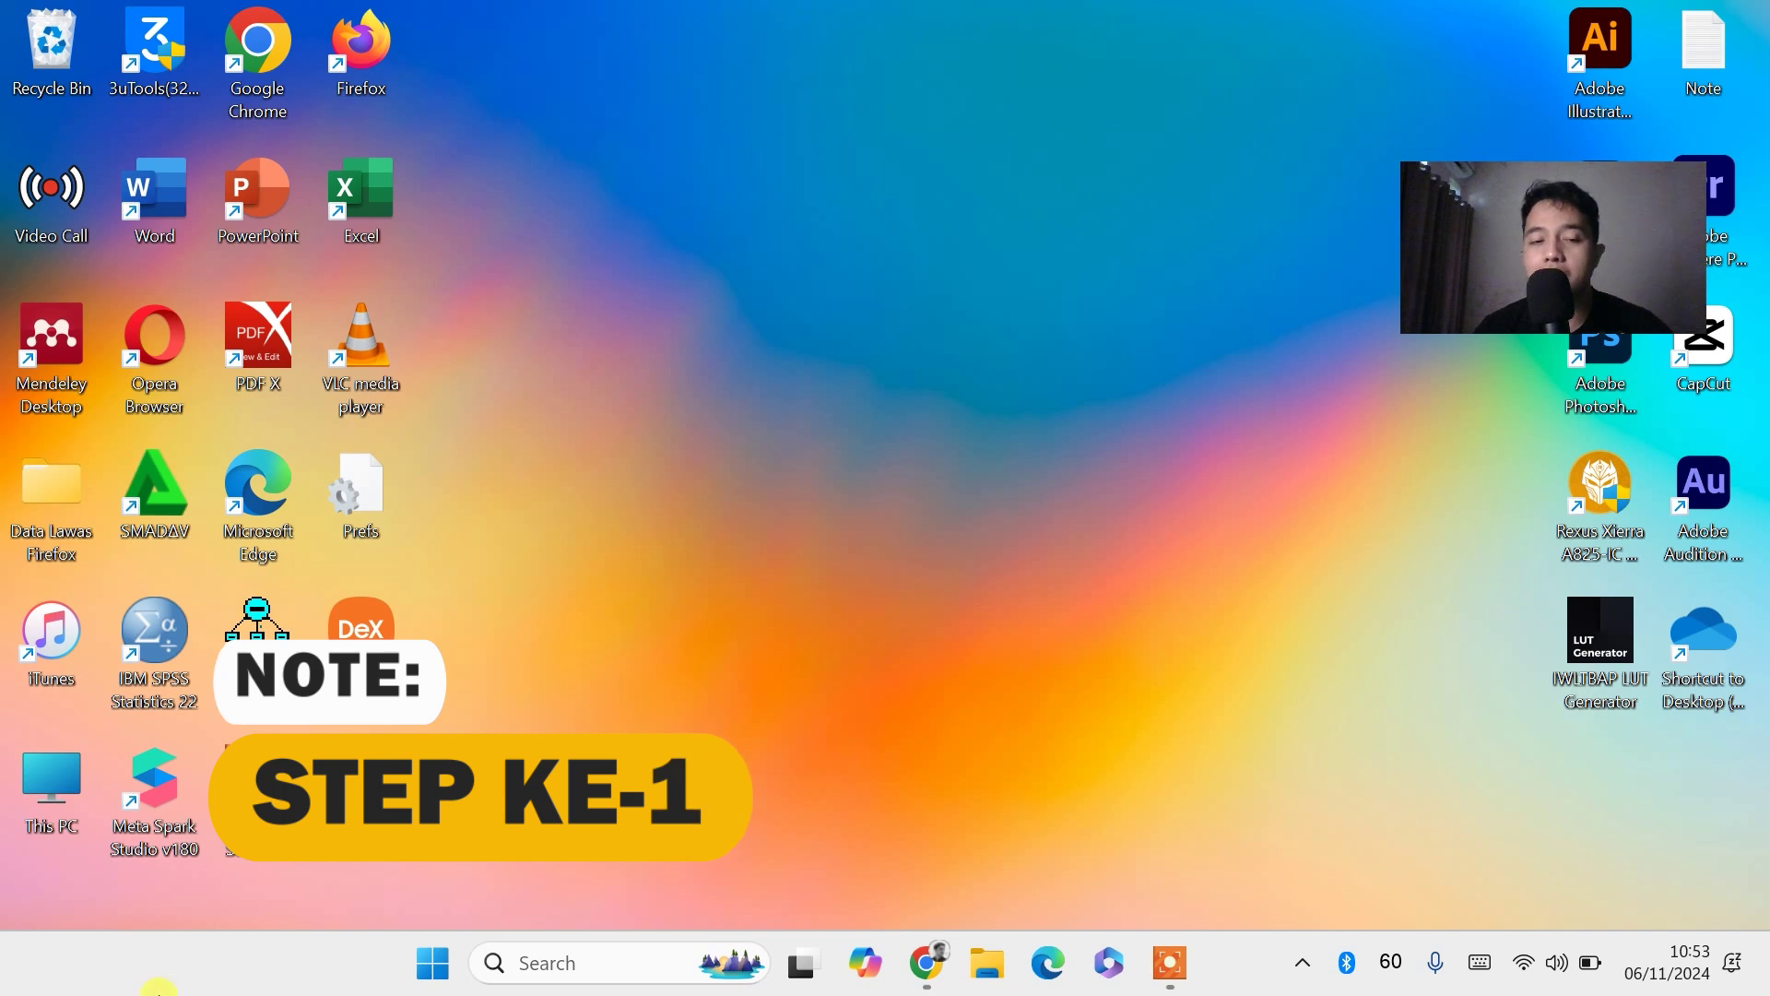
Step: Open the Windows Temp folder by running the command temp from the Run dialog
right_click(433, 980)
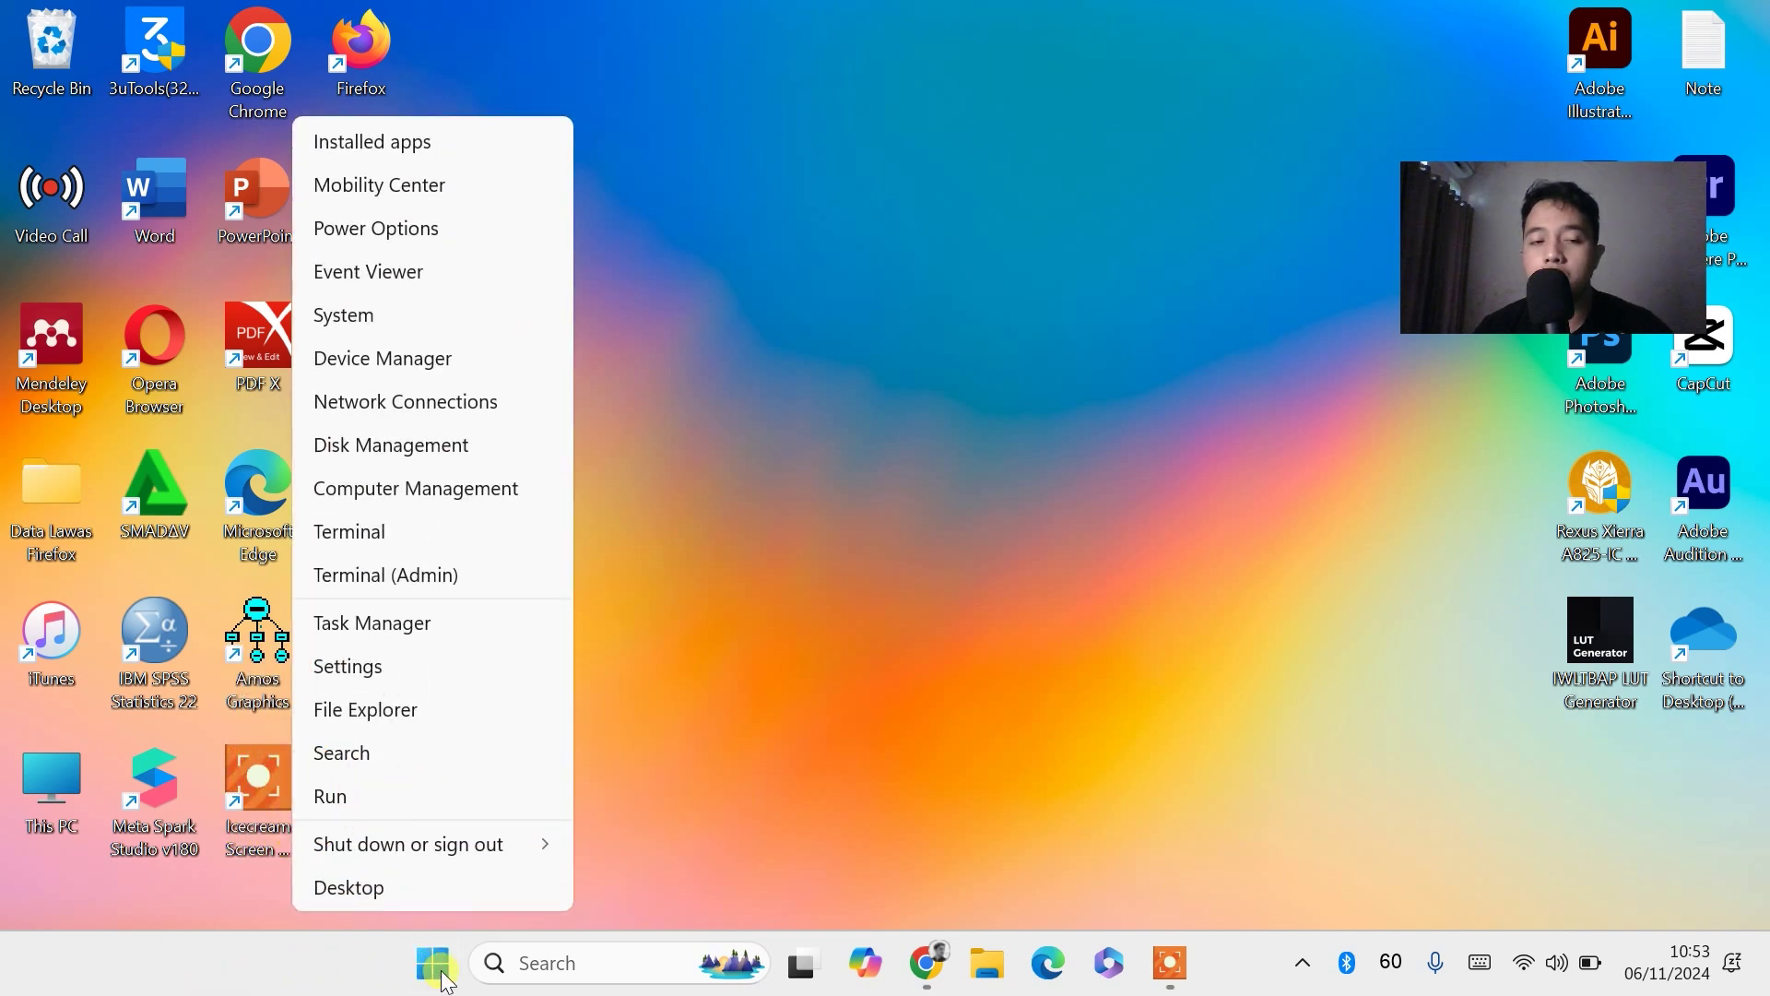
click(422, 798)
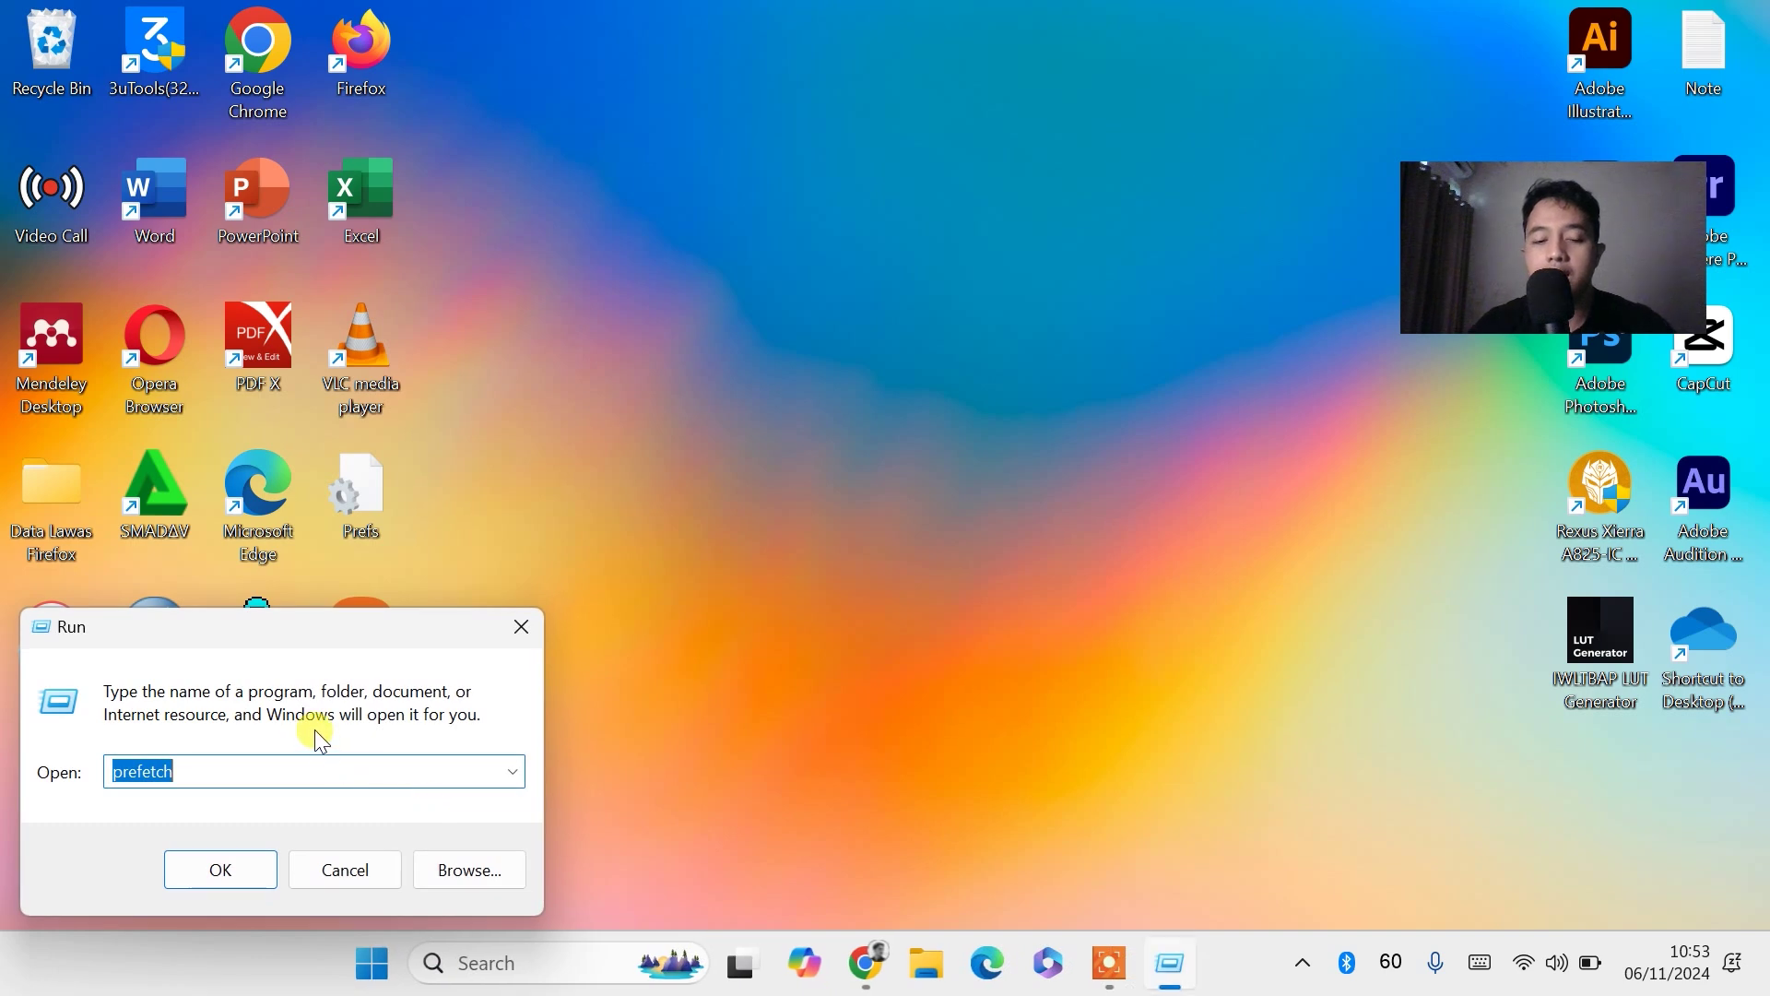
text(temp)
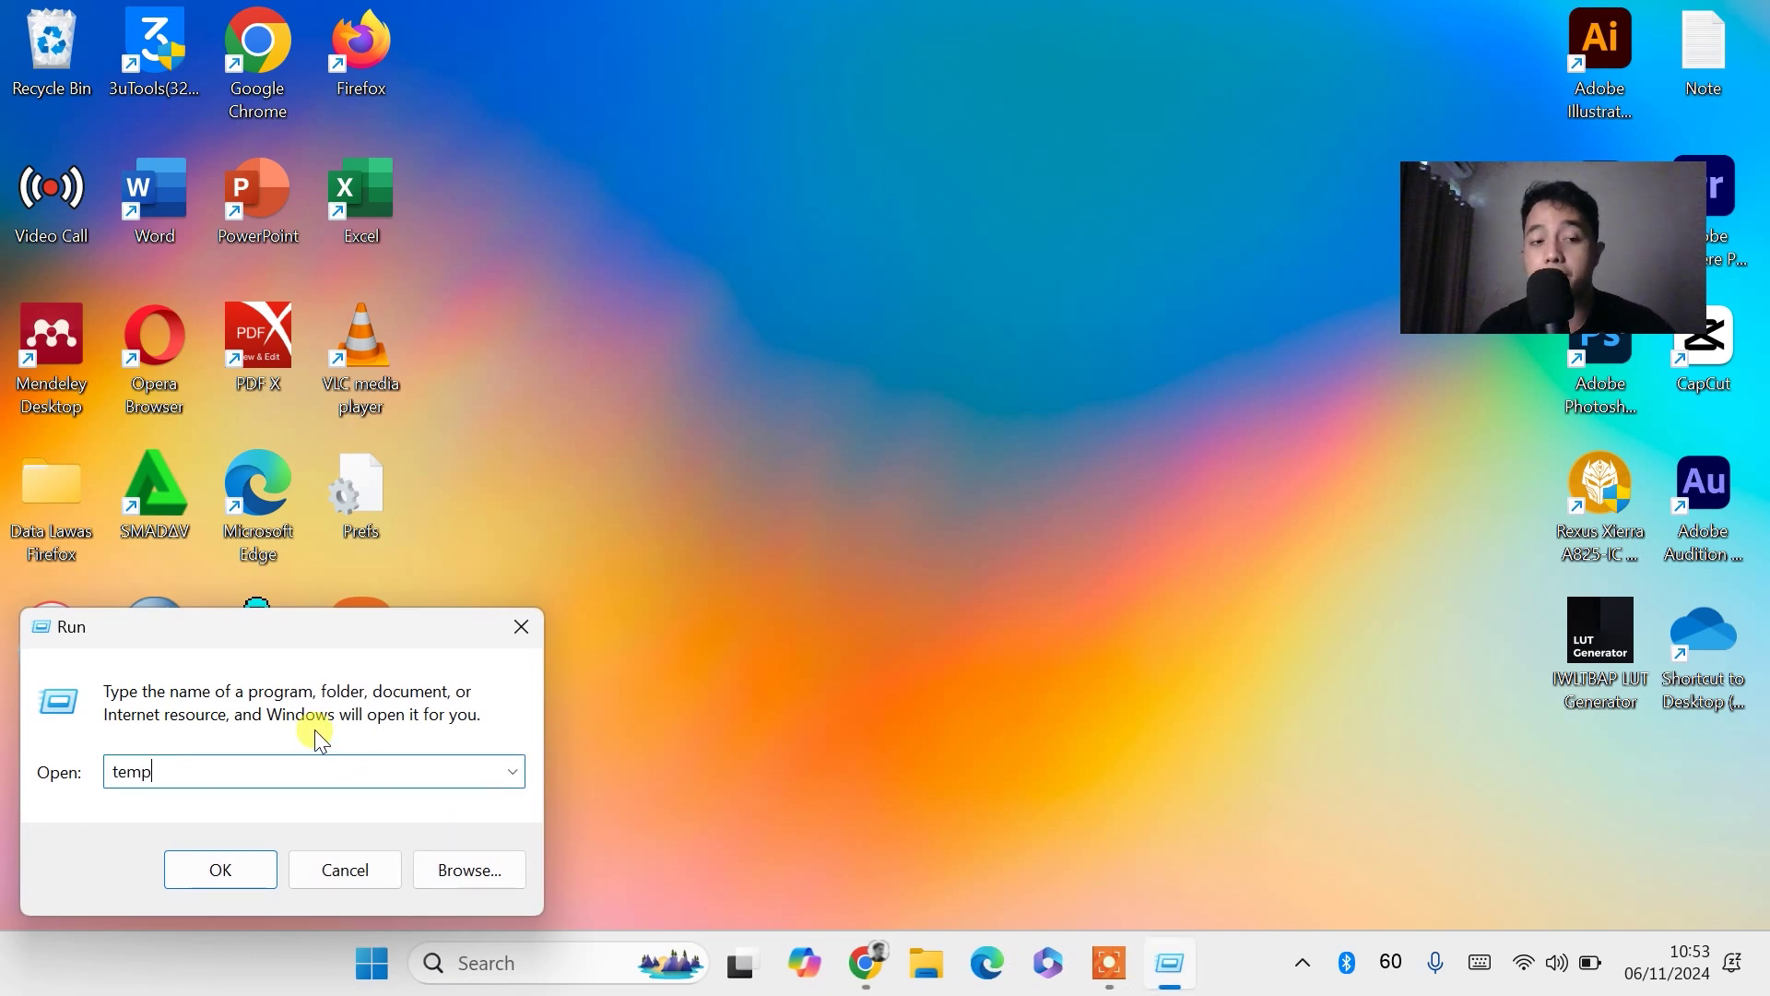
click(225, 871)
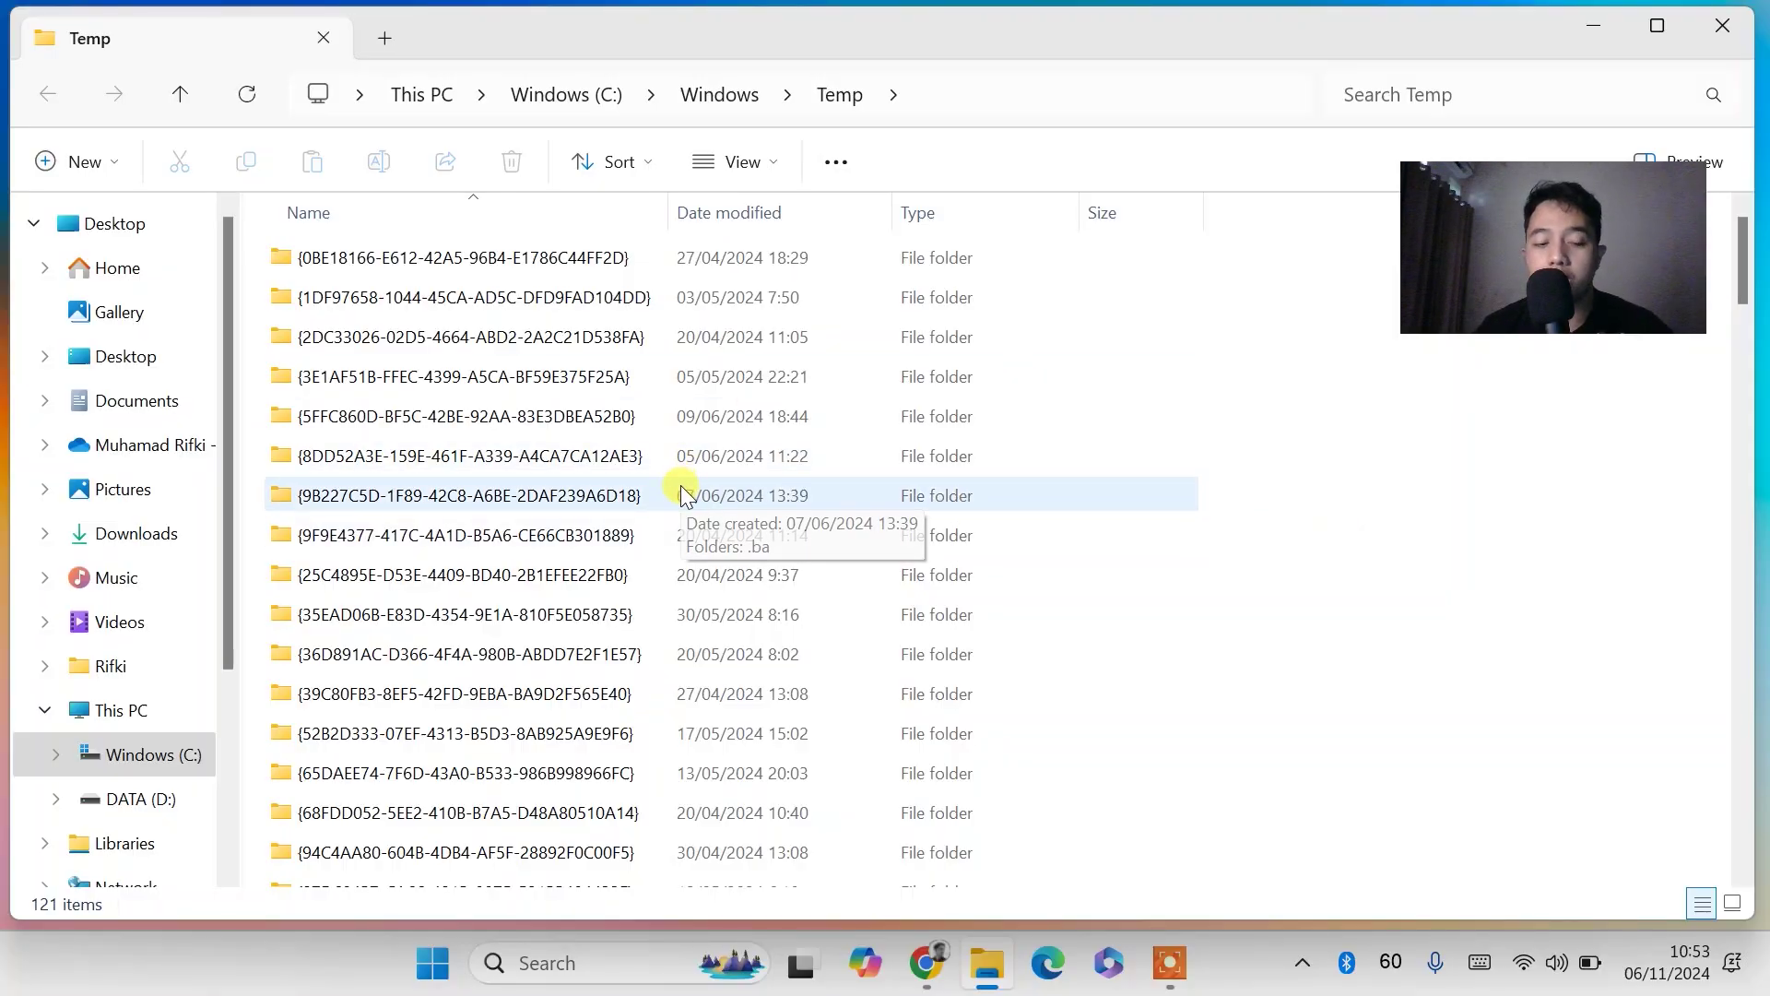
Step: Delete everything in the Windows Temp folder, skipping the items in use, and close the folder window
key(ctrl+a)
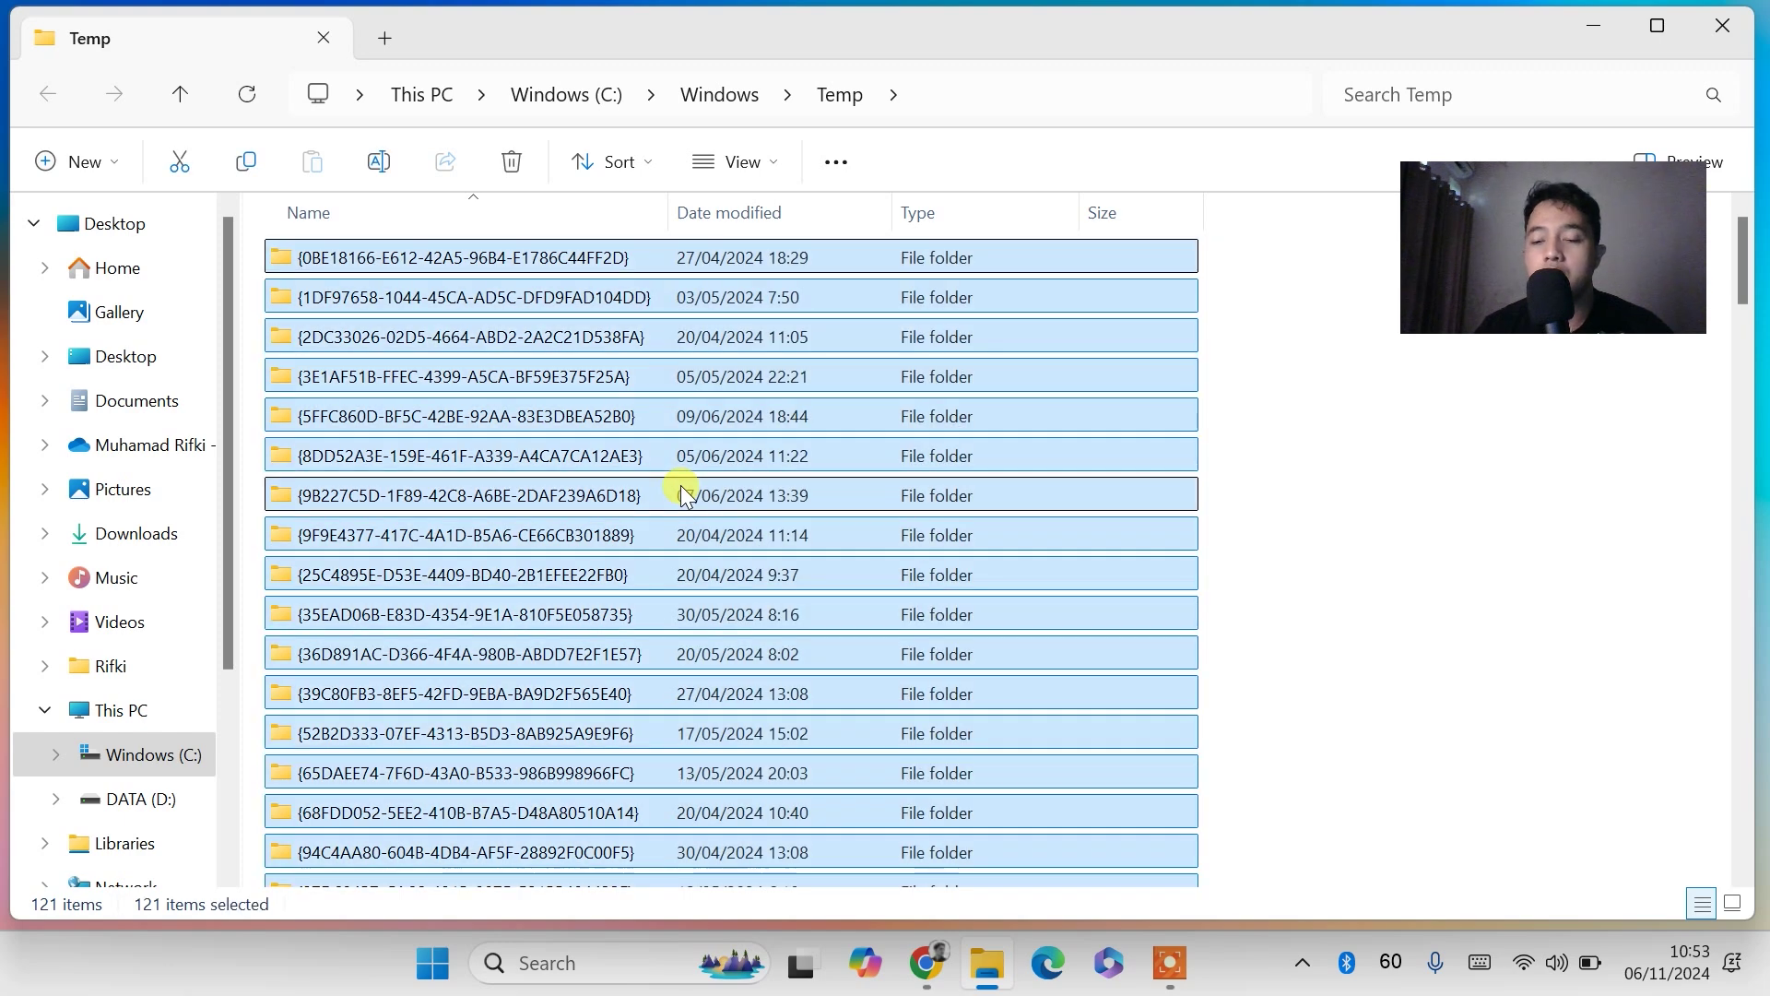
key(Delete)
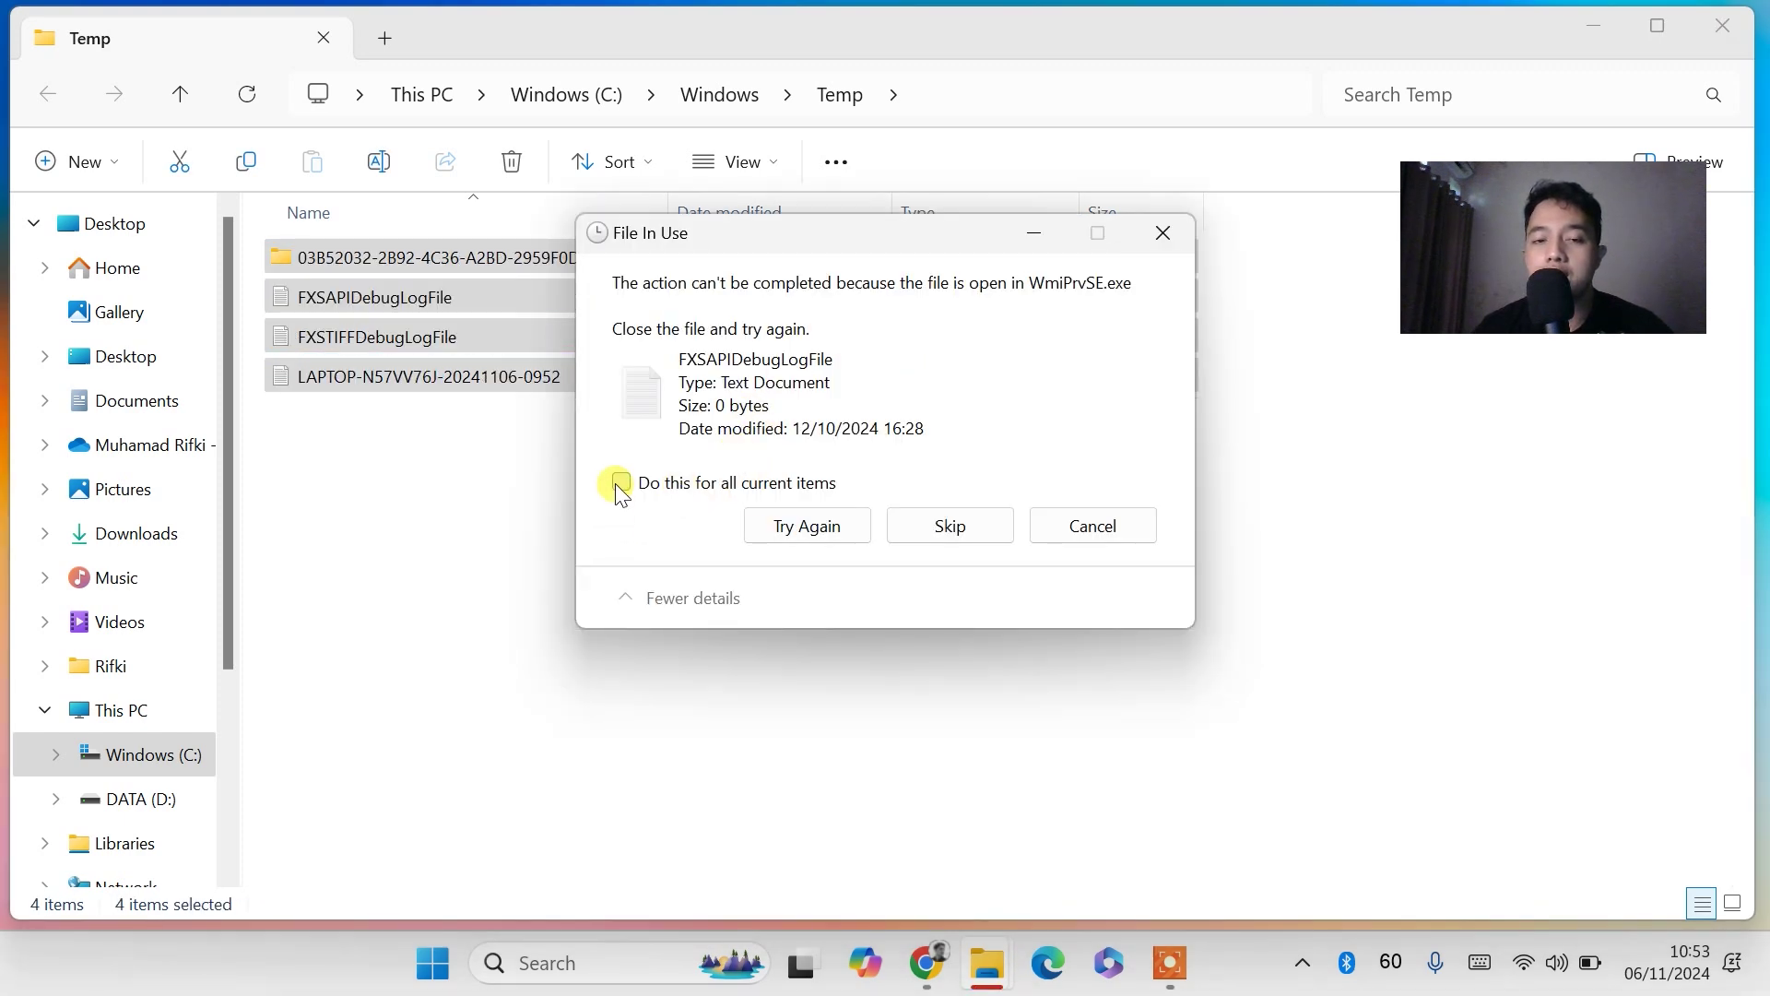
click(950, 528)
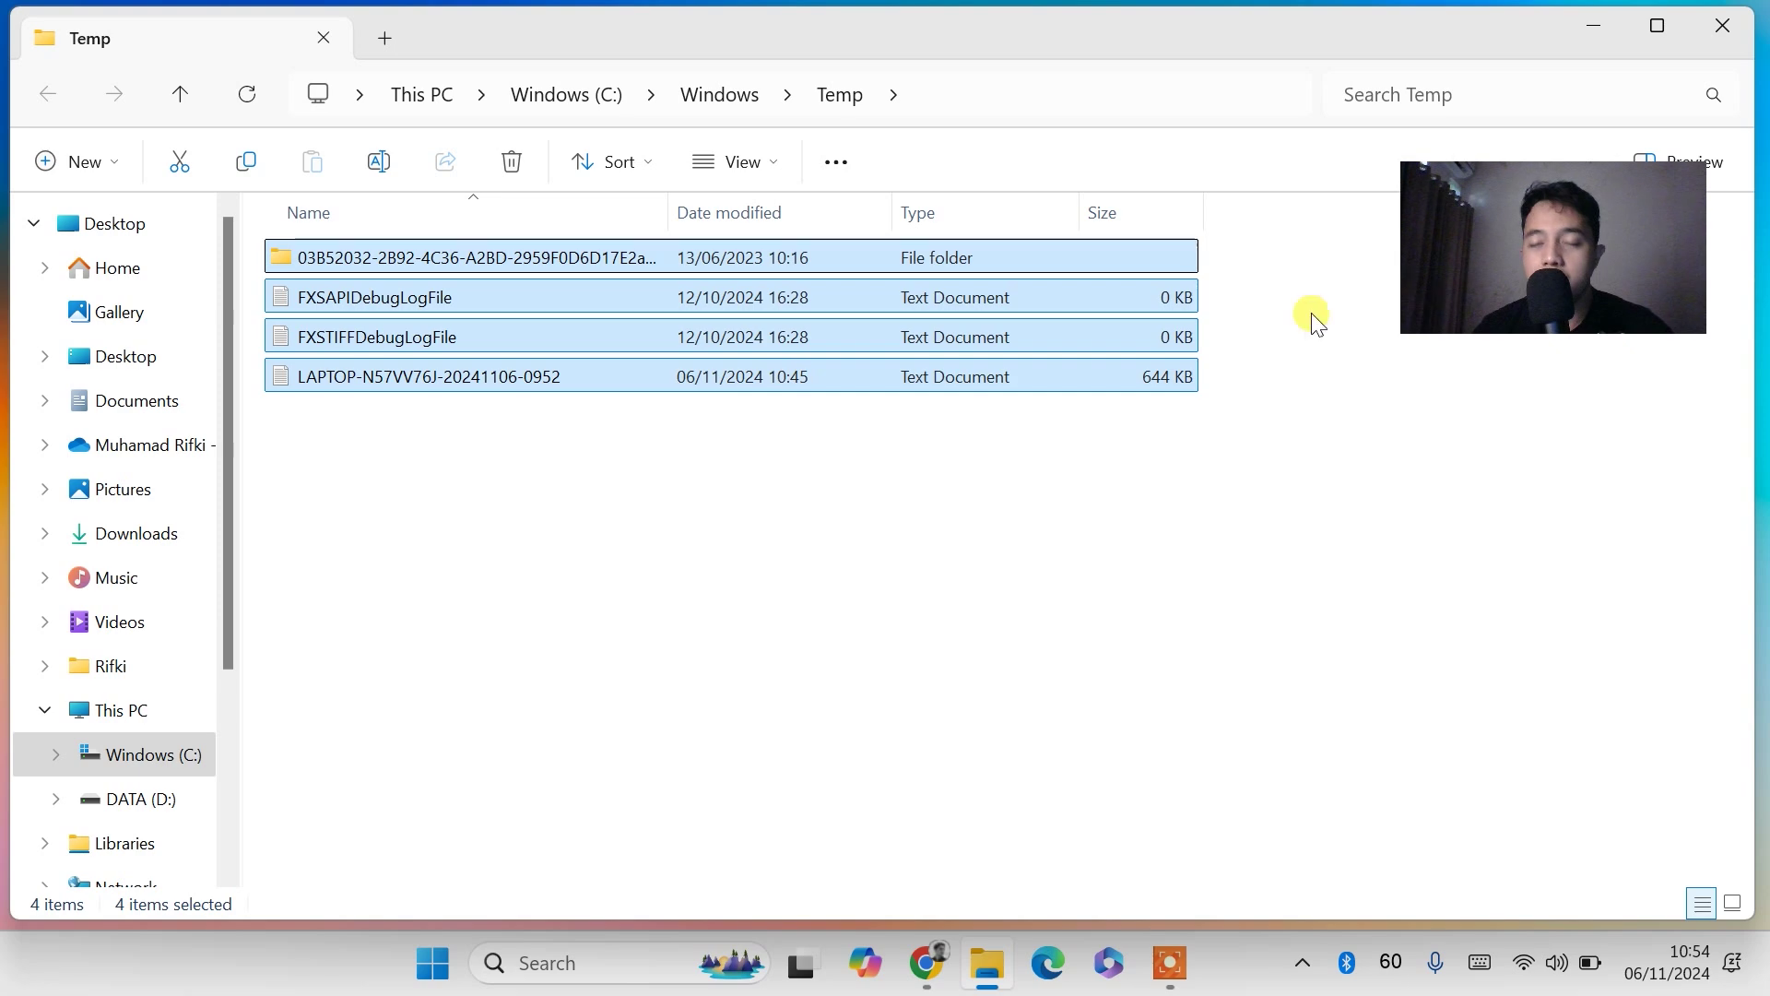
click(1728, 24)
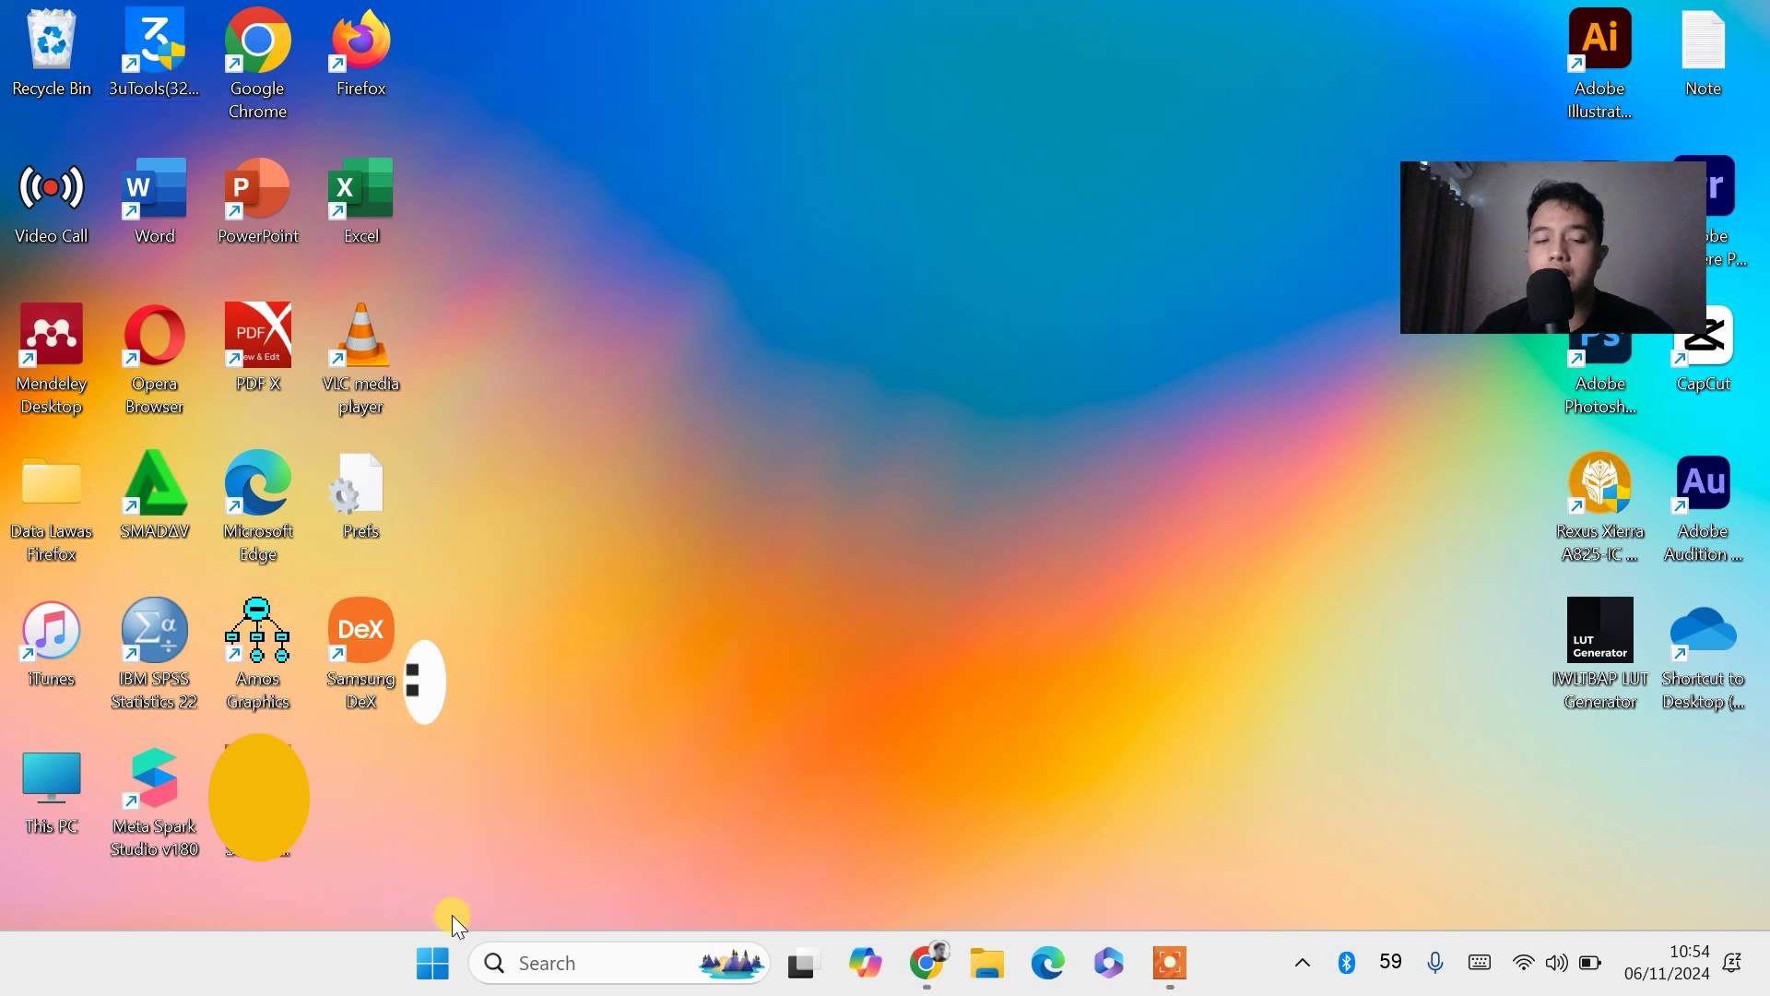
Step: Open the user profile's local Temp folder by running %temp% from the Run dialog
right_click(439, 976)
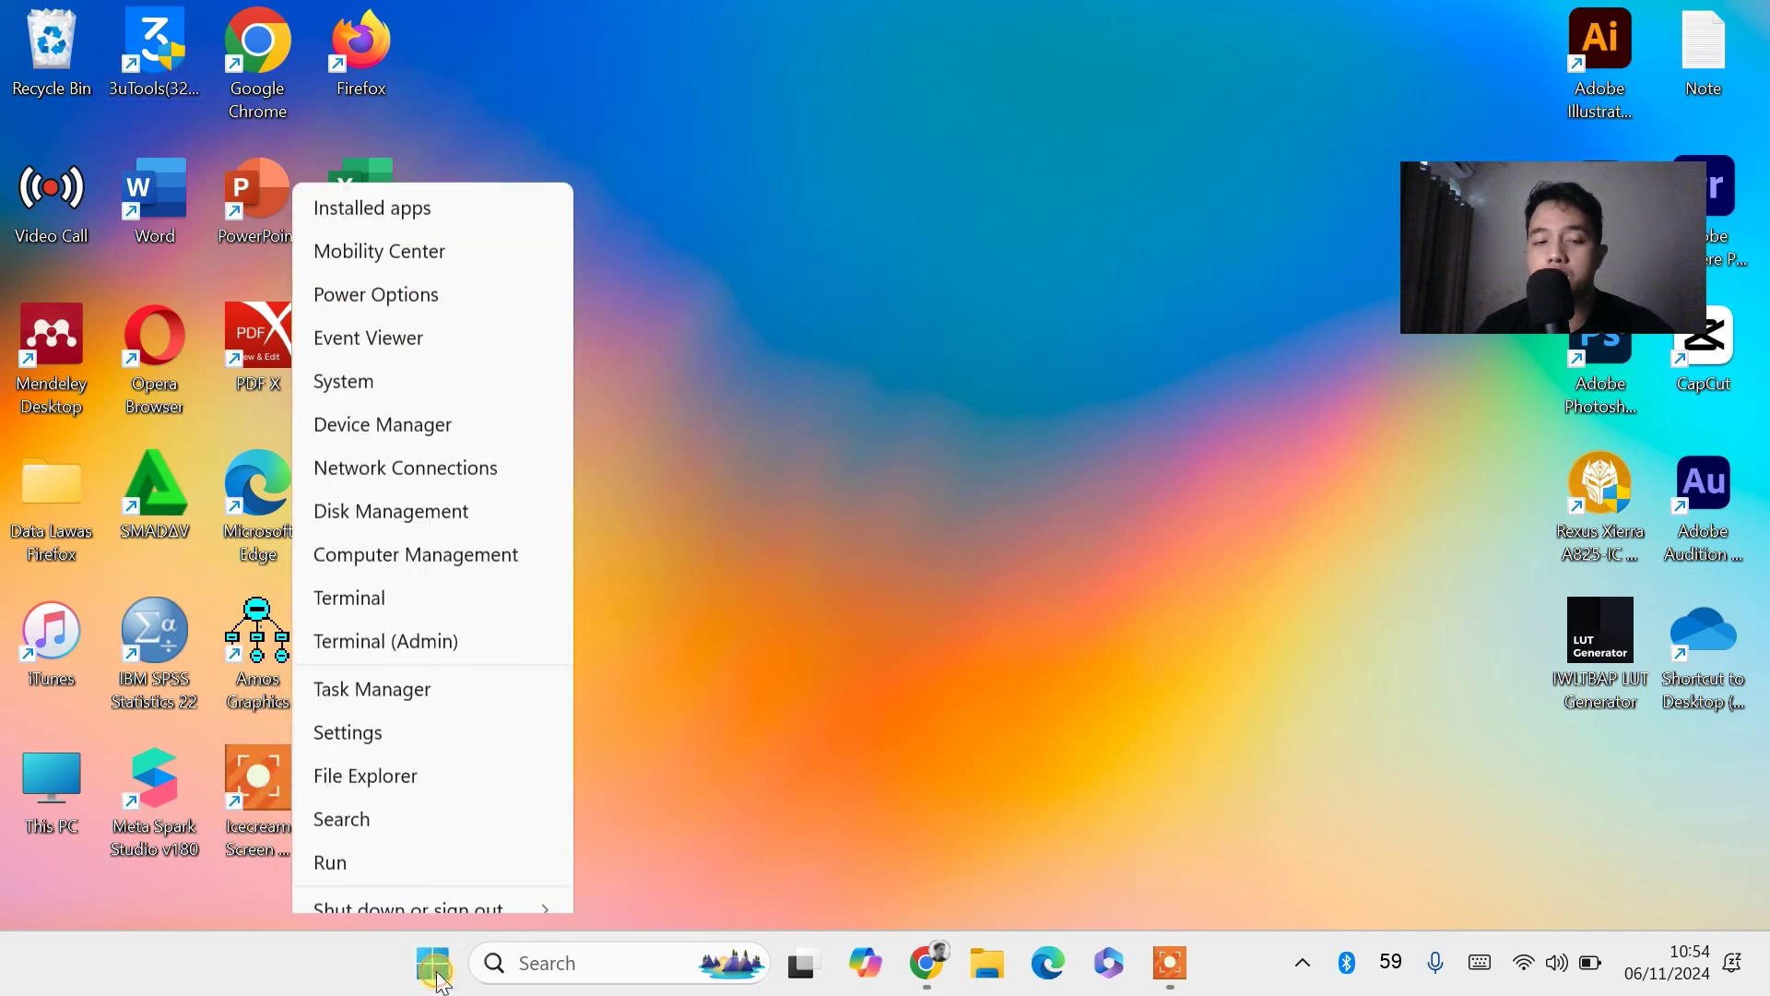
click(391, 795)
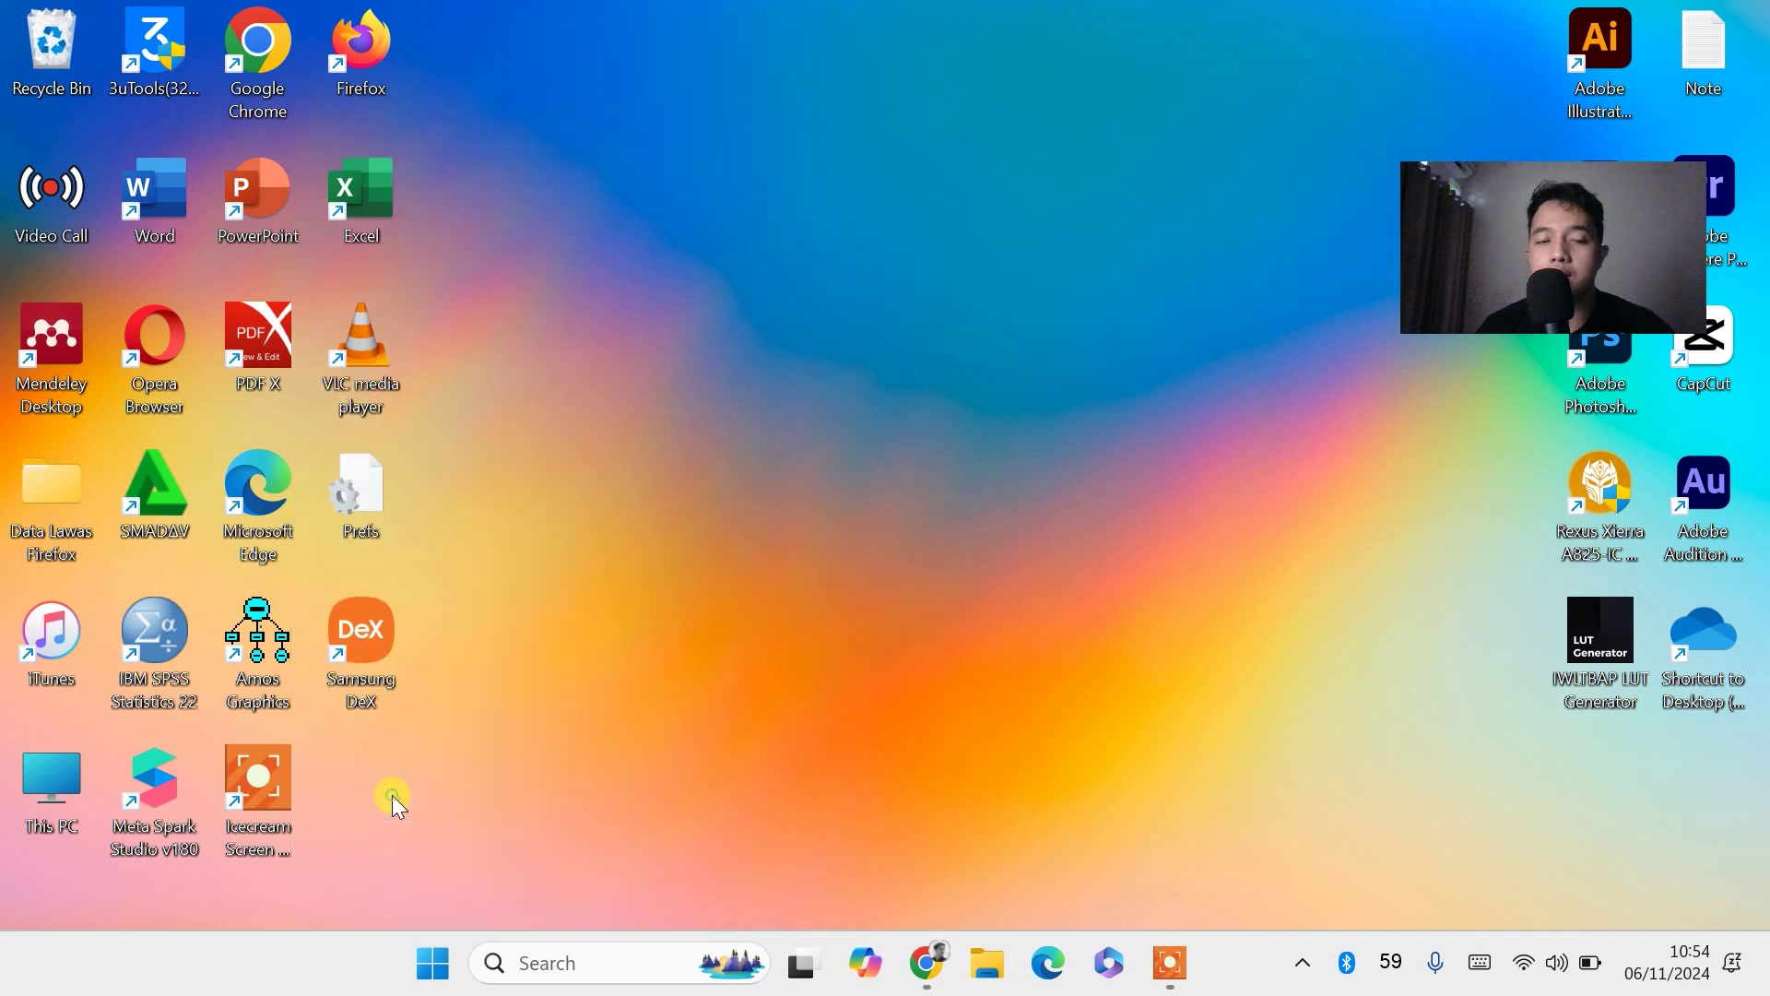
click(111, 772)
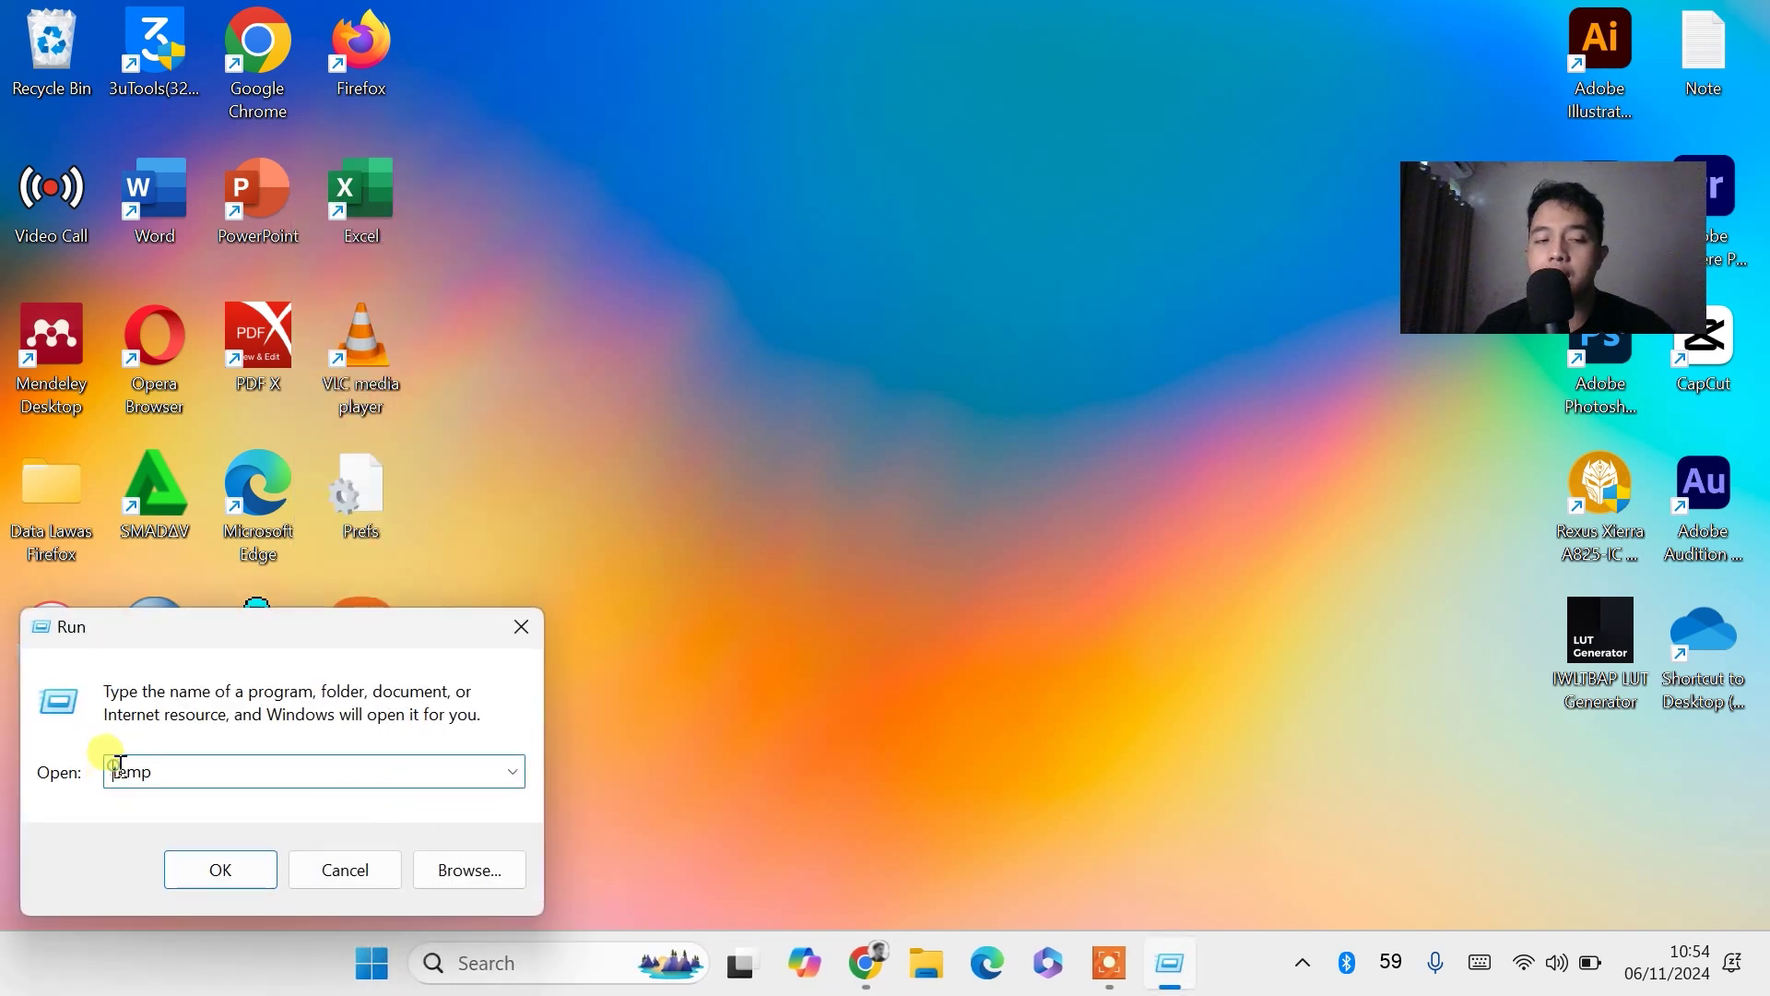
text(%temp)
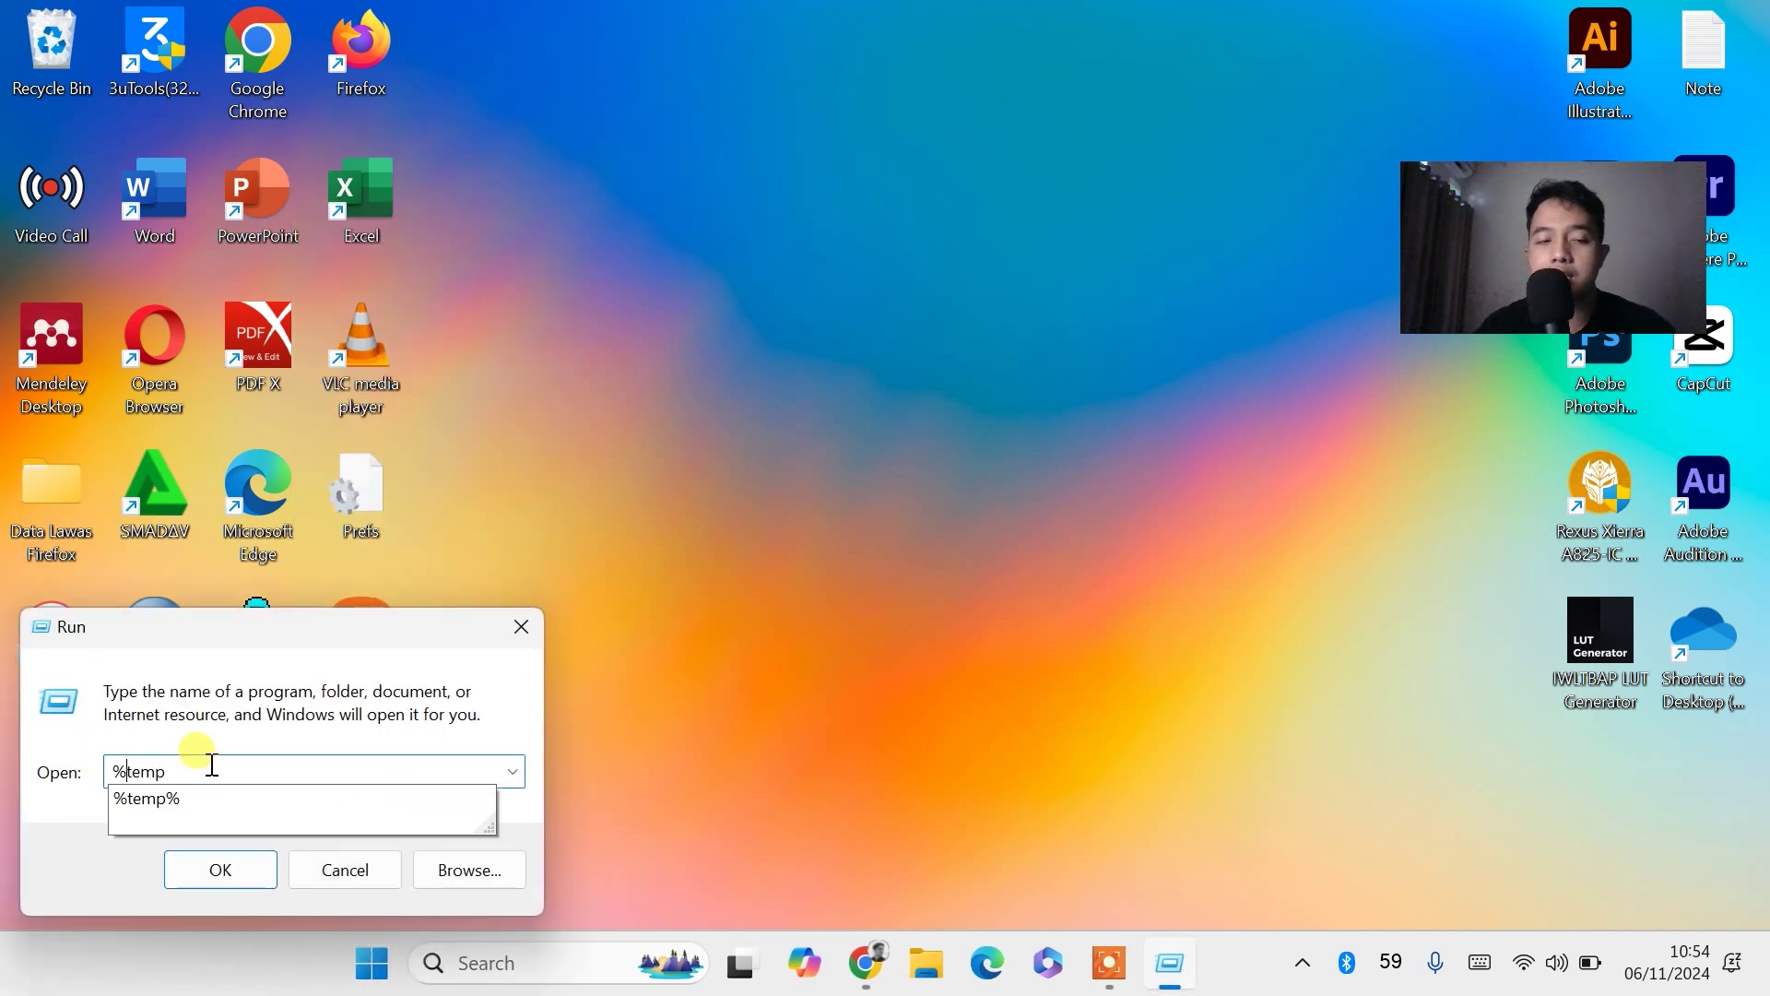
text(%)
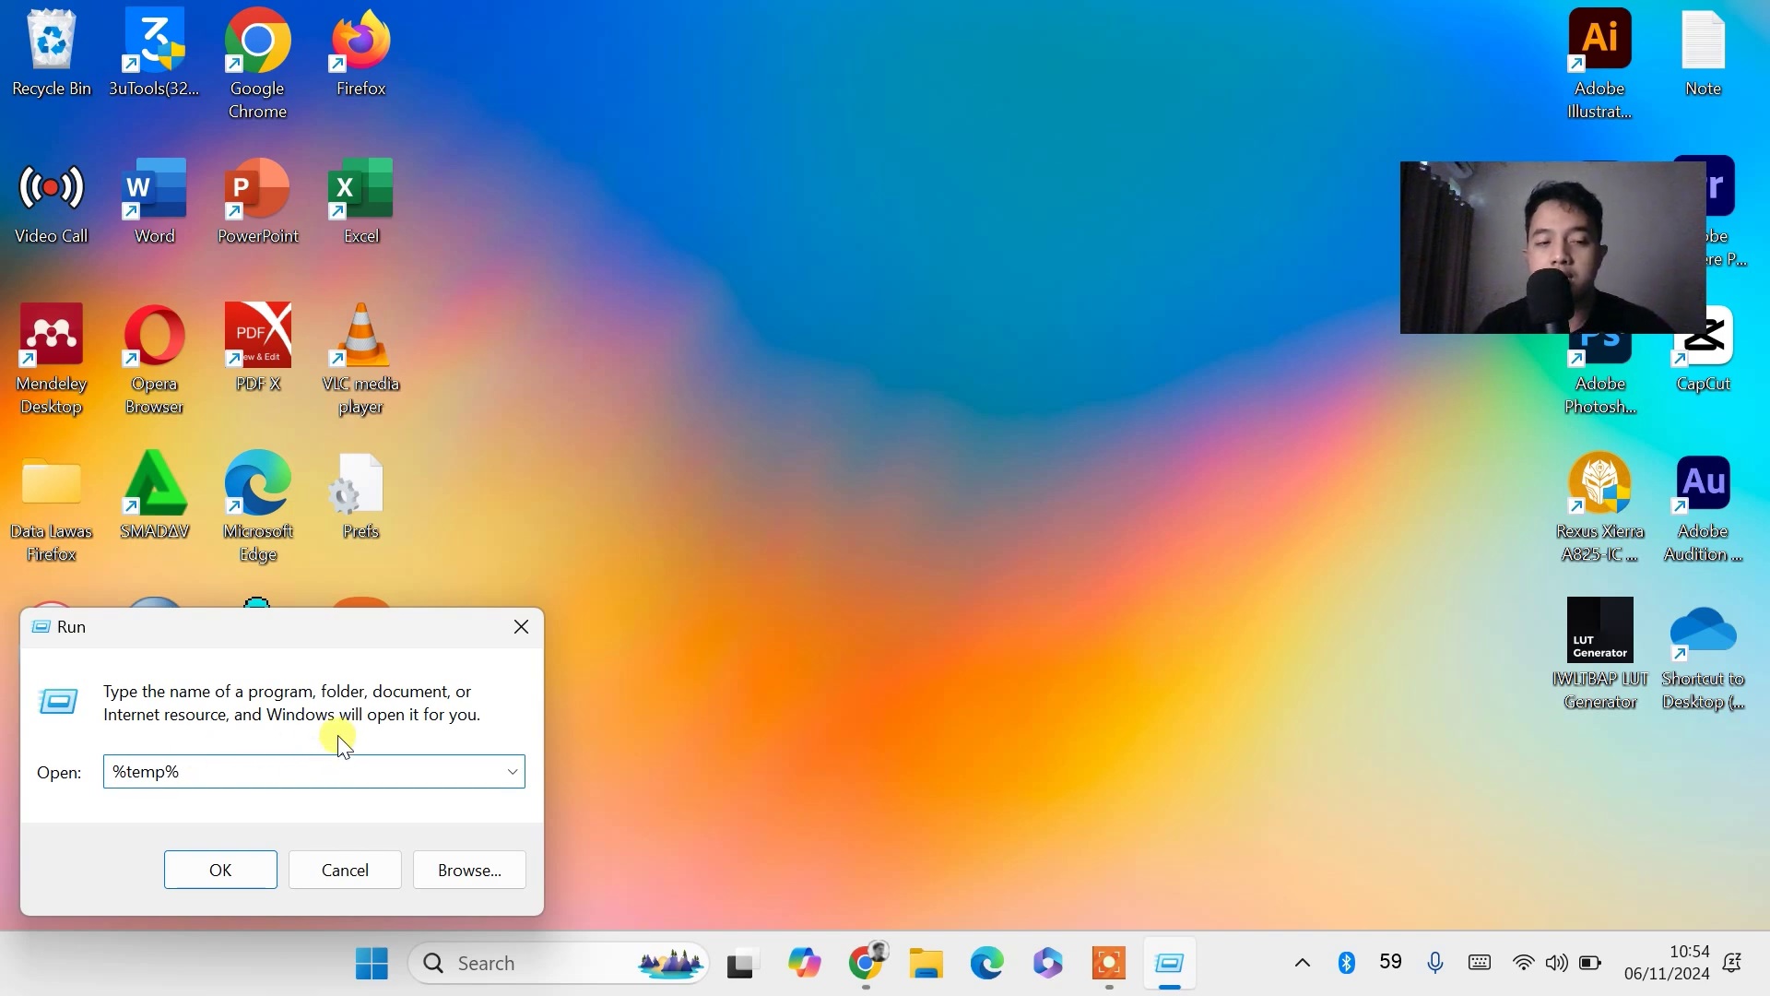
click(219, 873)
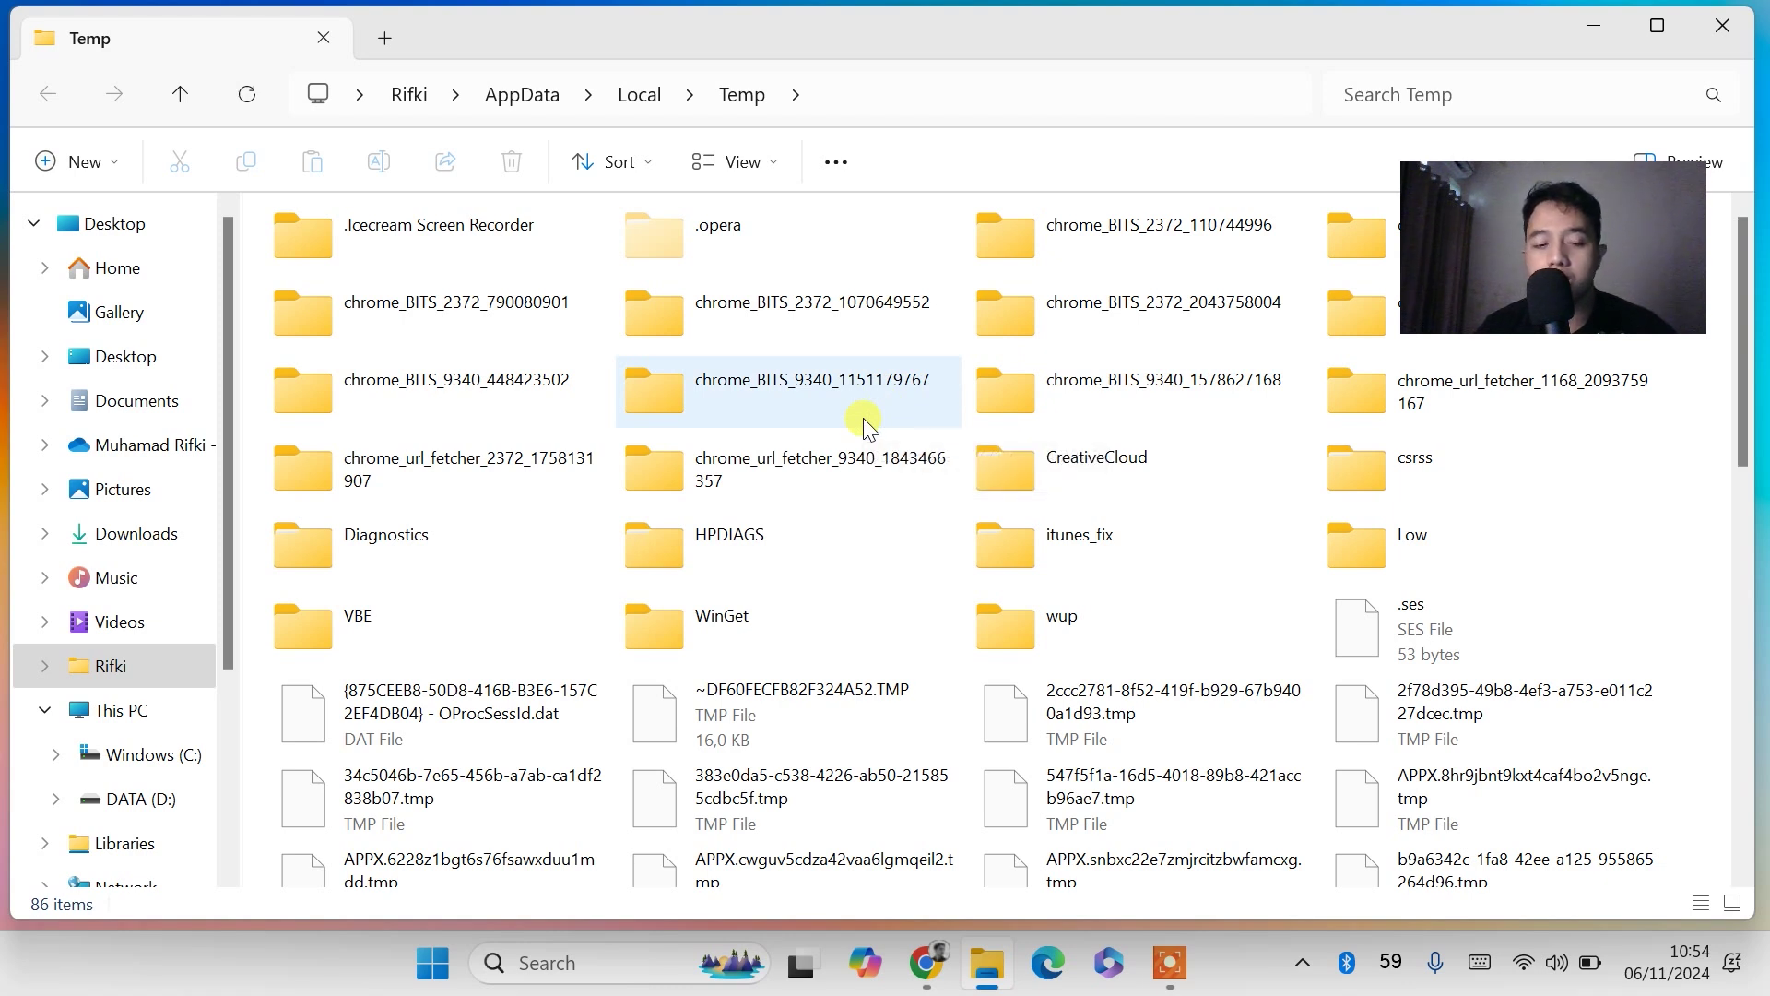
Step: Delete all contents of the AppData\Local\Temp folder, skipping every item in use, and close the folder window
key(ctrl+a)
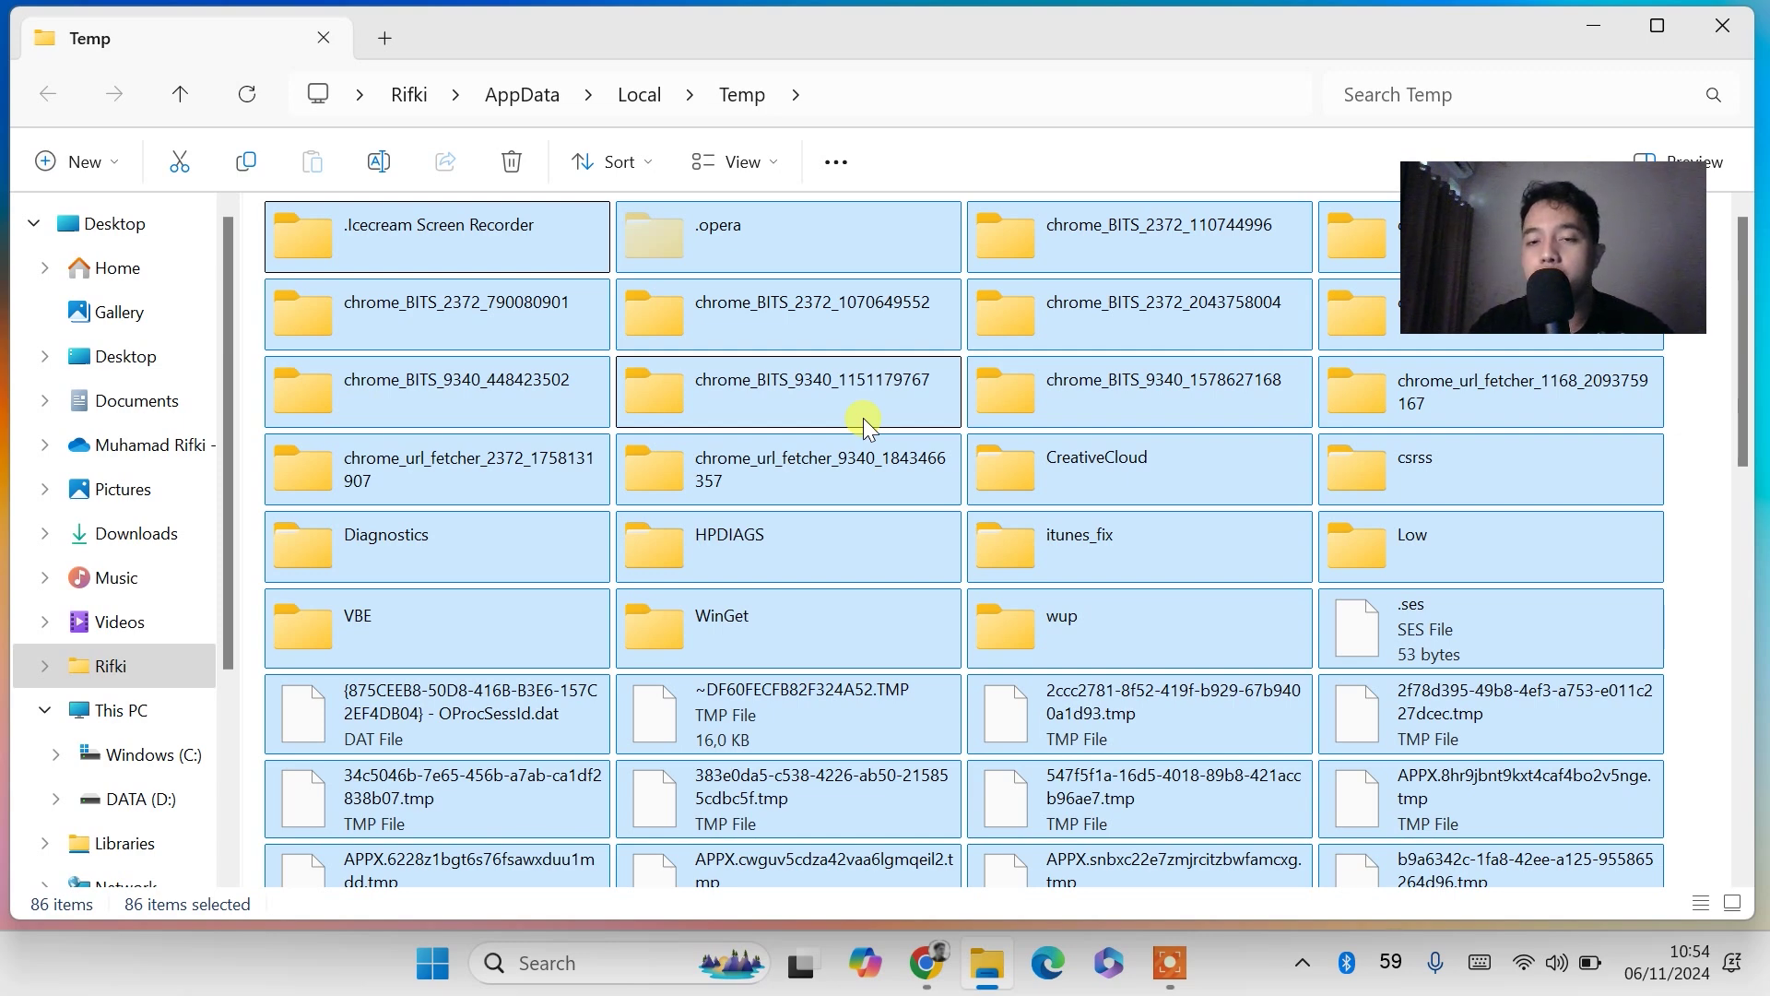
key(Delete)
click(633, 488)
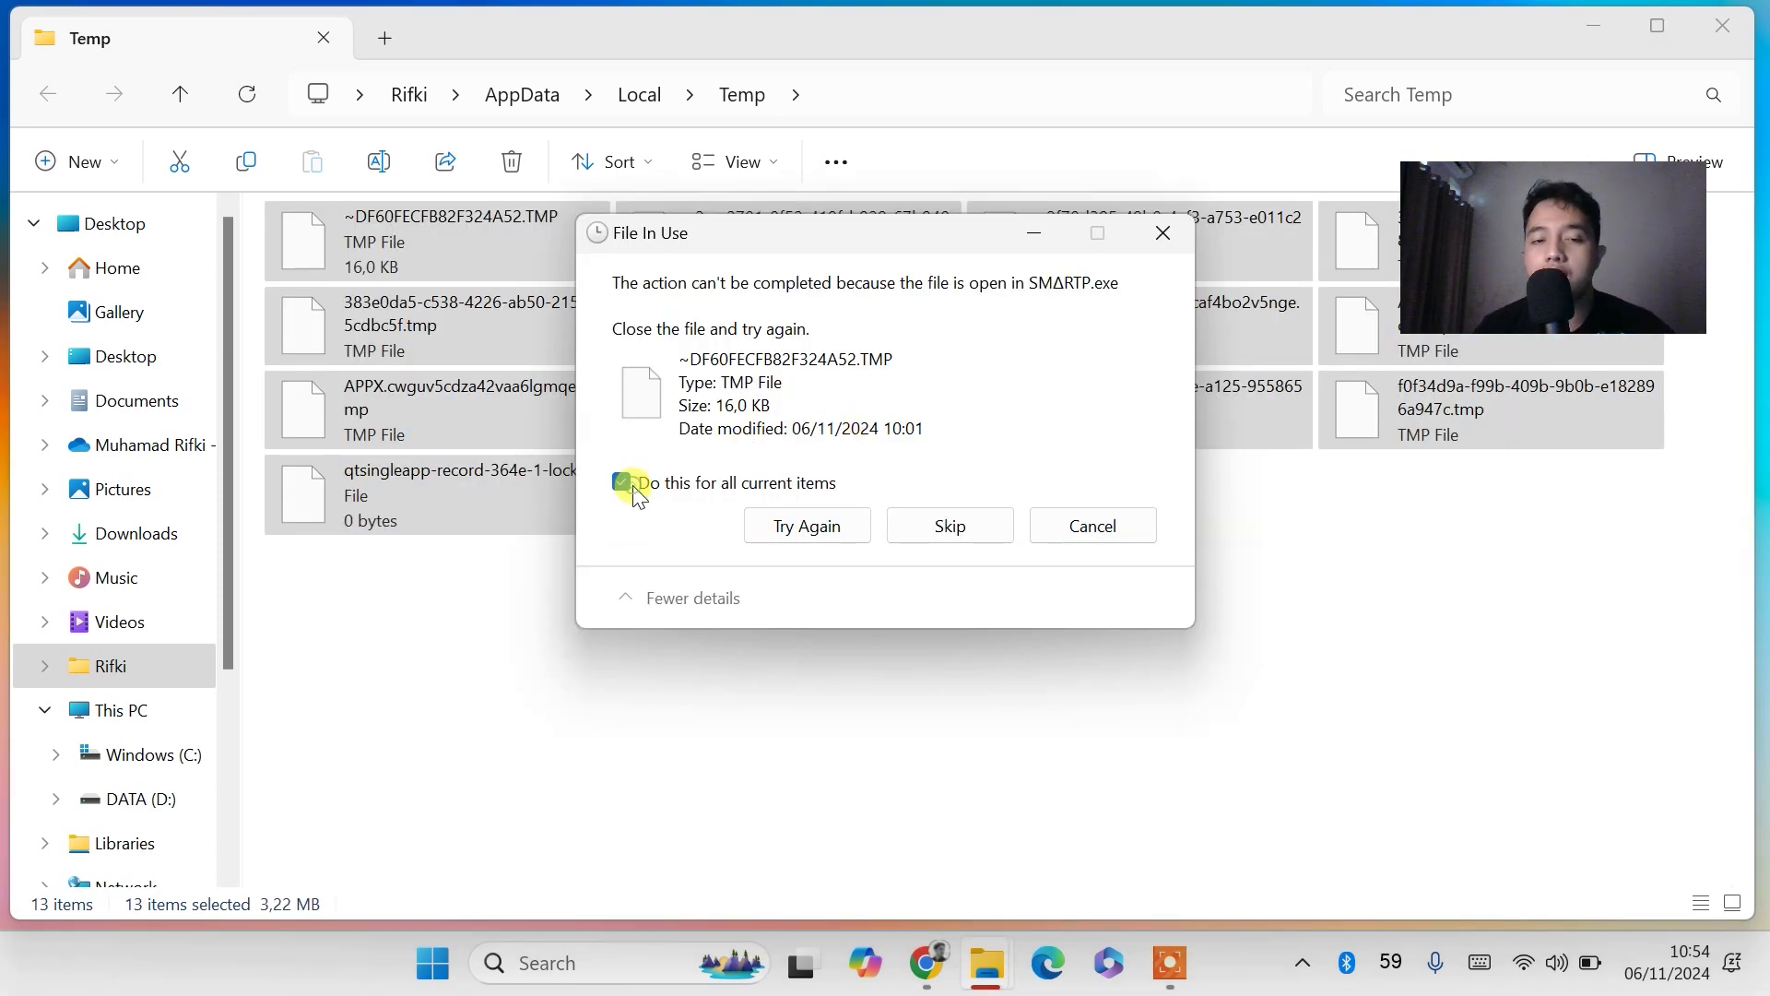
click(947, 533)
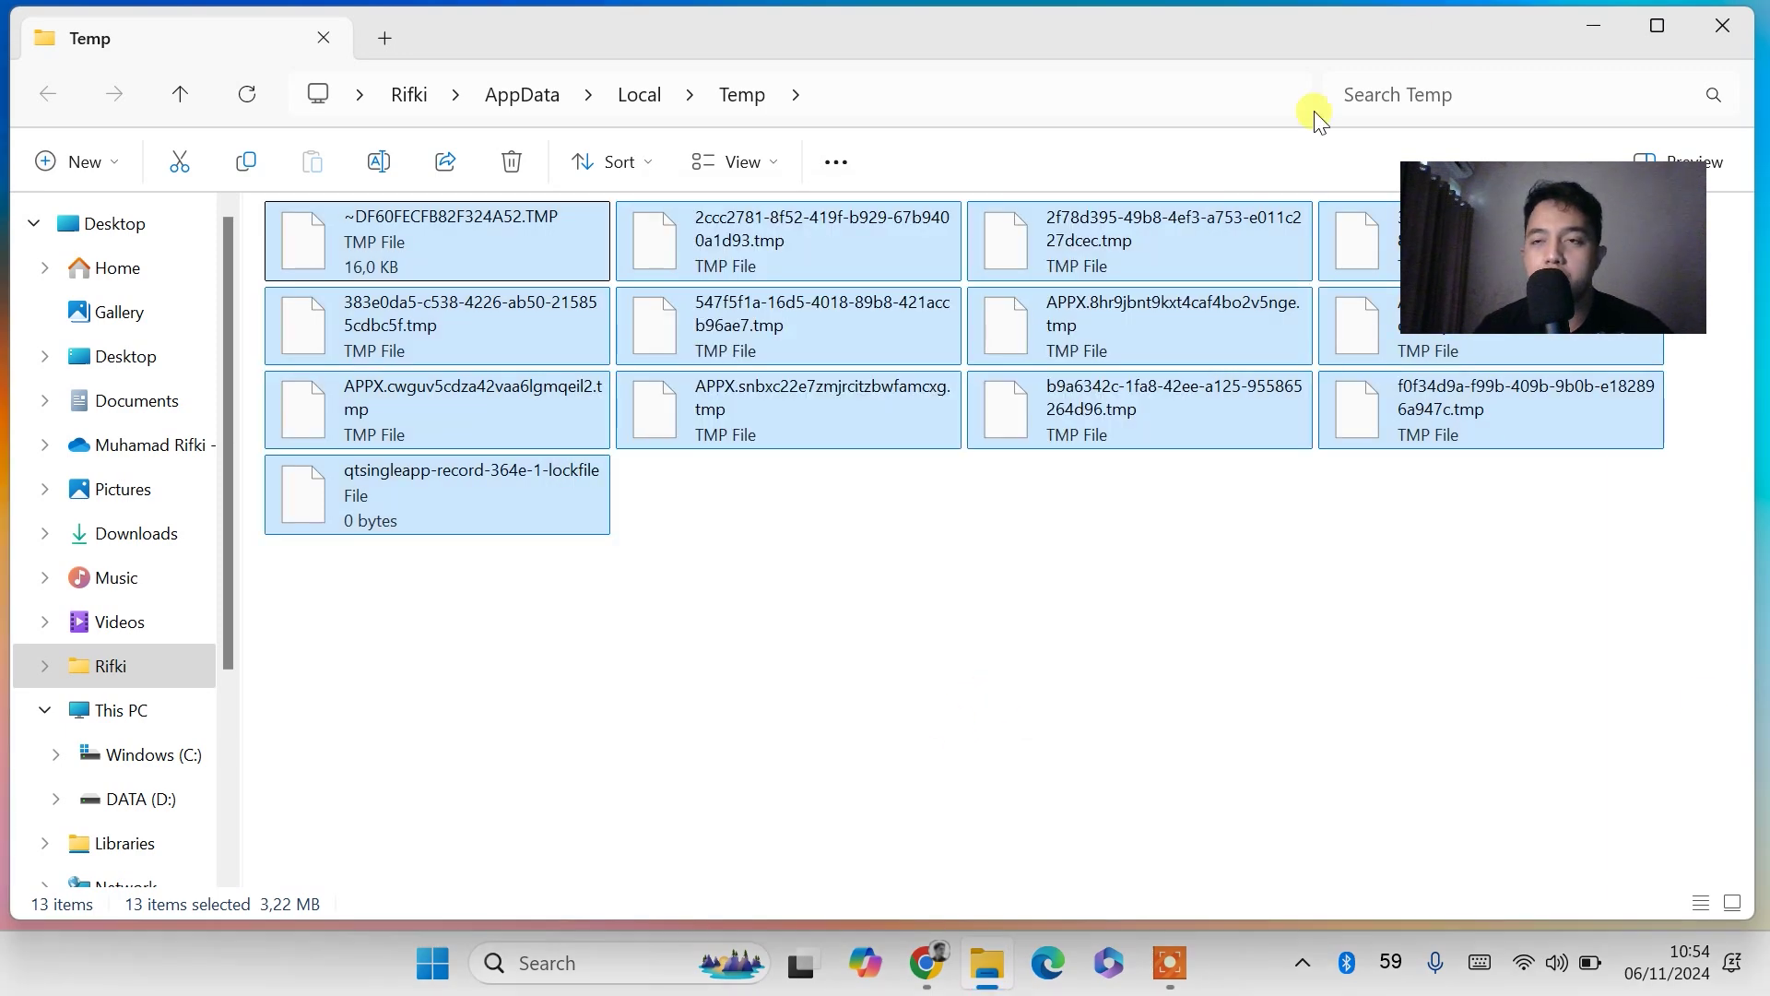
click(1704, 37)
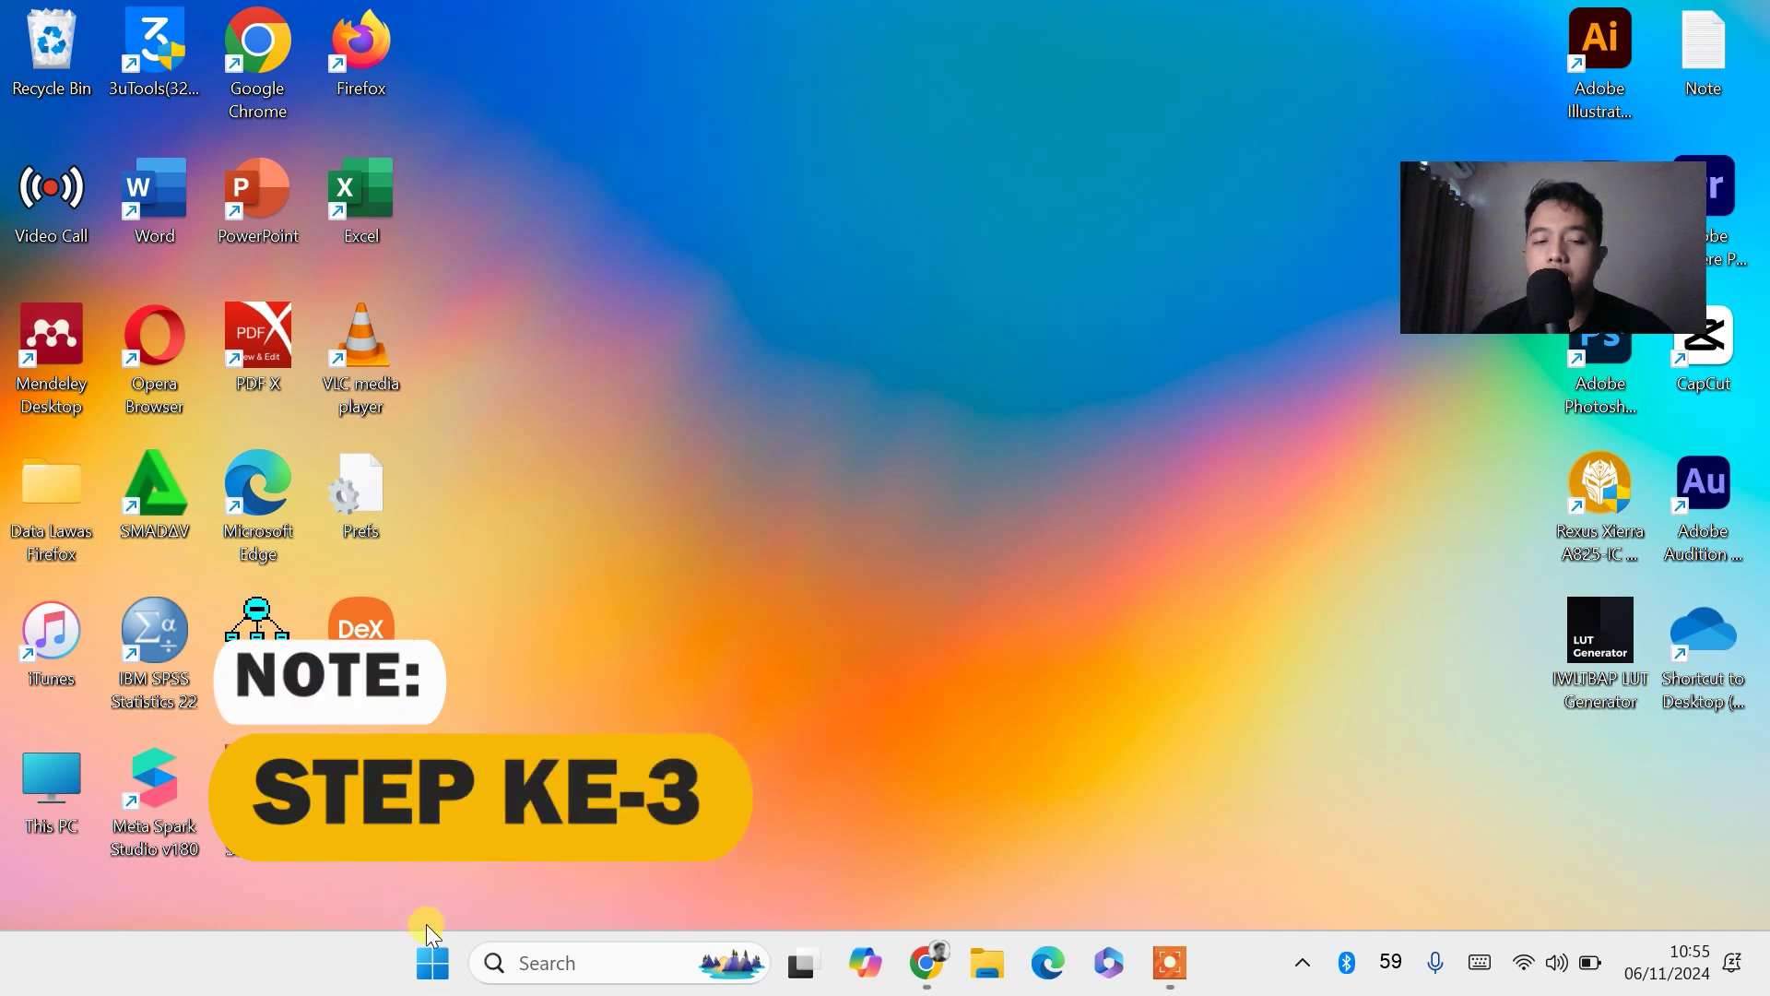
Step: Open the Windows Prefetch folder by running prefetch from the Run dialog
right_click(431, 983)
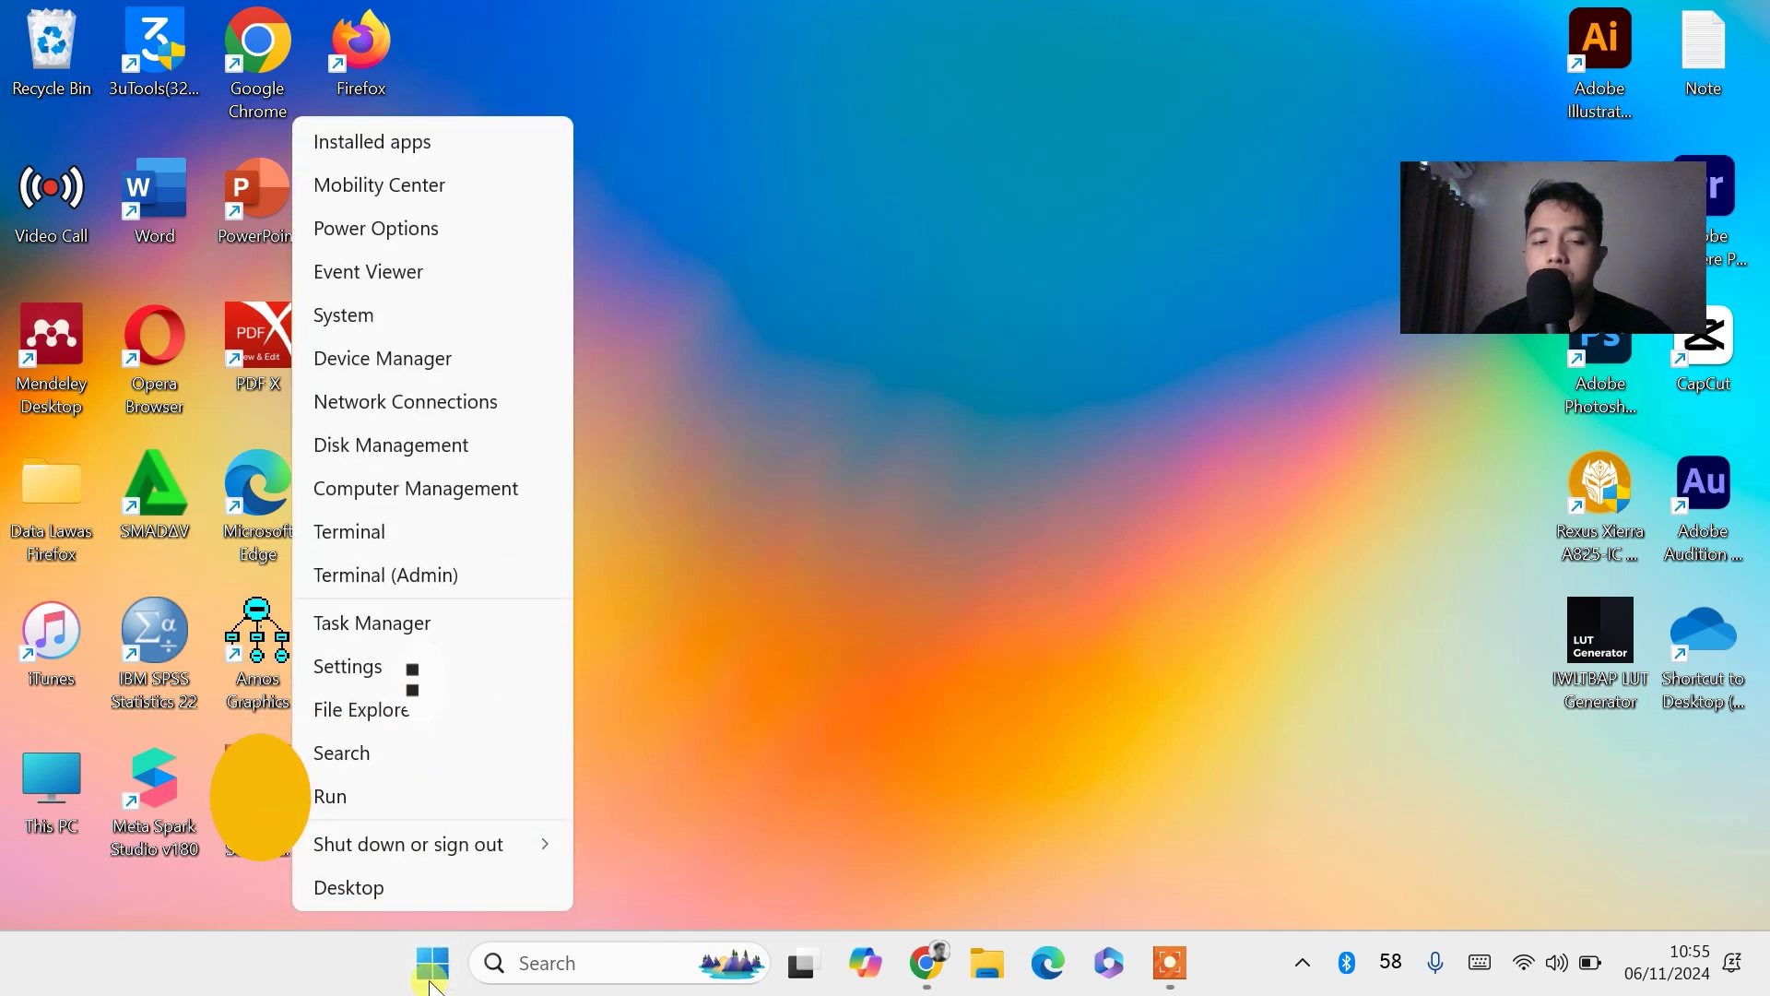
click(374, 799)
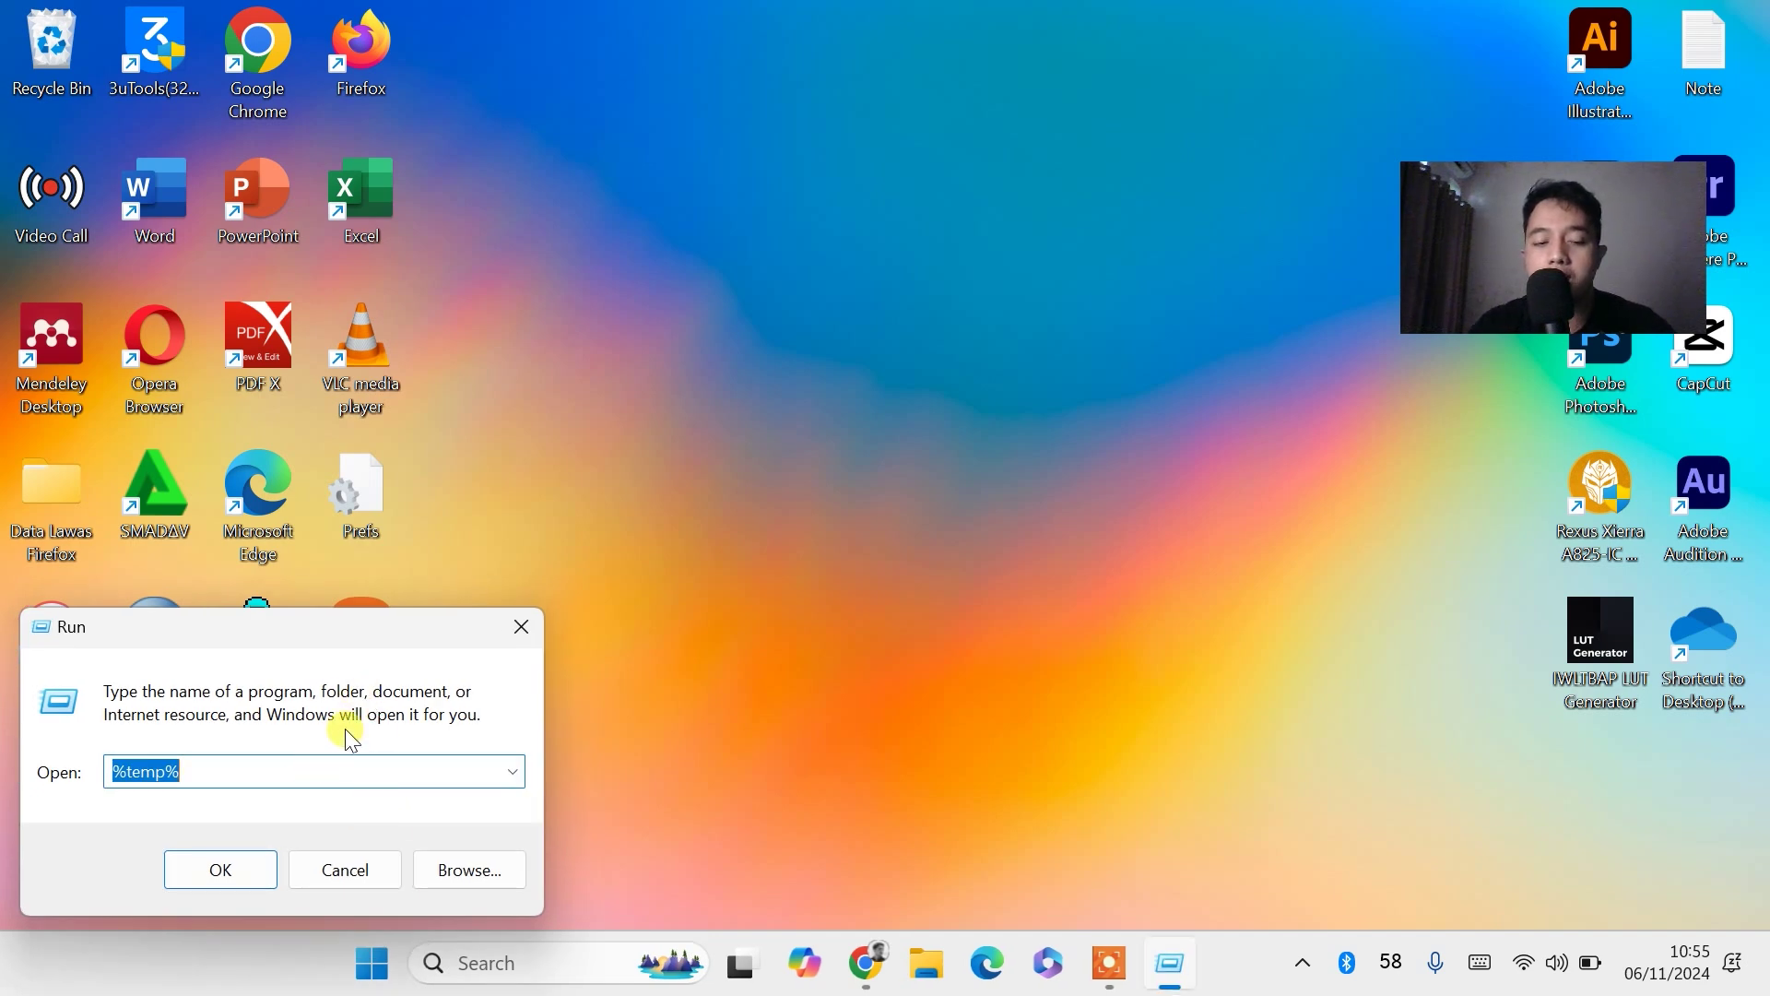
text(p)
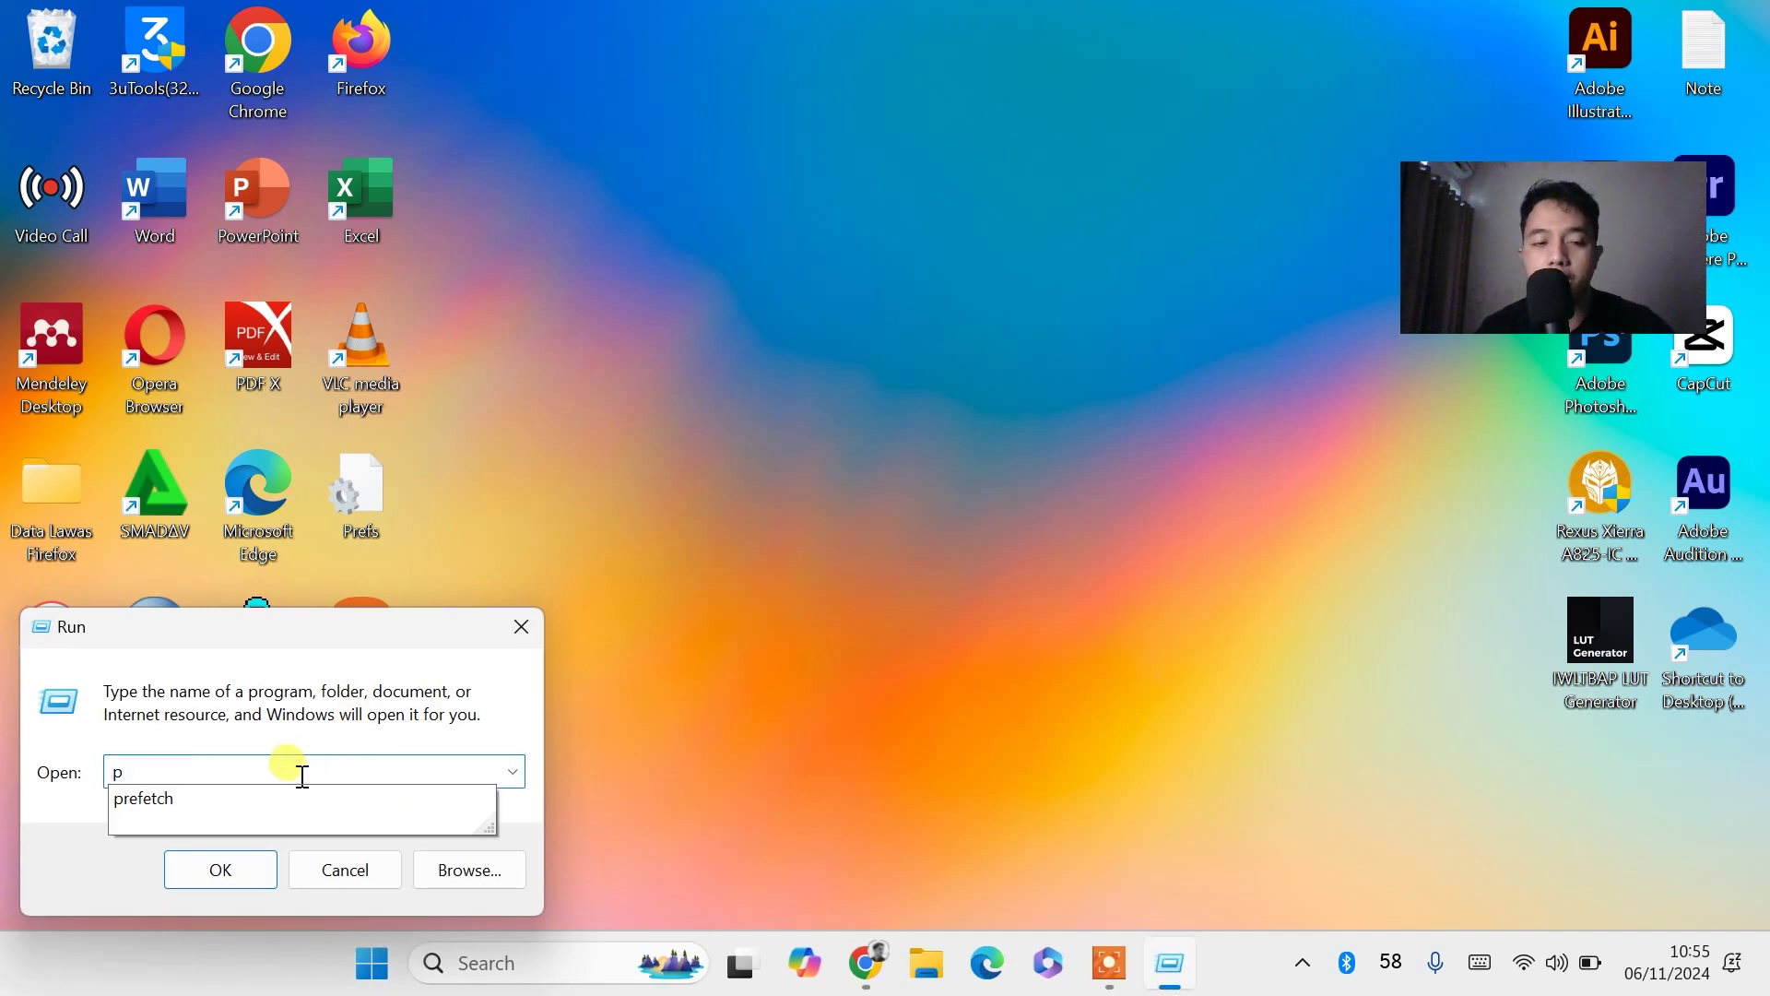
click(266, 795)
click(254, 771)
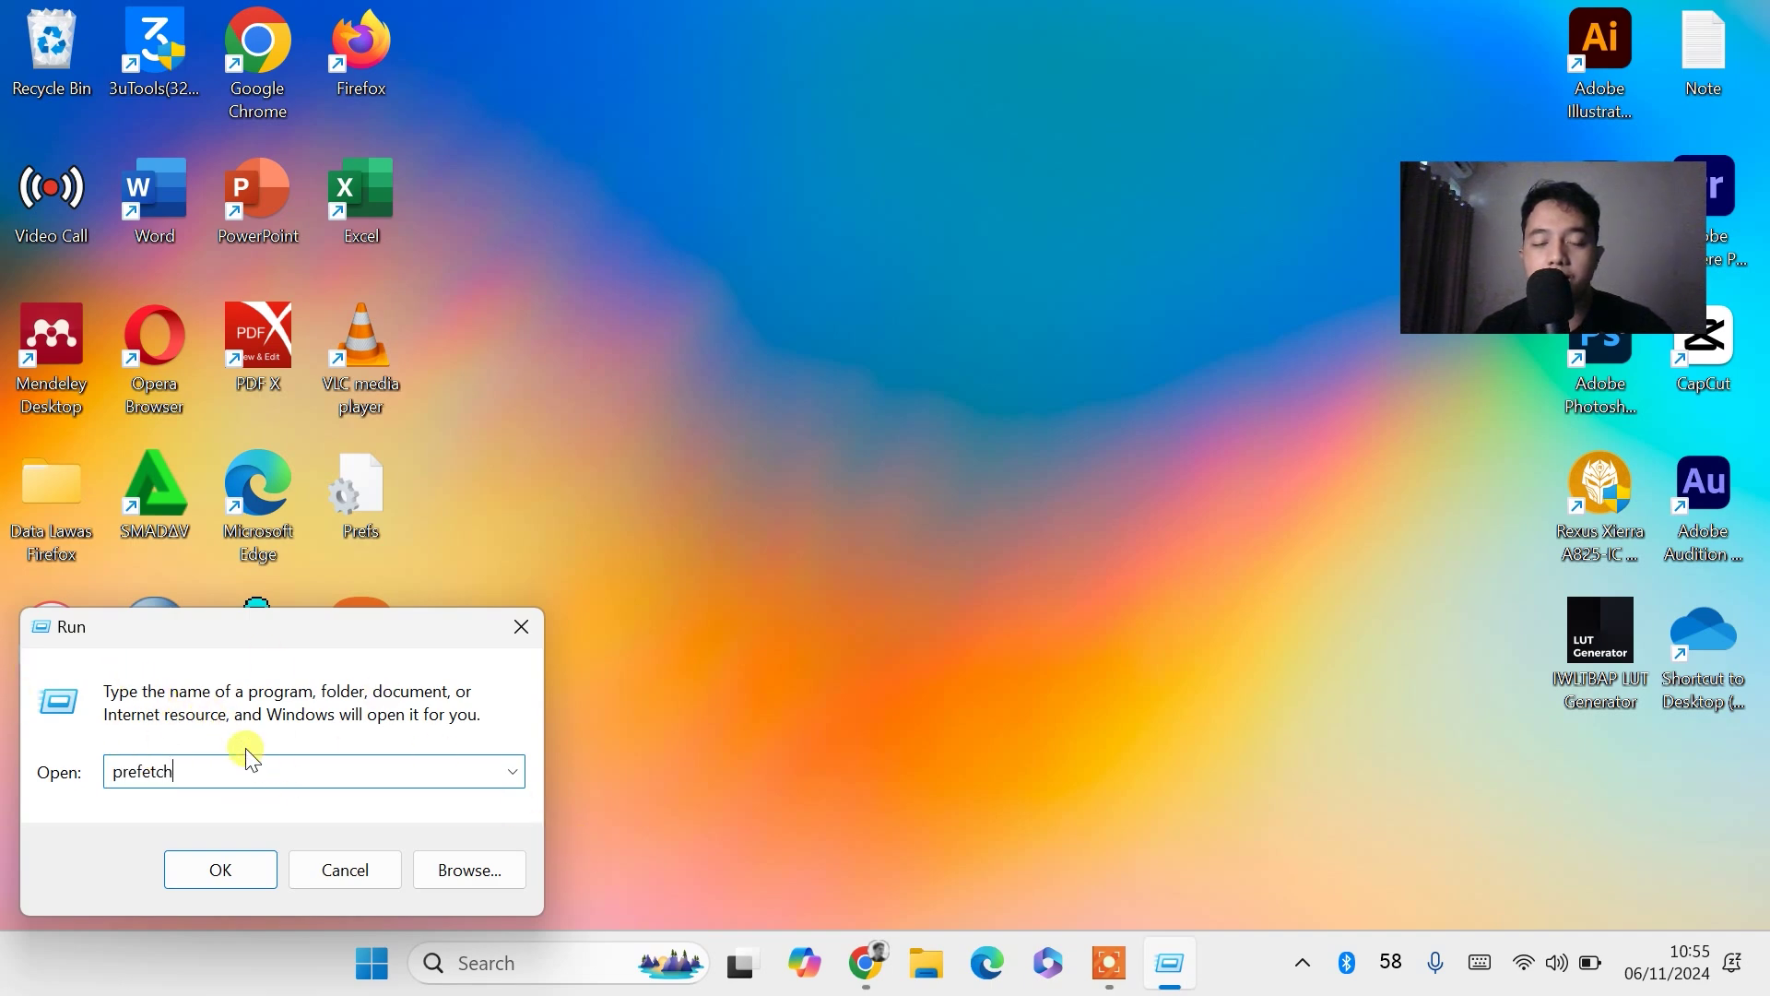
click(209, 870)
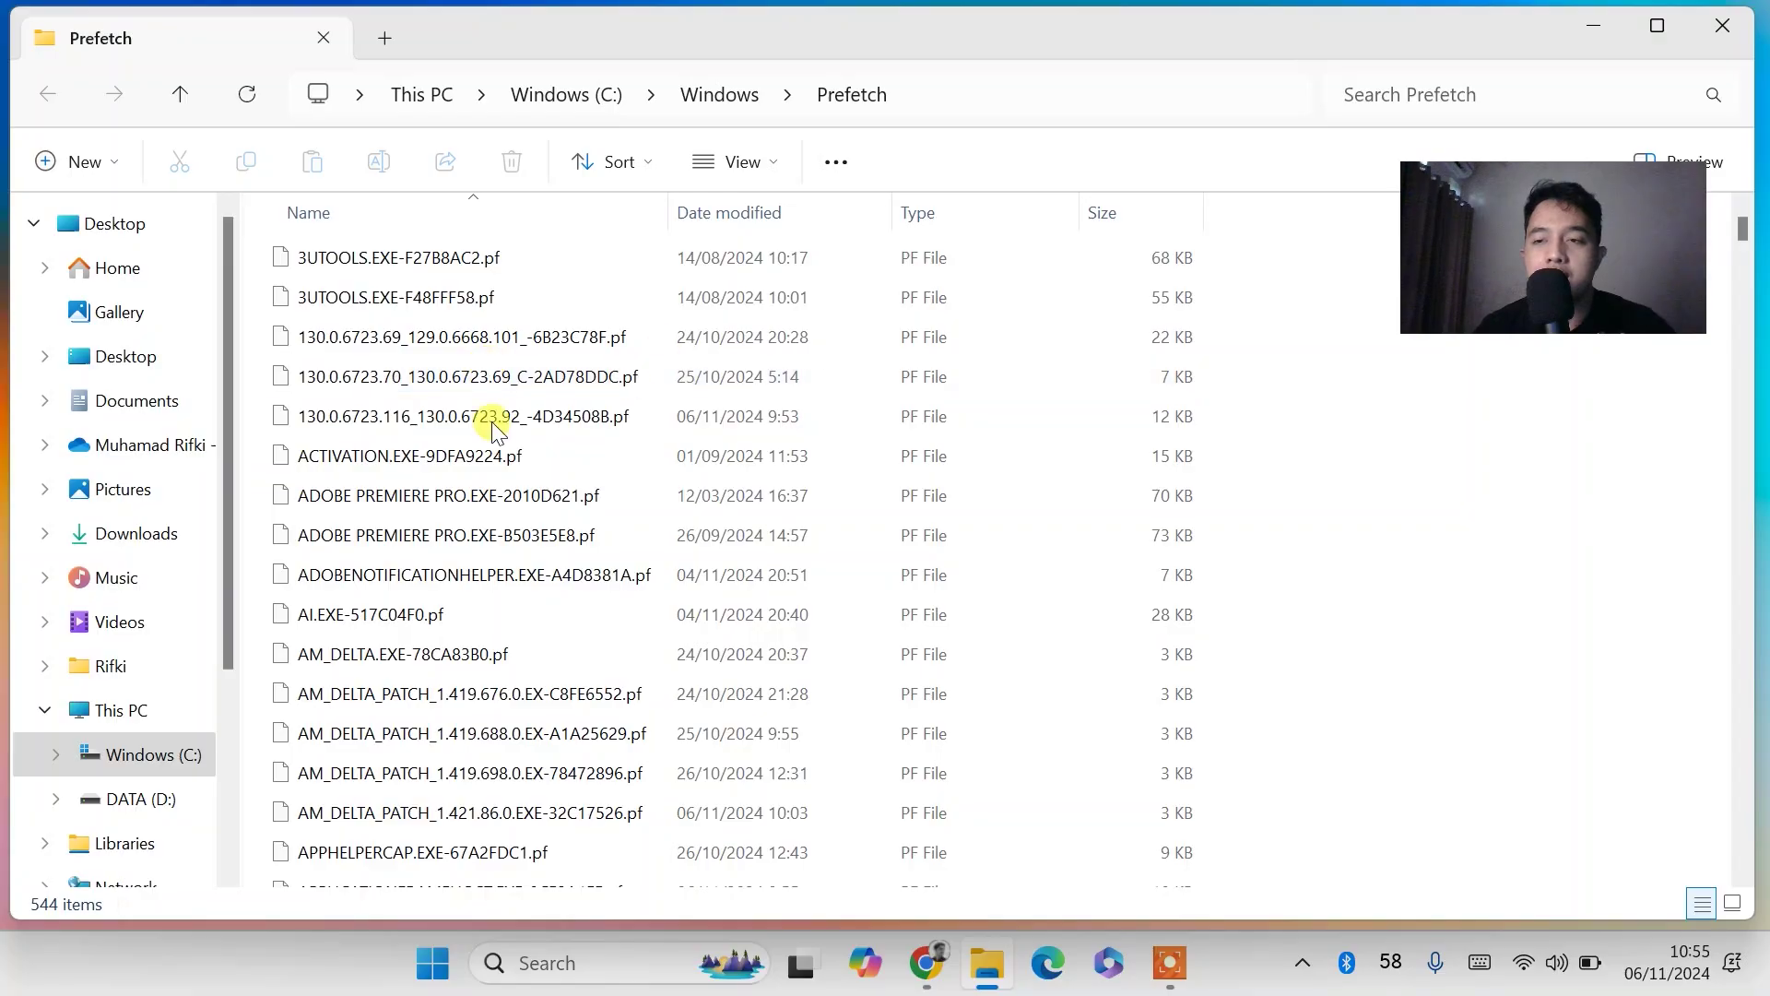
Step: Delete all files in the Prefetch folder, skipping every item in use, and close the folder window
click(658, 415)
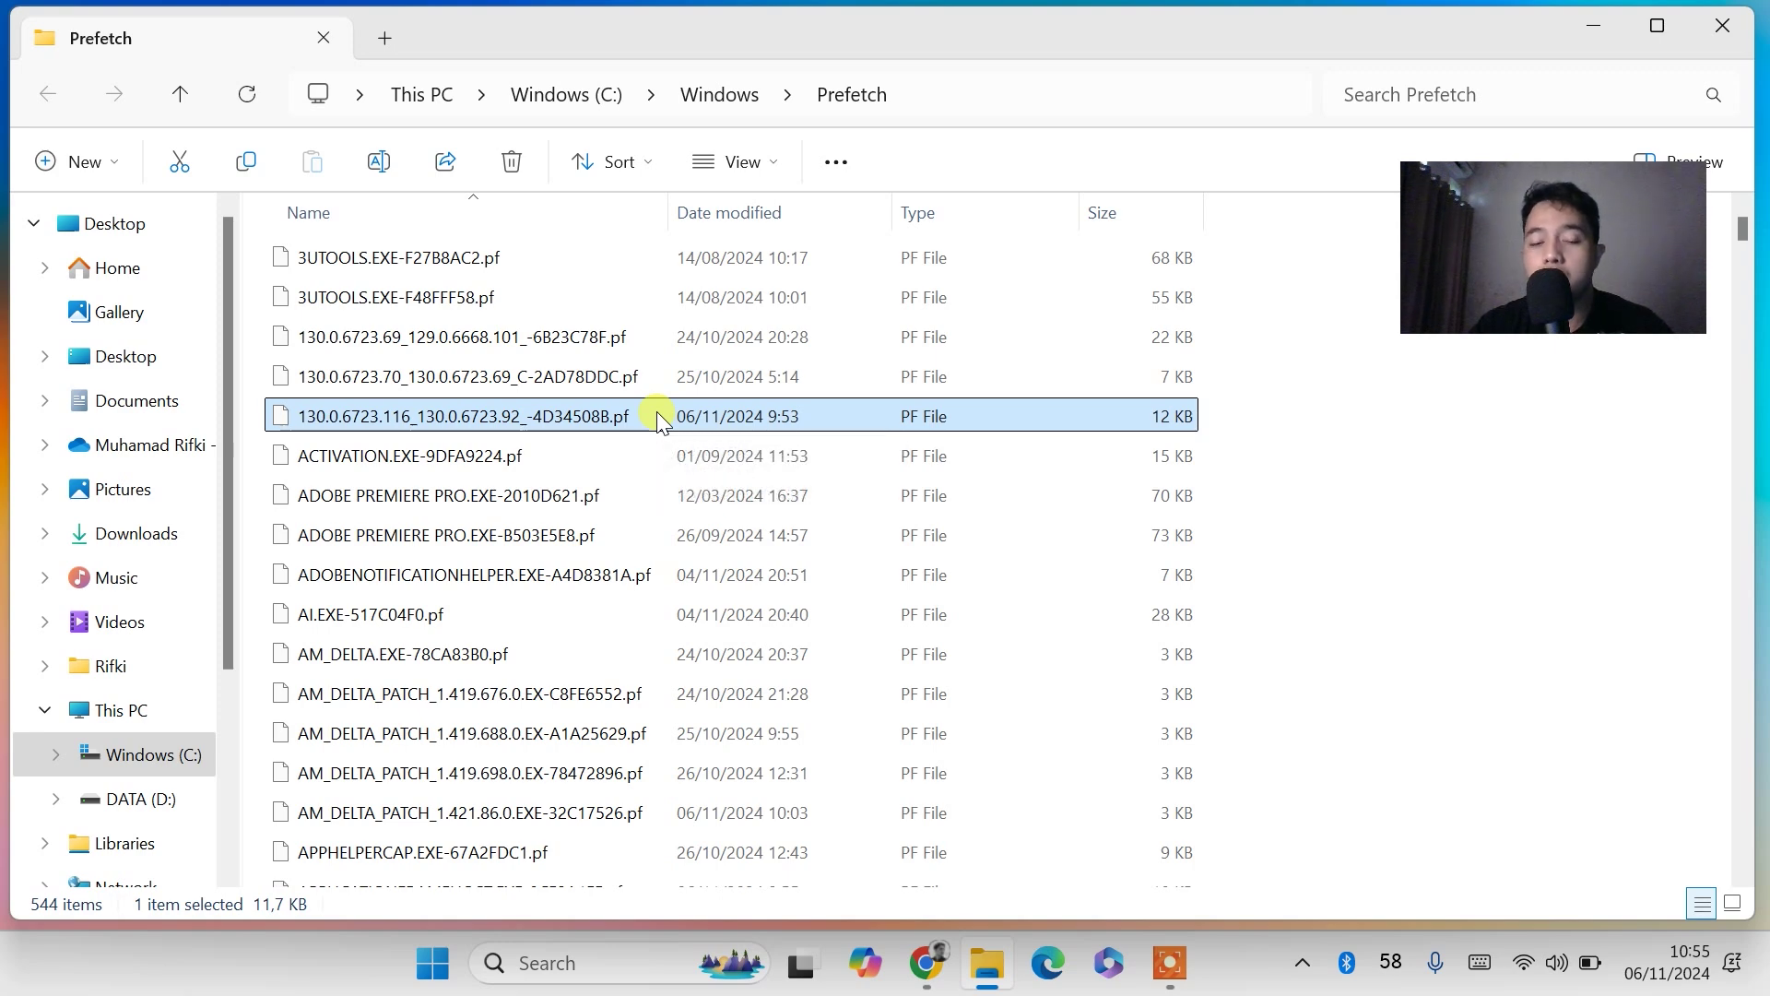
key(ctrl+a)
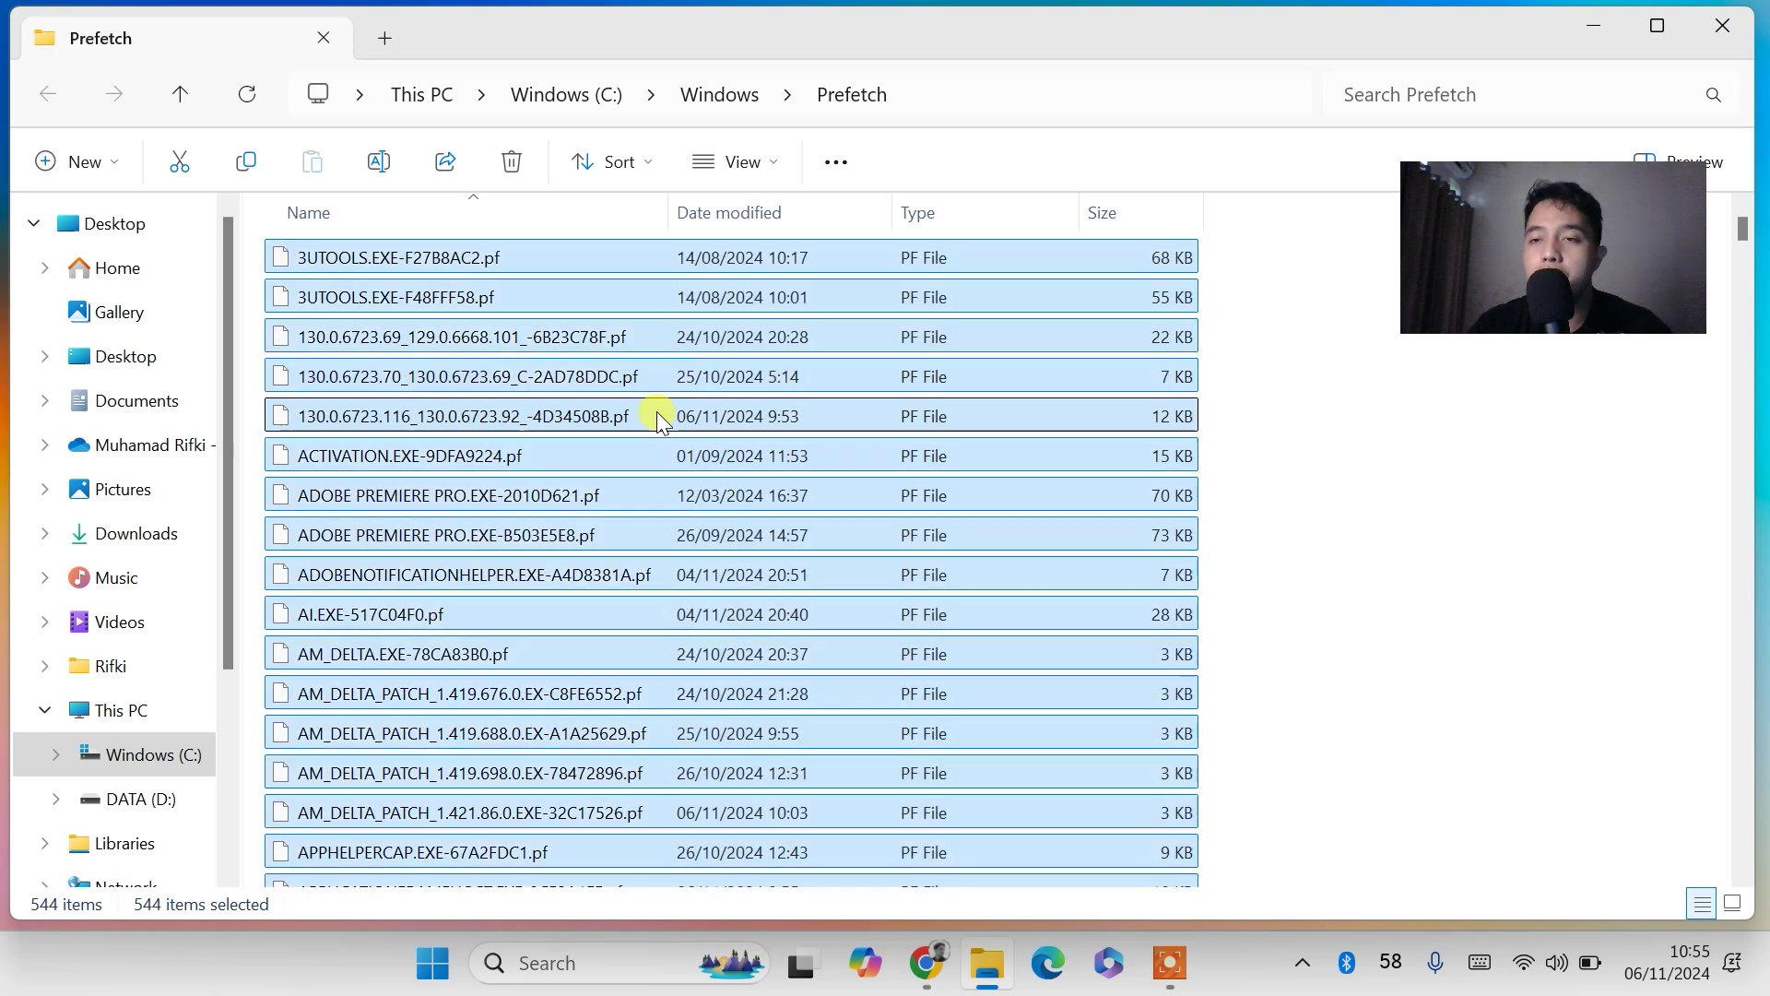
key(Delete)
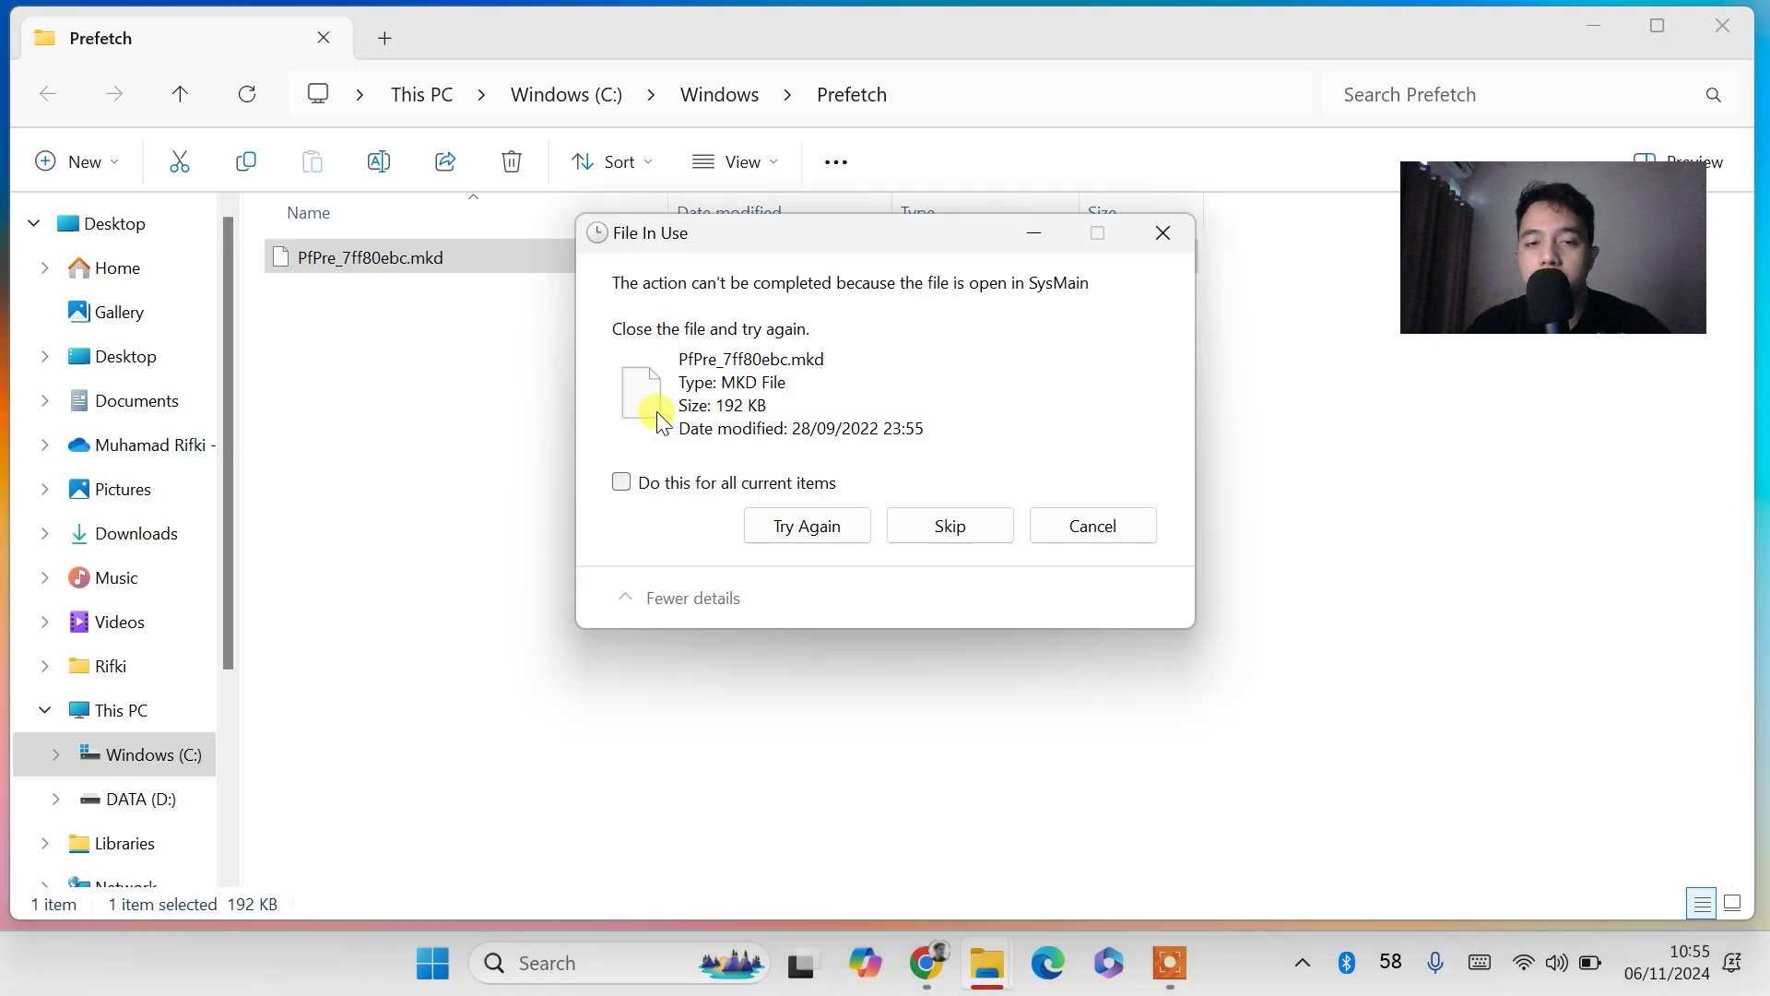
click(630, 489)
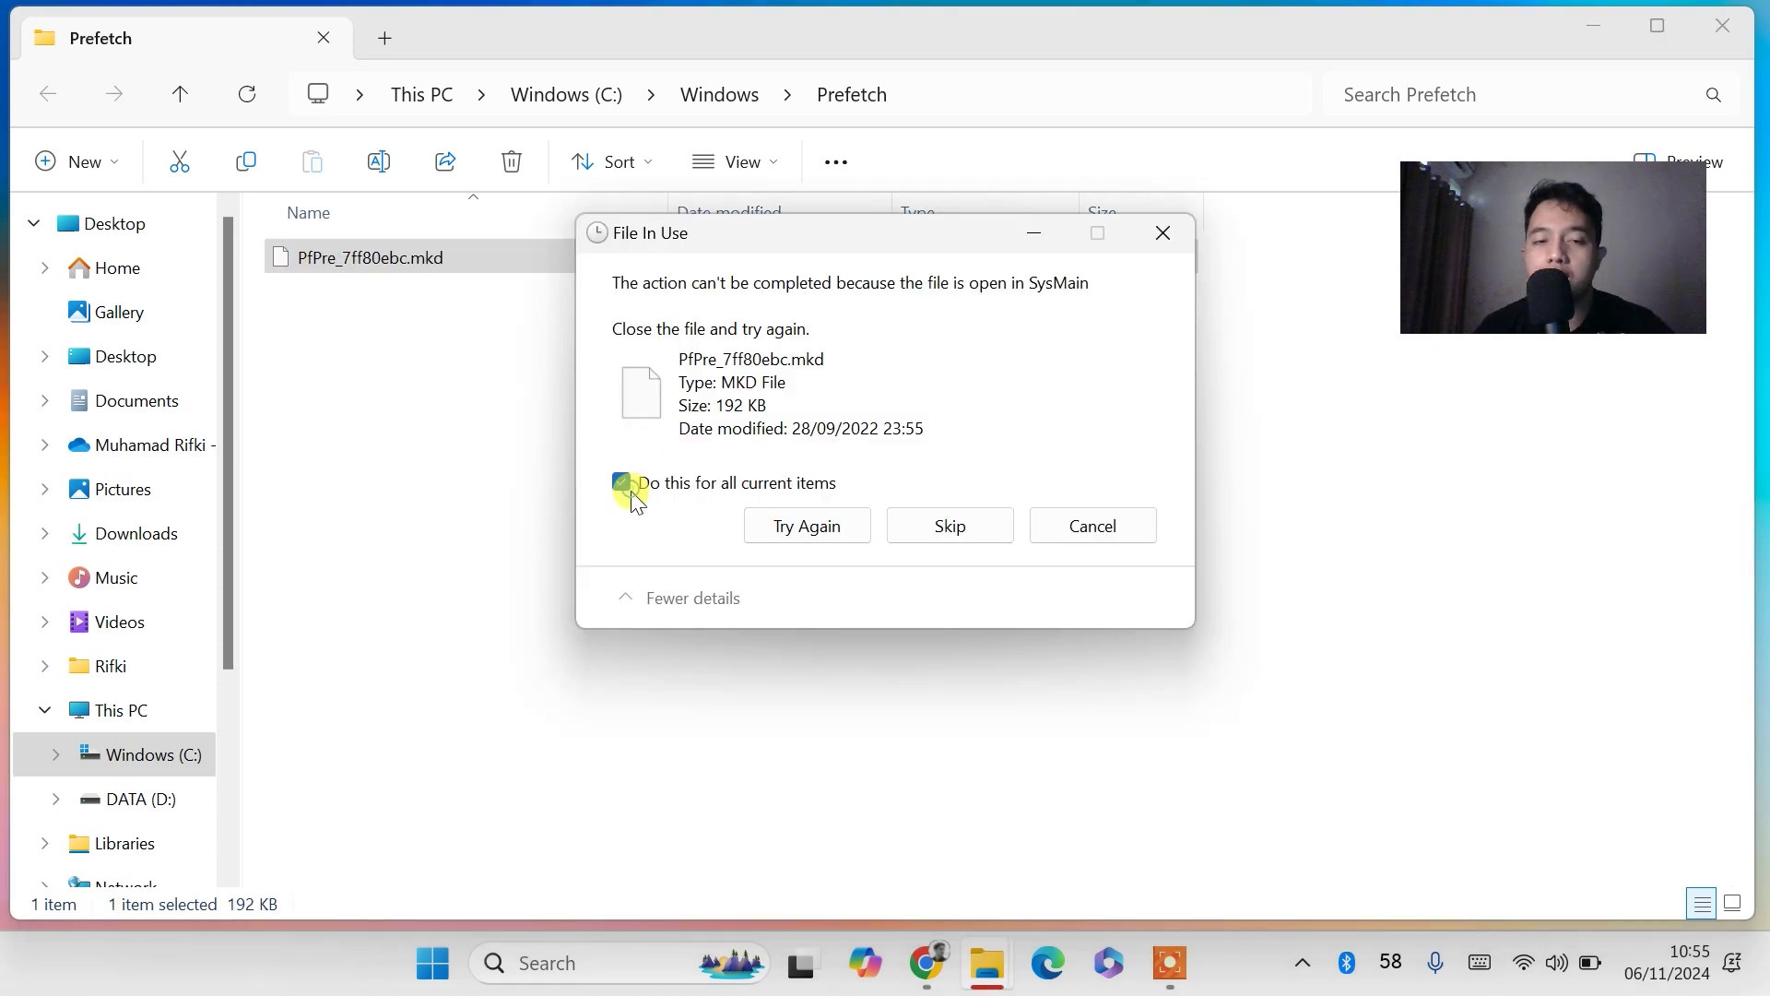
click(992, 540)
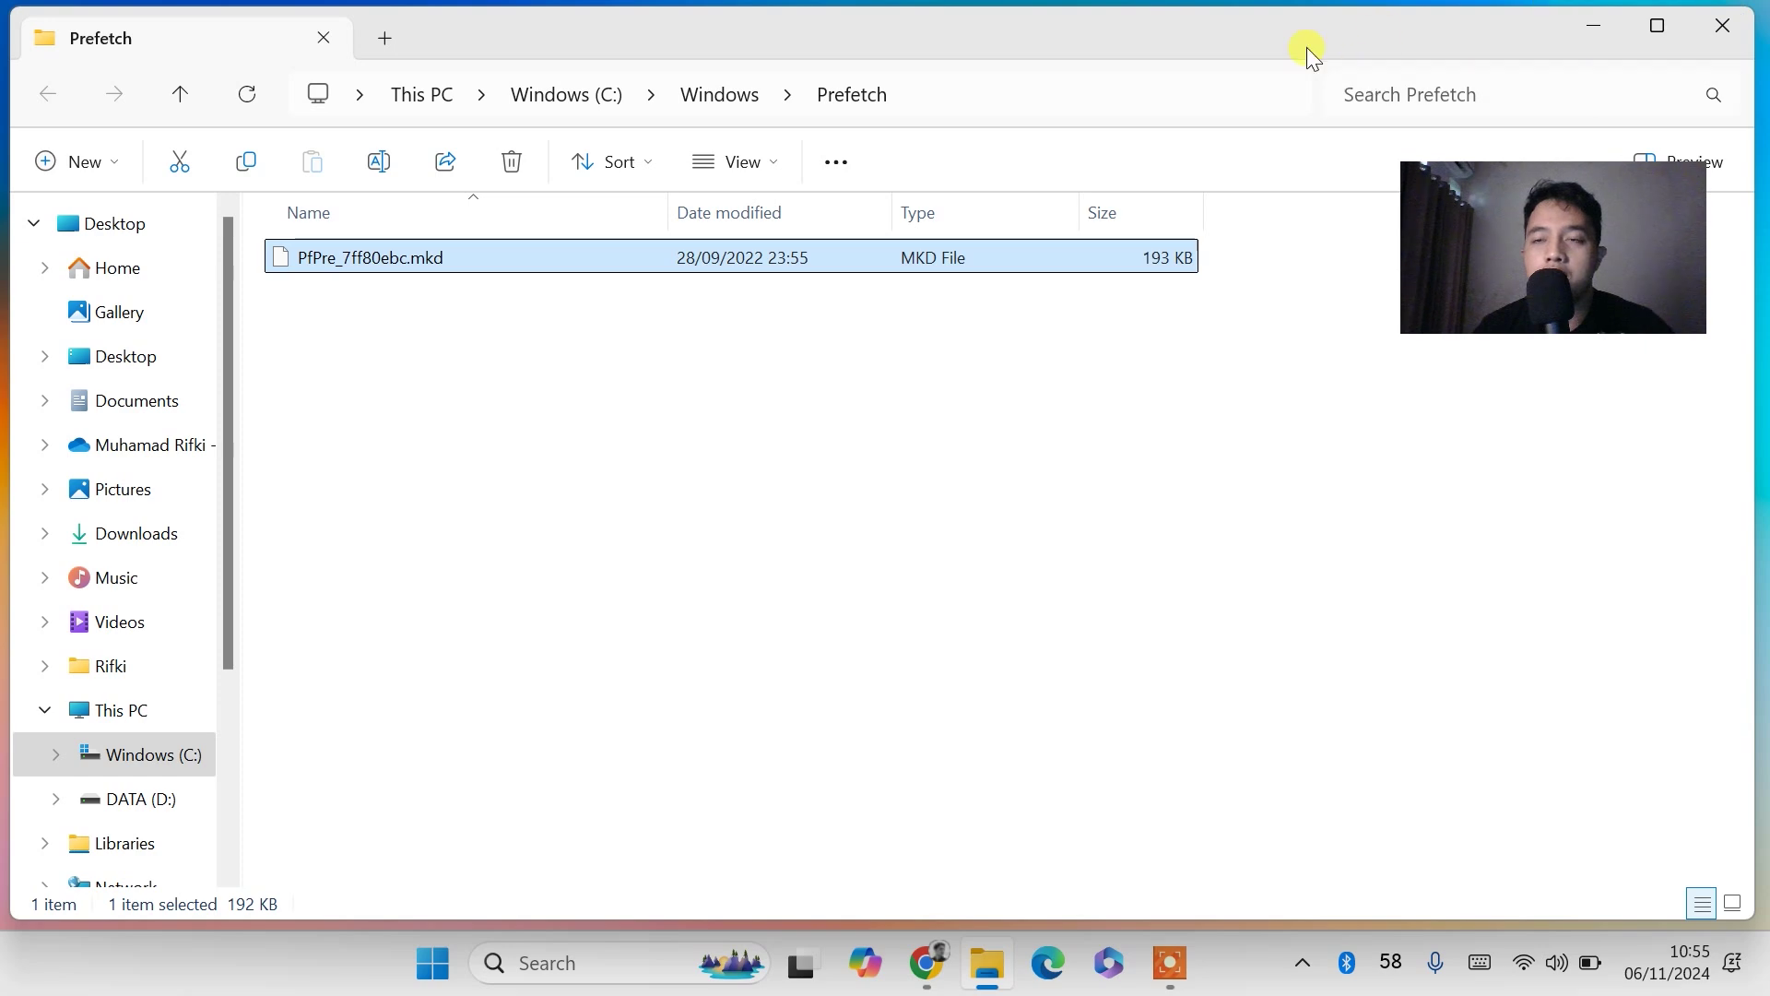
click(1726, 26)
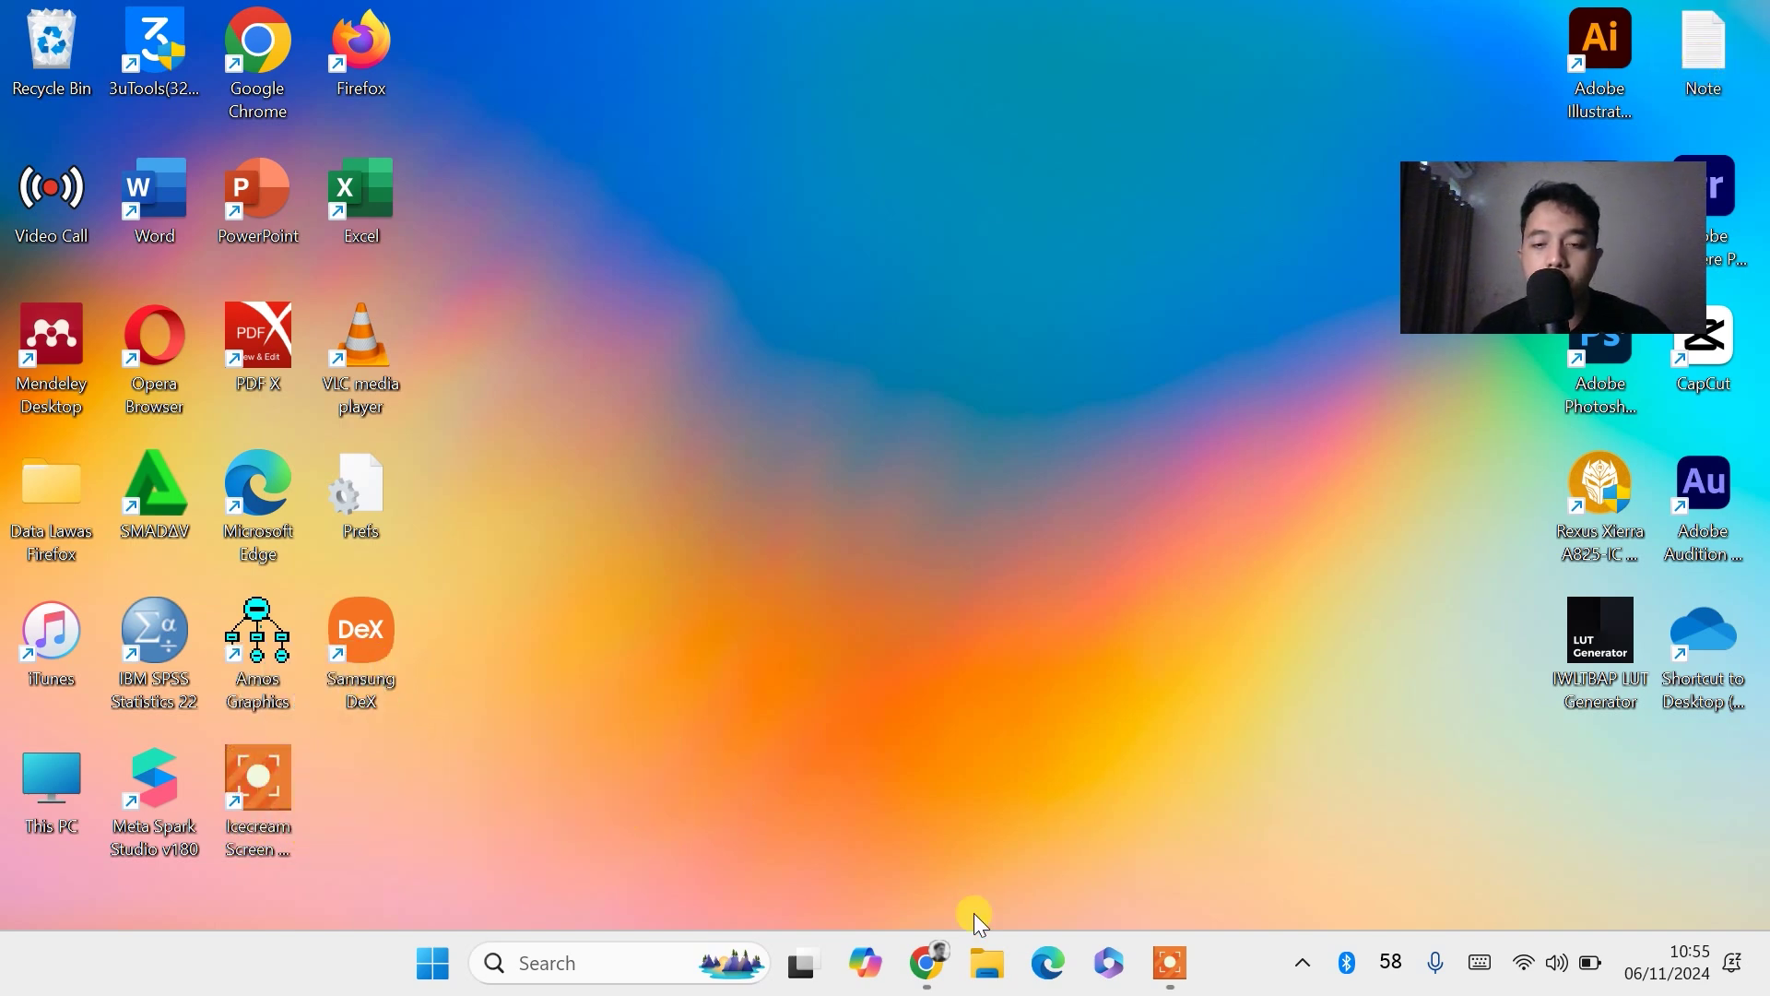
Step: Open the SoftwareDistribution folder inside the Windows folder on drive C: in File Explorer
click(987, 963)
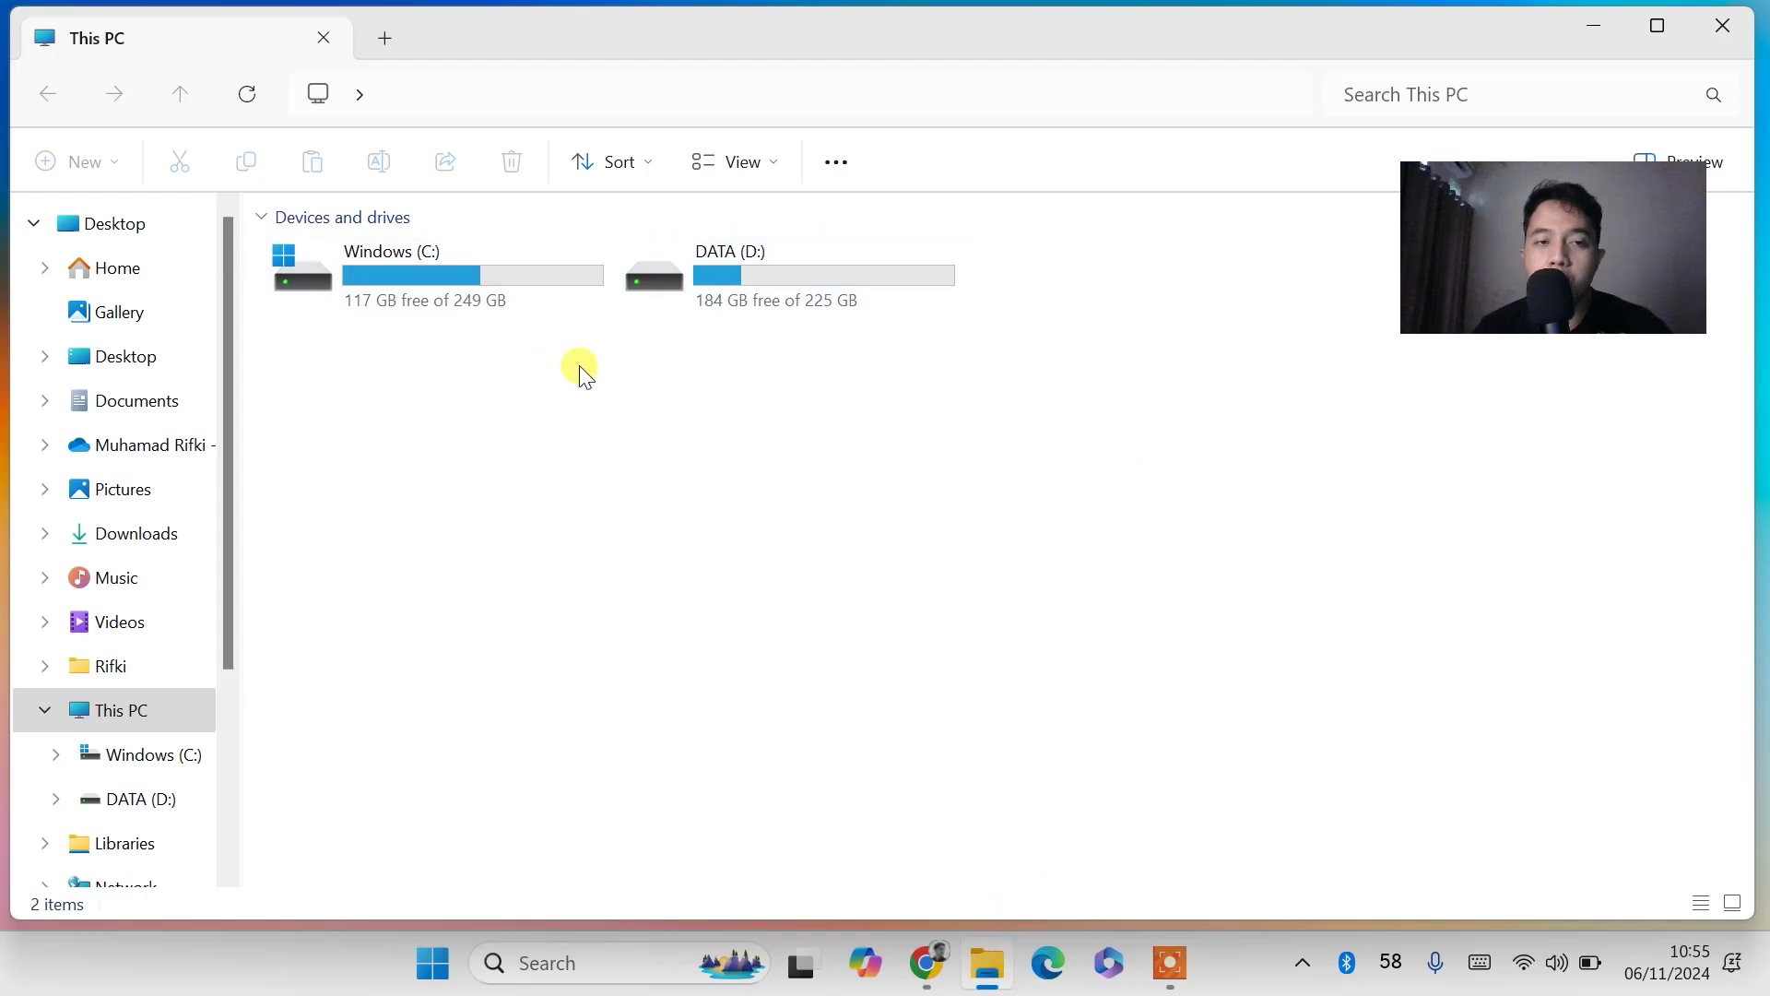
click(143, 766)
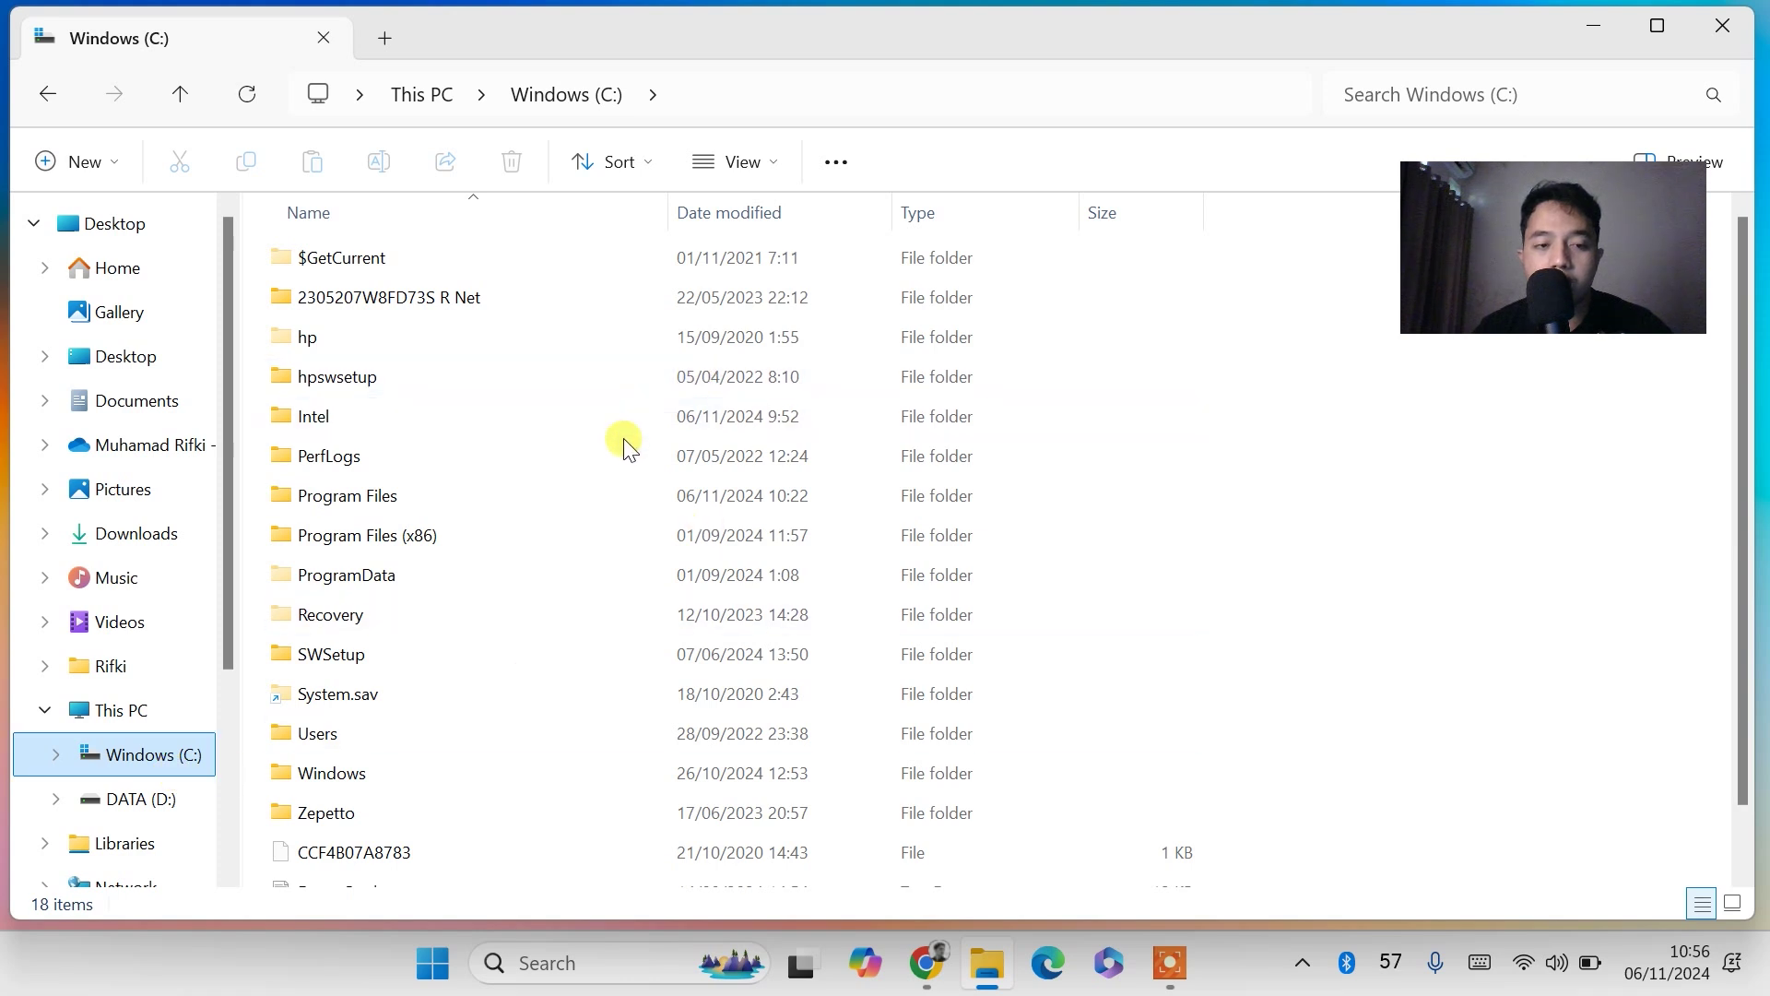
double_click(393, 780)
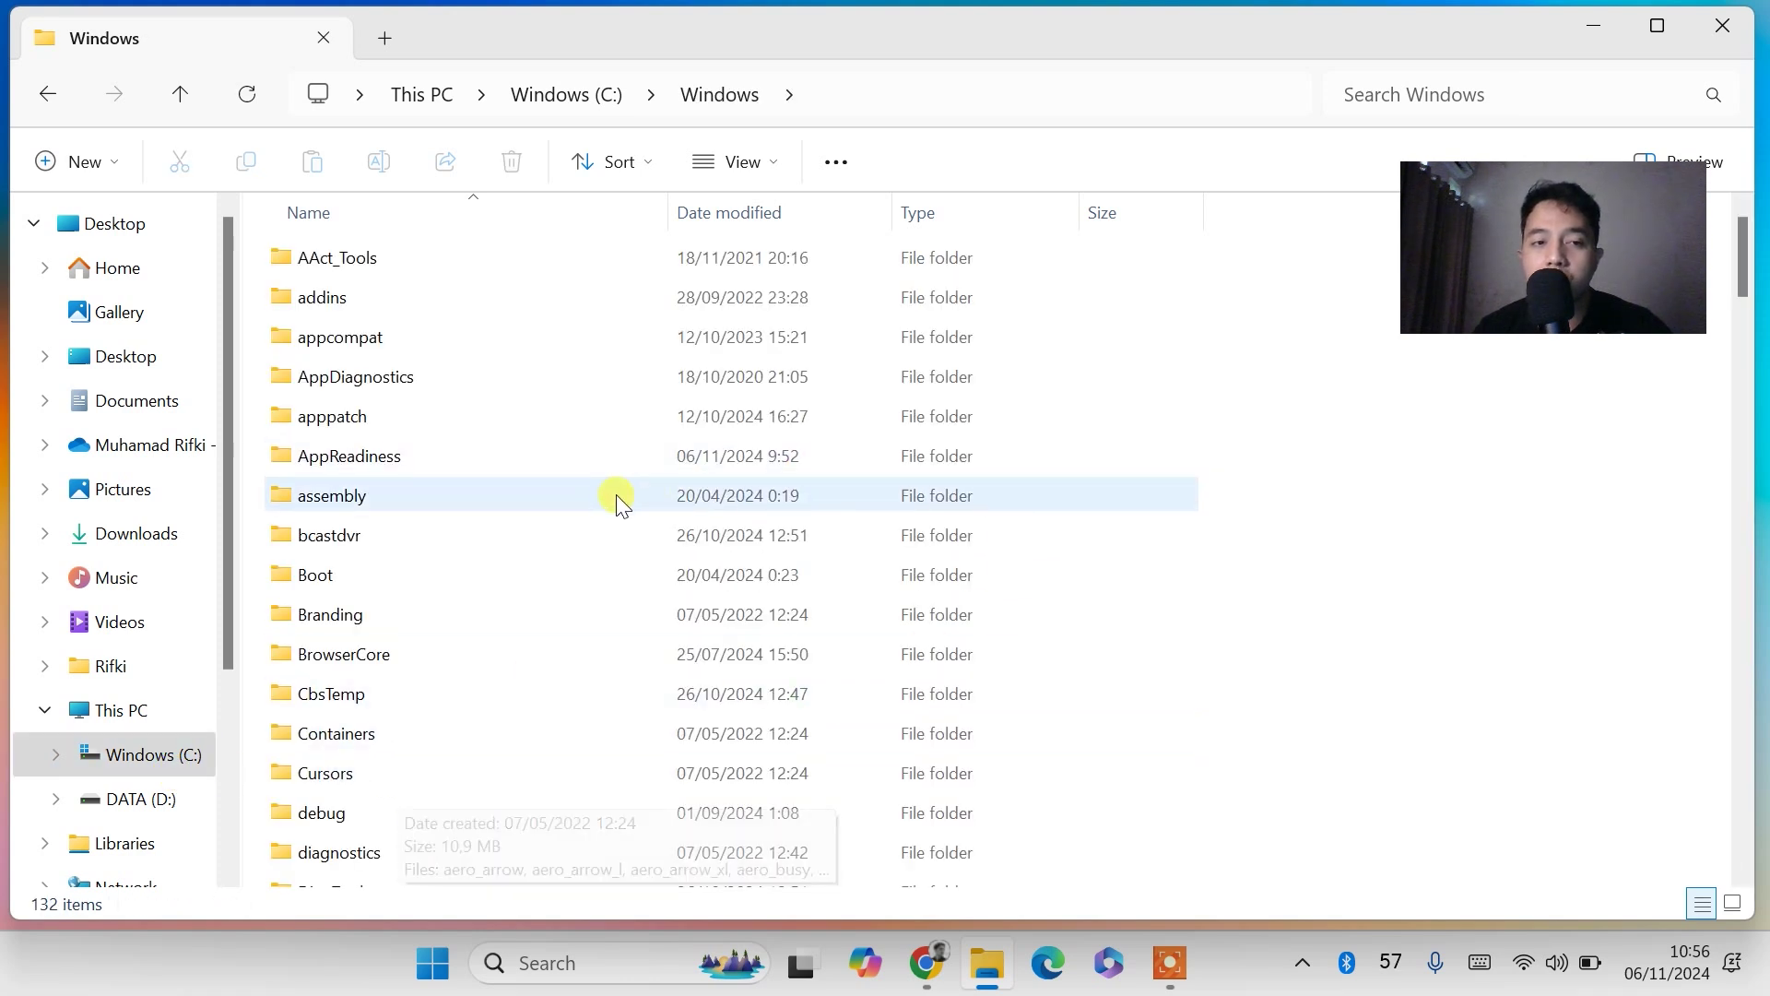
scroll(616, 498, down, 10)
scroll(616, 505, down, 9)
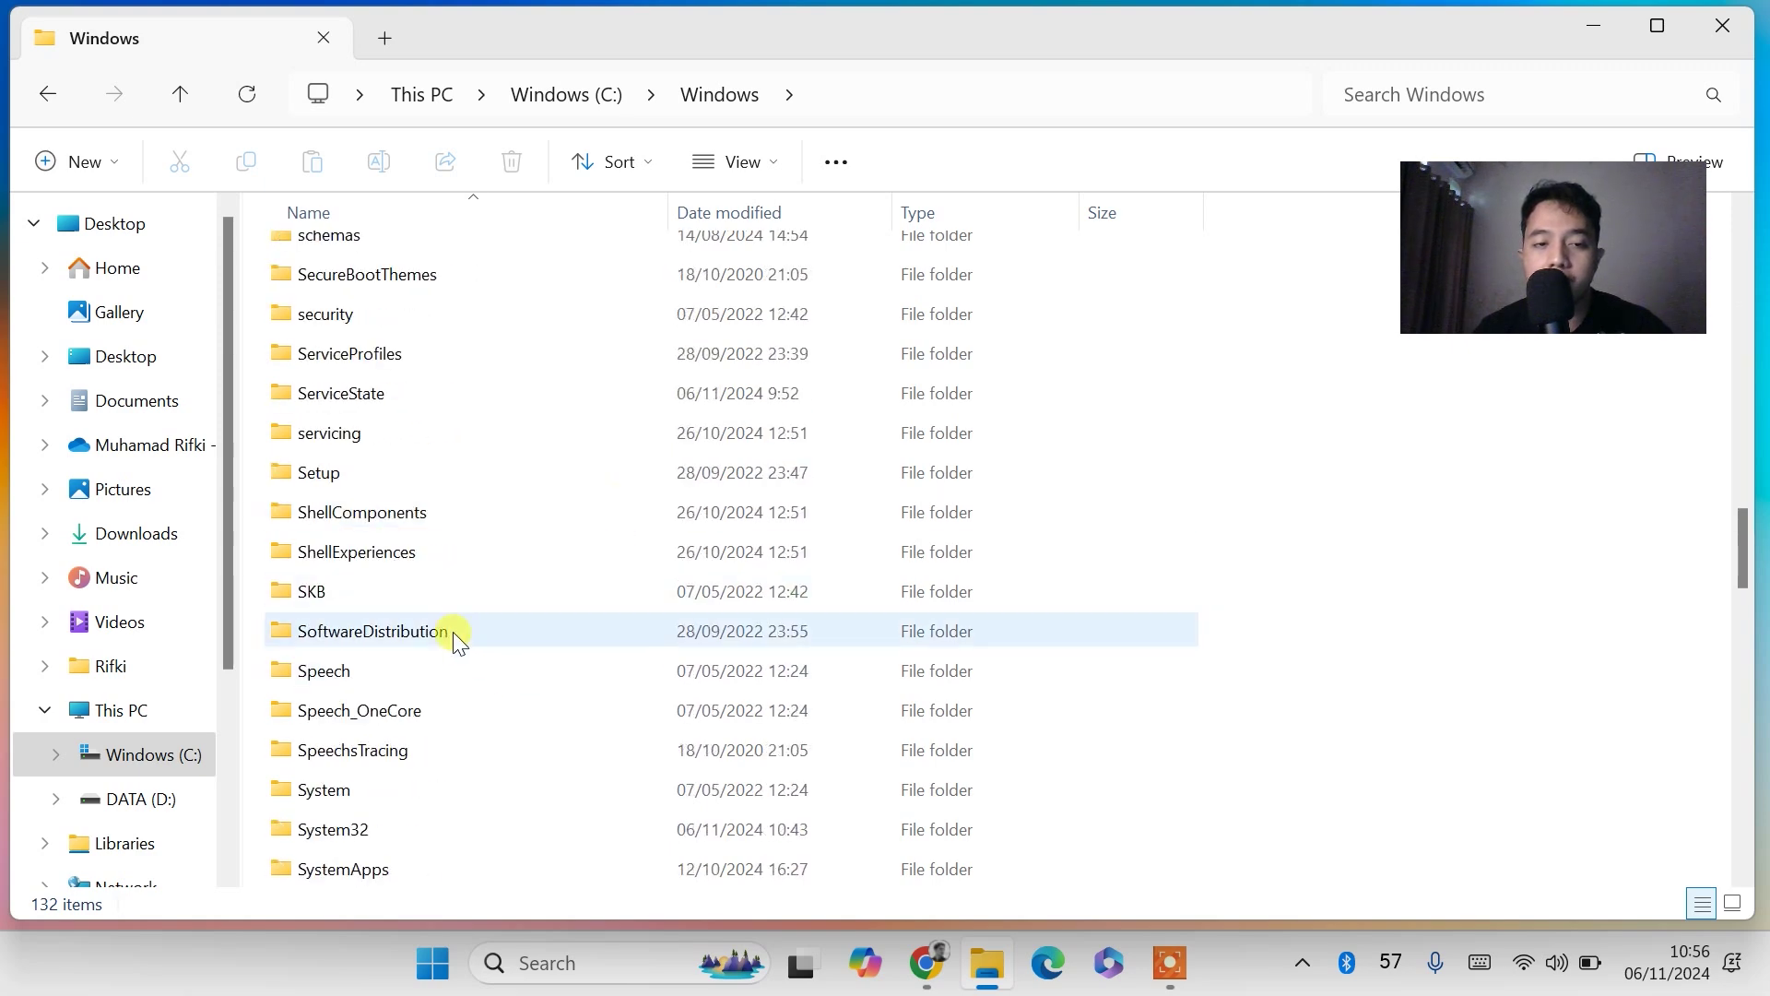
click(479, 632)
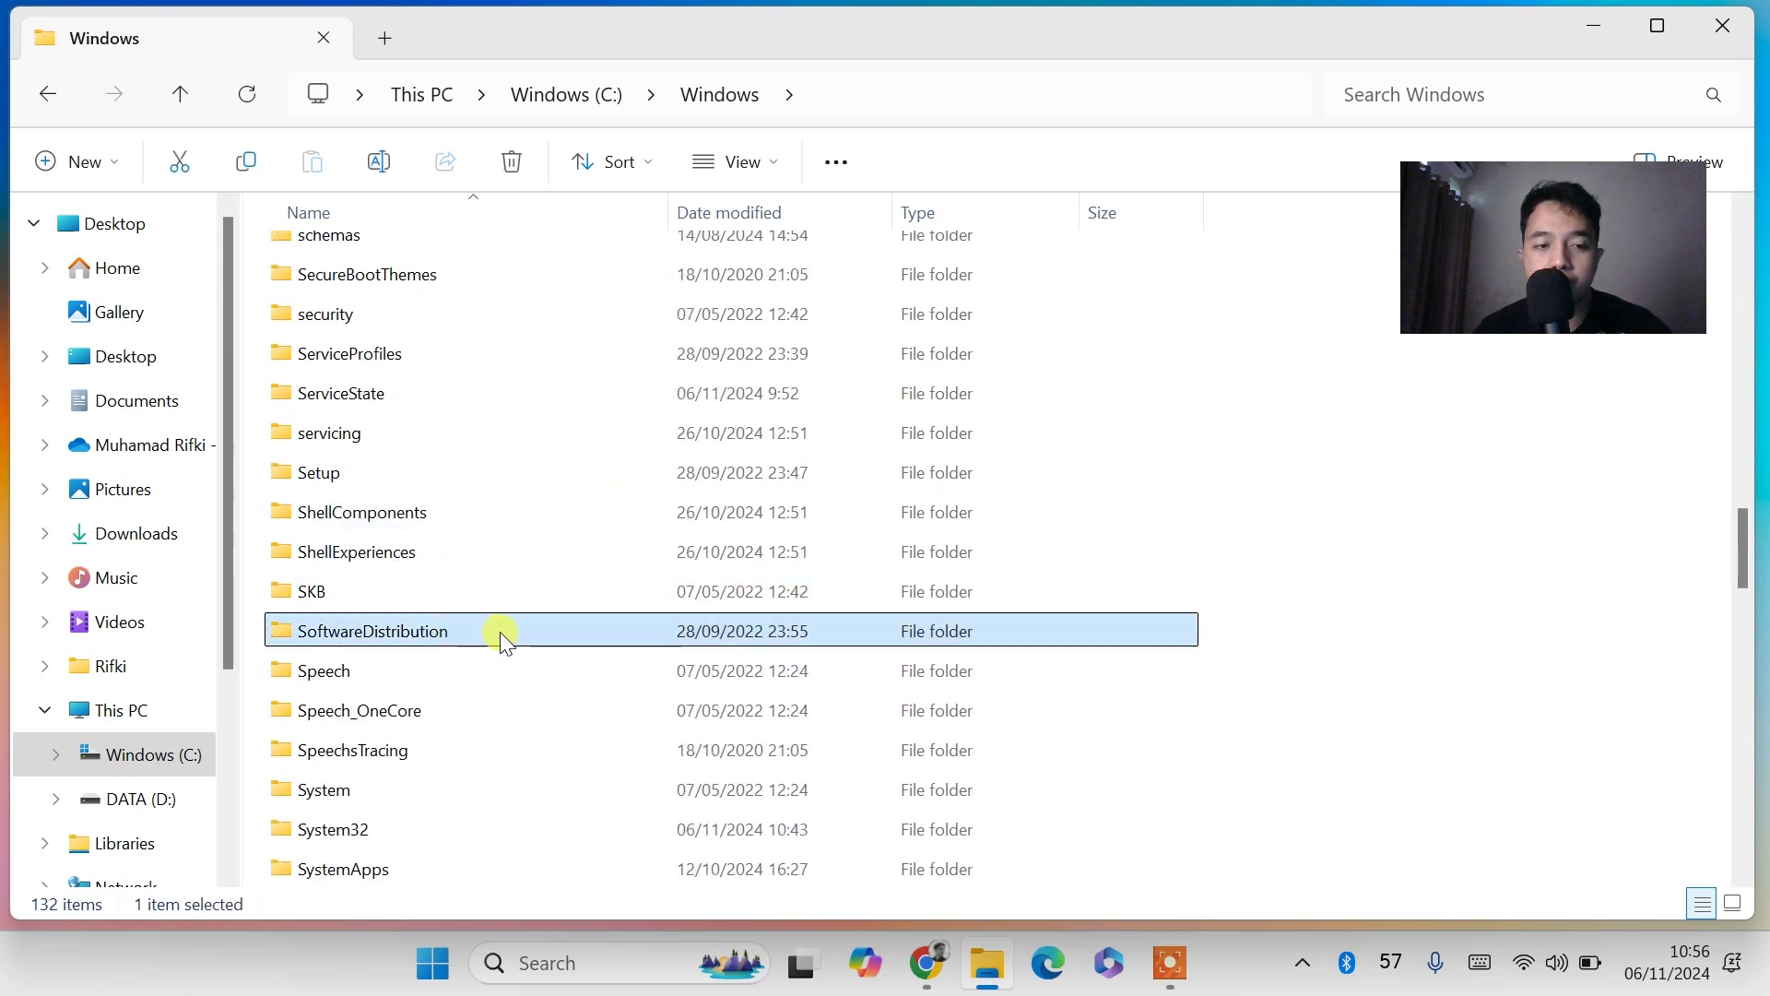
double_click(500, 633)
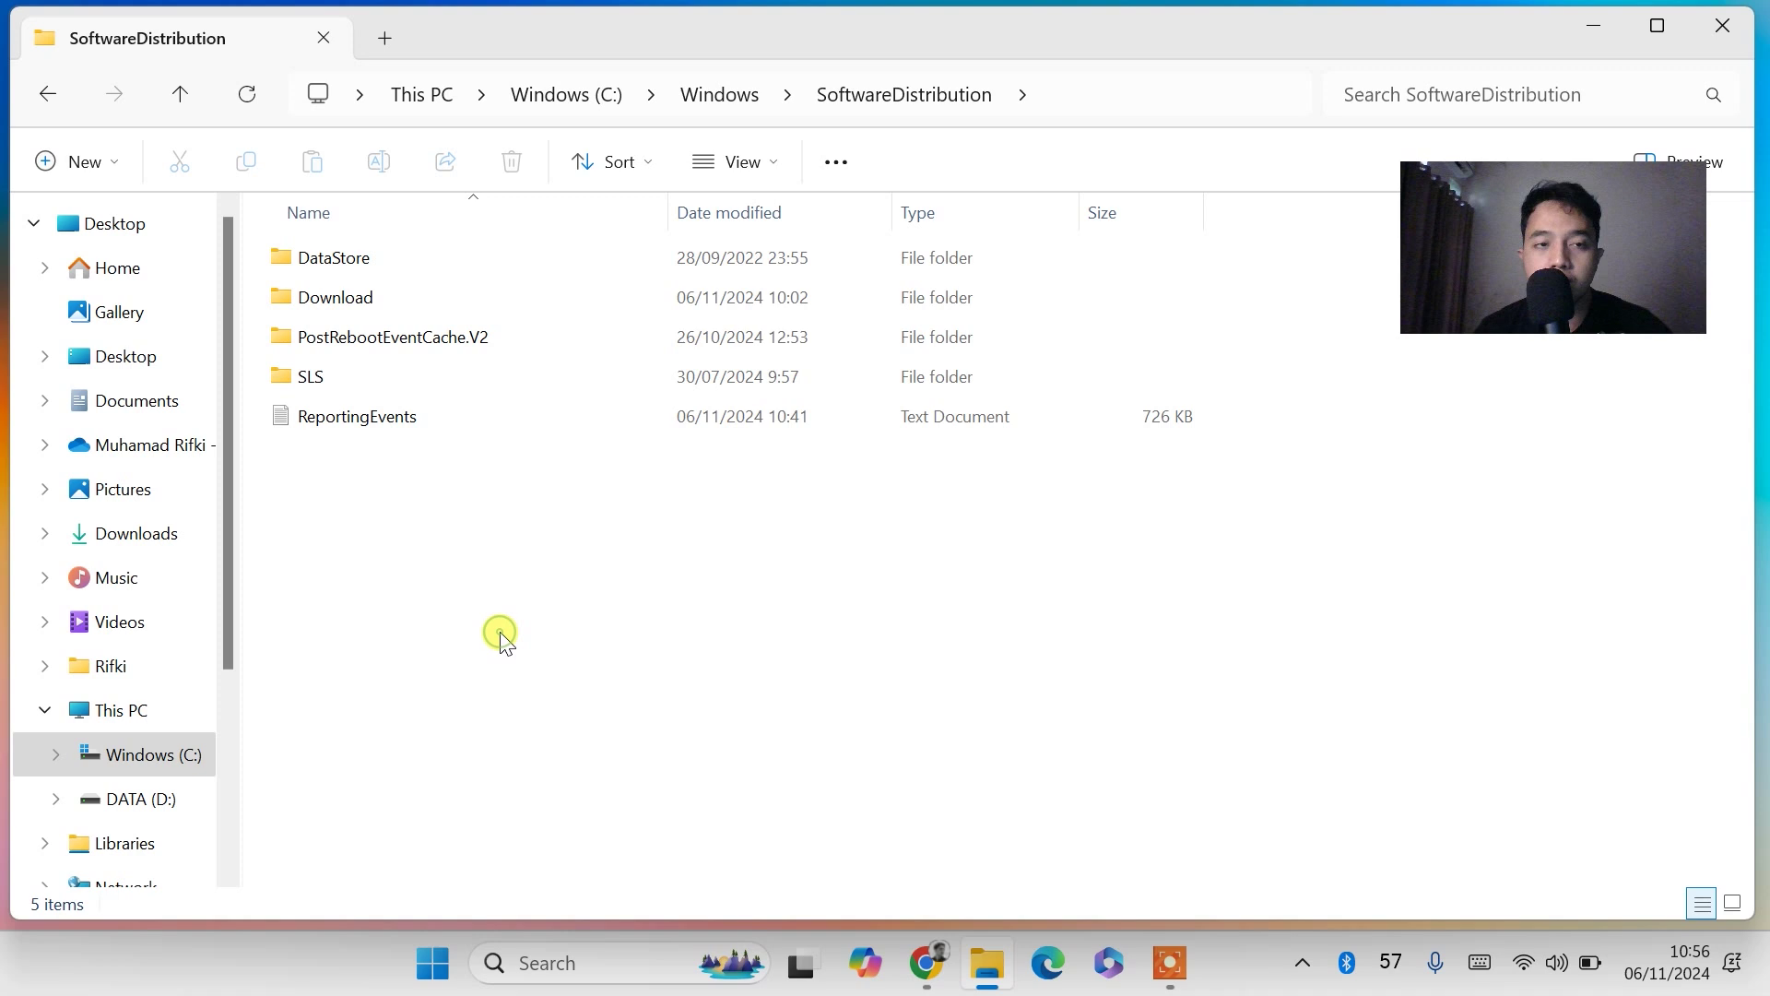
Step: Delete all contents of SoftwareDistribution's Download folder, granting administrator permission for all items, and close the folder window
double_click(423, 296)
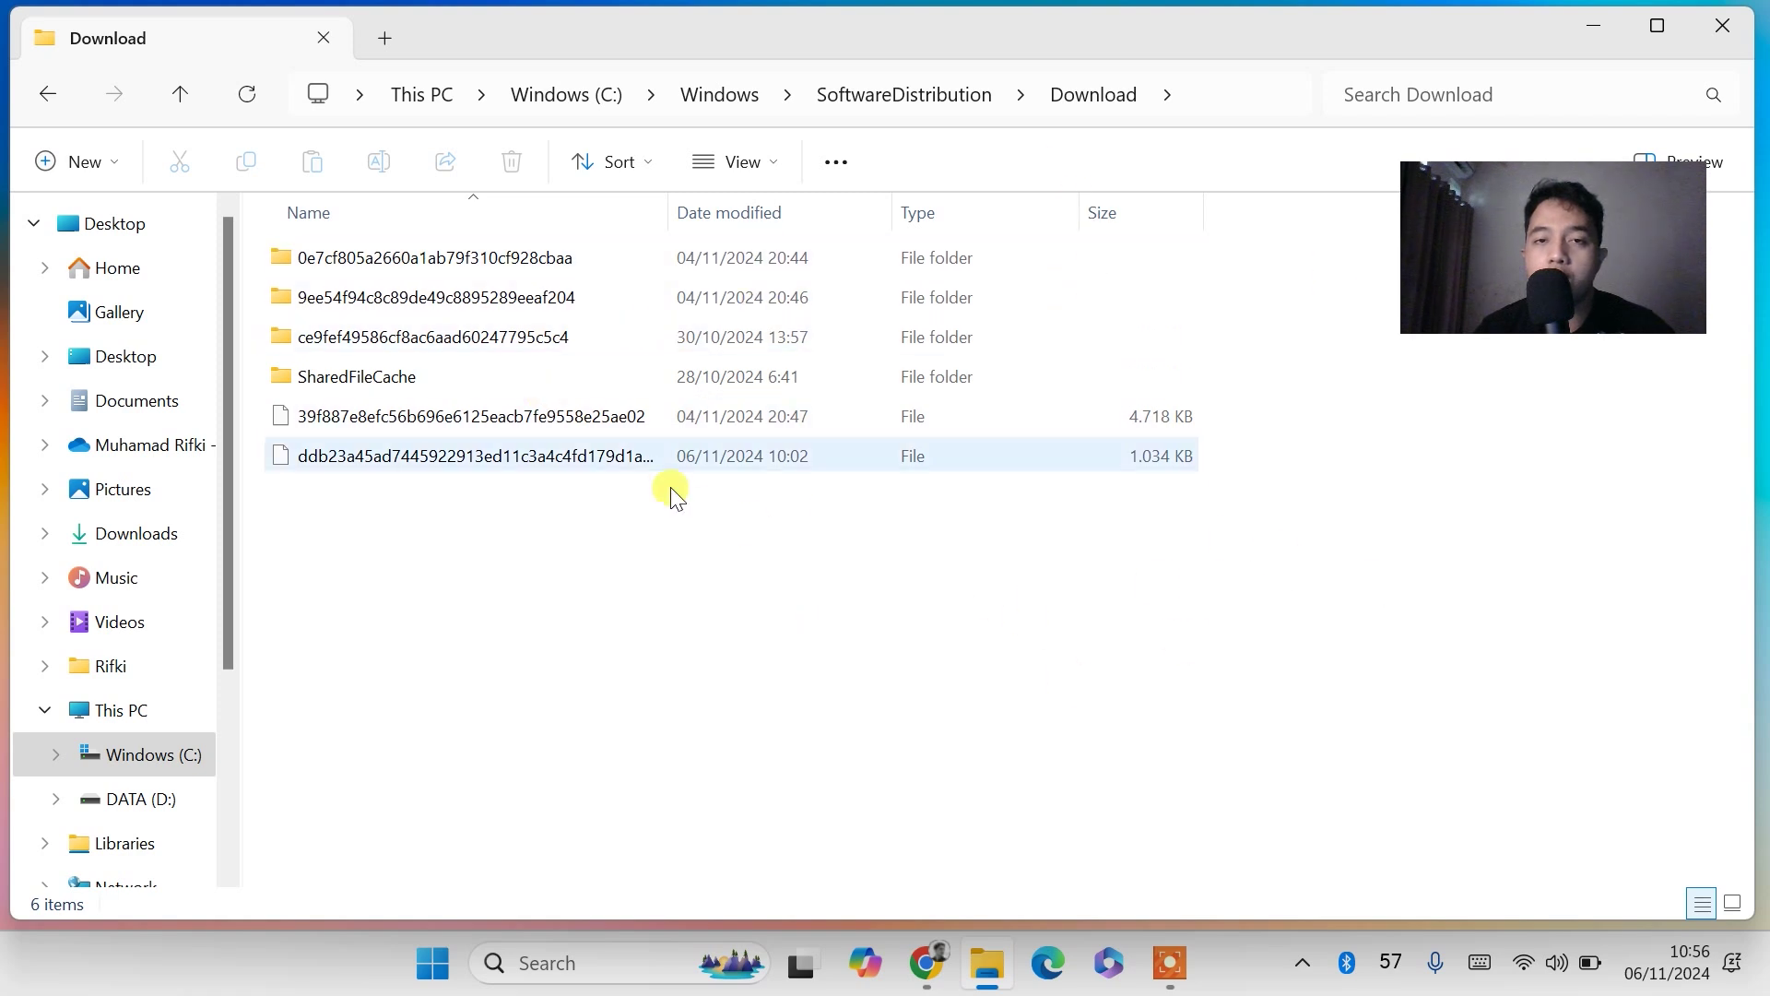
click(678, 449)
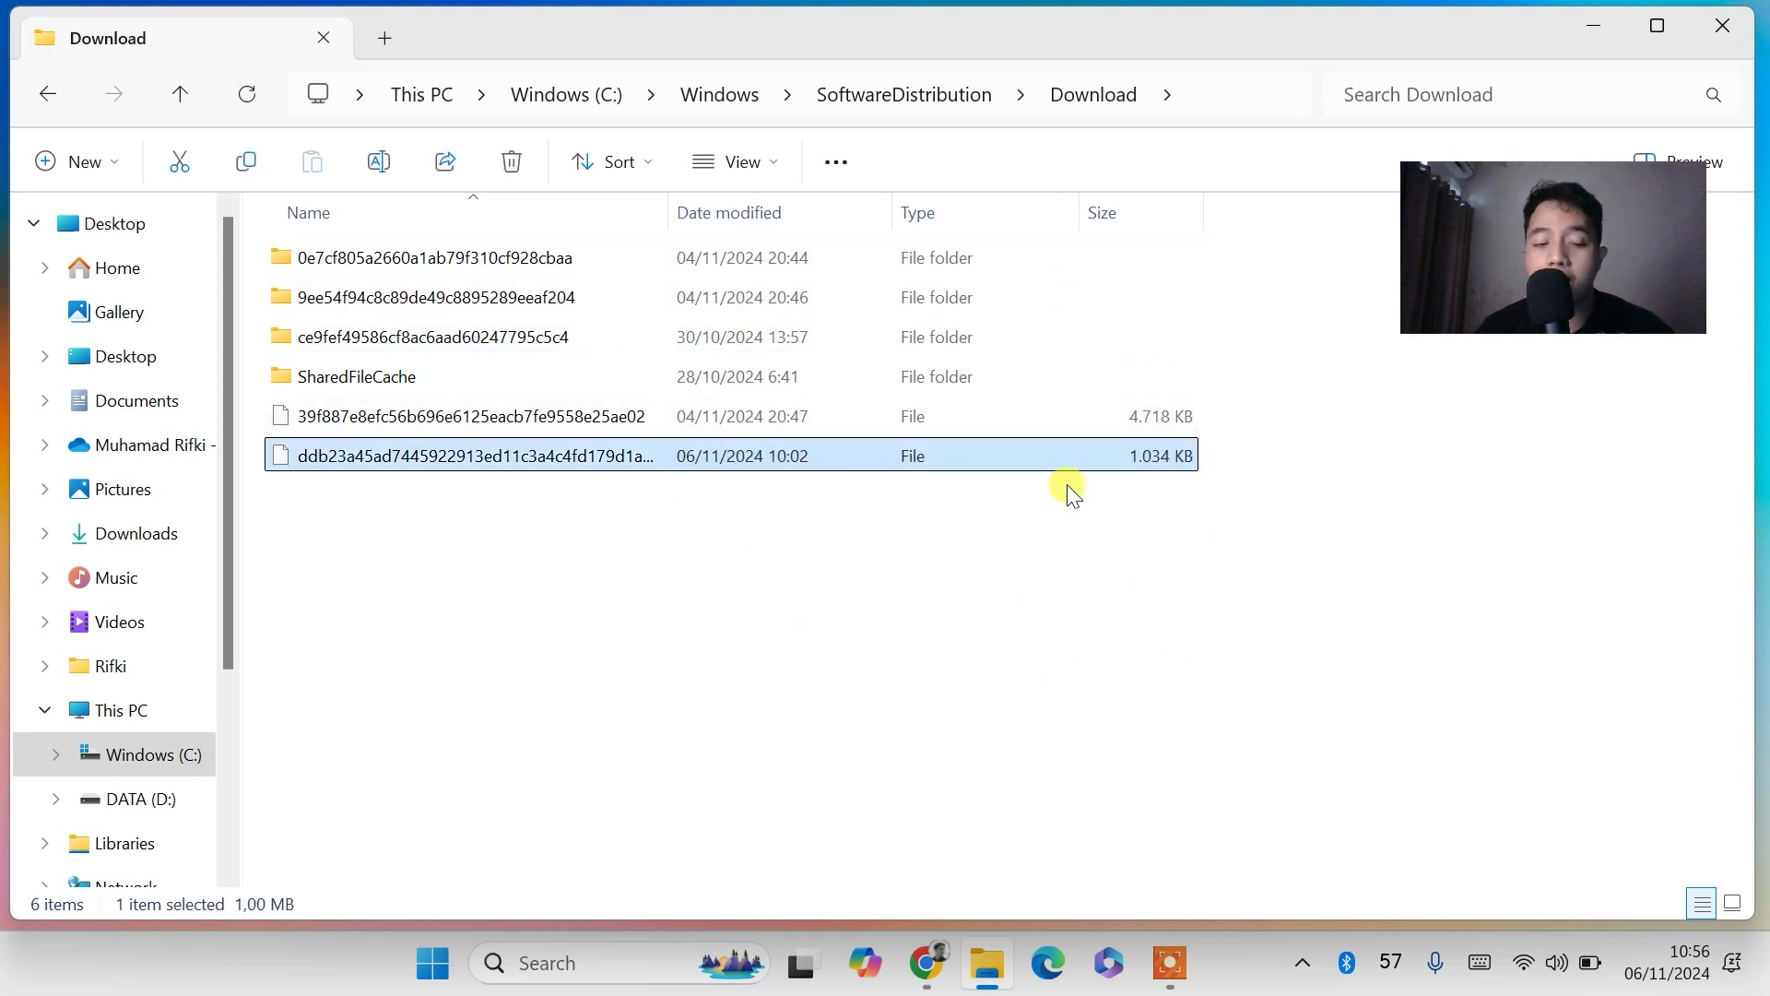
key(ctrl+a)
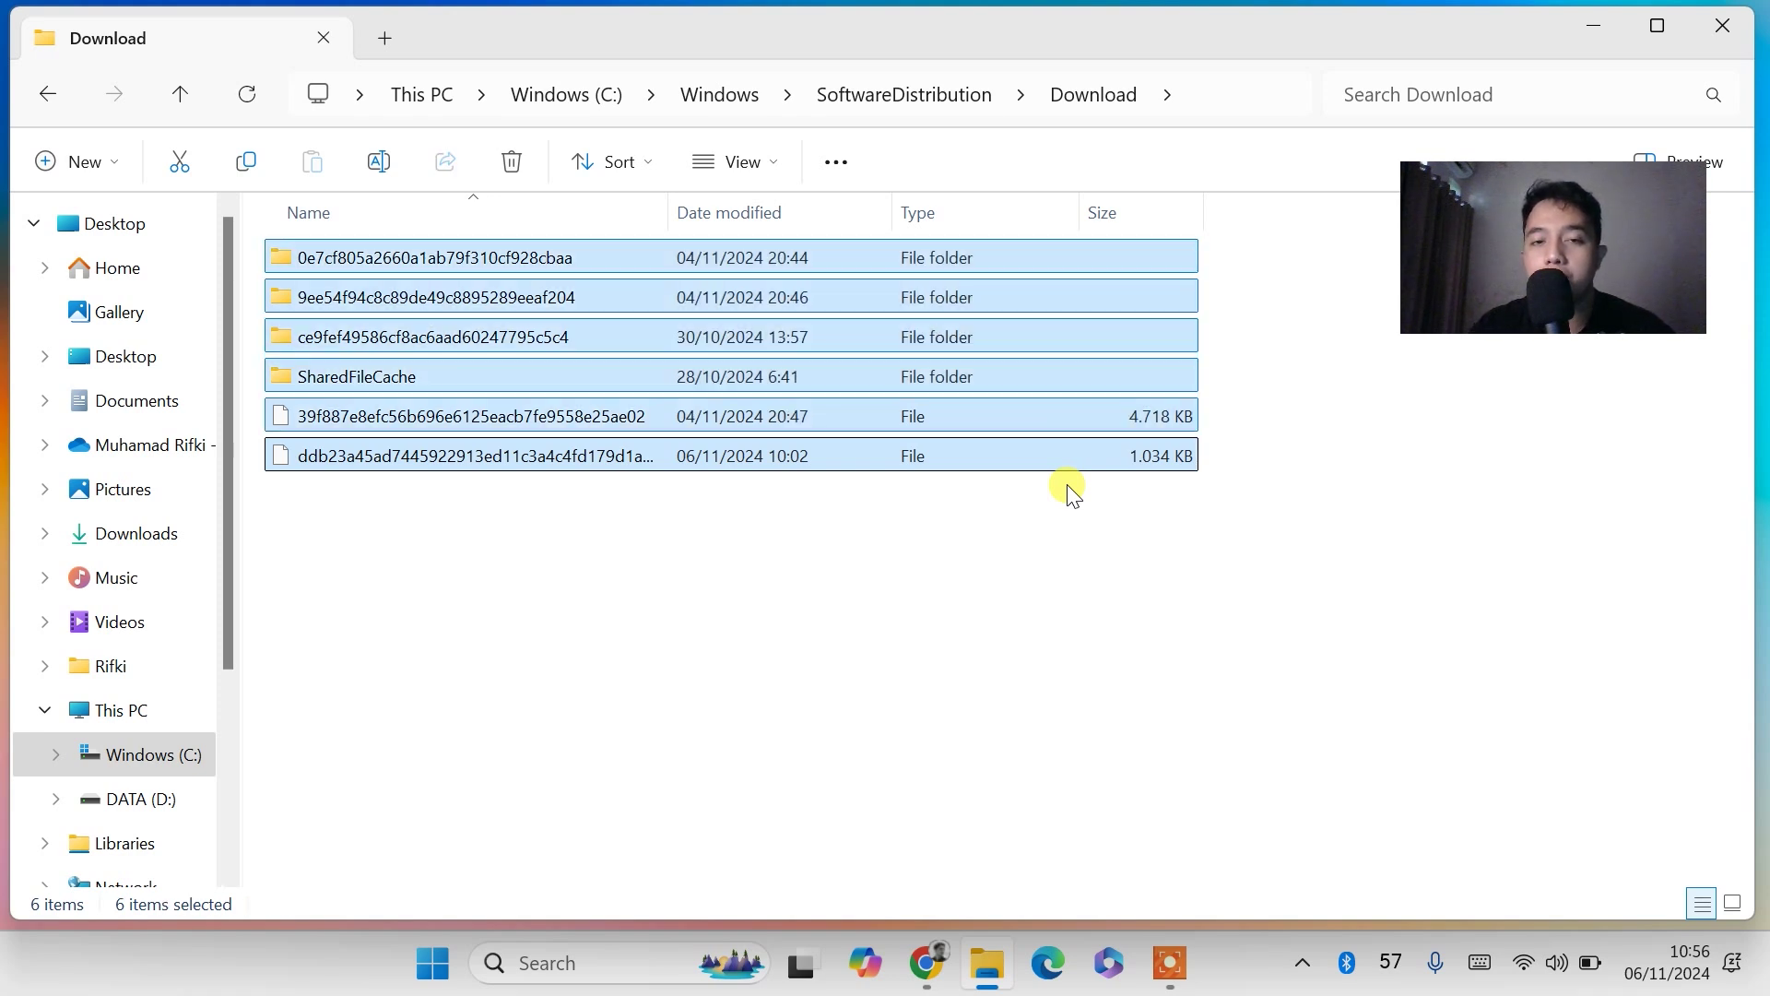
key(Delete)
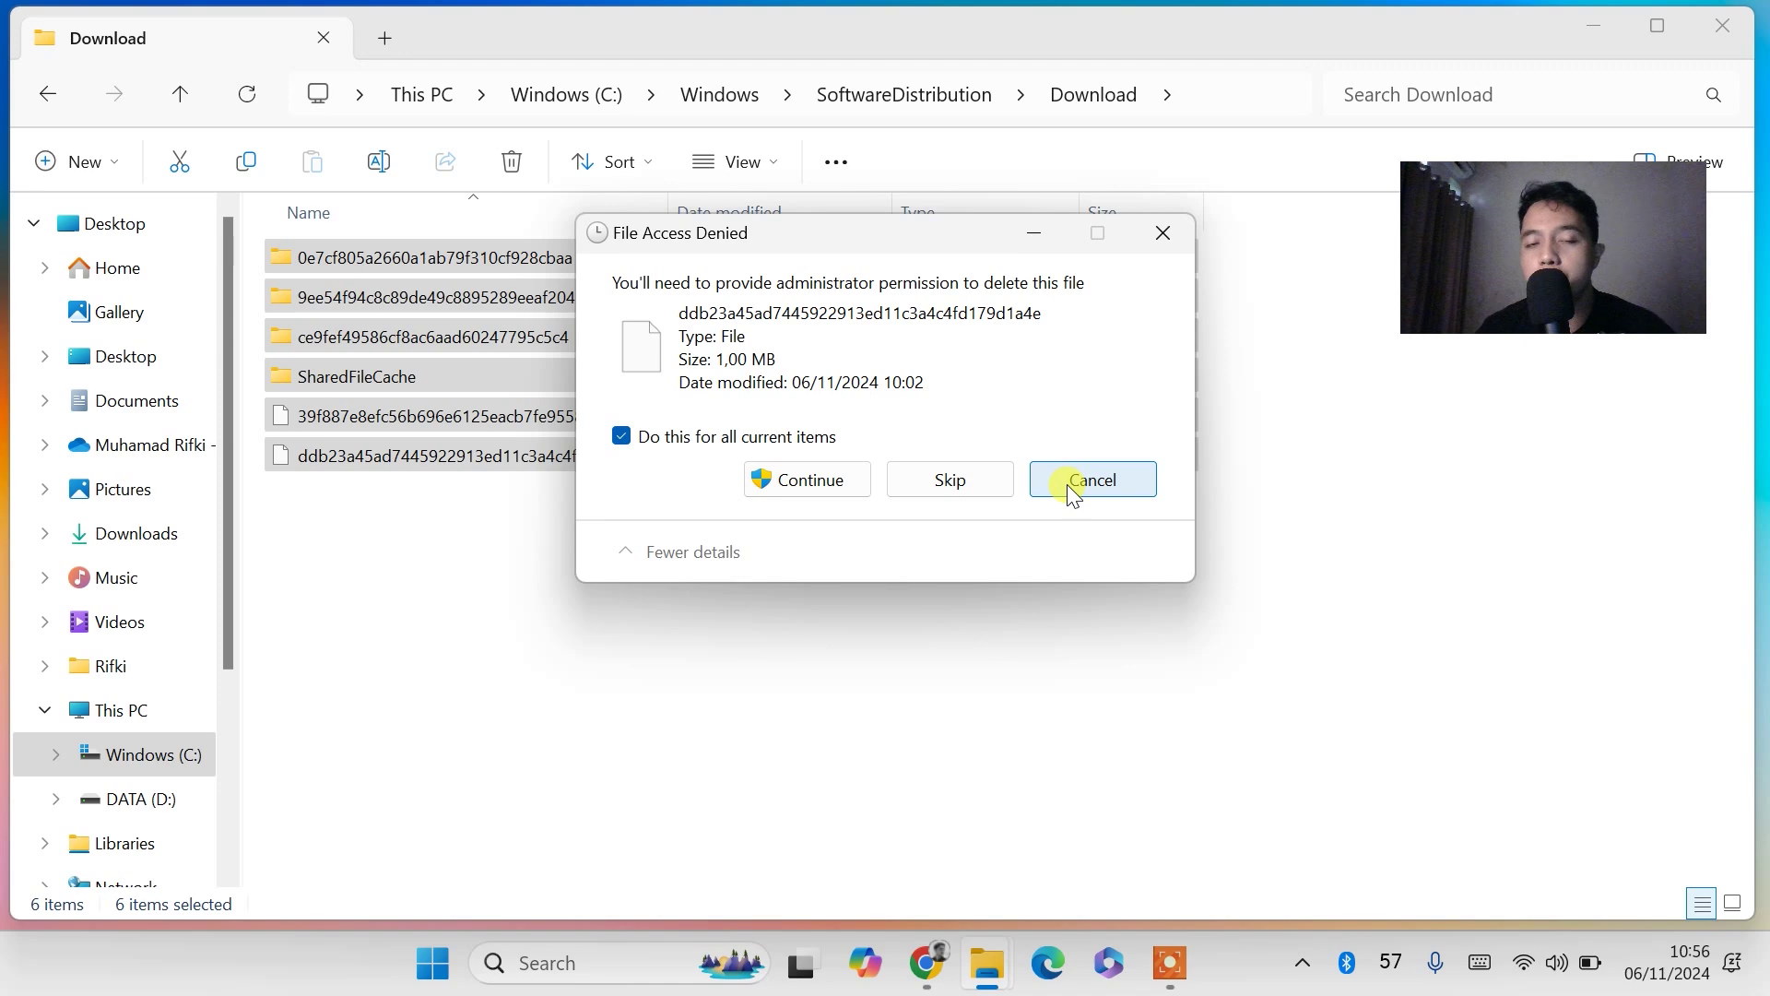
click(795, 480)
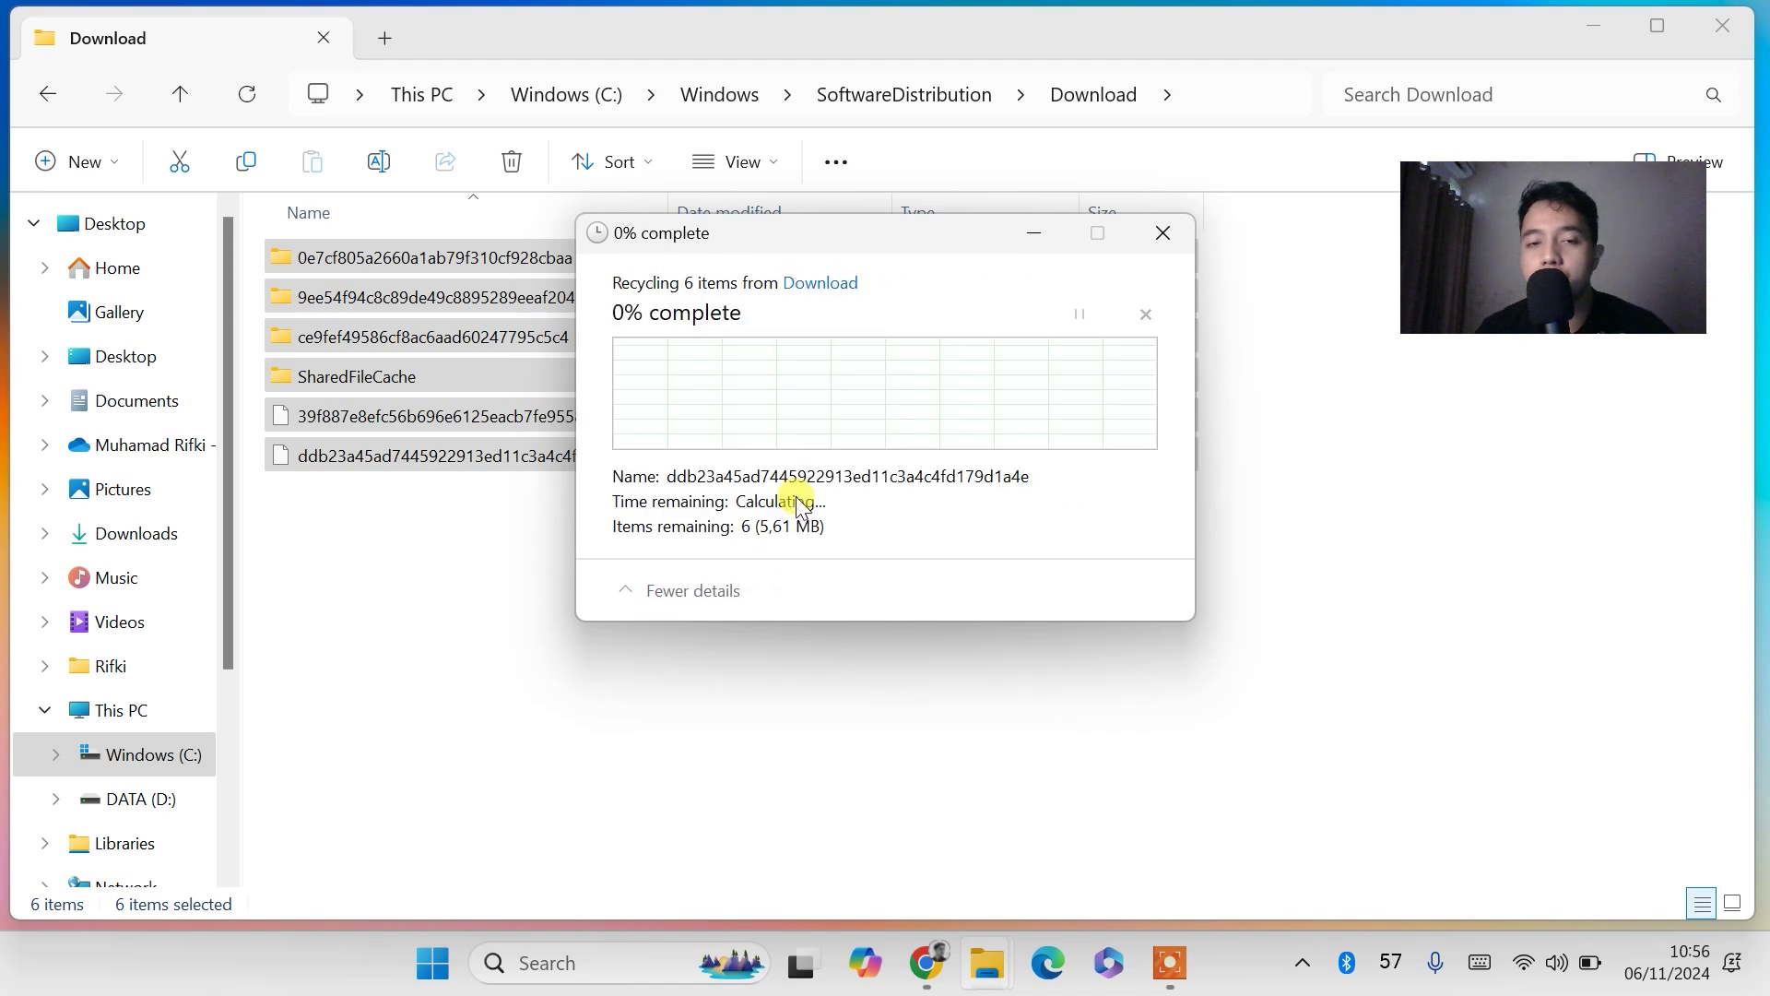
click(1707, 35)
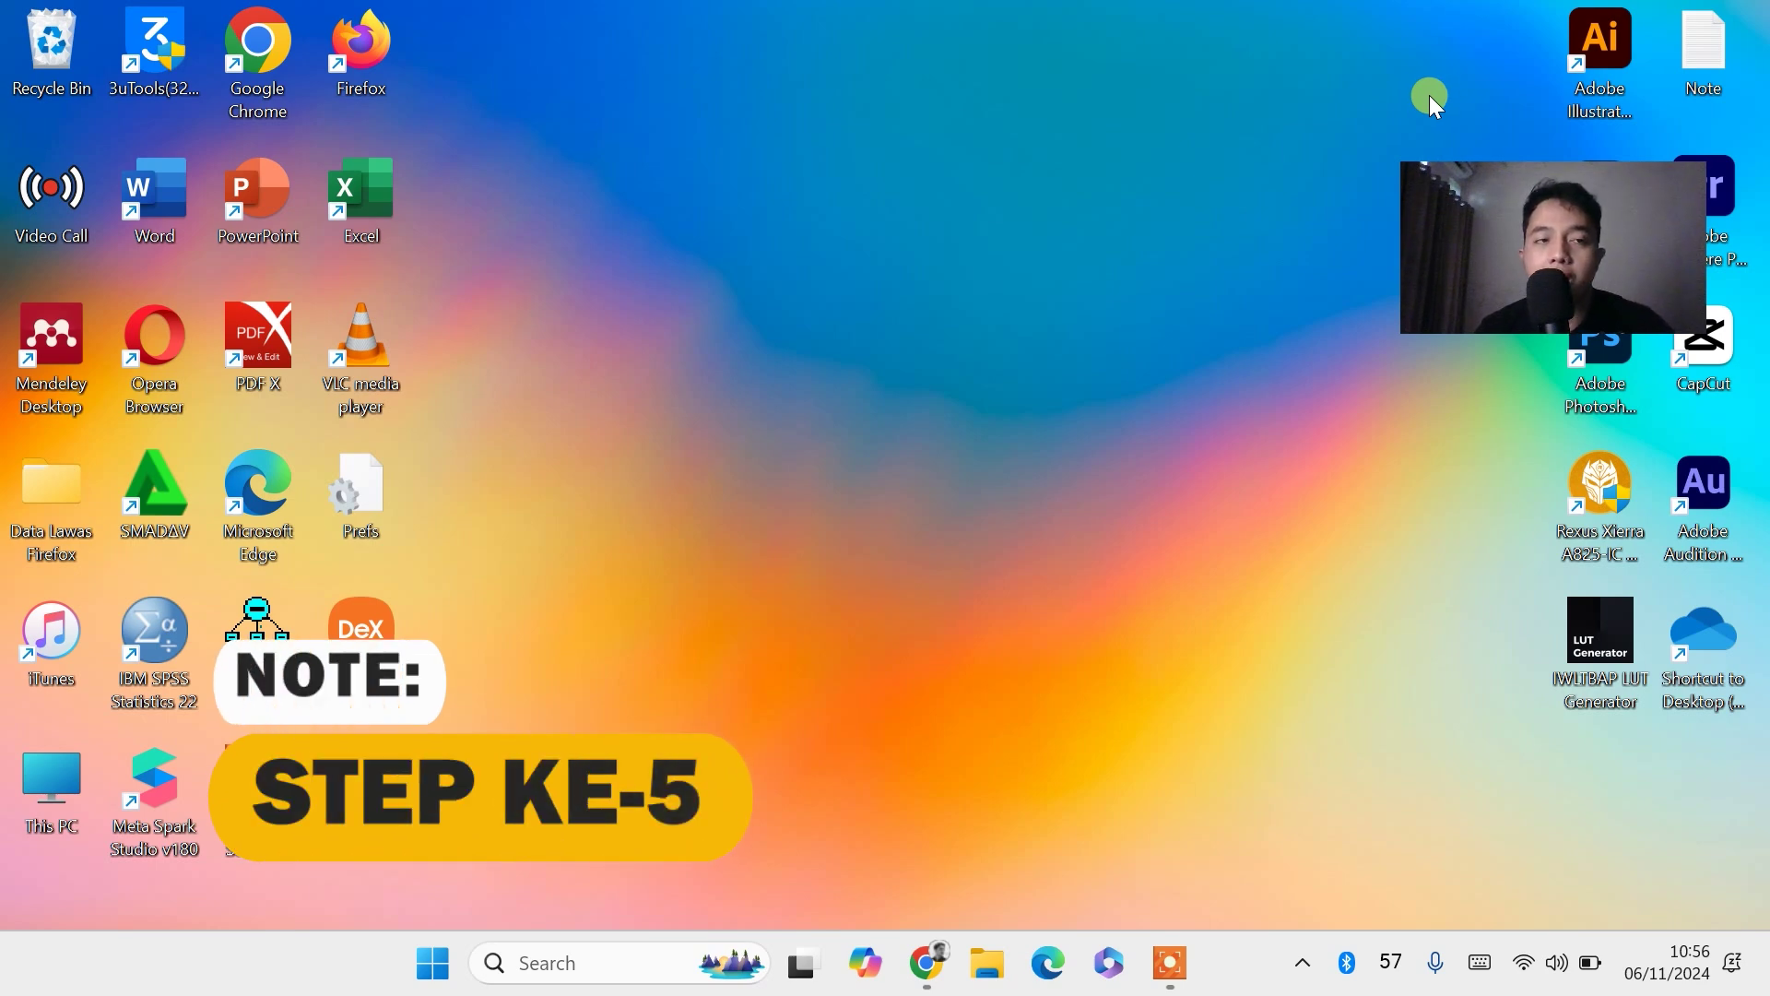
Step: Empty the Recycle Bin from the desktop, confirming permanent deletion of all its items
right_click(44, 57)
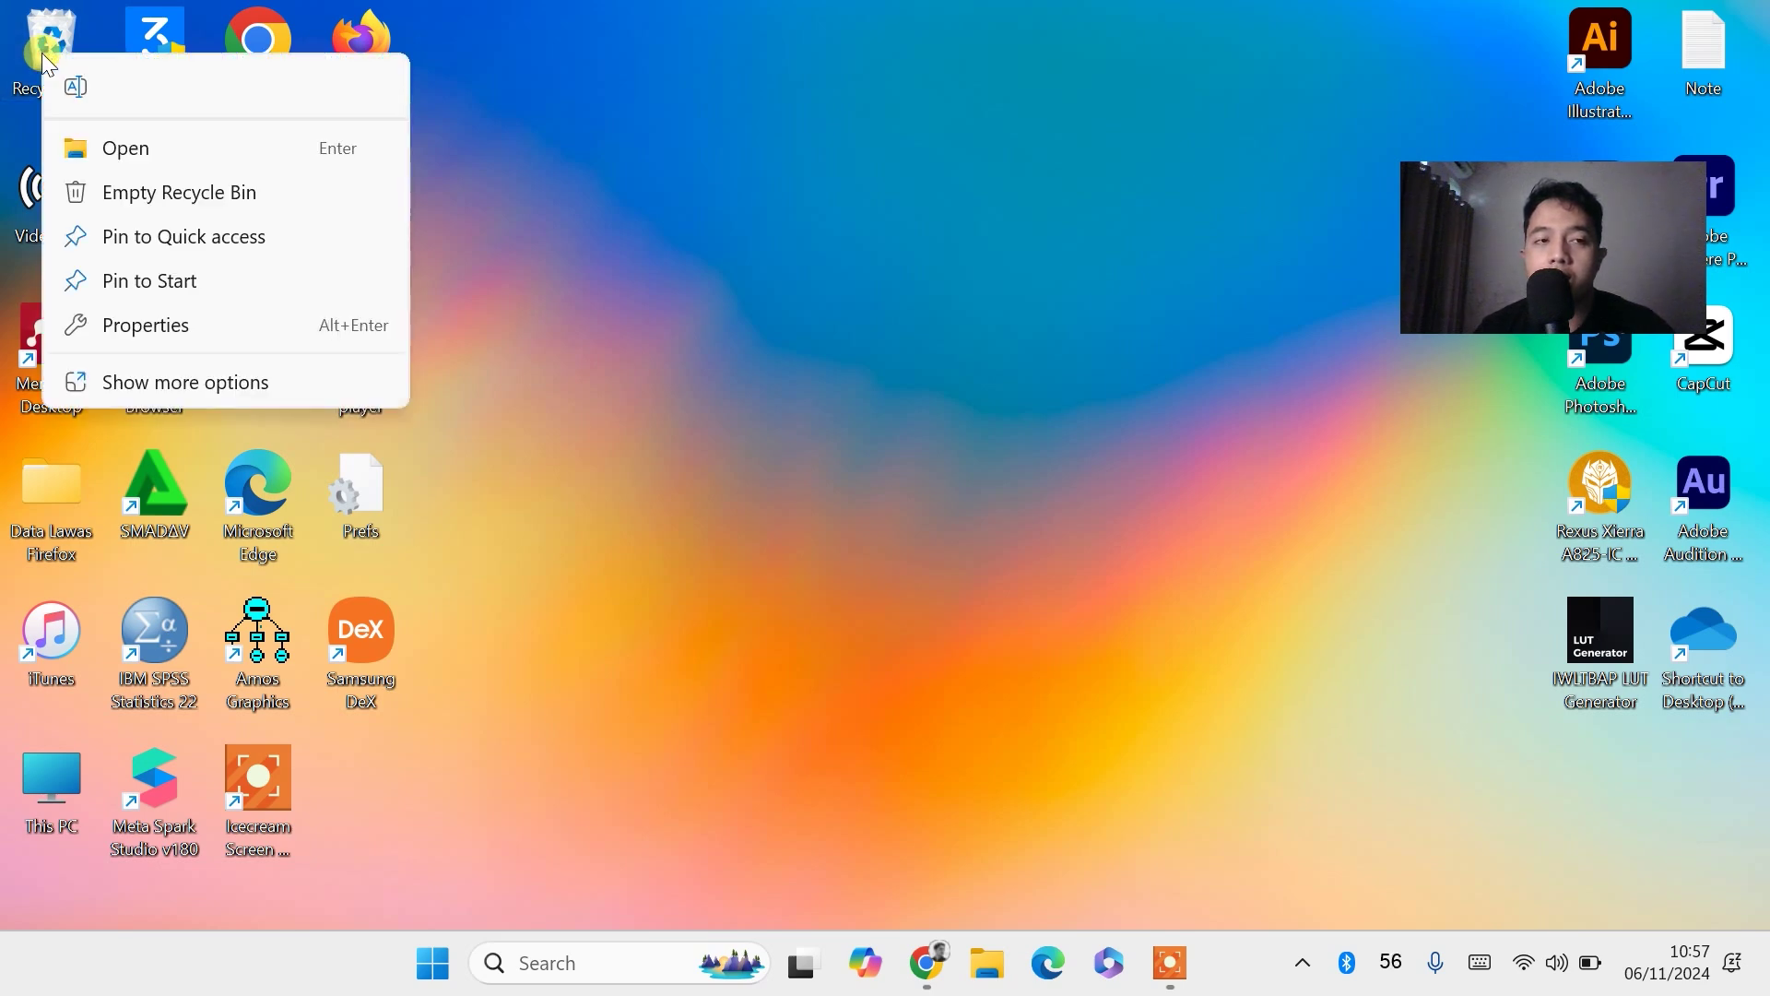
click(203, 194)
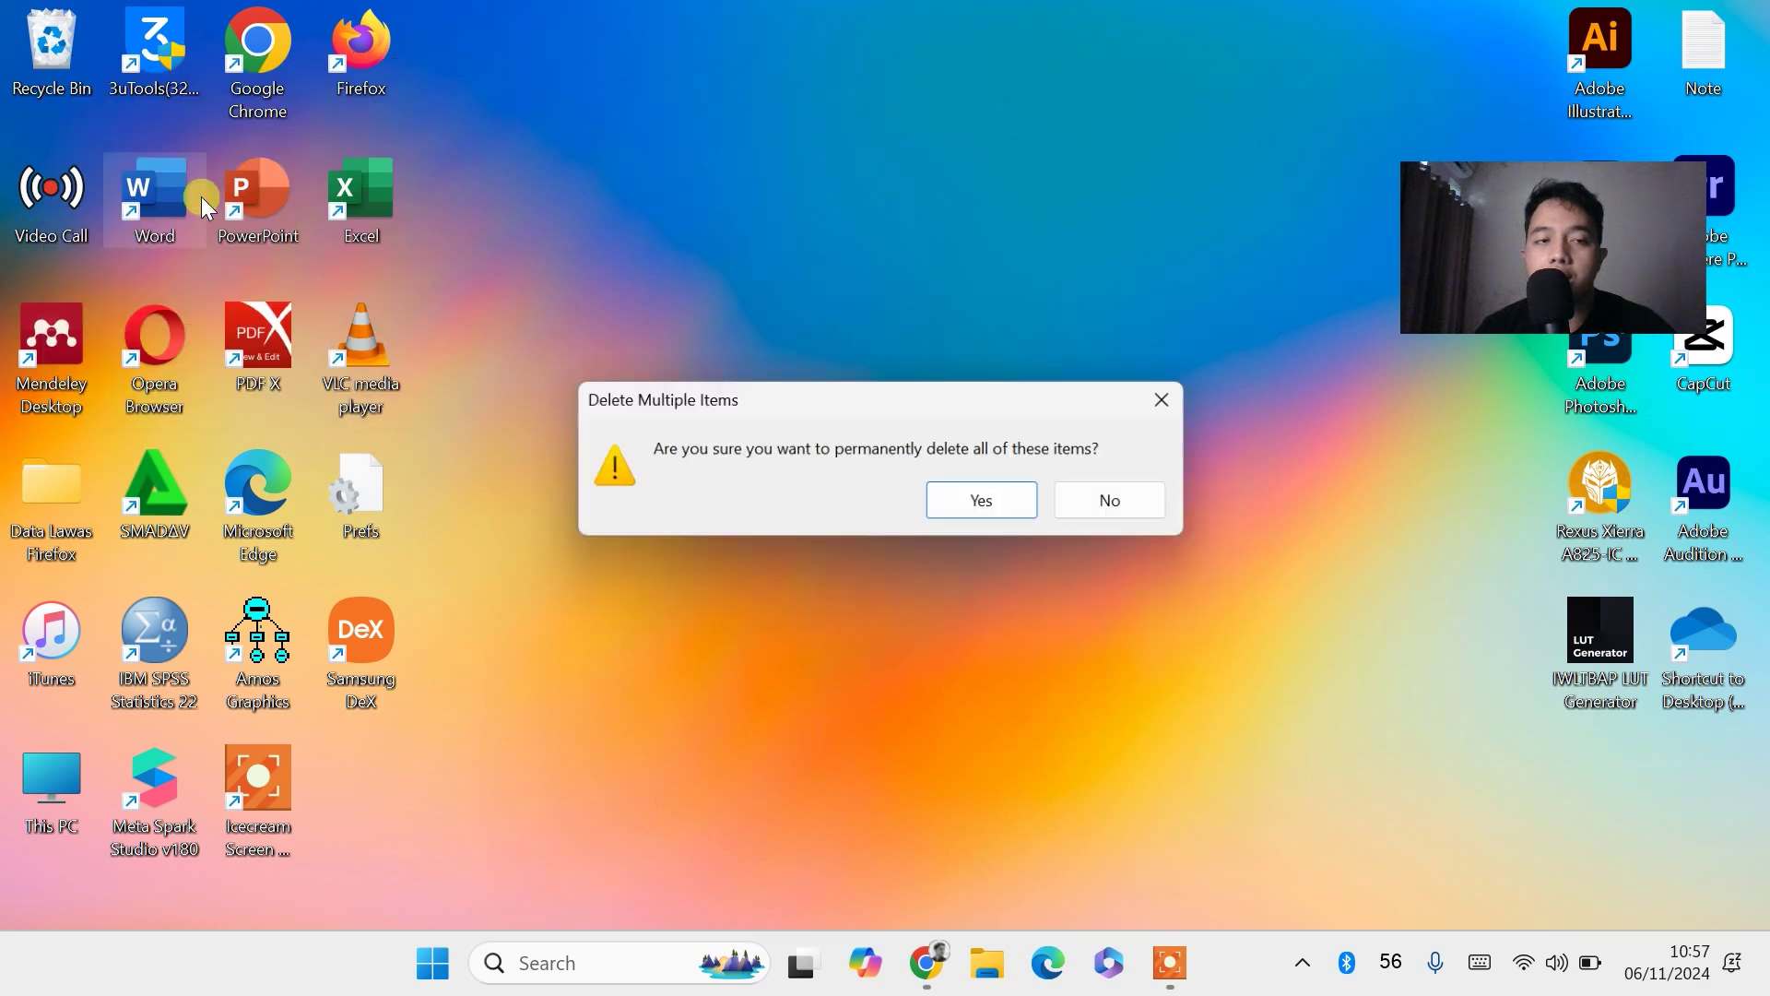
click(1018, 506)
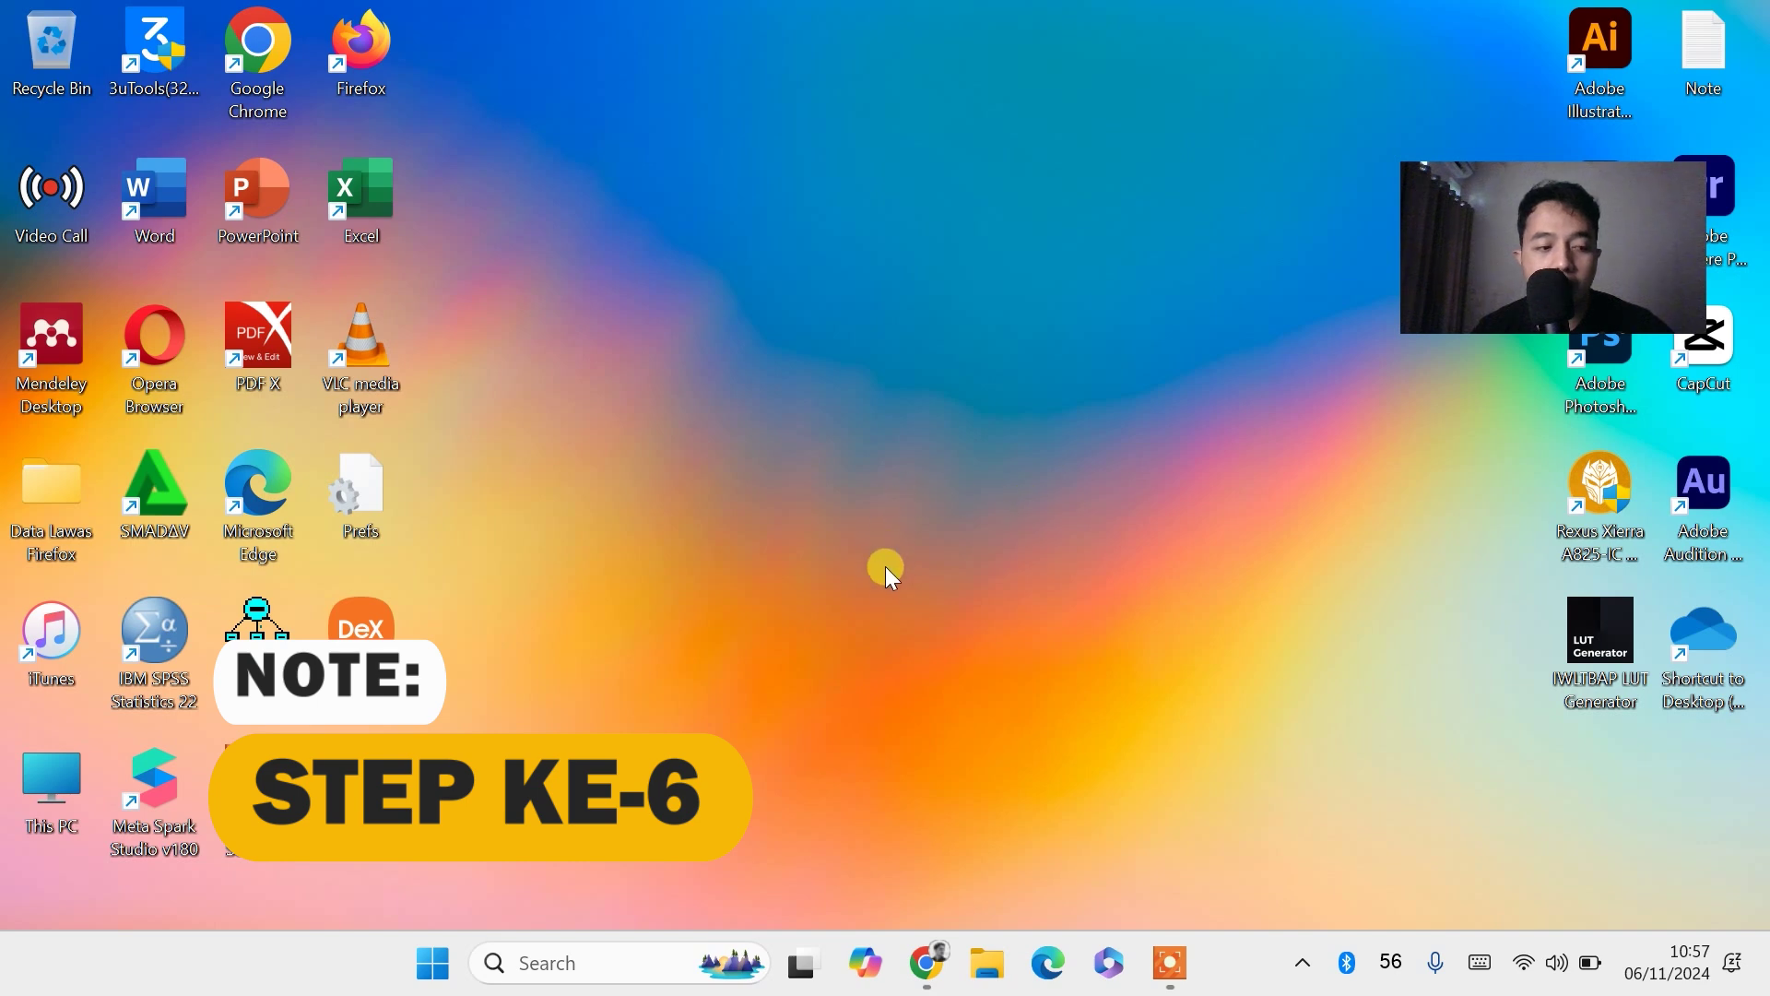
Step: Open Computer Management and expand Event Viewer's Windows Logs to show the individual logs
right_click(437, 983)
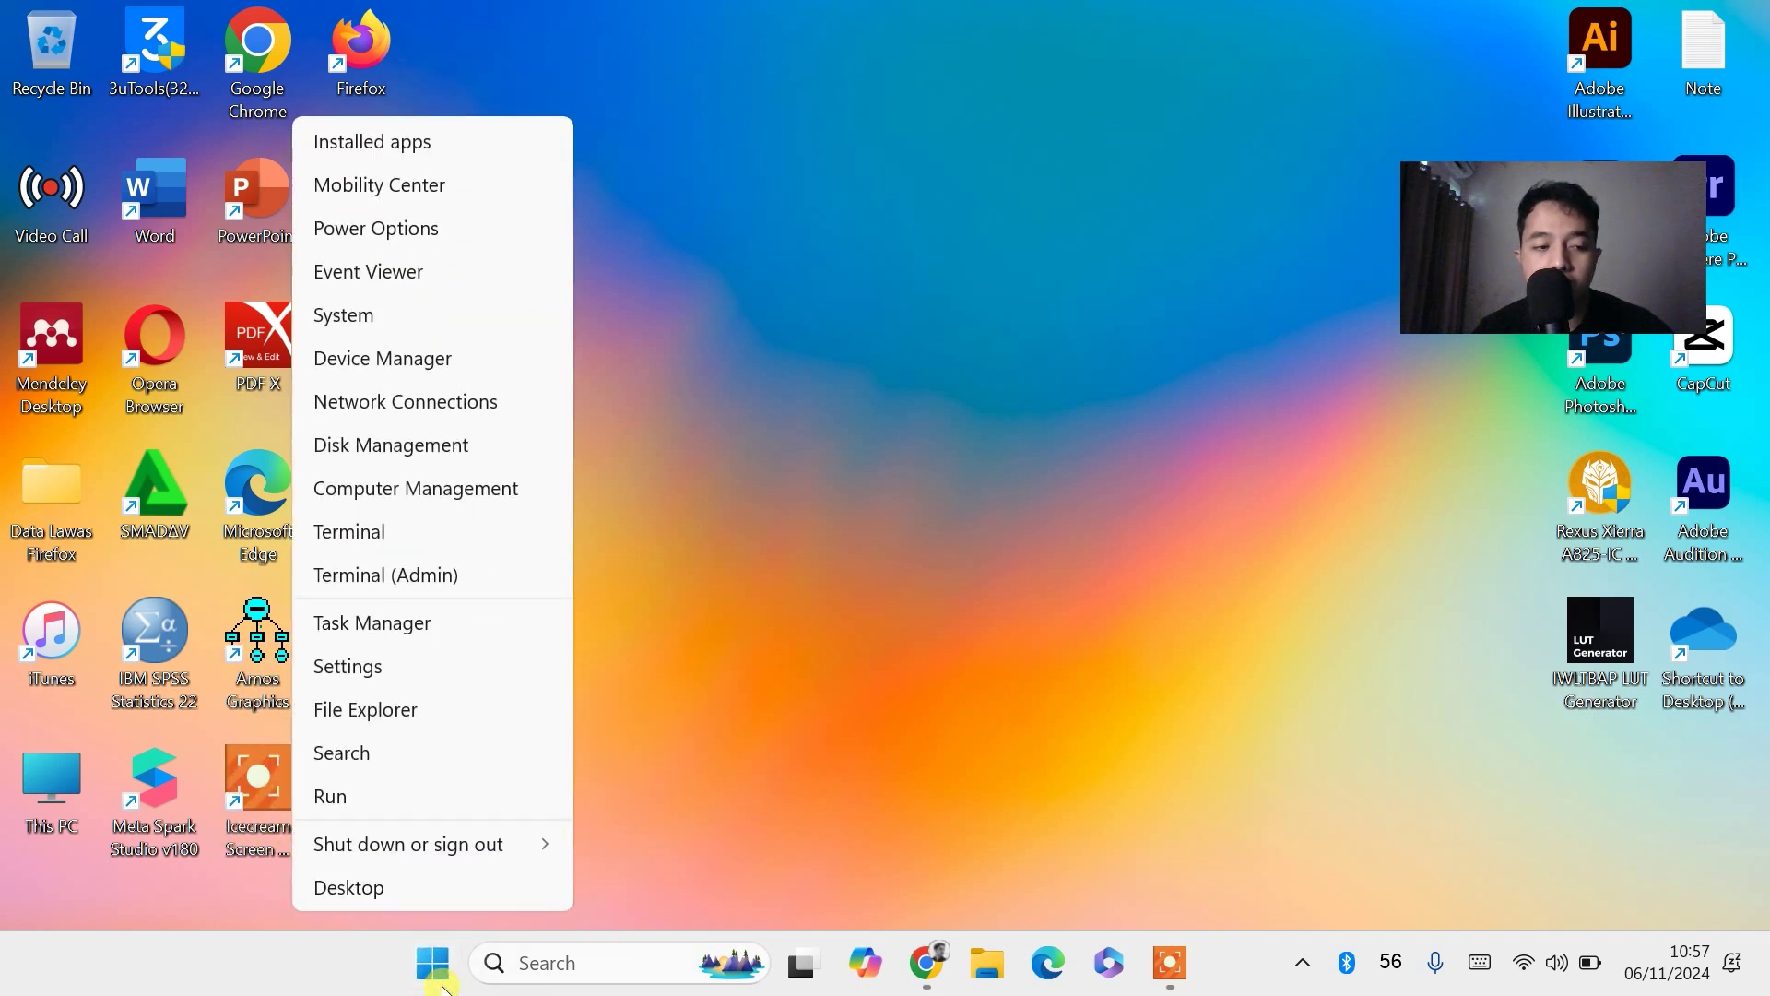
click(524, 486)
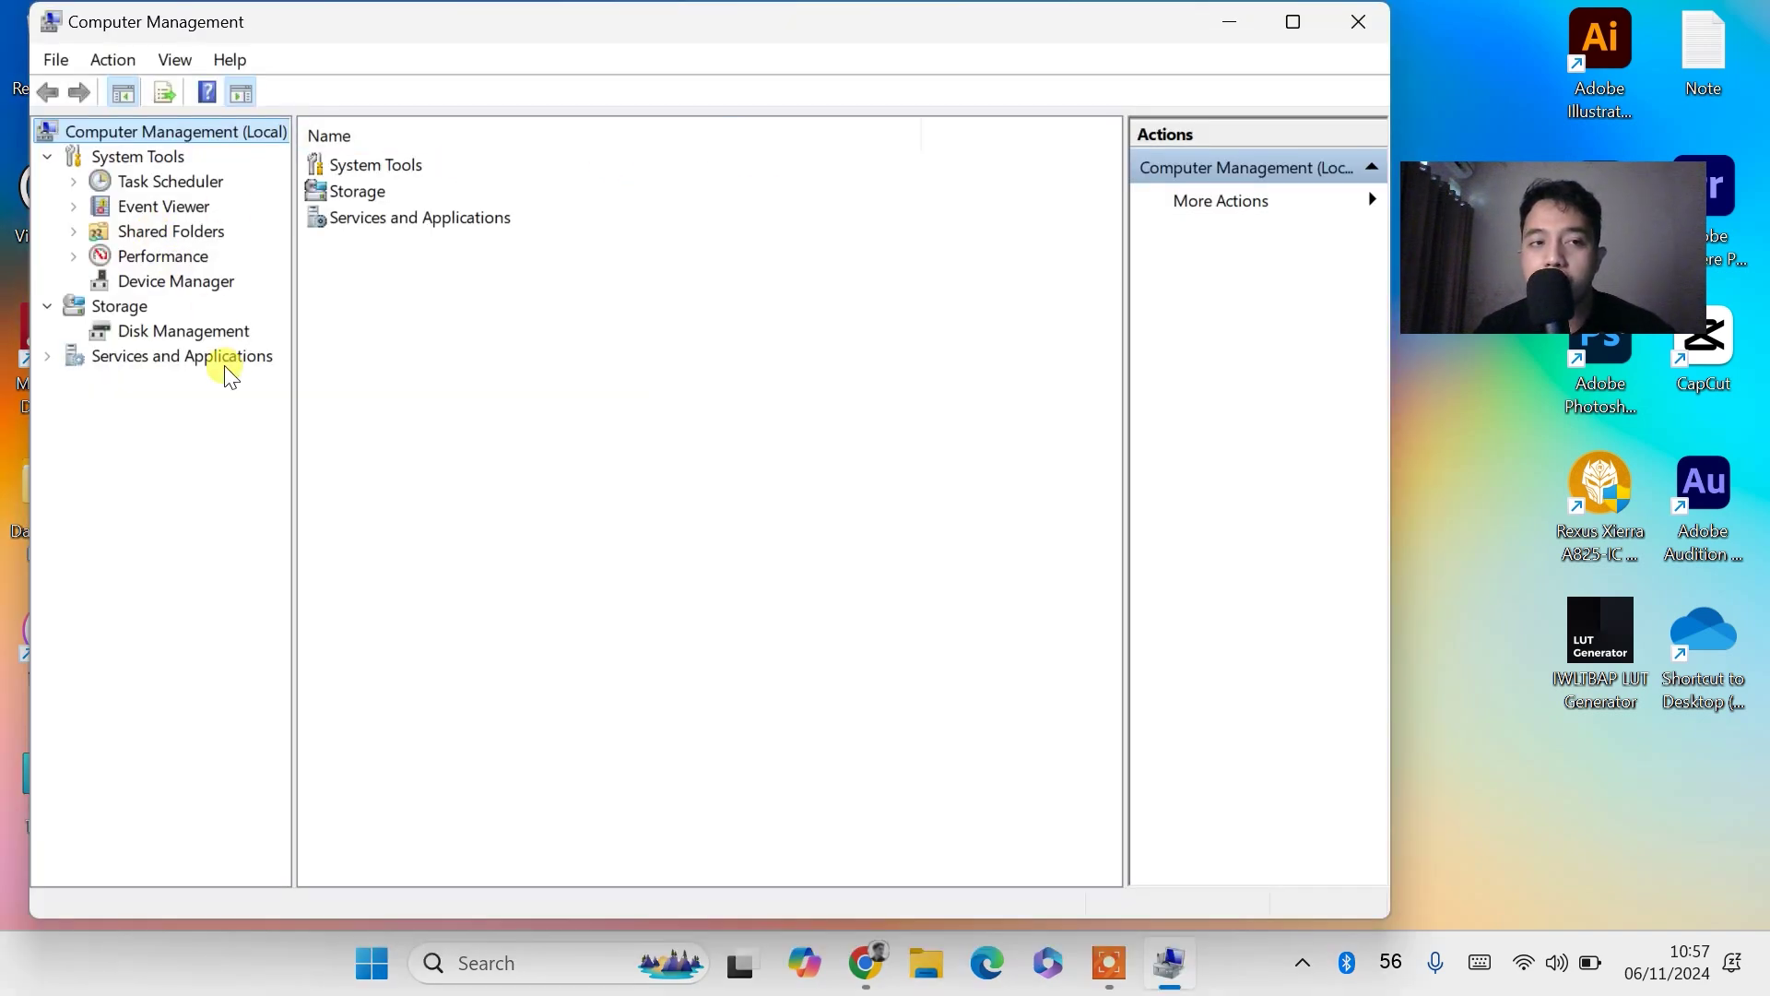
click(74, 207)
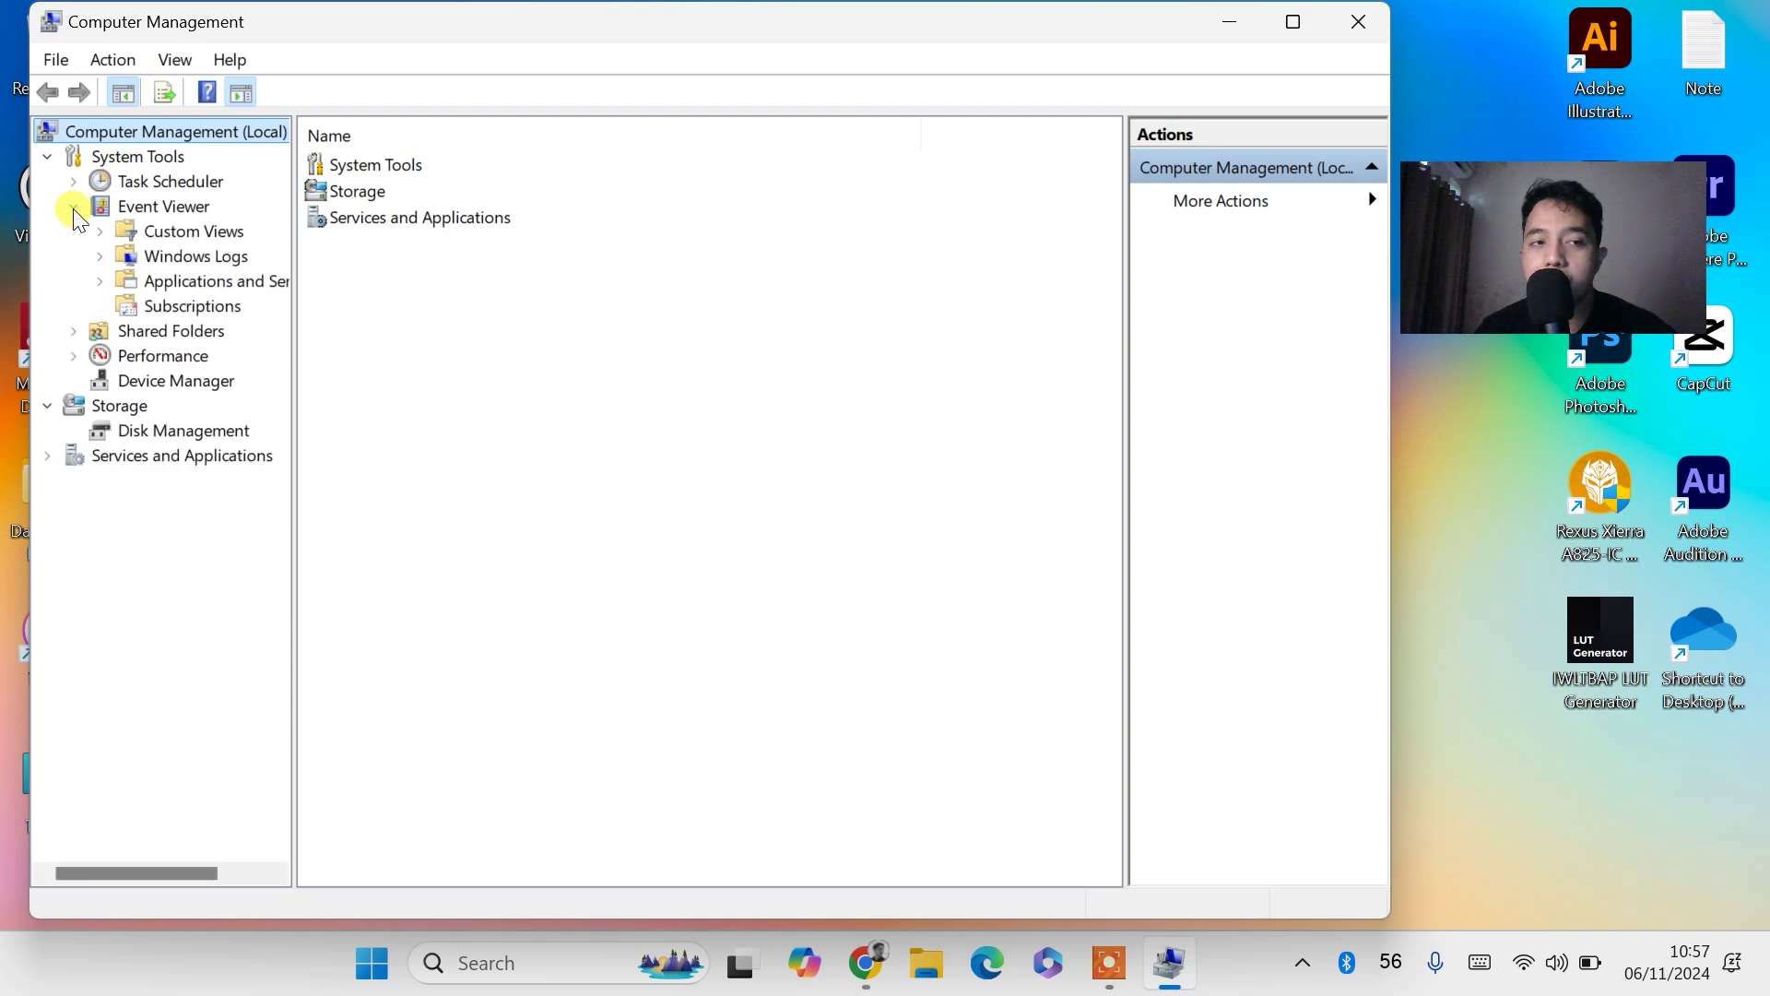
click(100, 257)
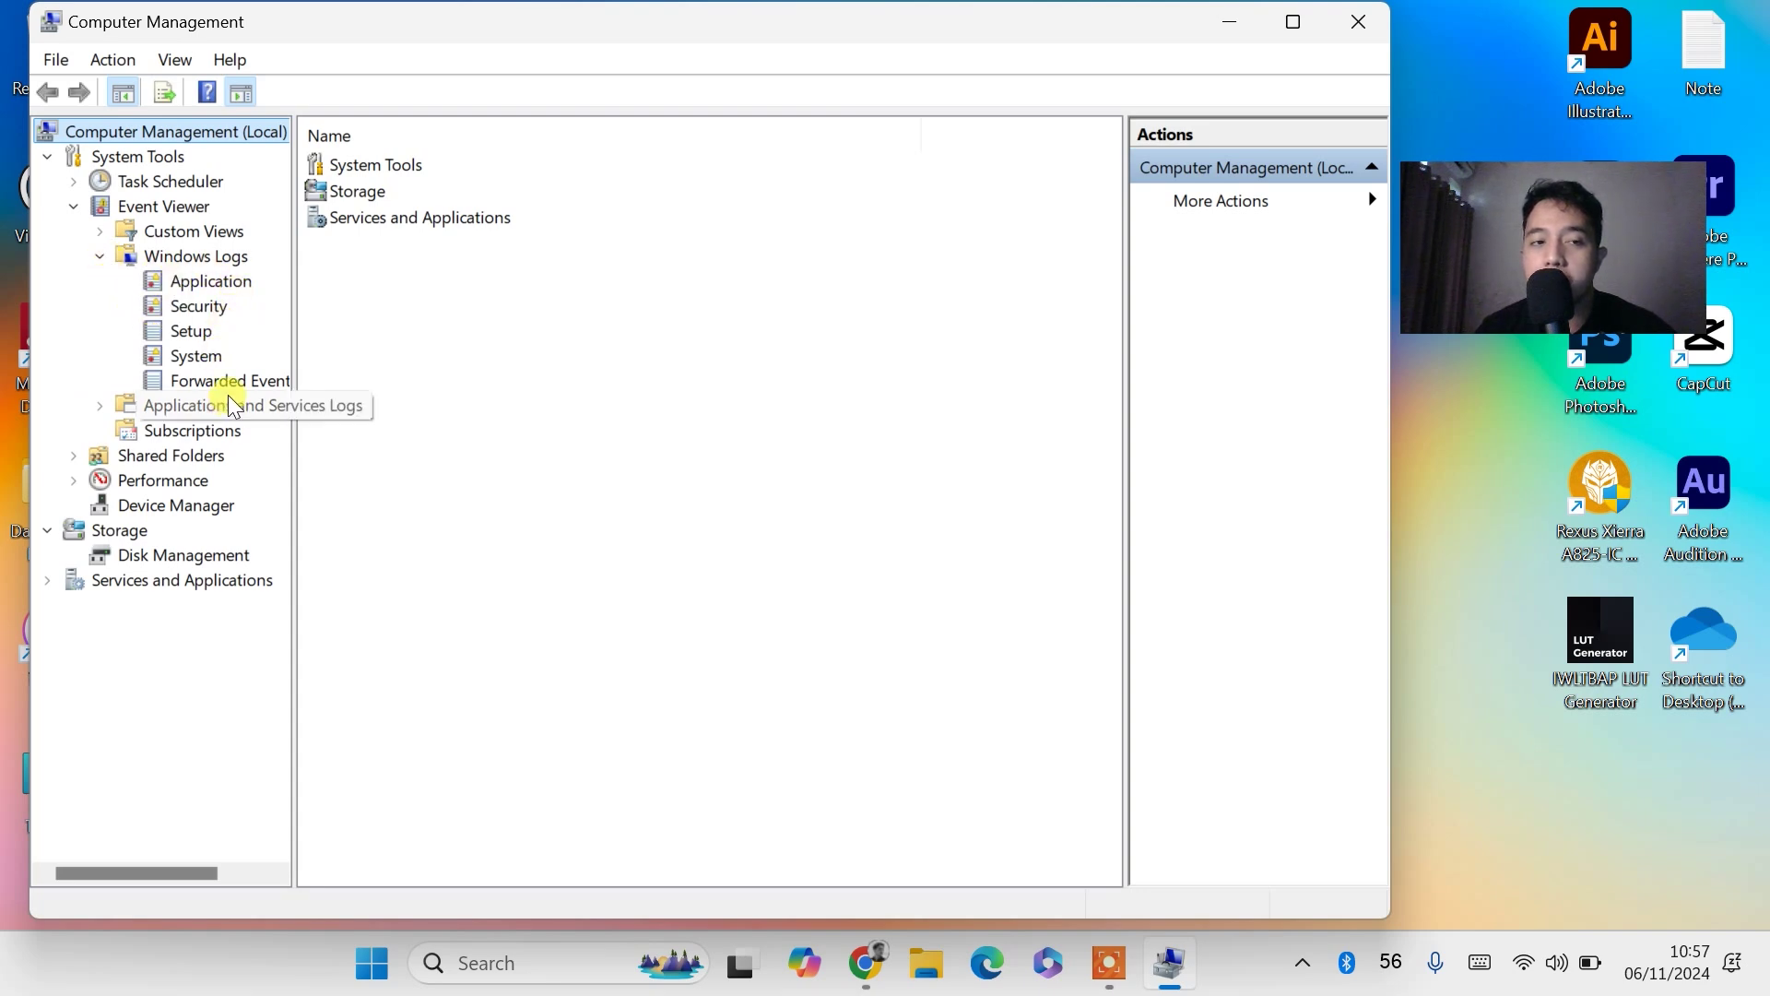
Step: Clear the Application log under Windows Logs without saving its contents
click(210, 282)
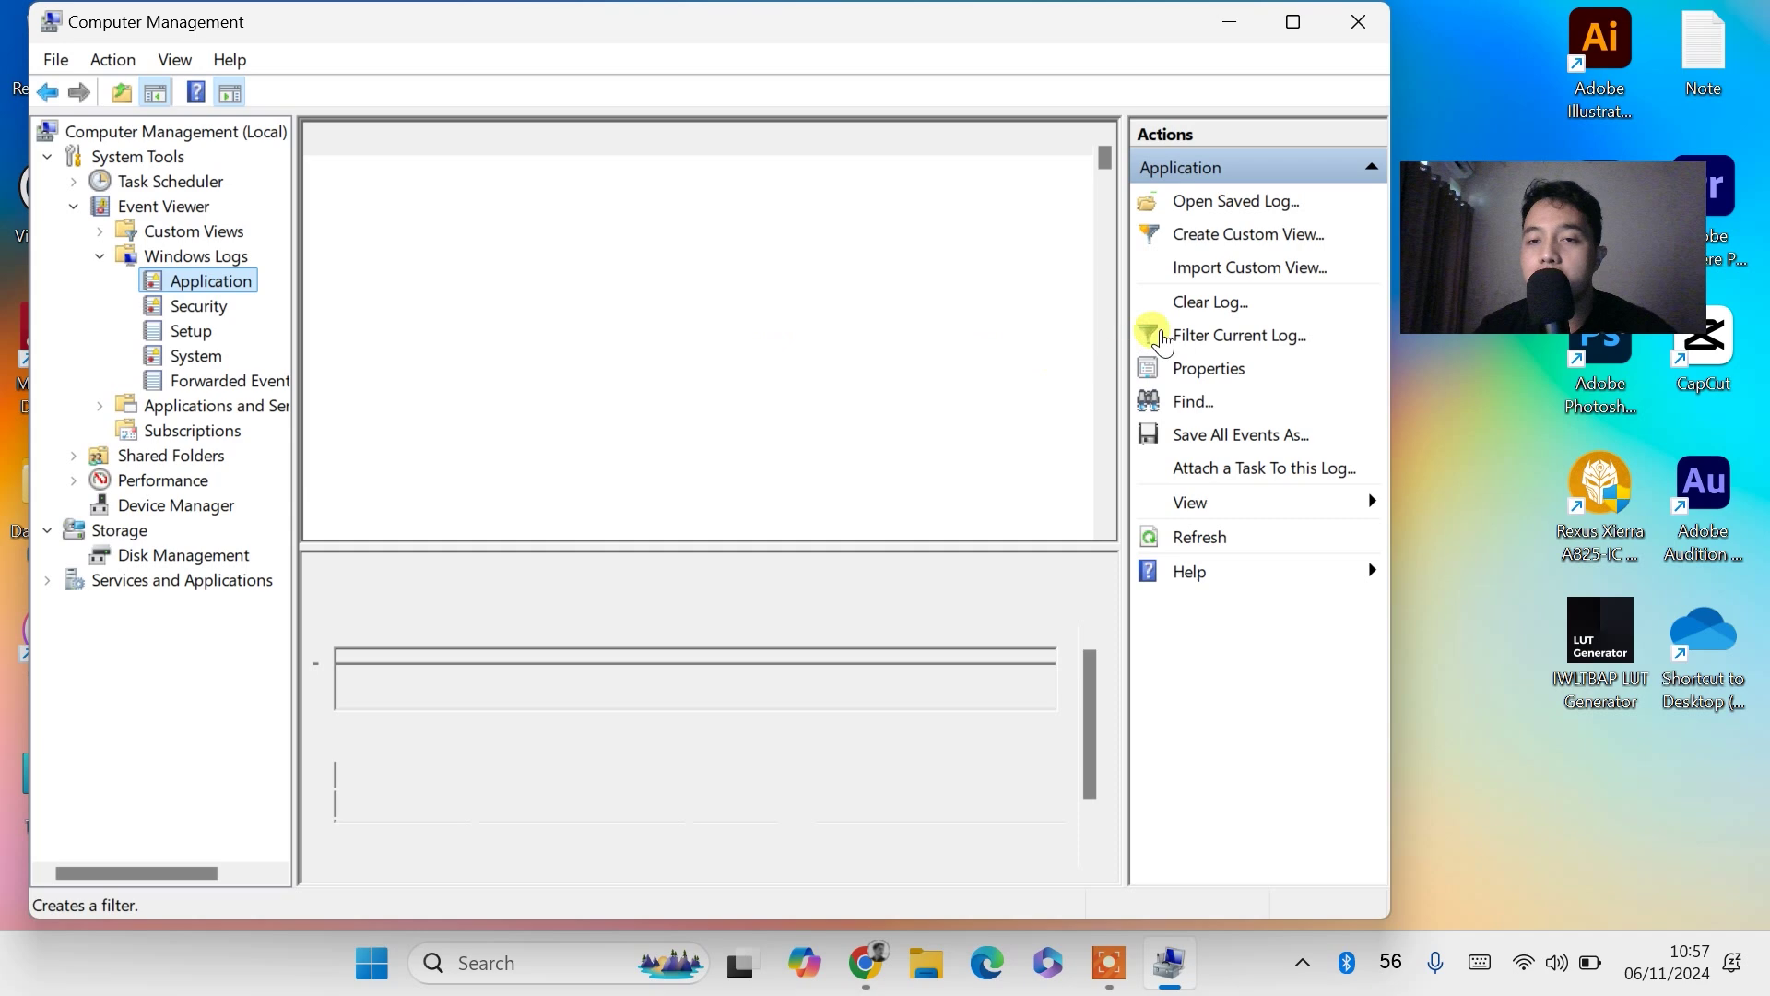
click(1210, 303)
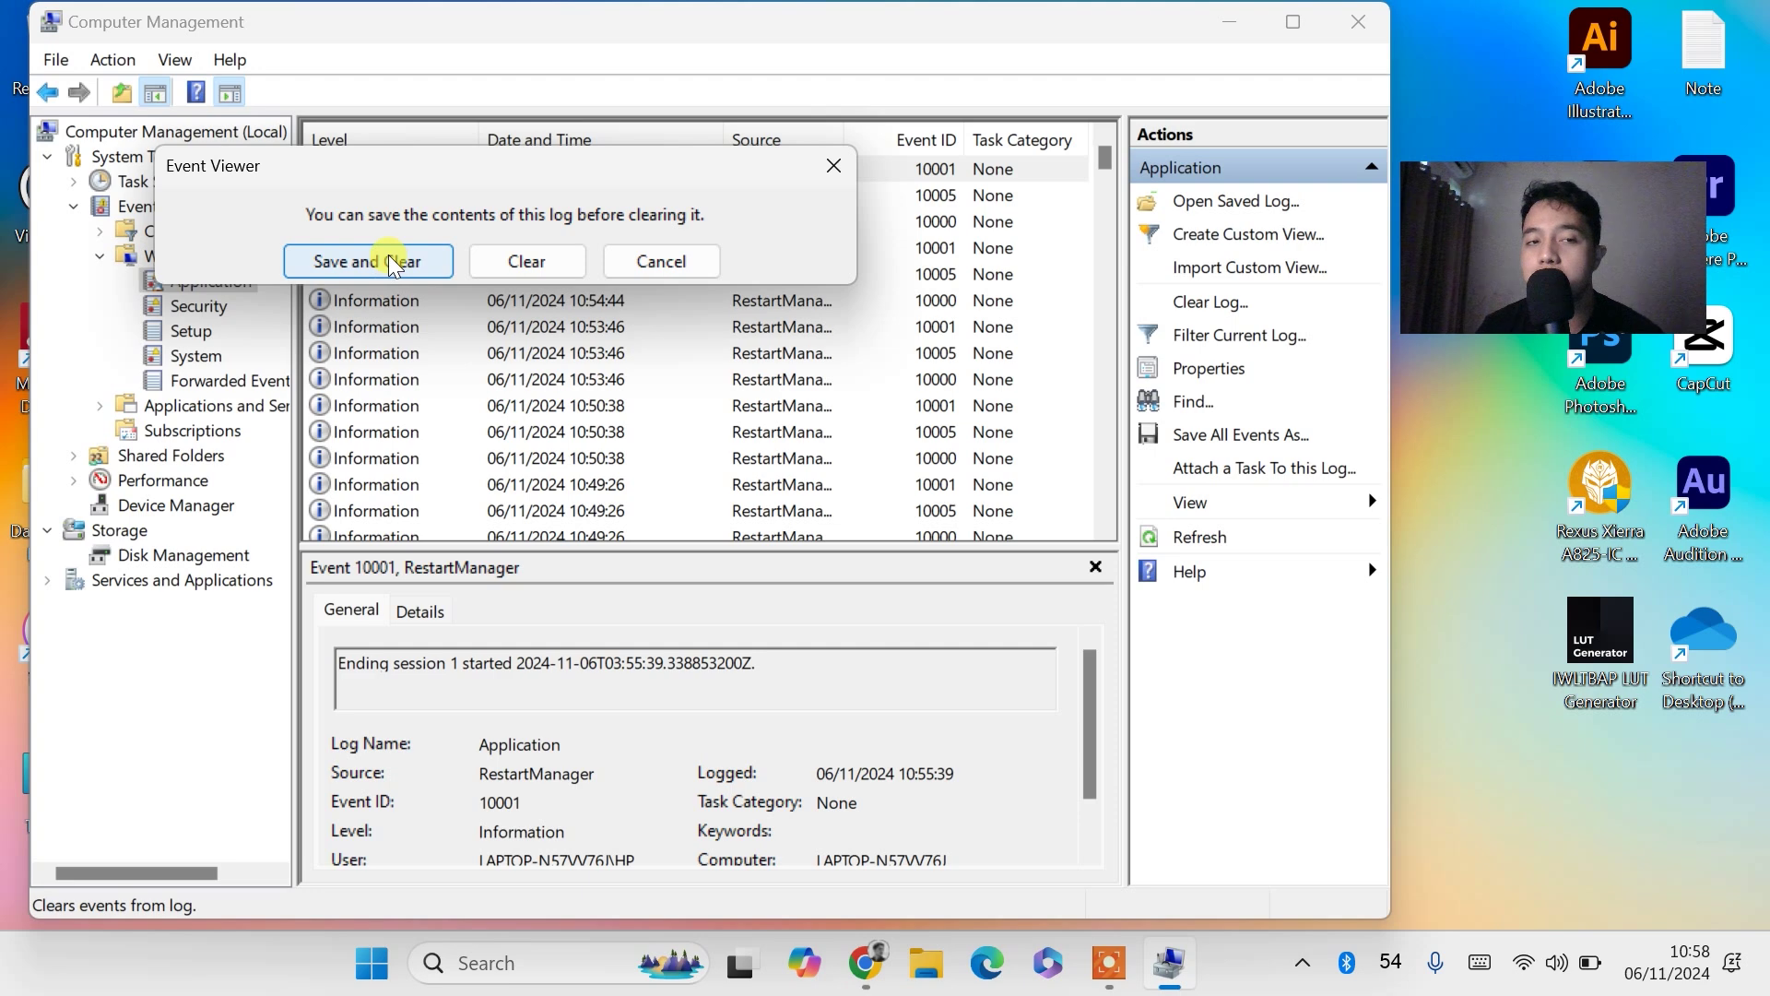
click(555, 259)
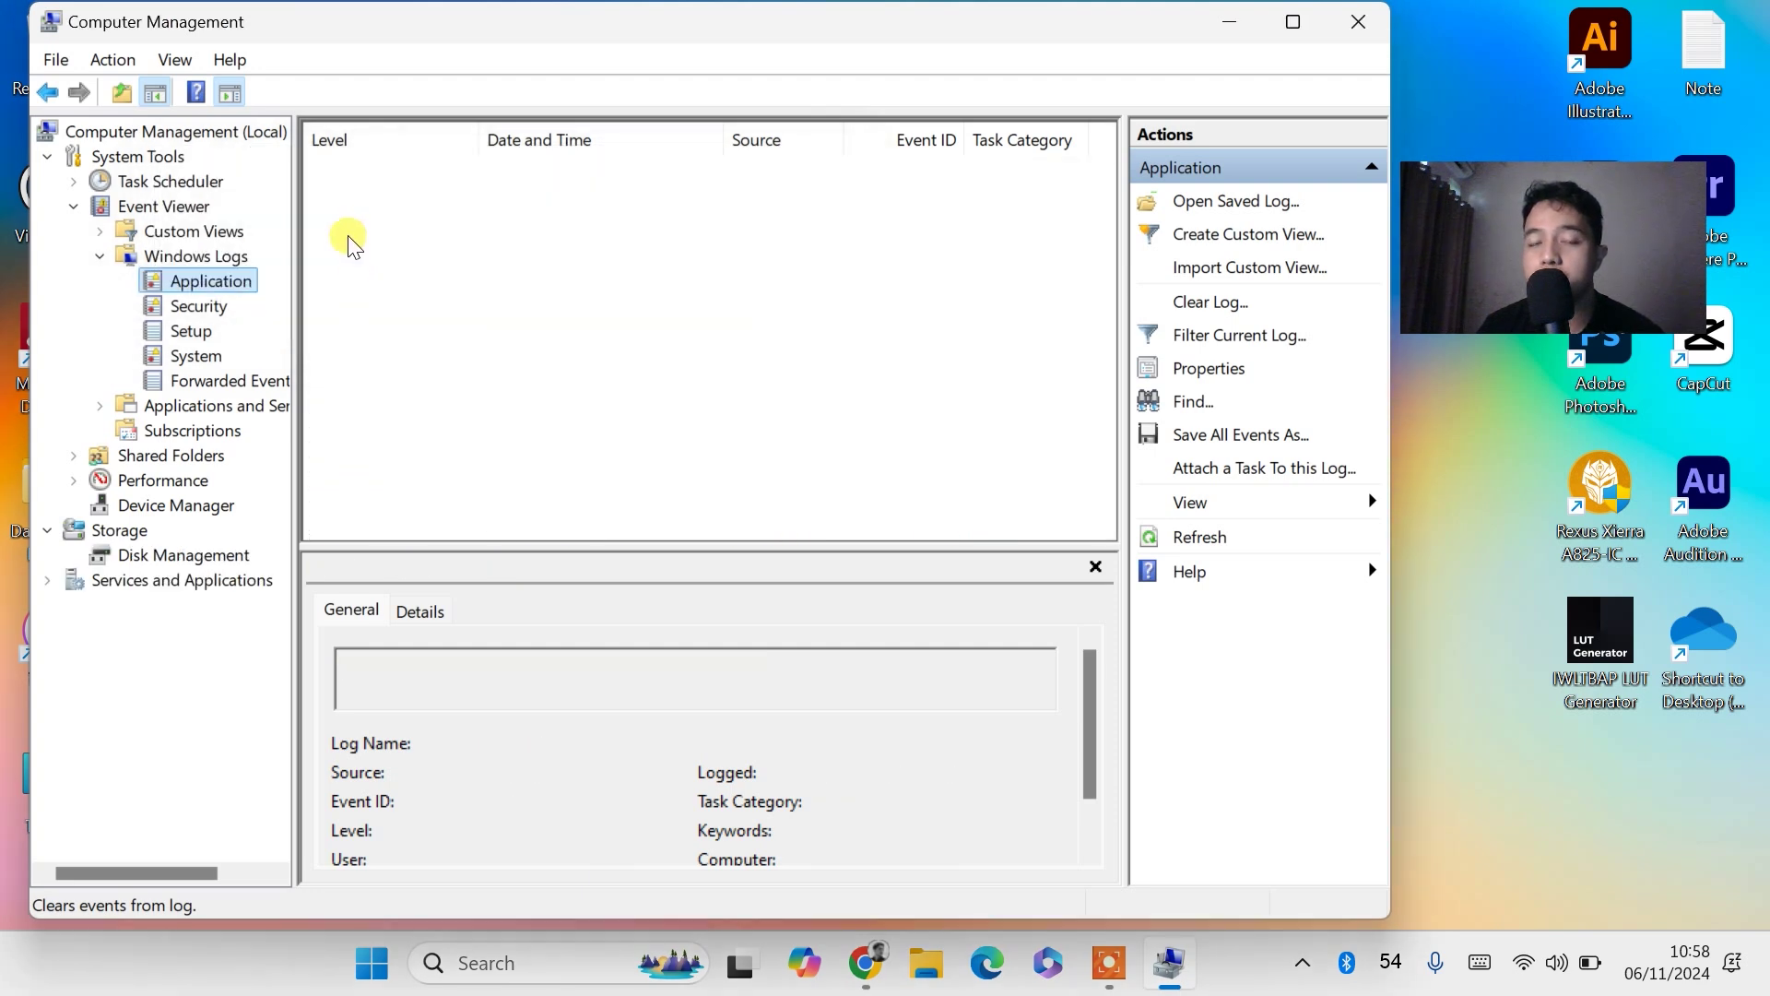
Step: Clear the Security and Setup logs under Windows Logs without saving their contents
click(224, 307)
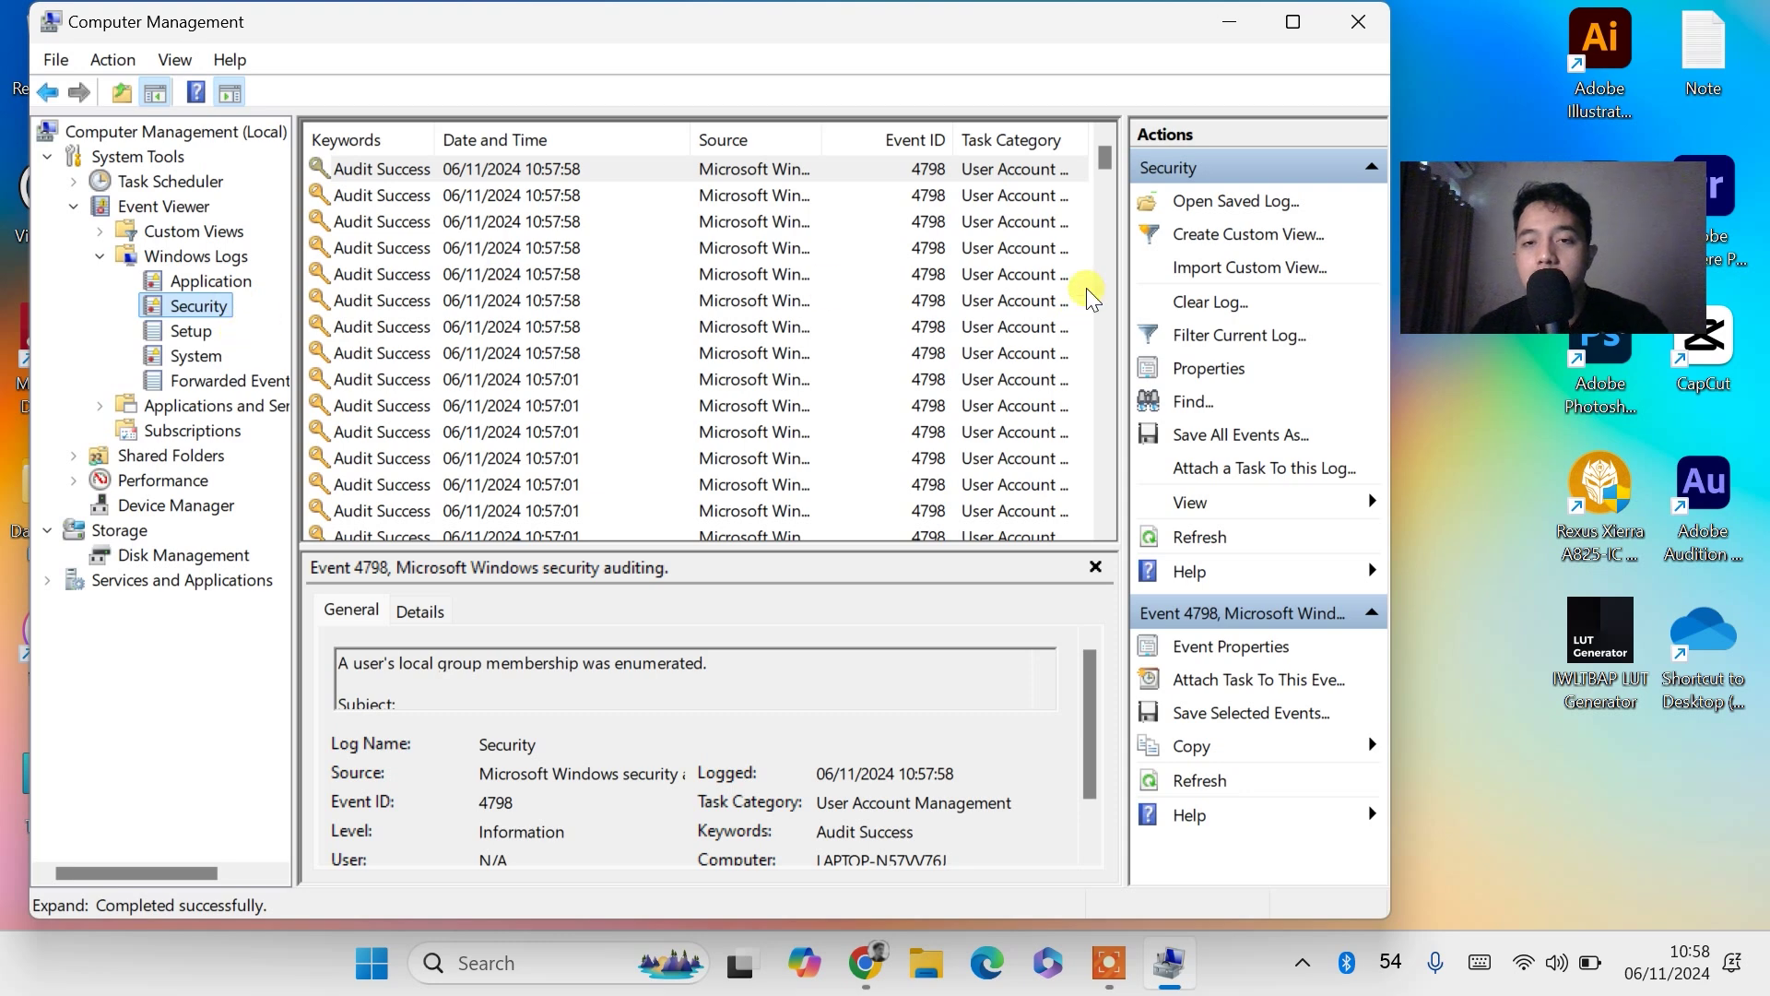
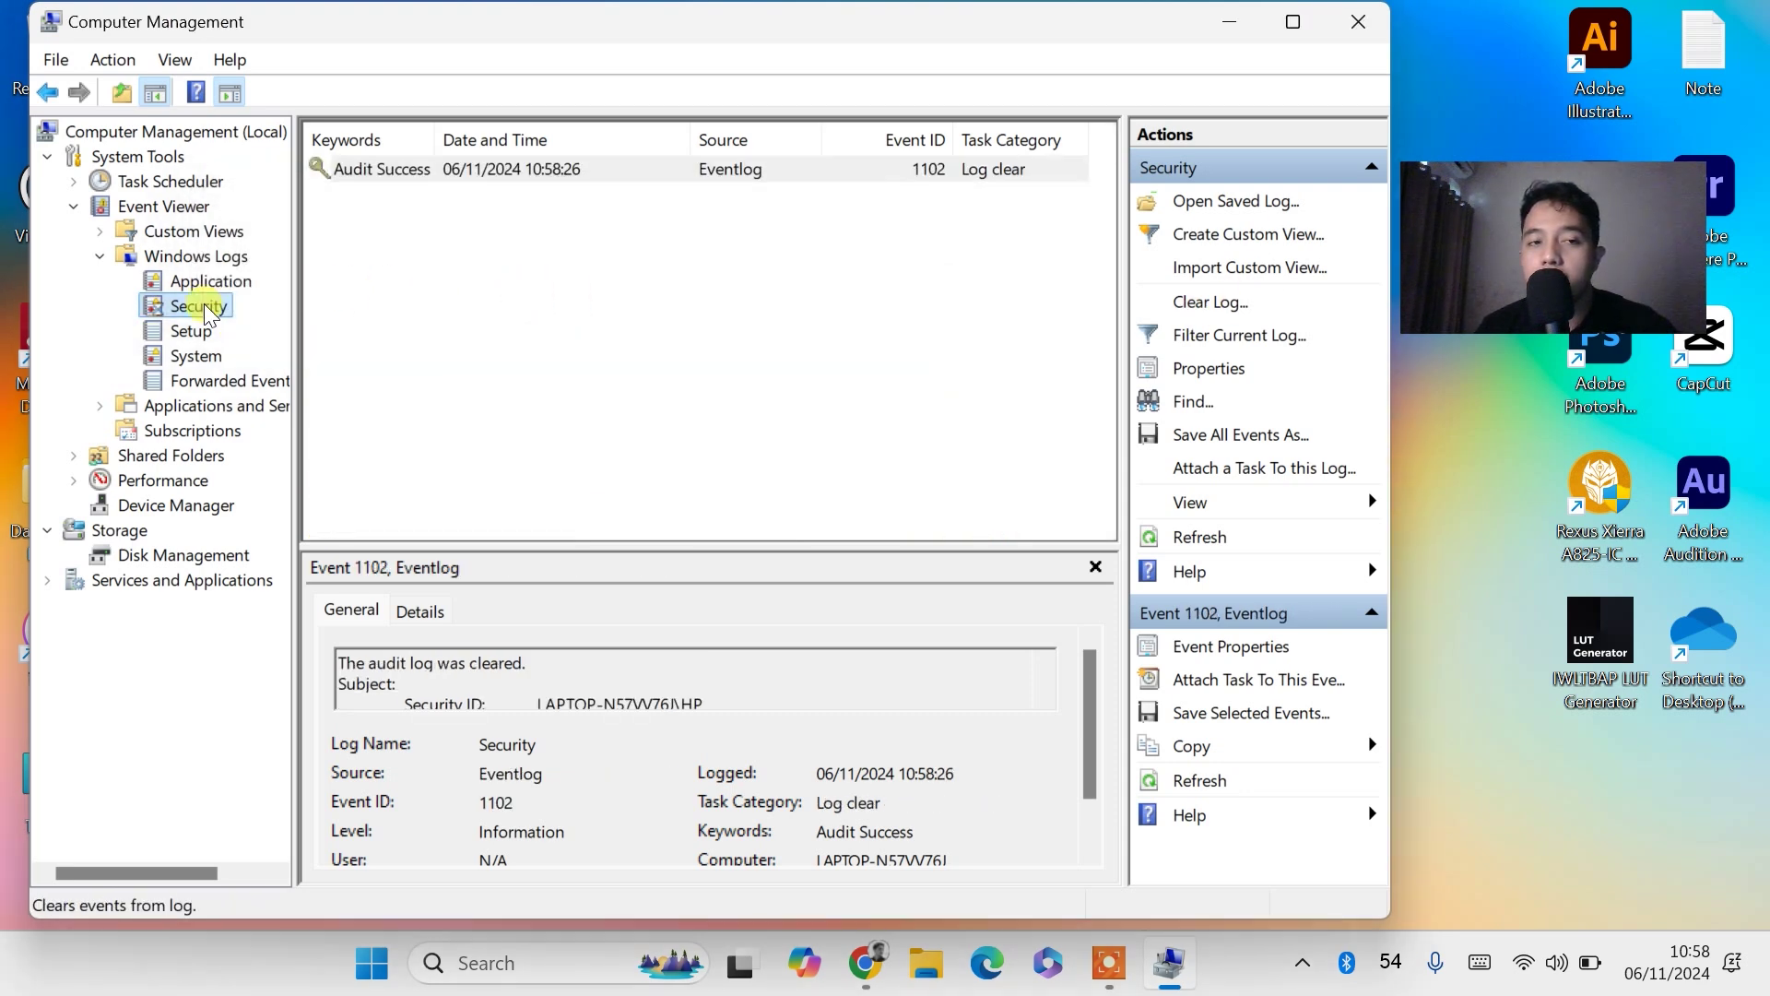
click(199, 330)
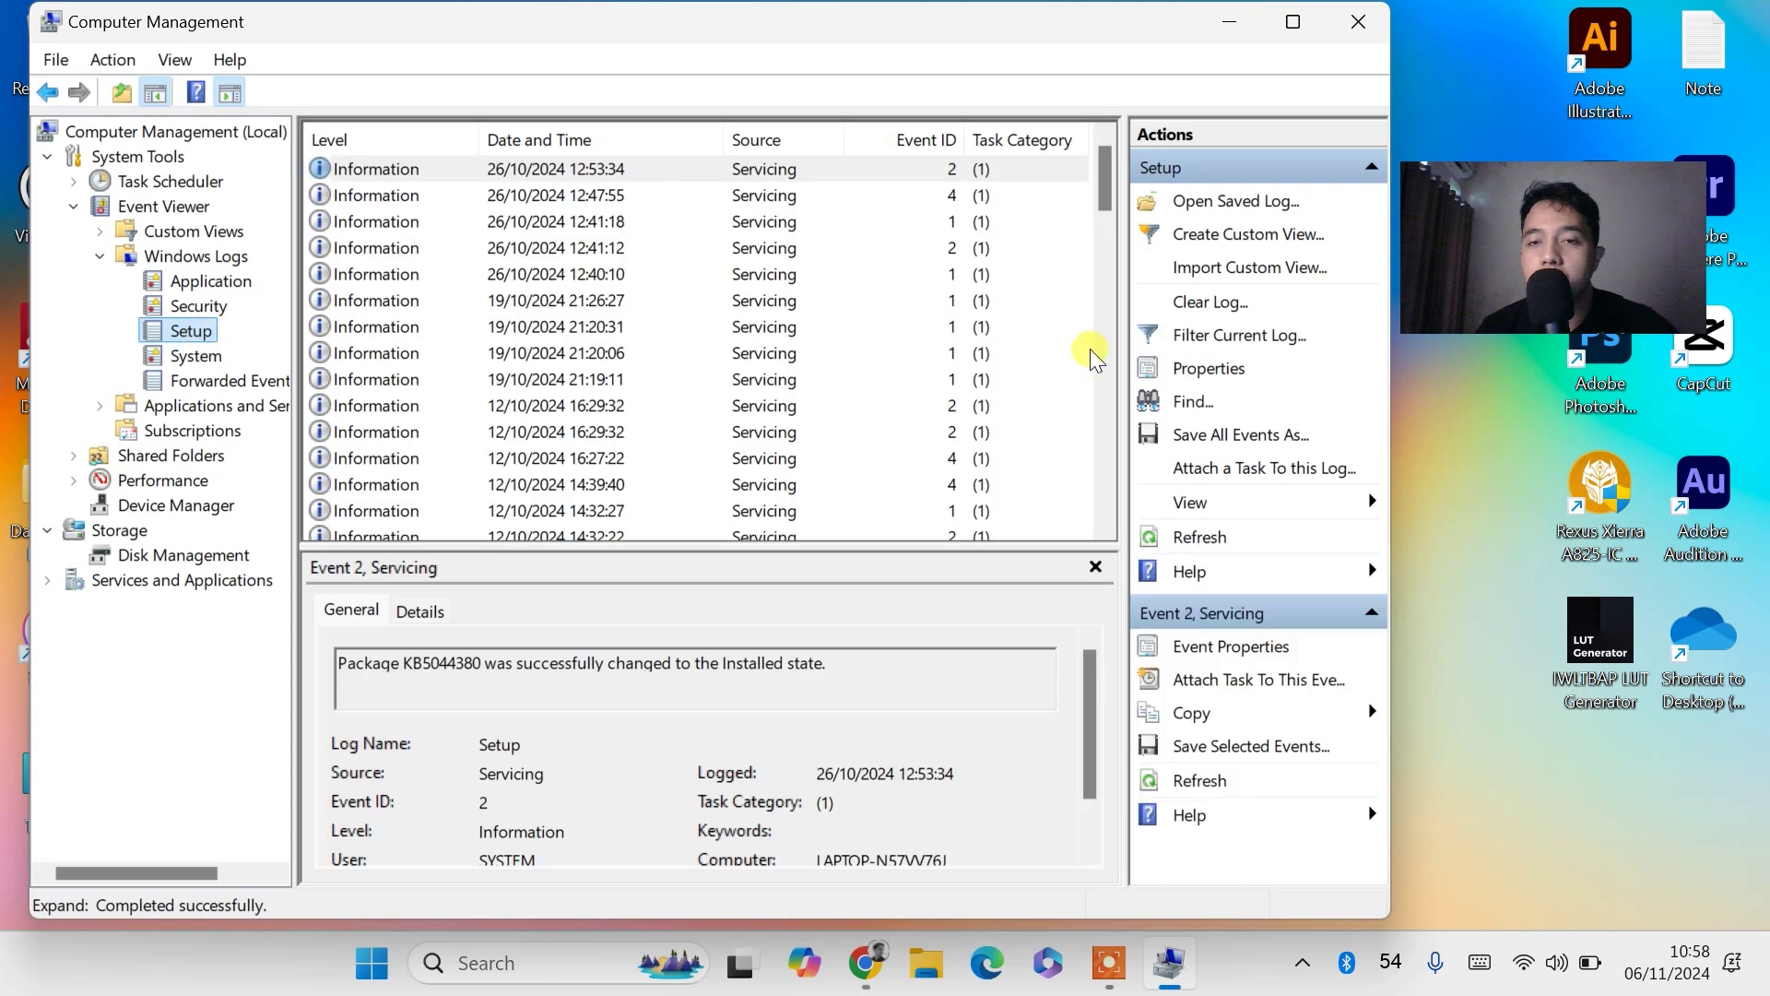
click(1210, 302)
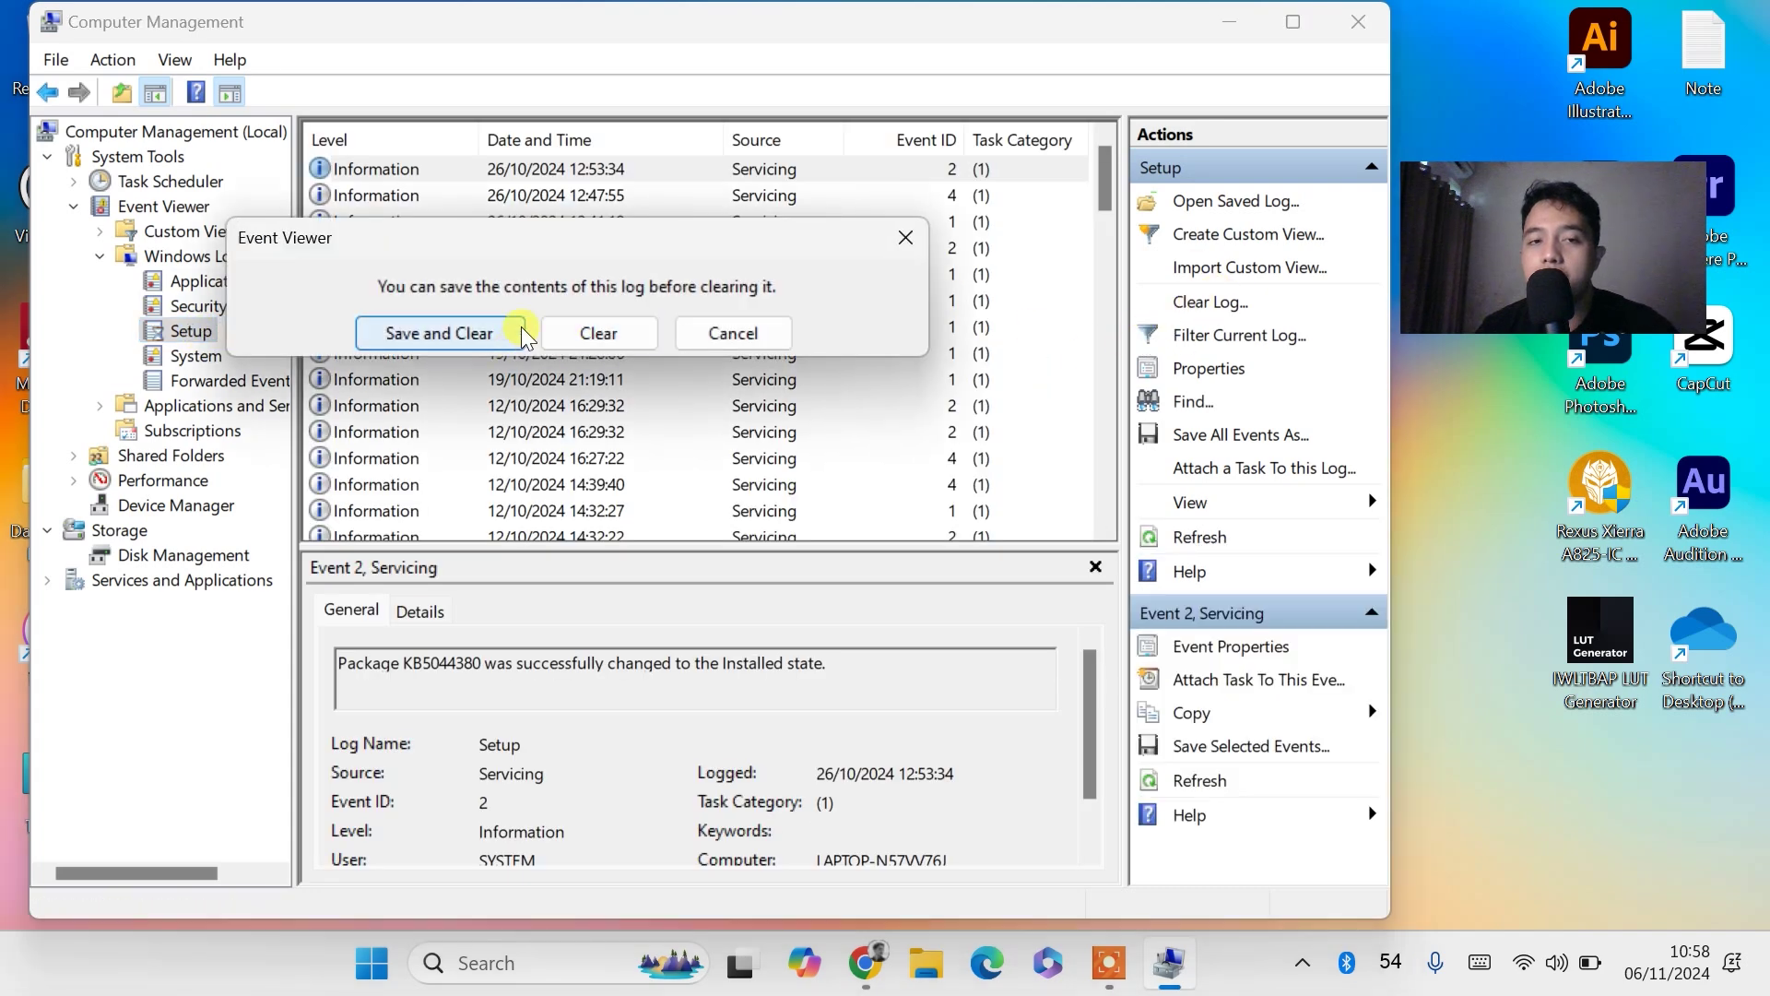
click(586, 329)
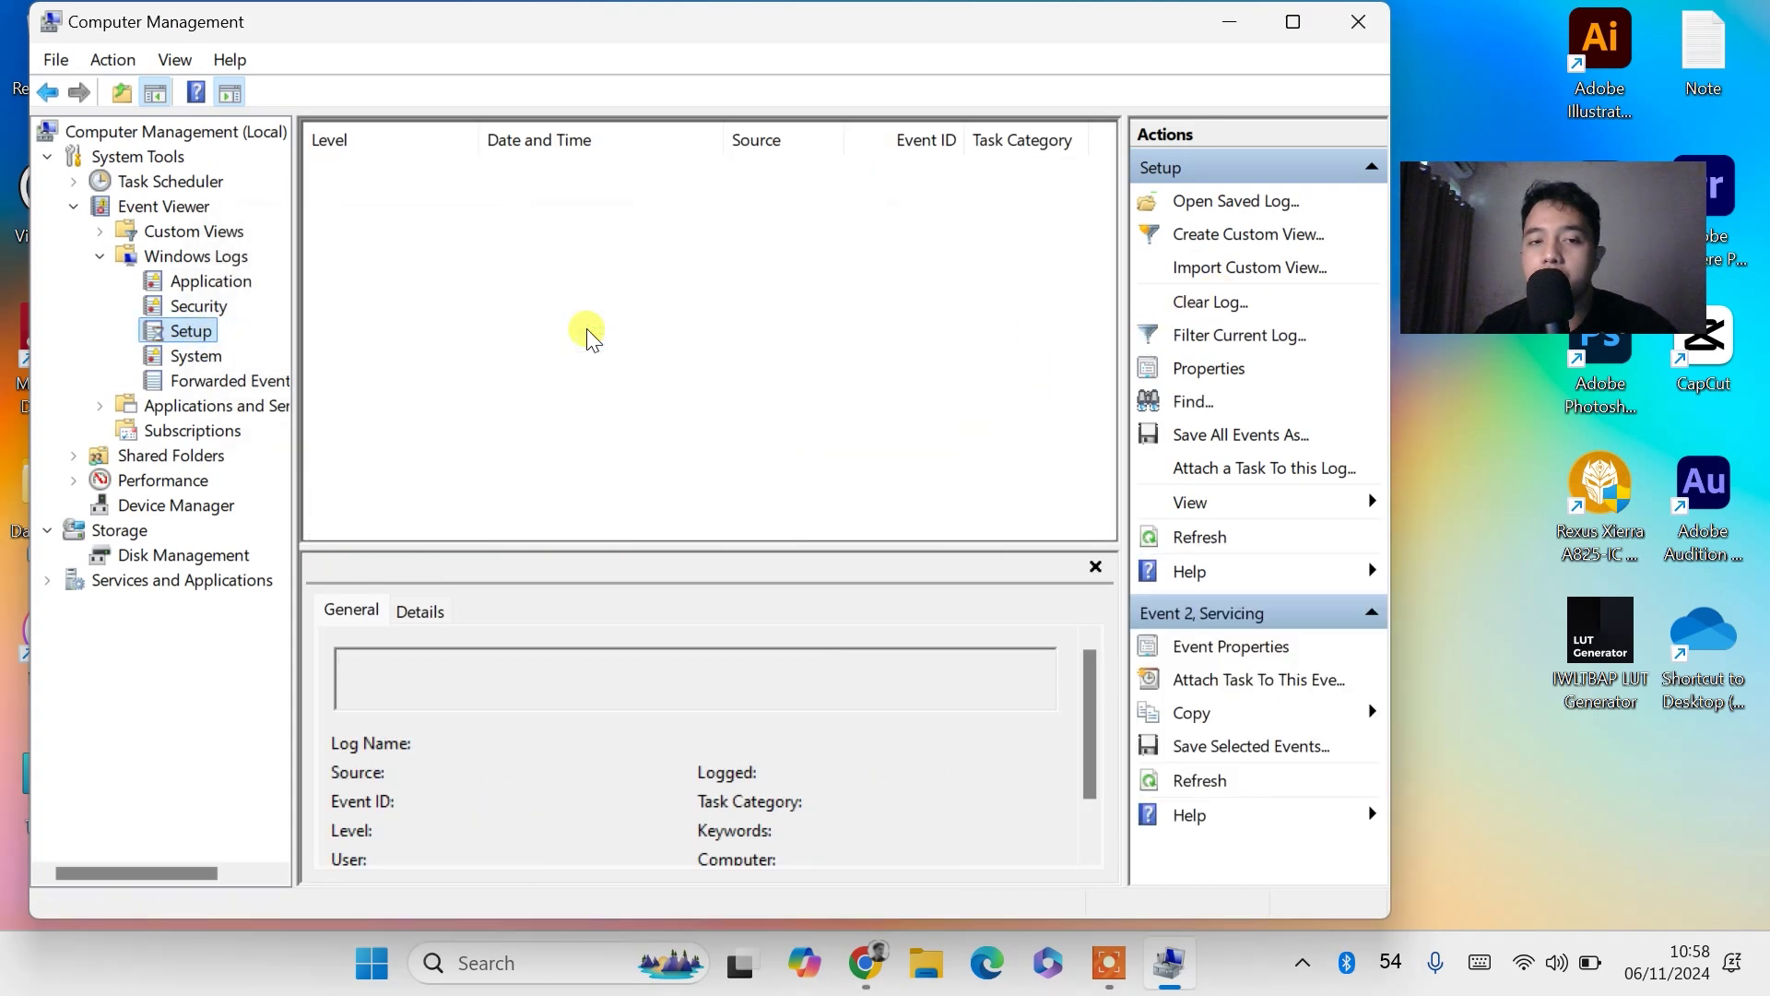
Step: Clear the System log under Windows Logs without saving its contents
click(212, 357)
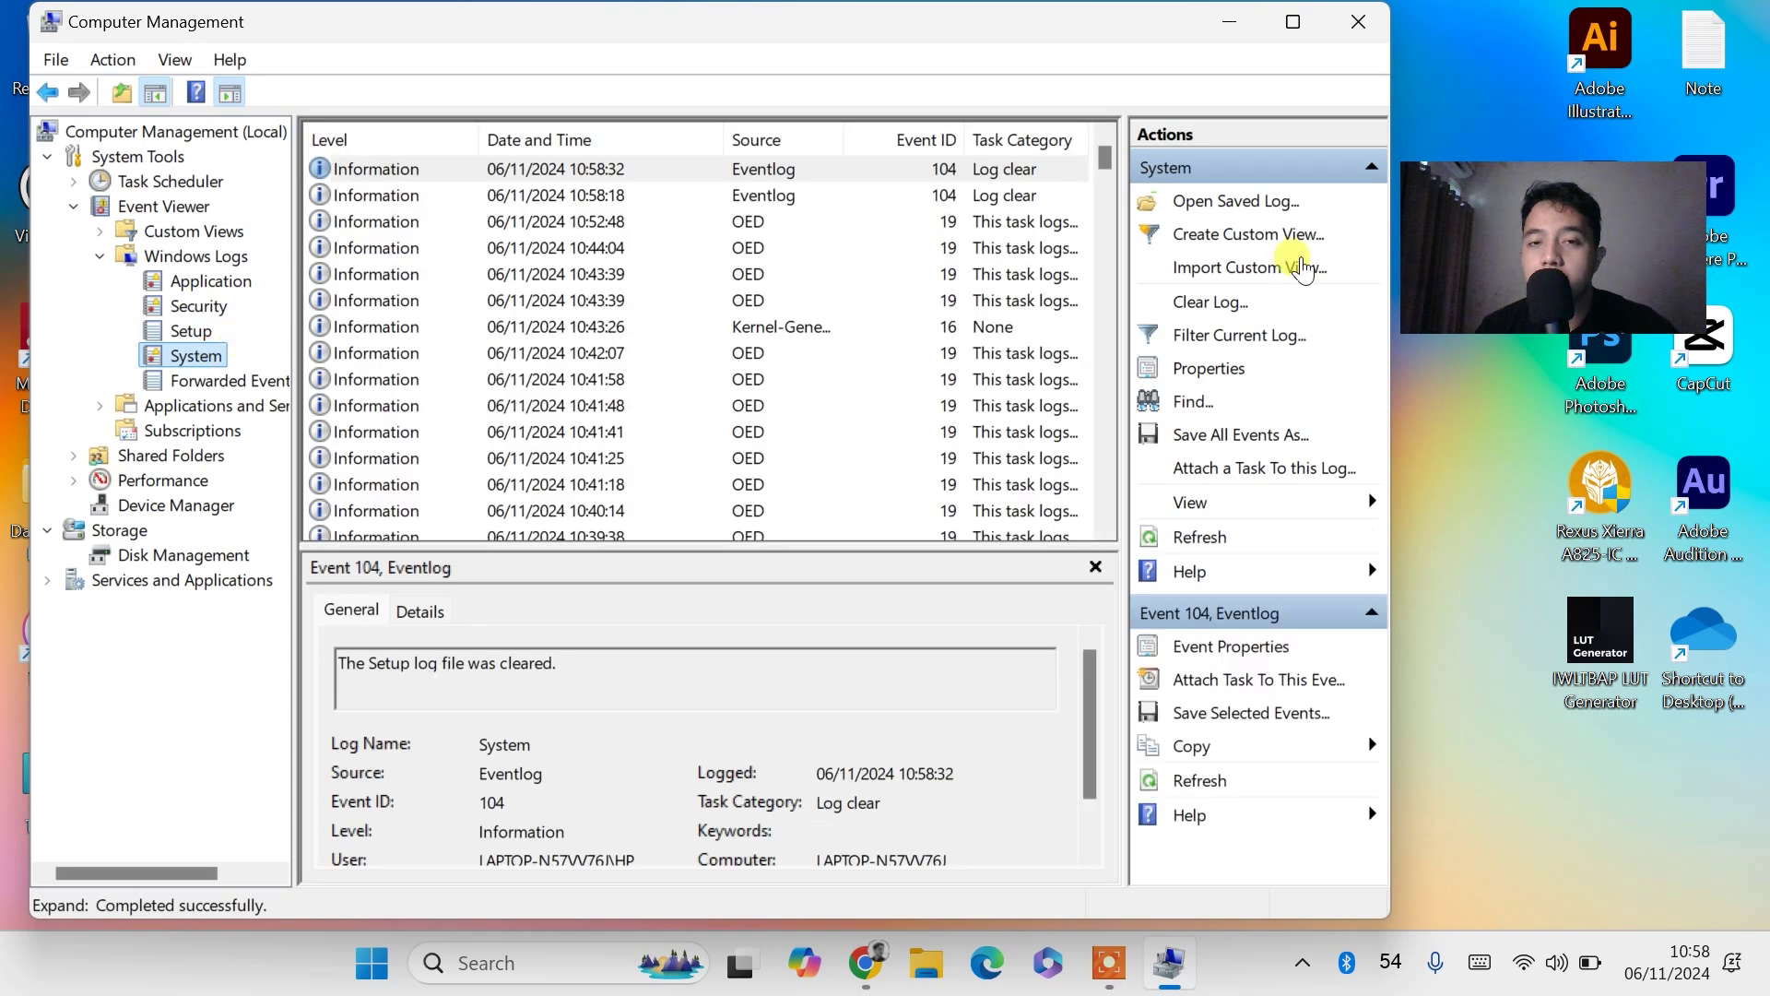
click(1305, 301)
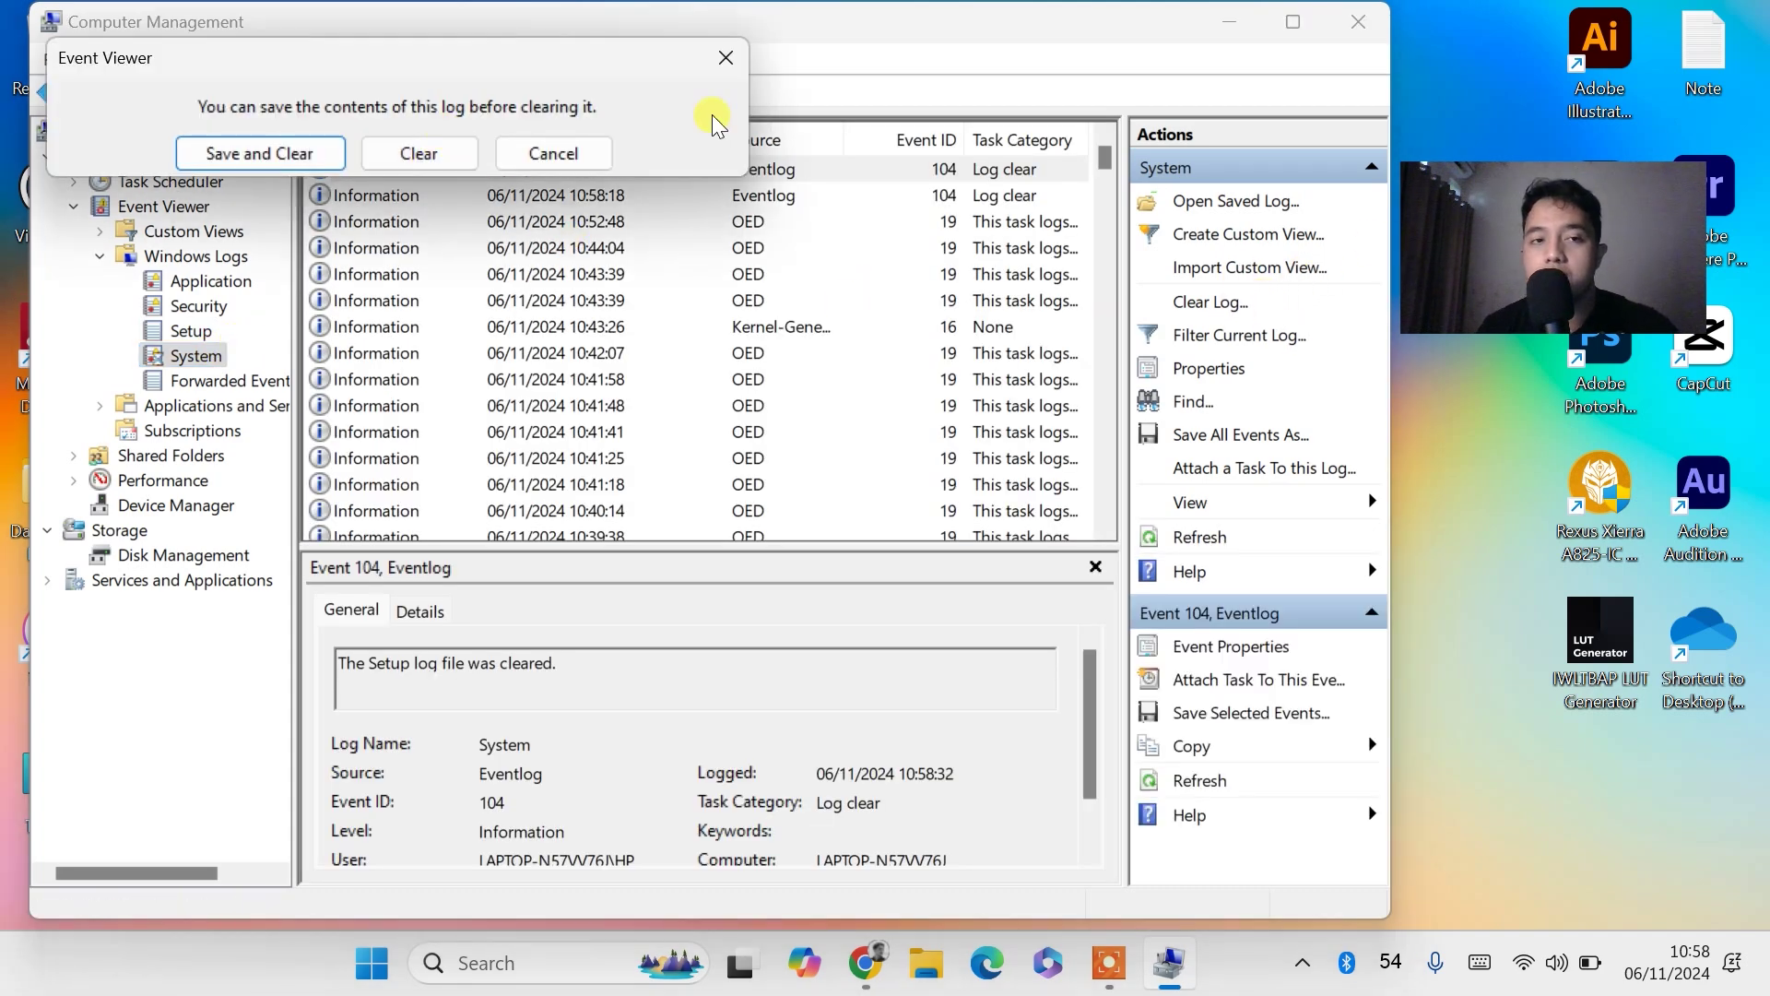
click(426, 153)
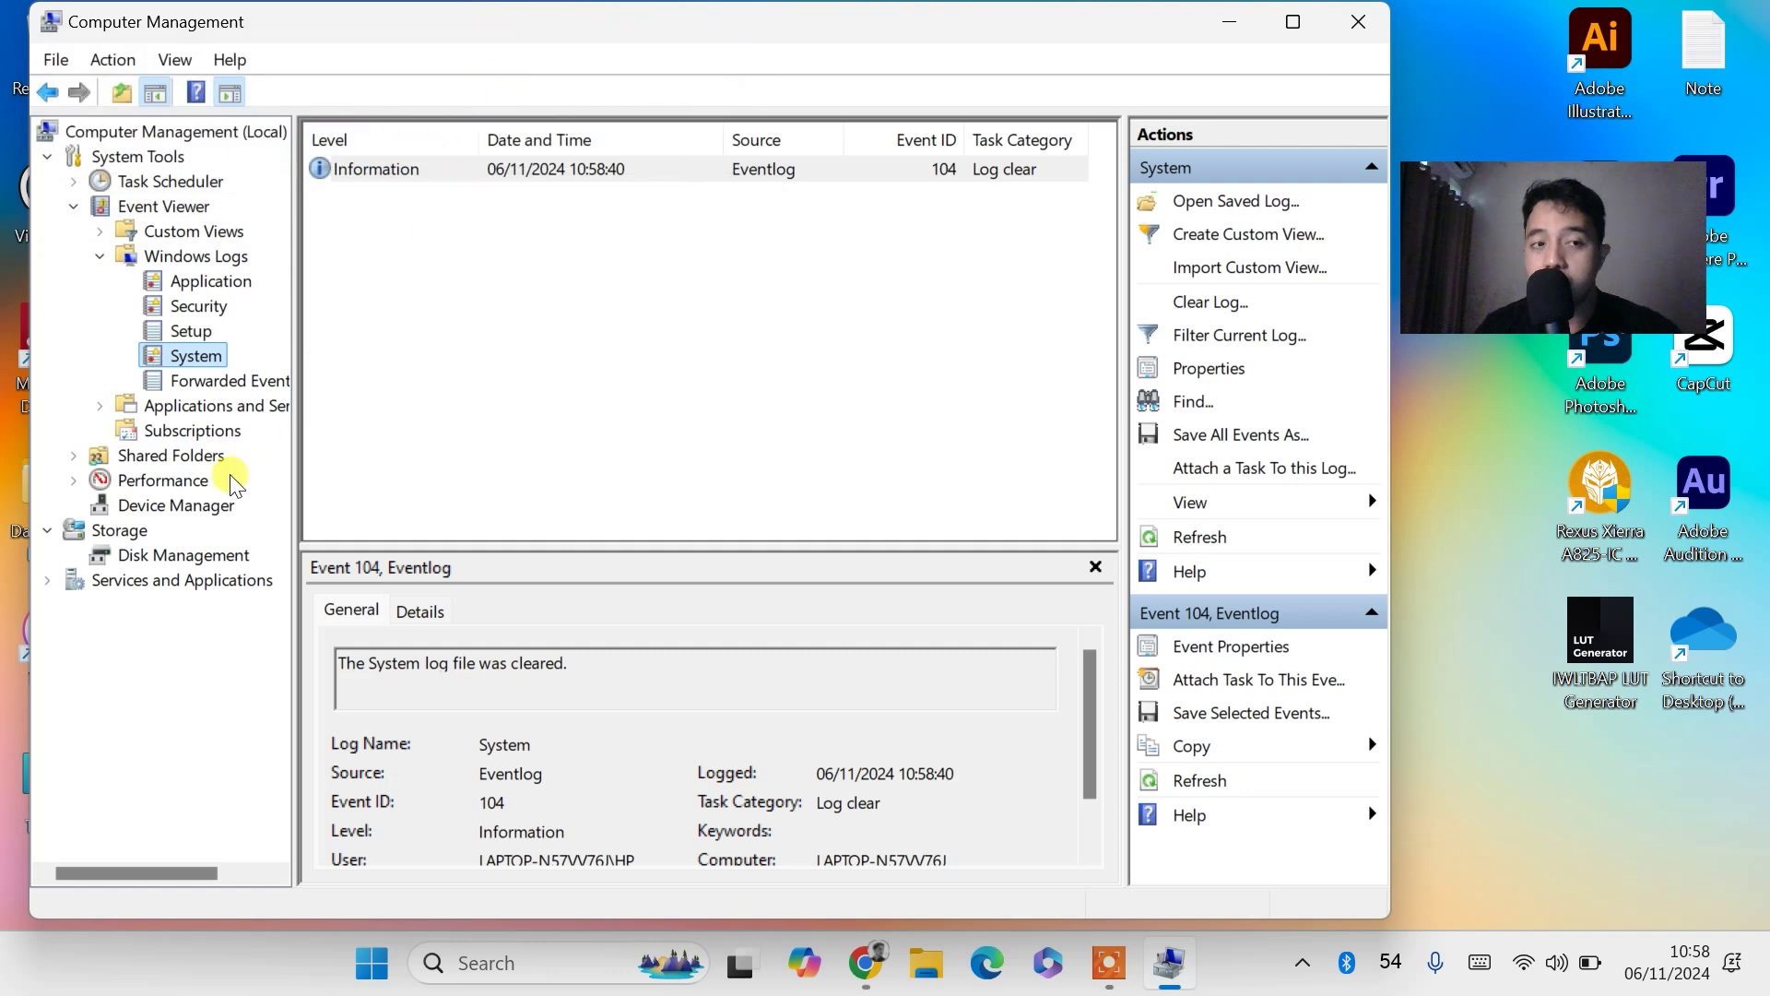
Step: Clear the Forwarded Events log without saving its contents and close Computer Management
click(243, 380)
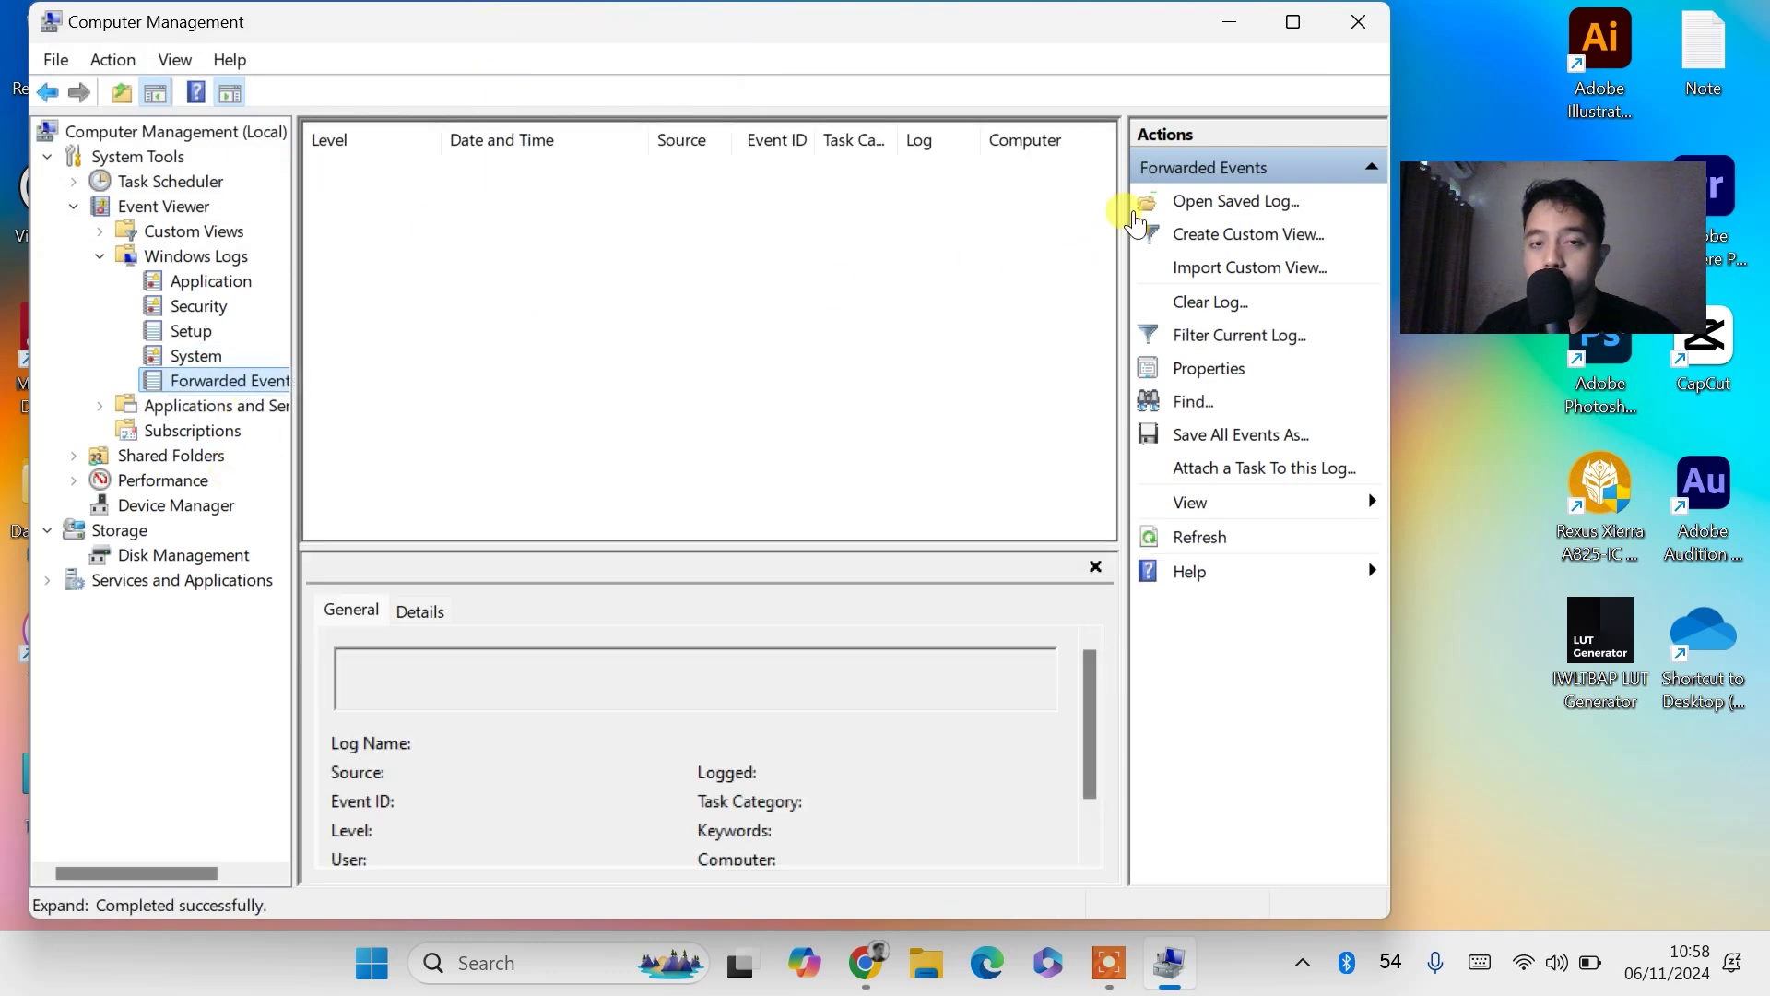
click(1232, 303)
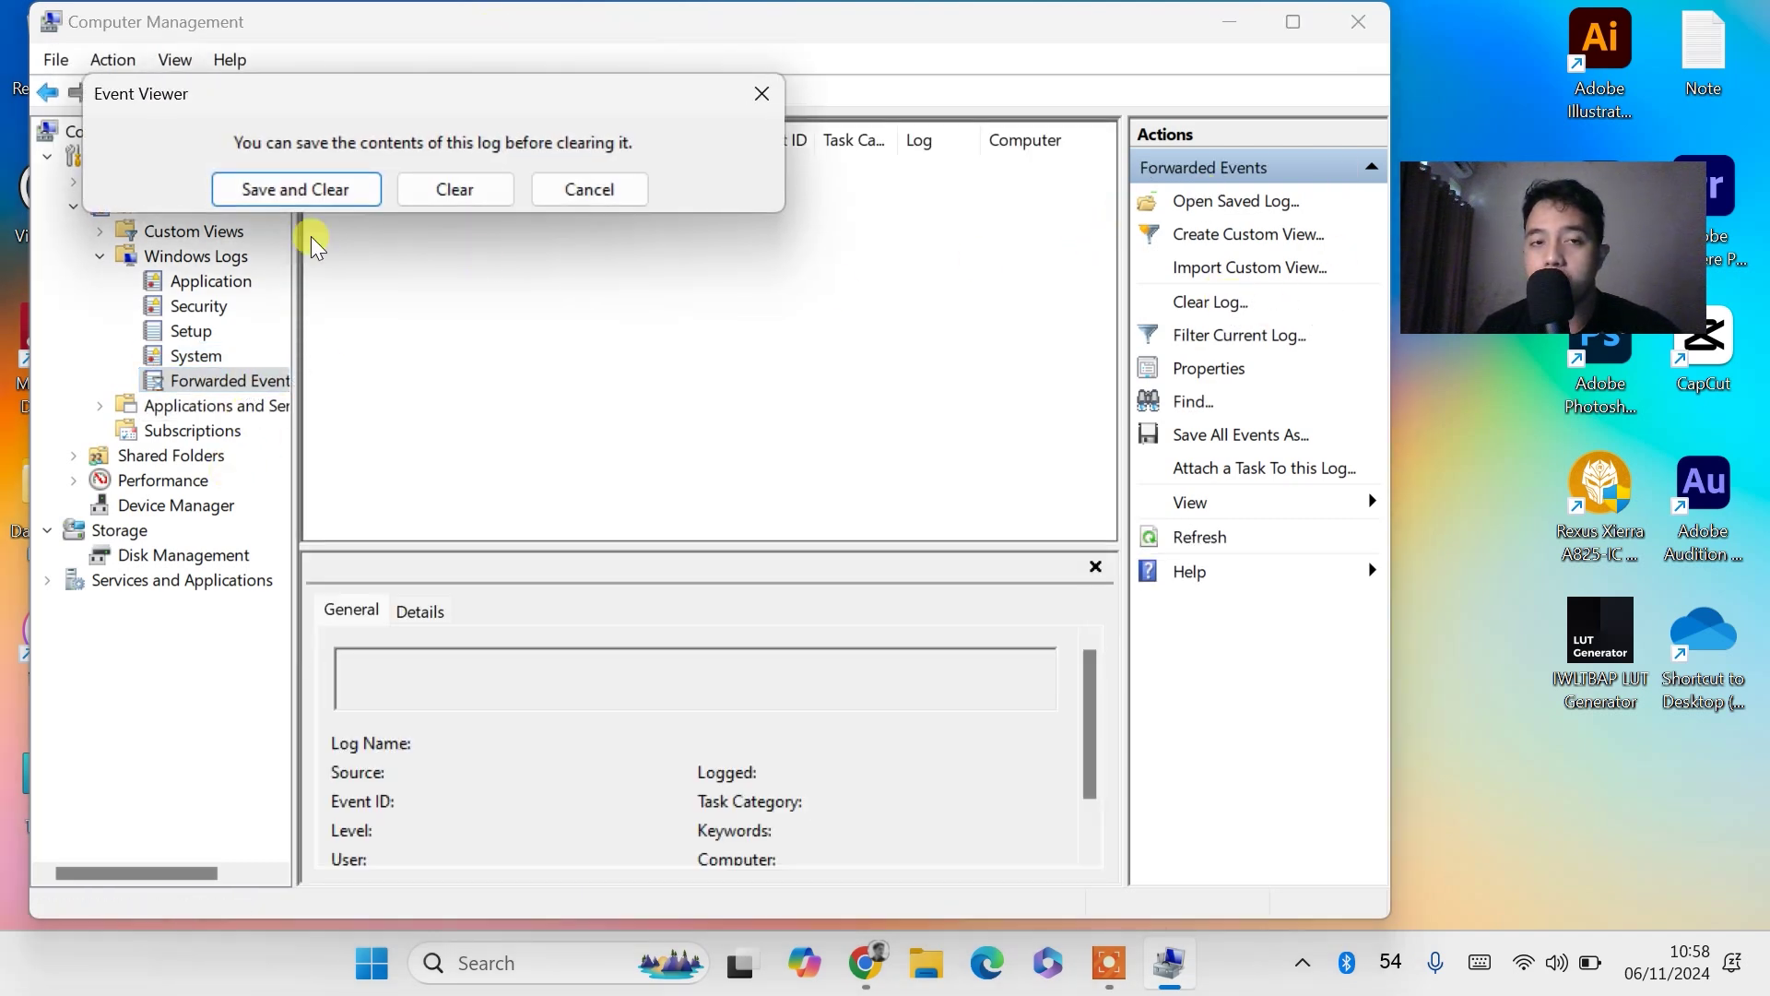
click(445, 177)
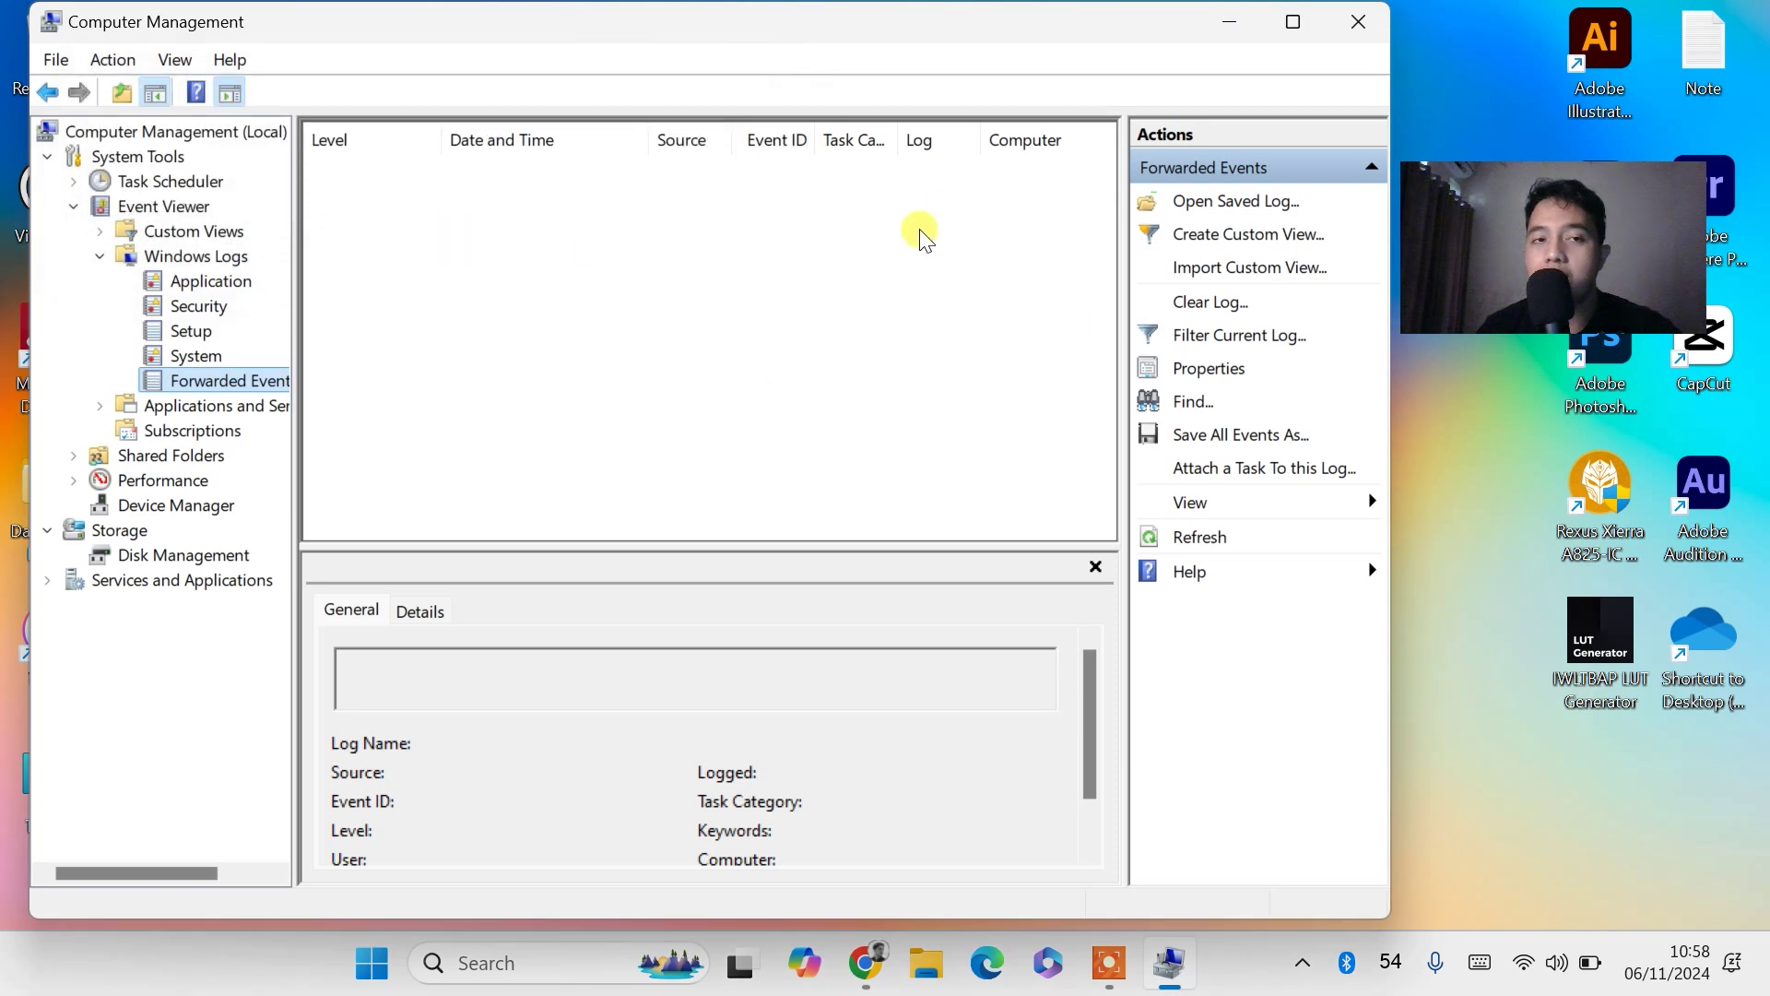
click(1357, 16)
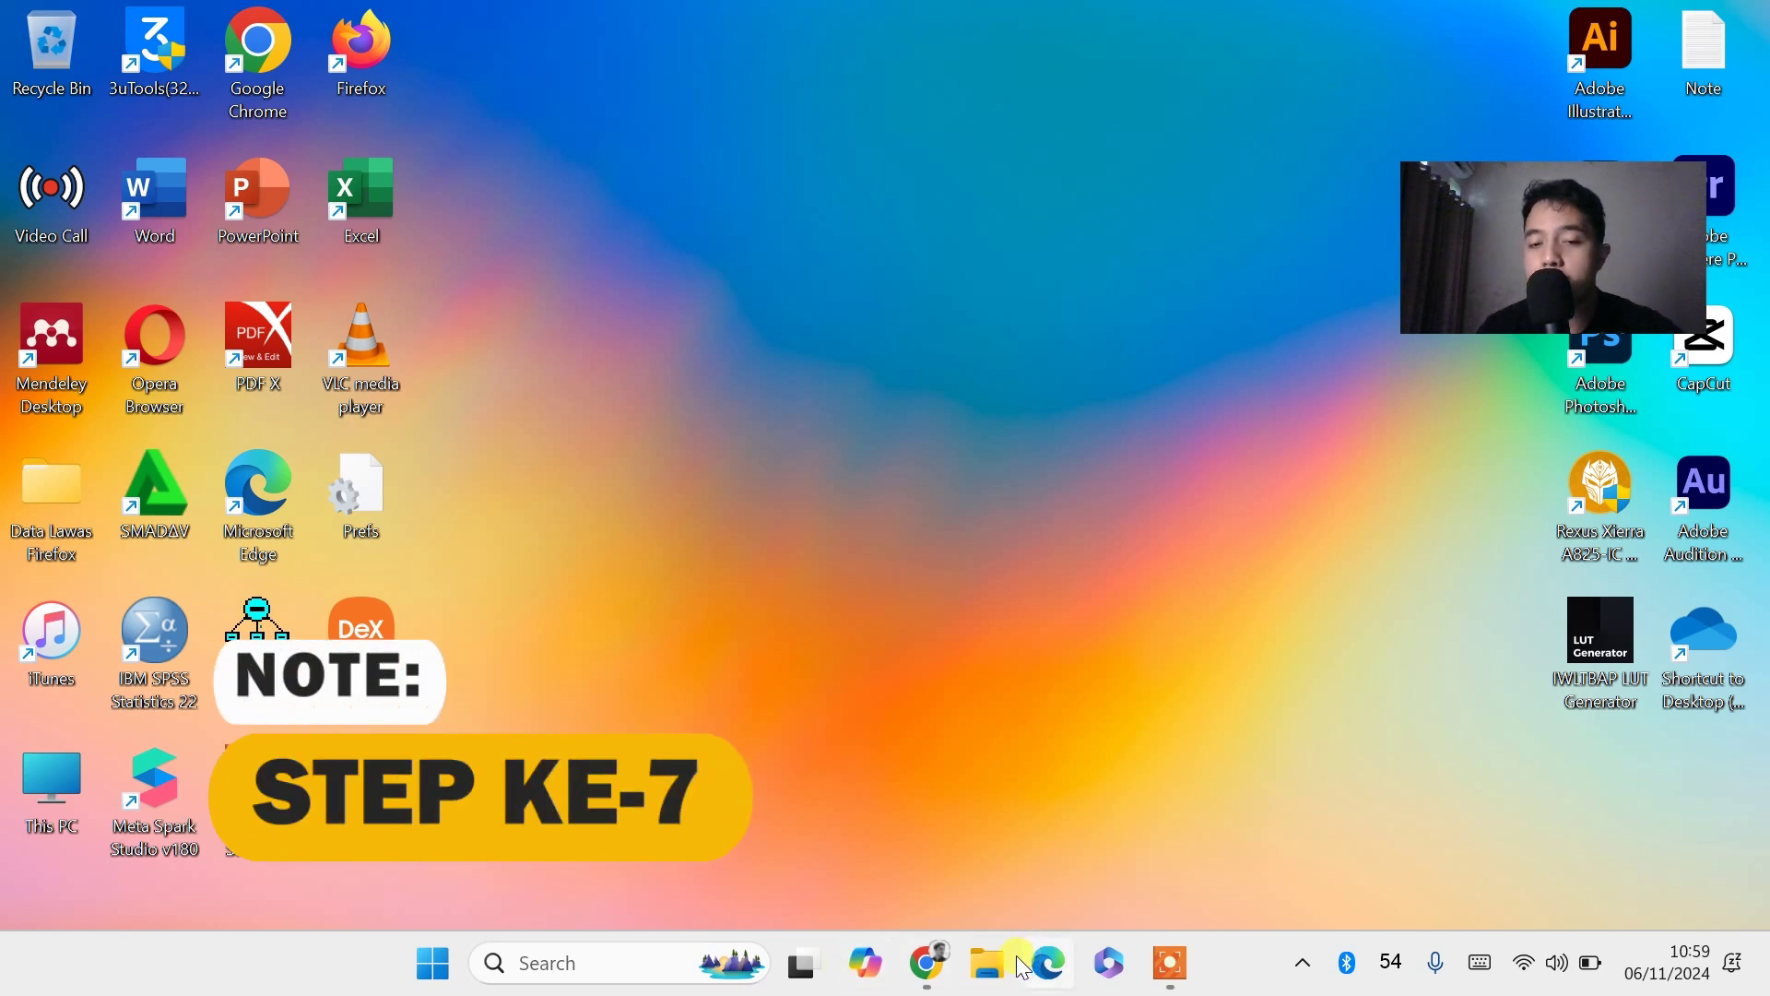
Step: Open Optimize Drives through the properties of the Windows (C:) drive in File Explorer and optimize drive C
click(988, 965)
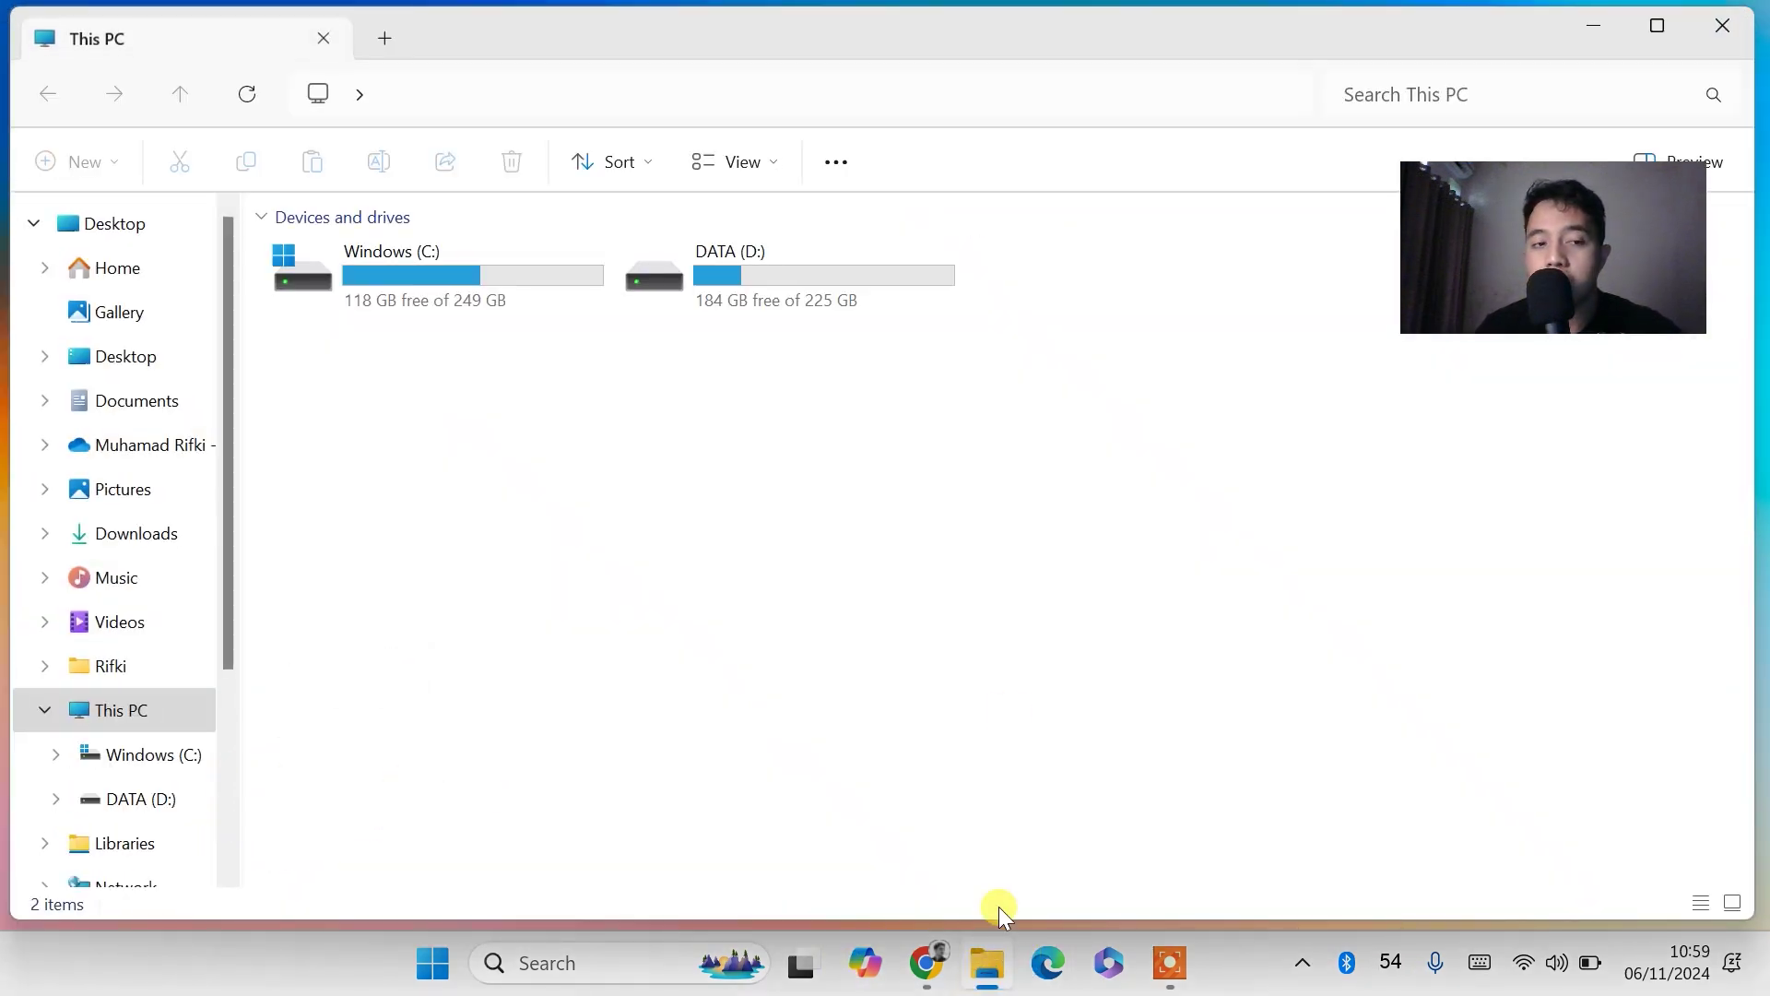
right_click(190, 756)
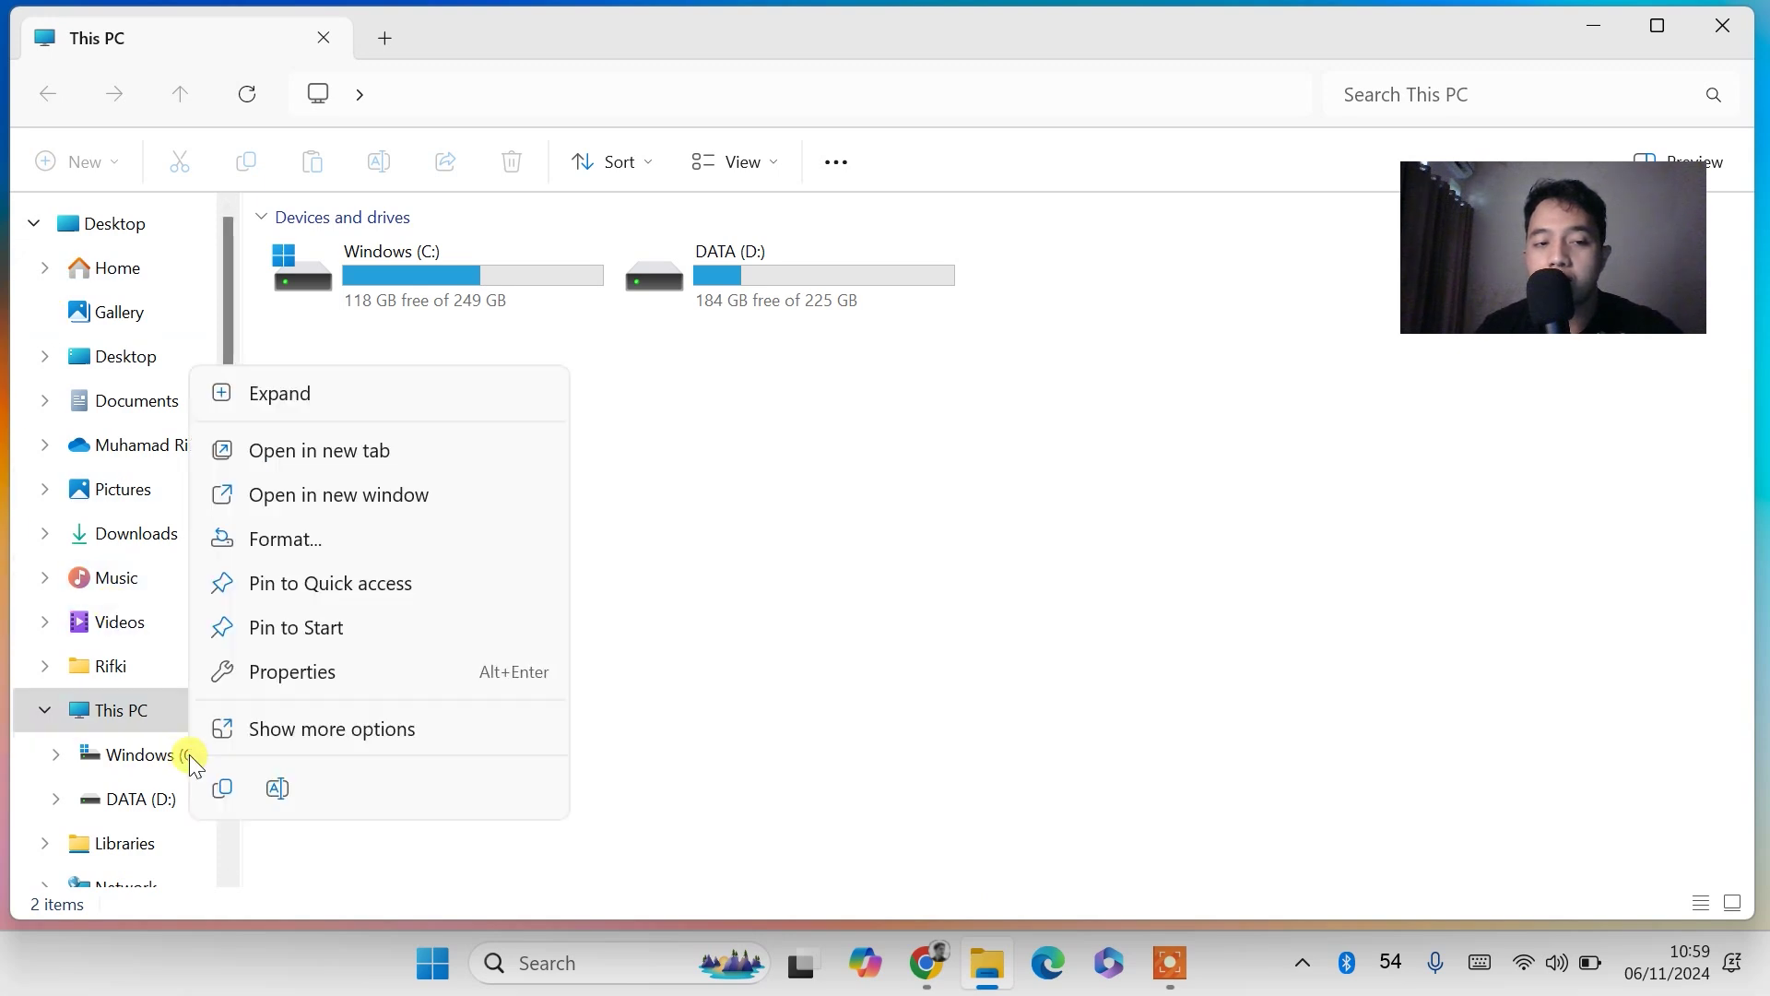
click(340, 668)
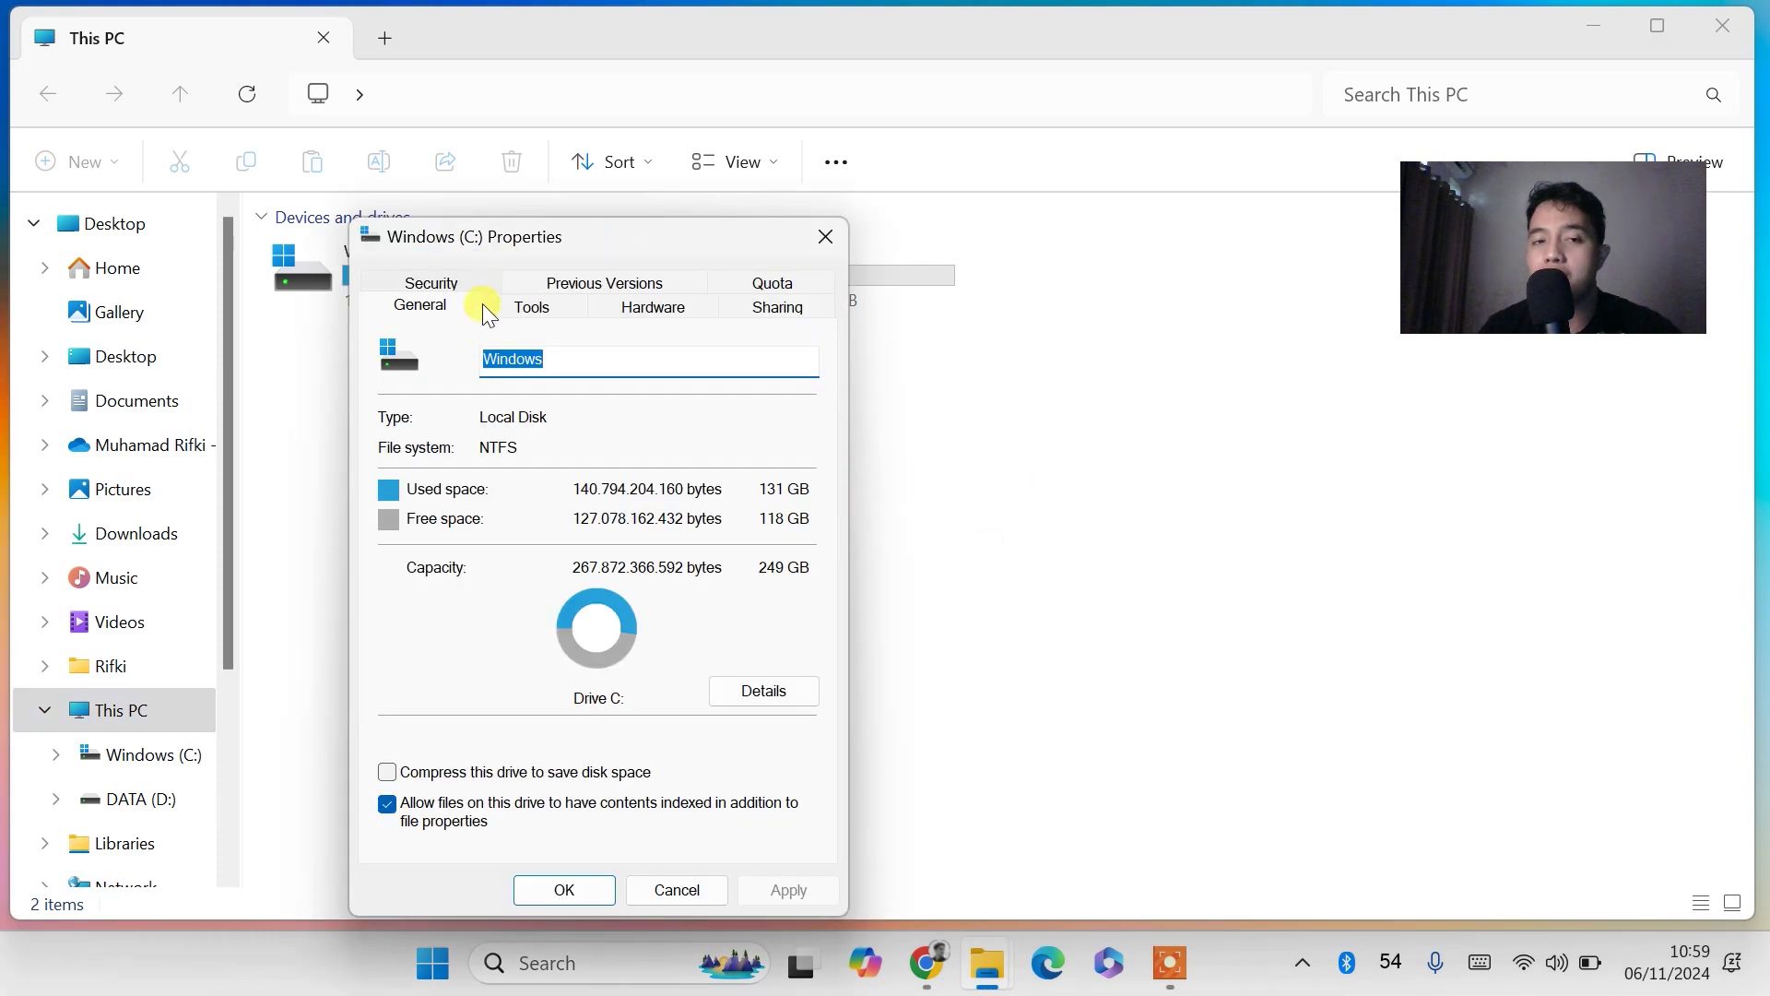
click(552, 308)
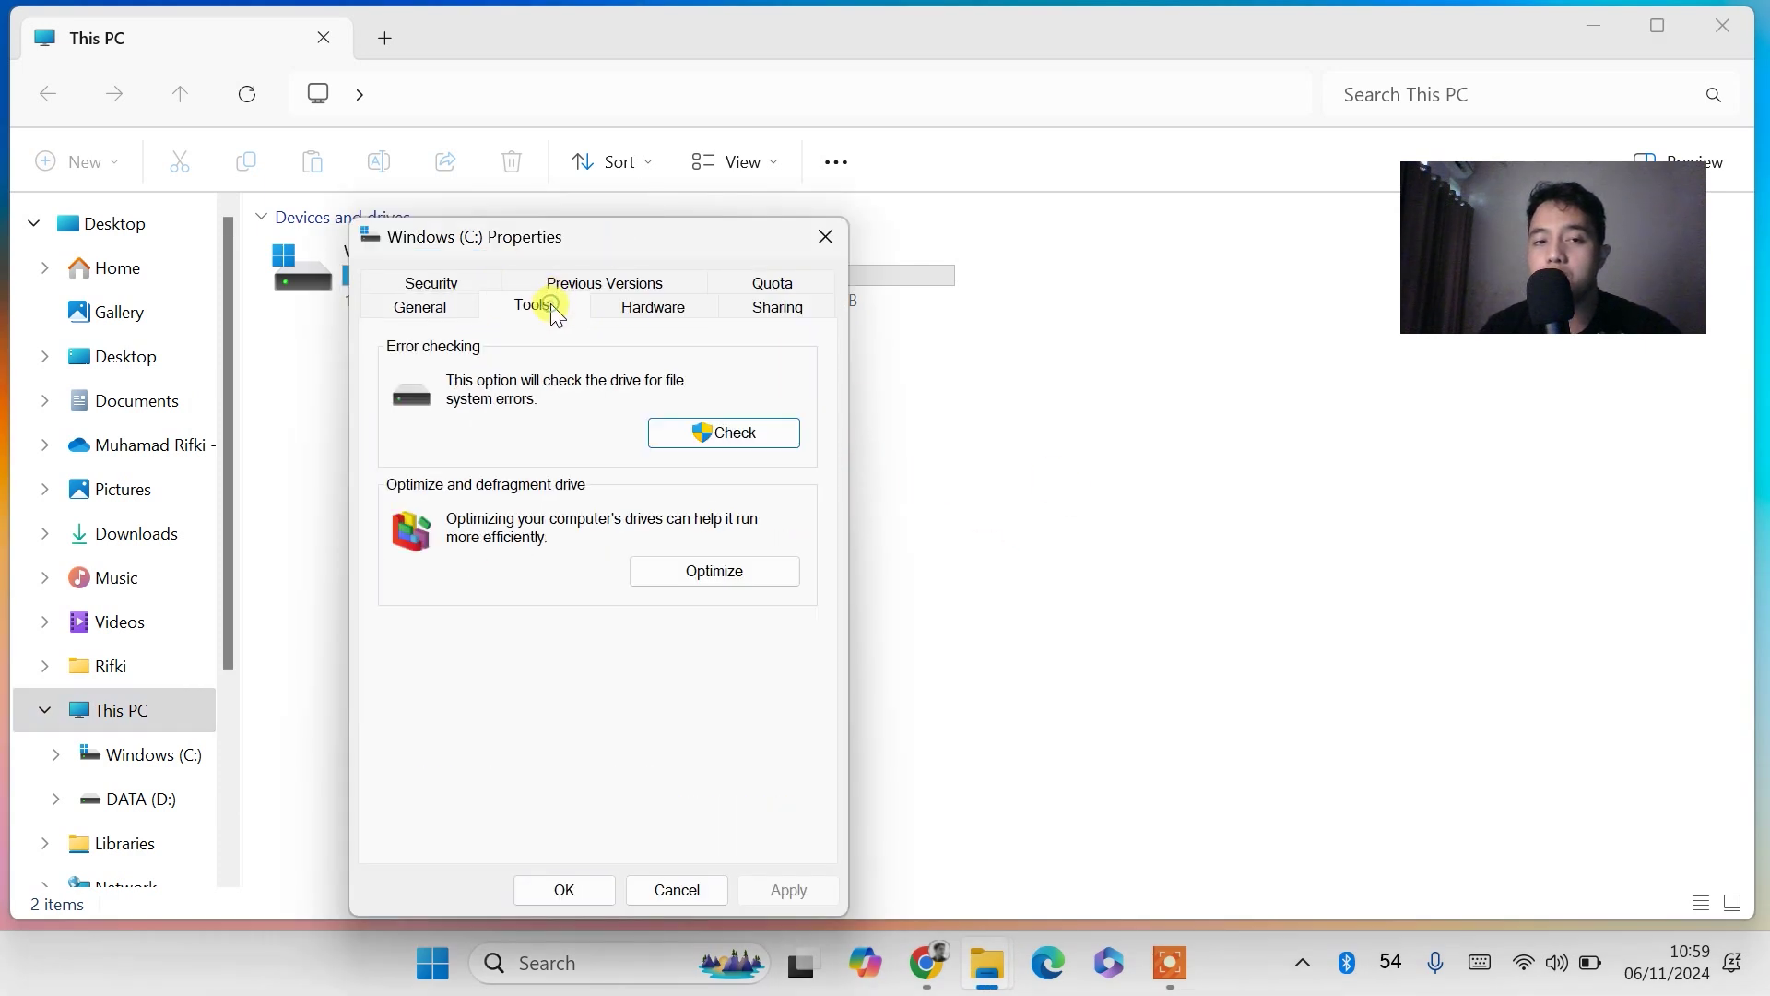
click(771, 573)
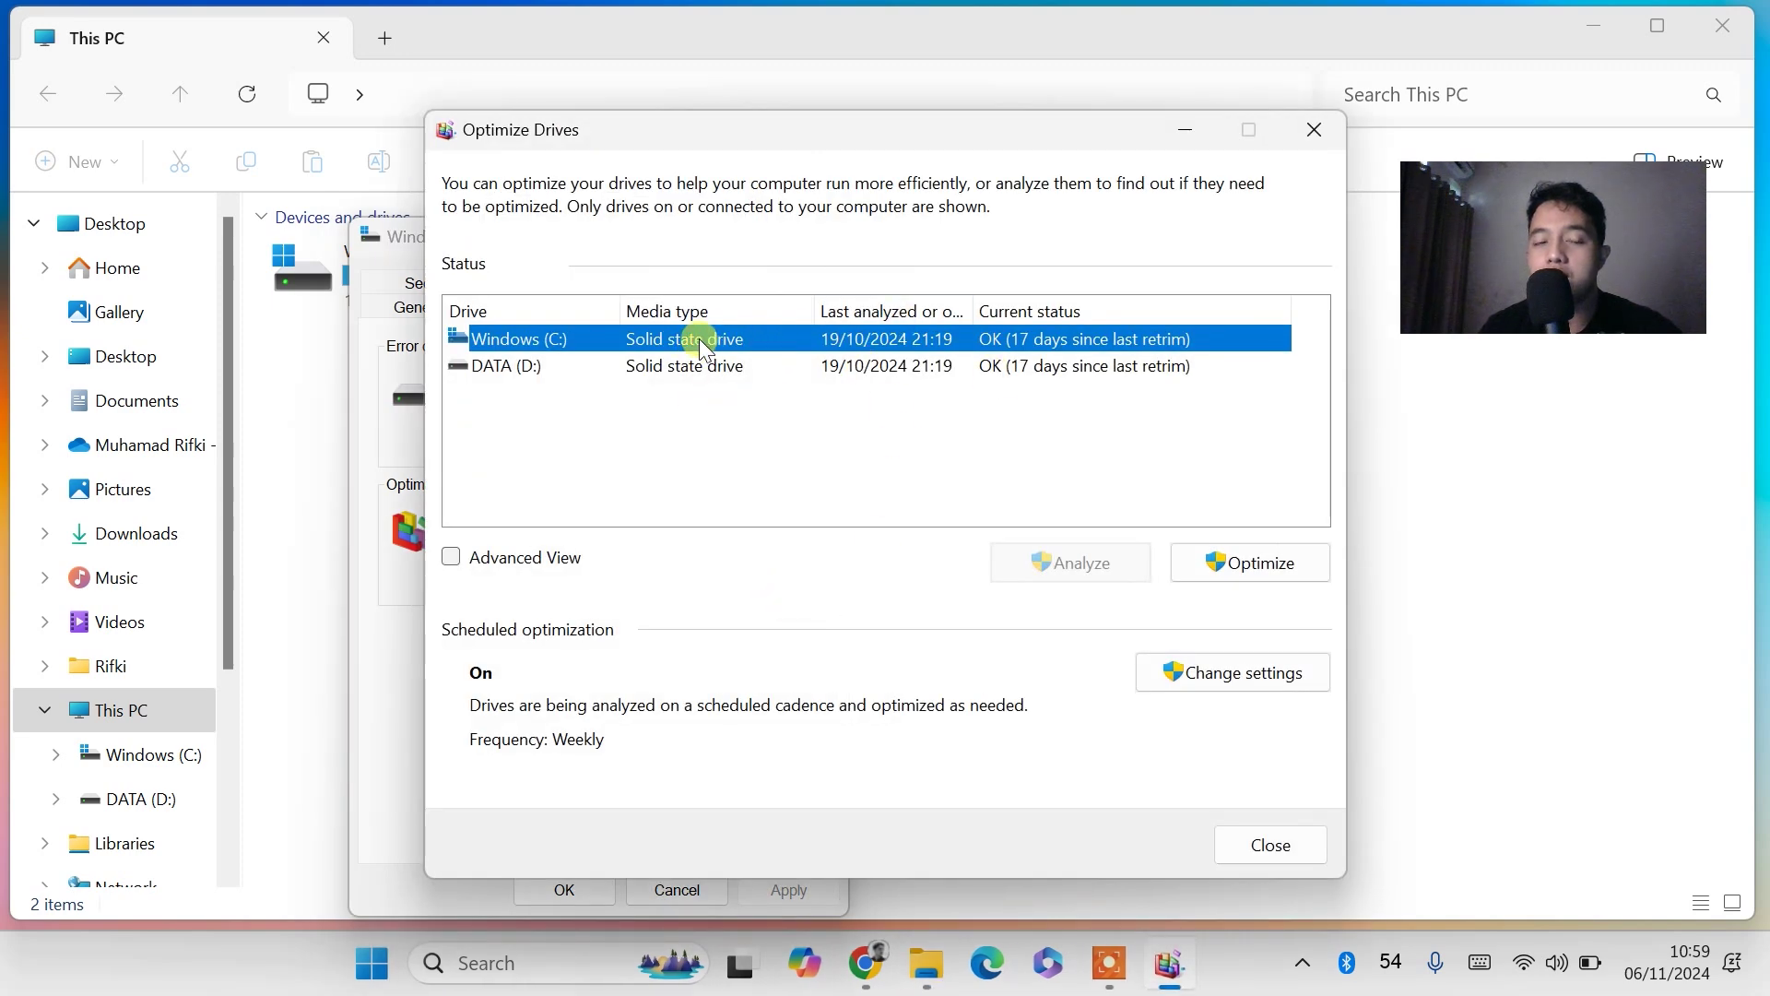
click(1236, 562)
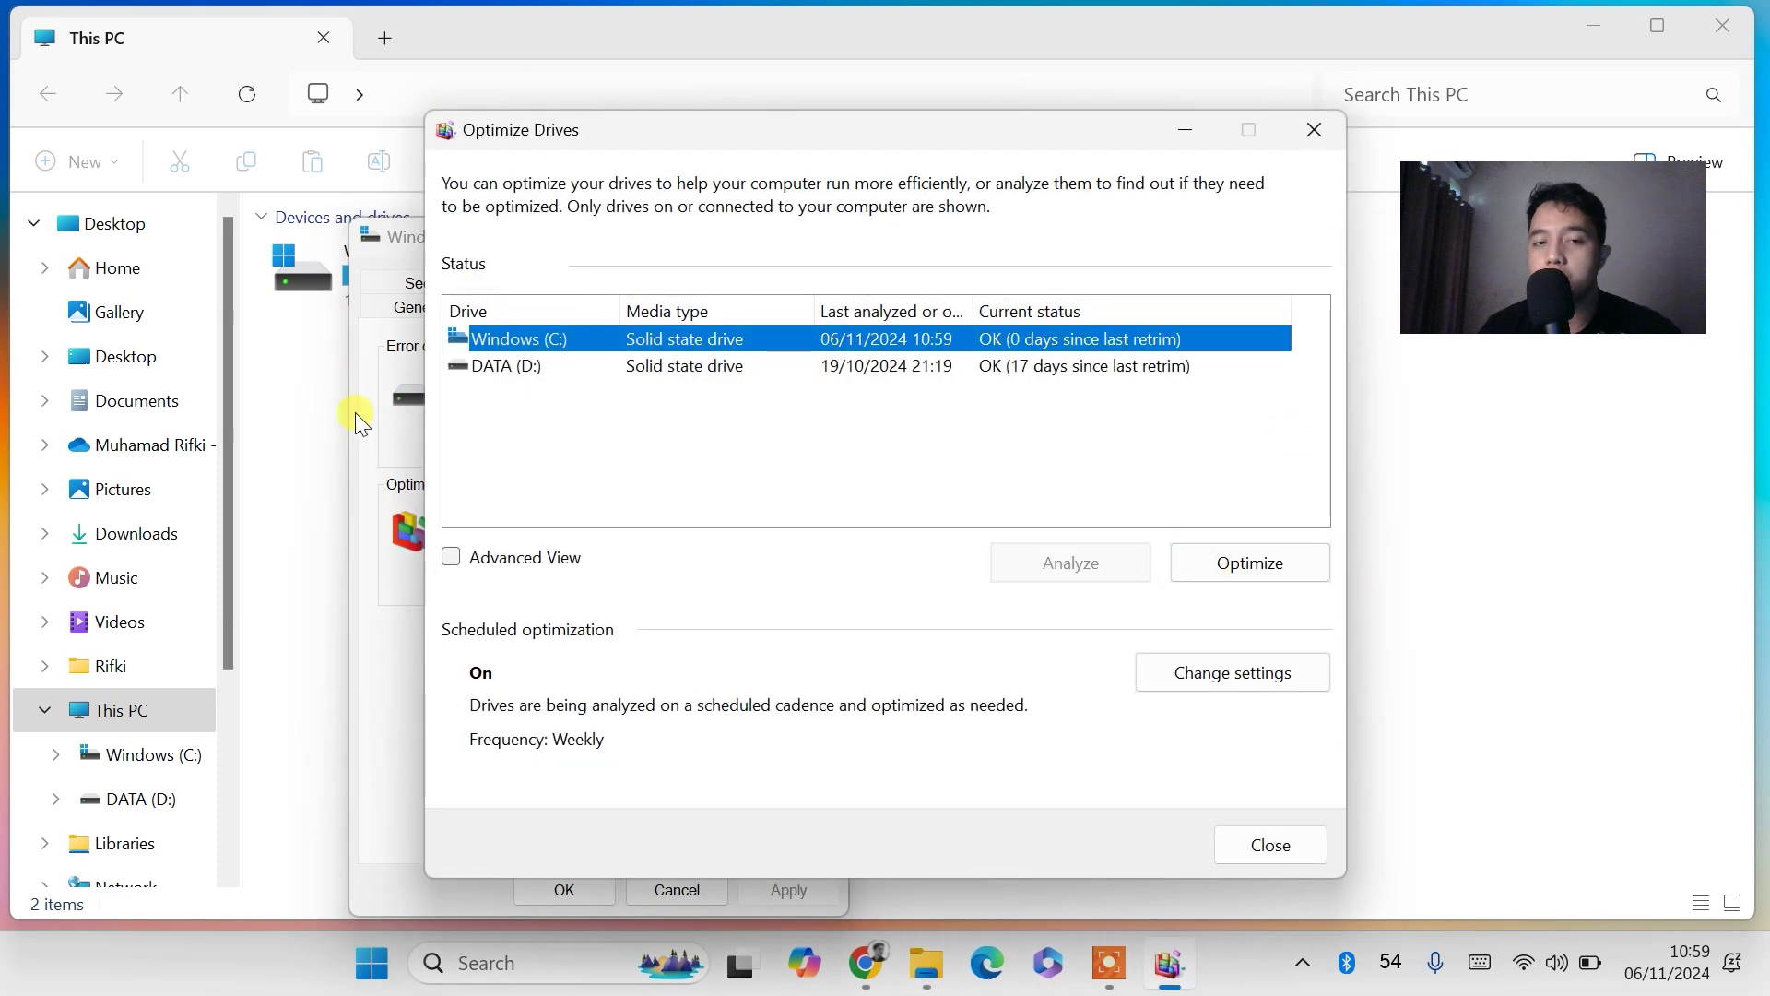
Step: Optimize the DATA (D:) drive, run its optimization once more, and close Optimize Drives and the Windows (C:) properties
click(696, 366)
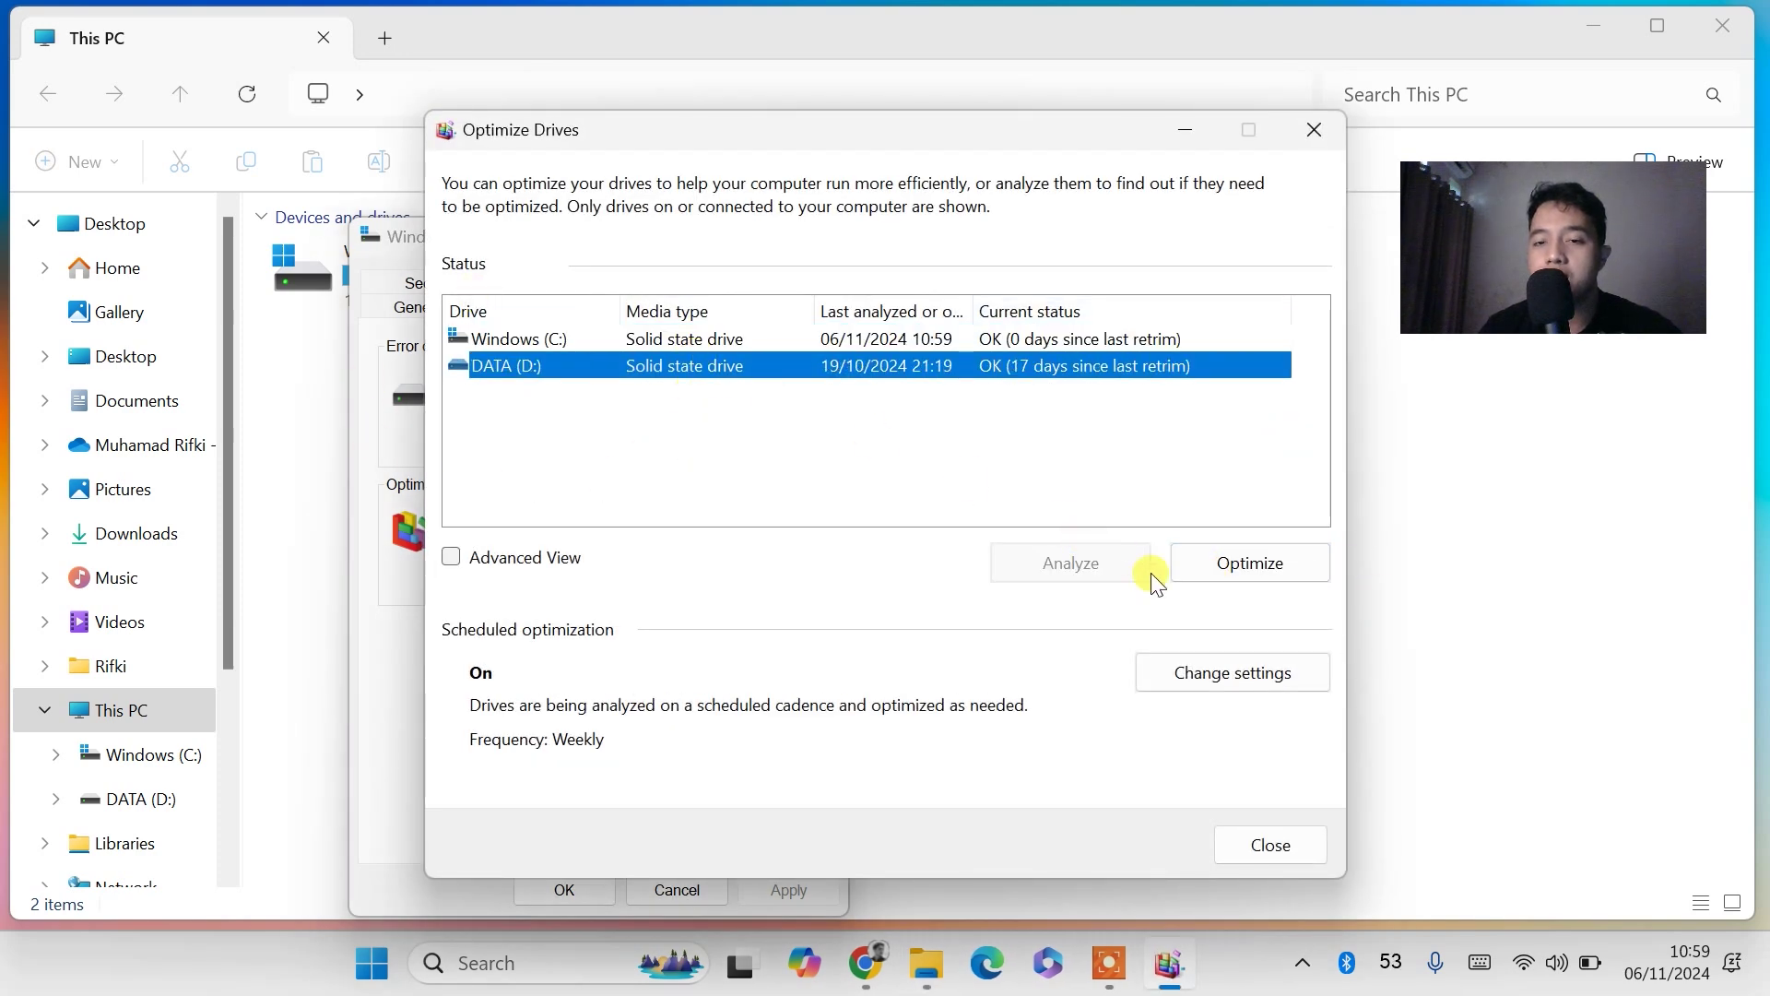
click(1303, 572)
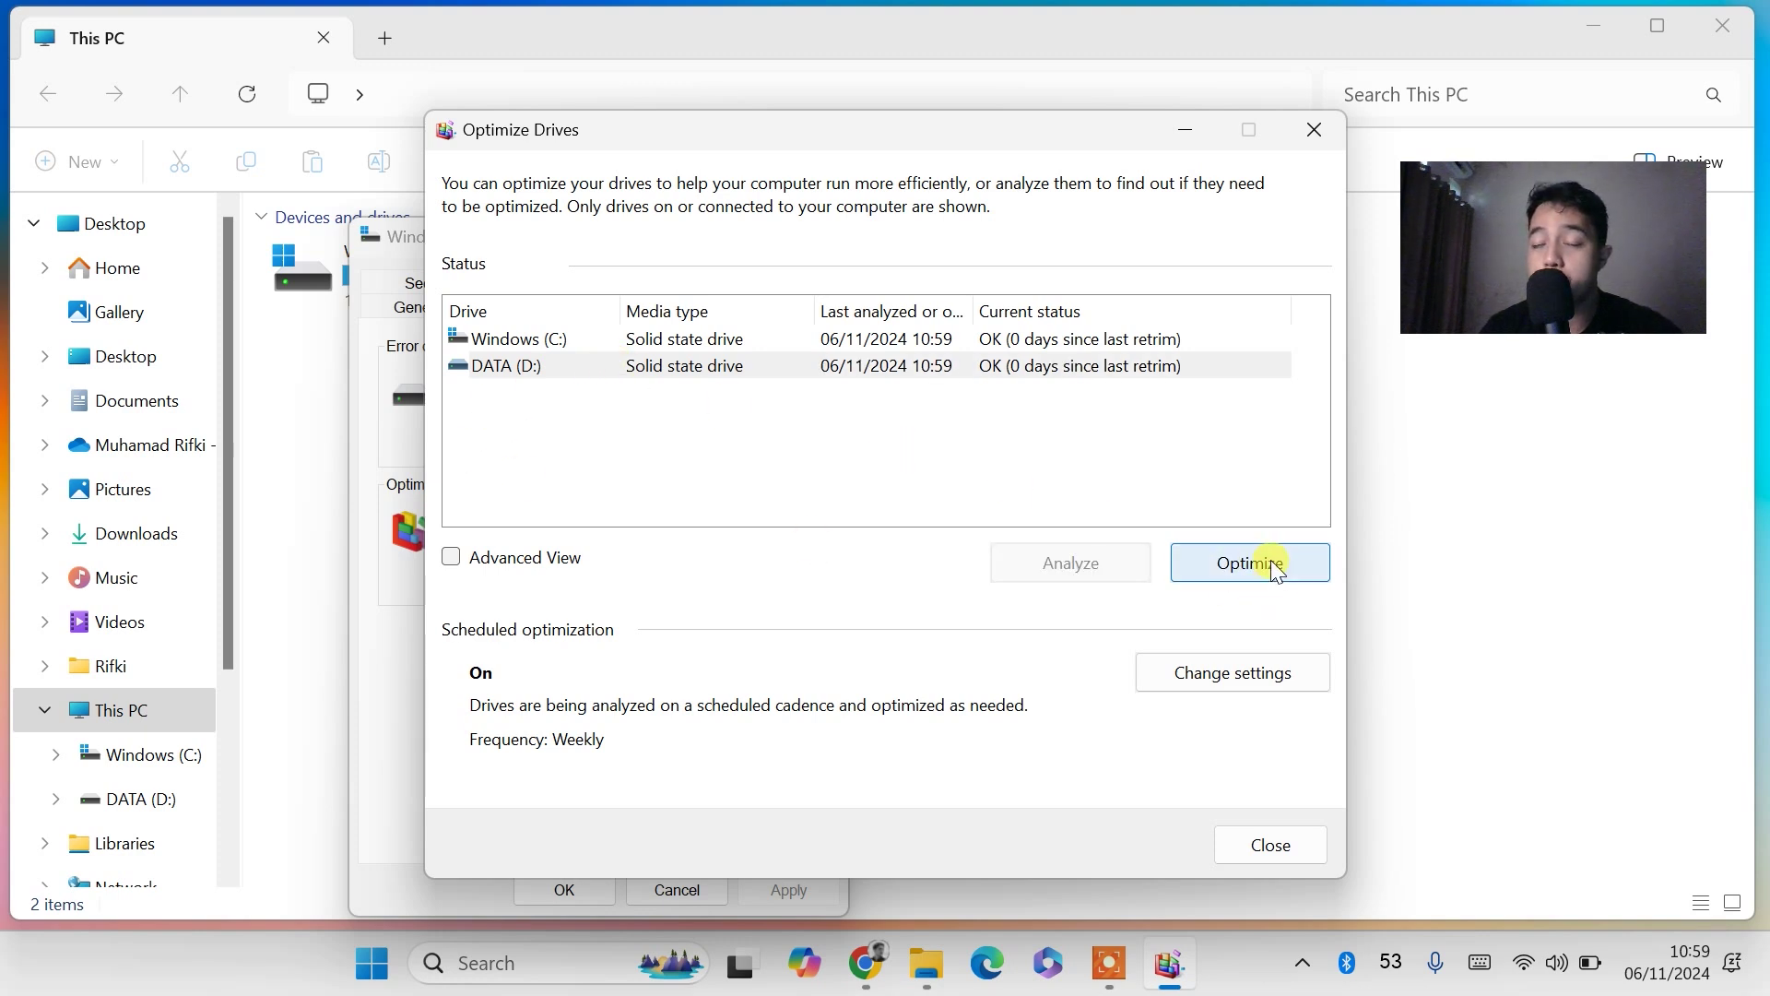
click(843, 361)
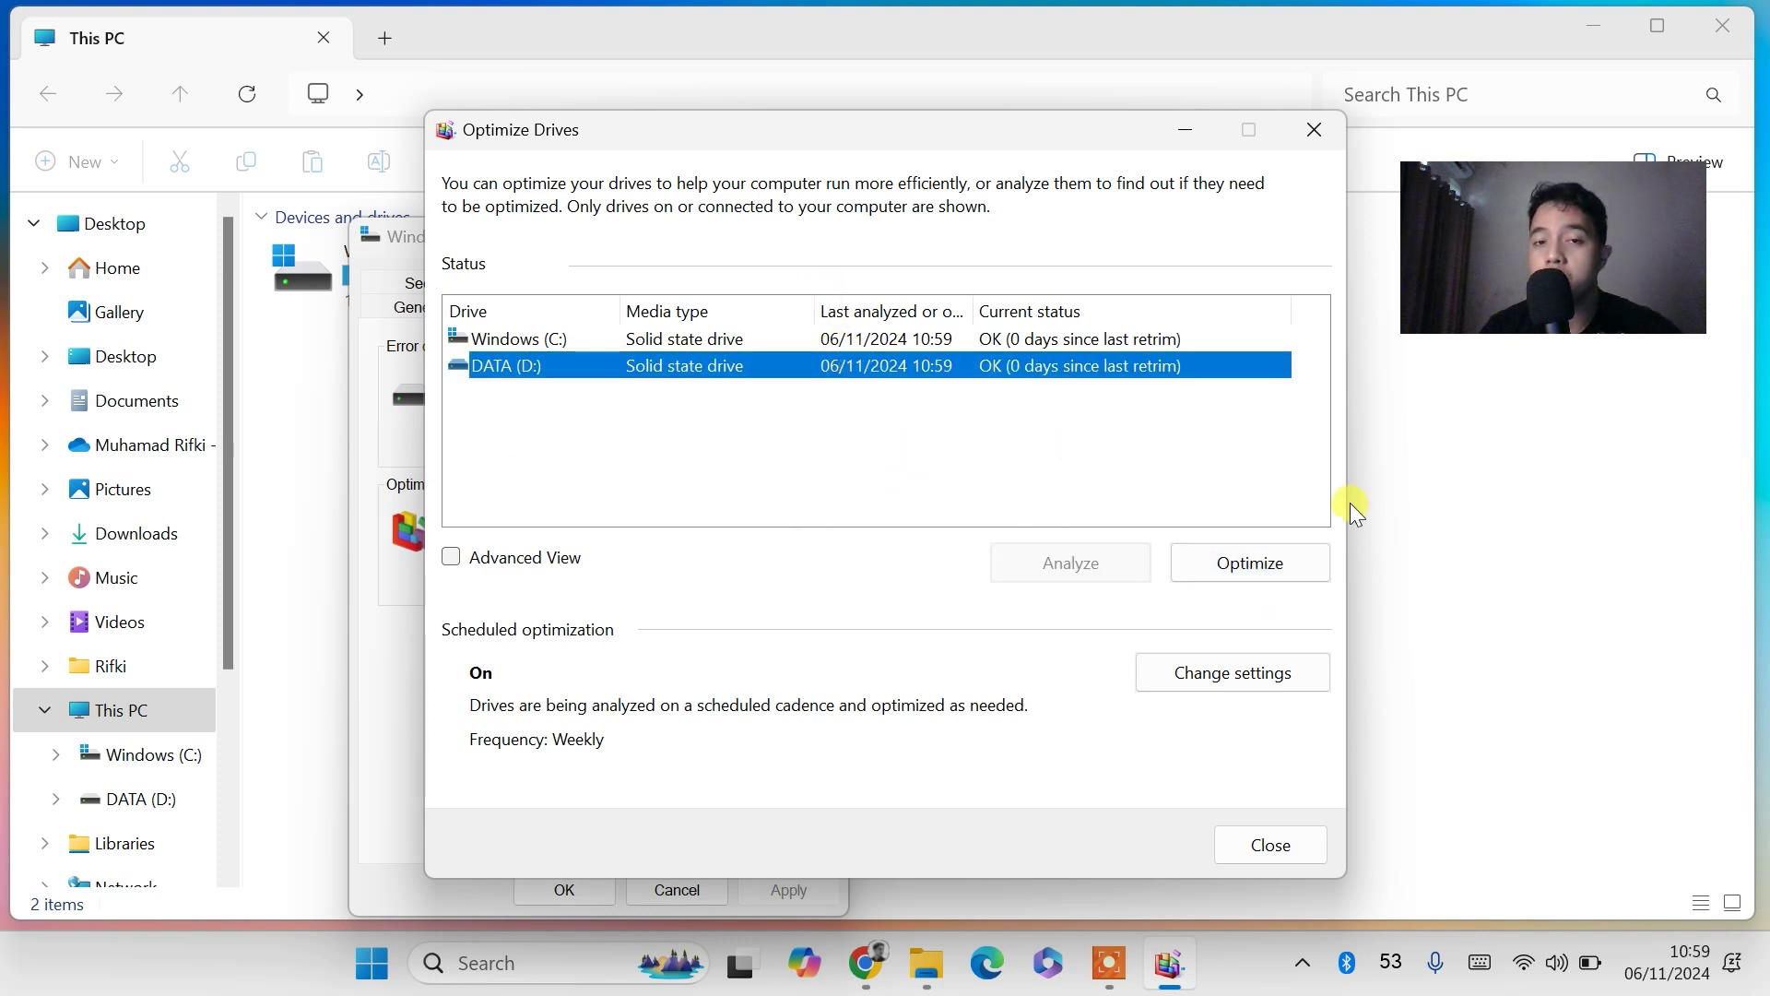
click(1247, 564)
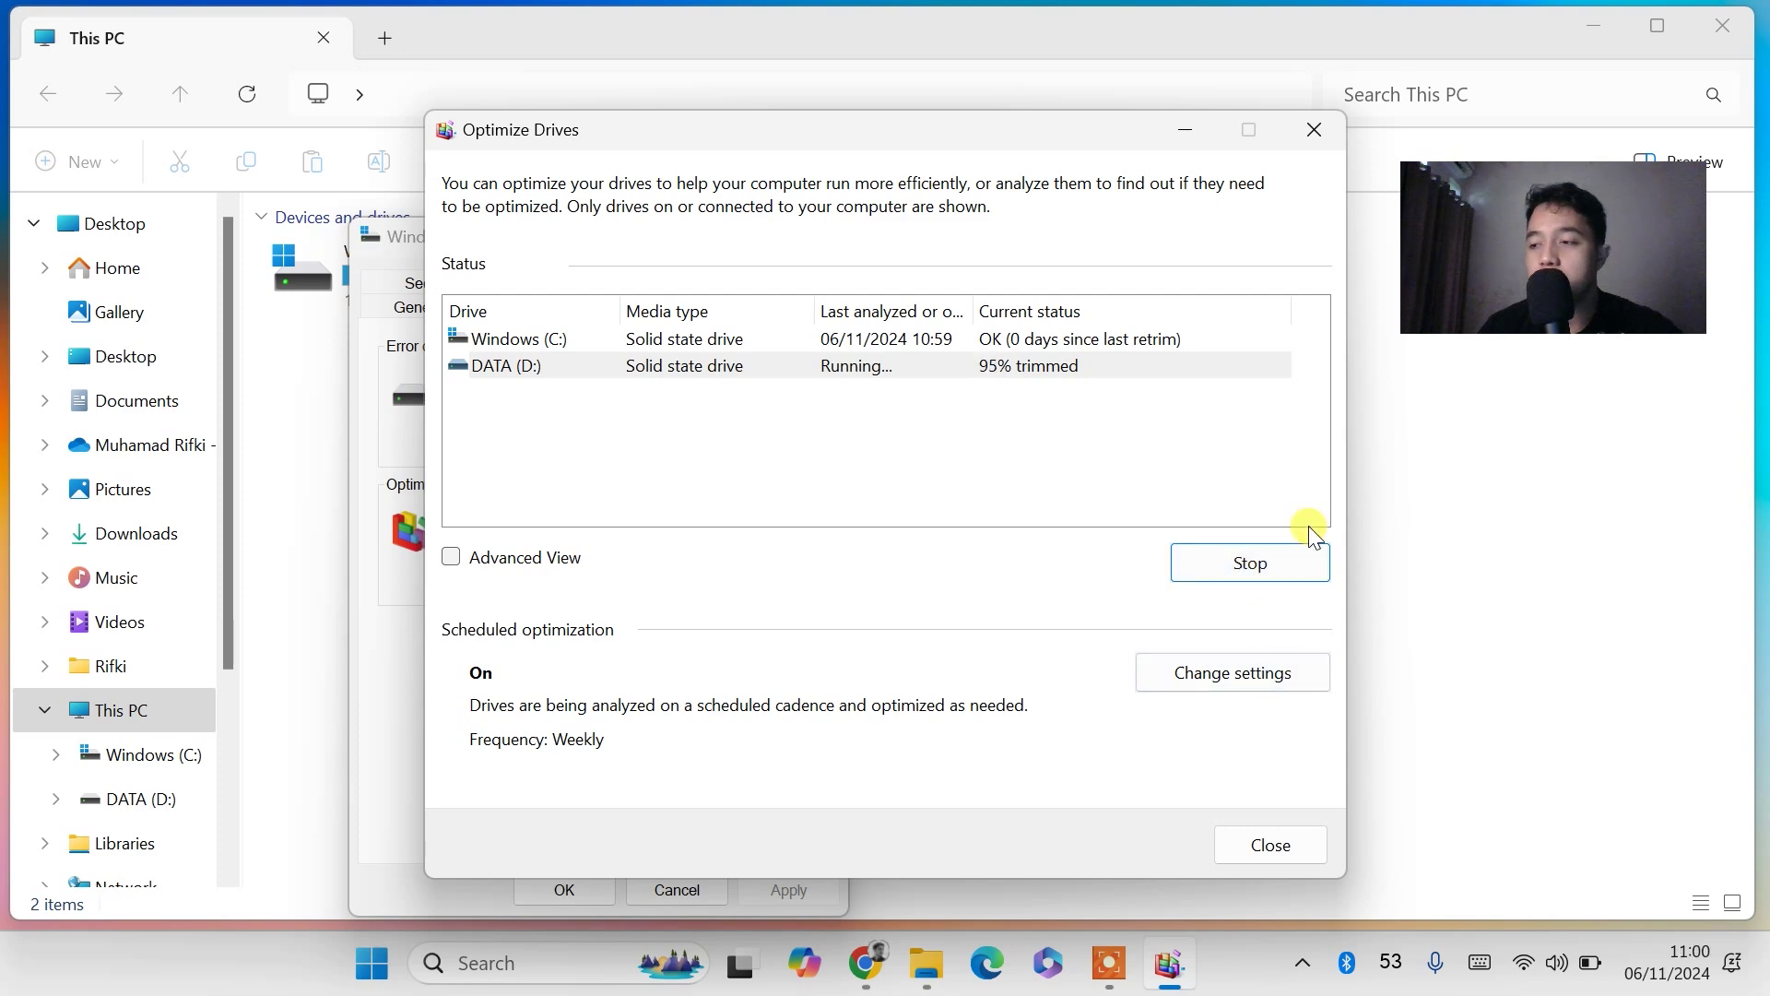
click(1256, 841)
click(1248, 130)
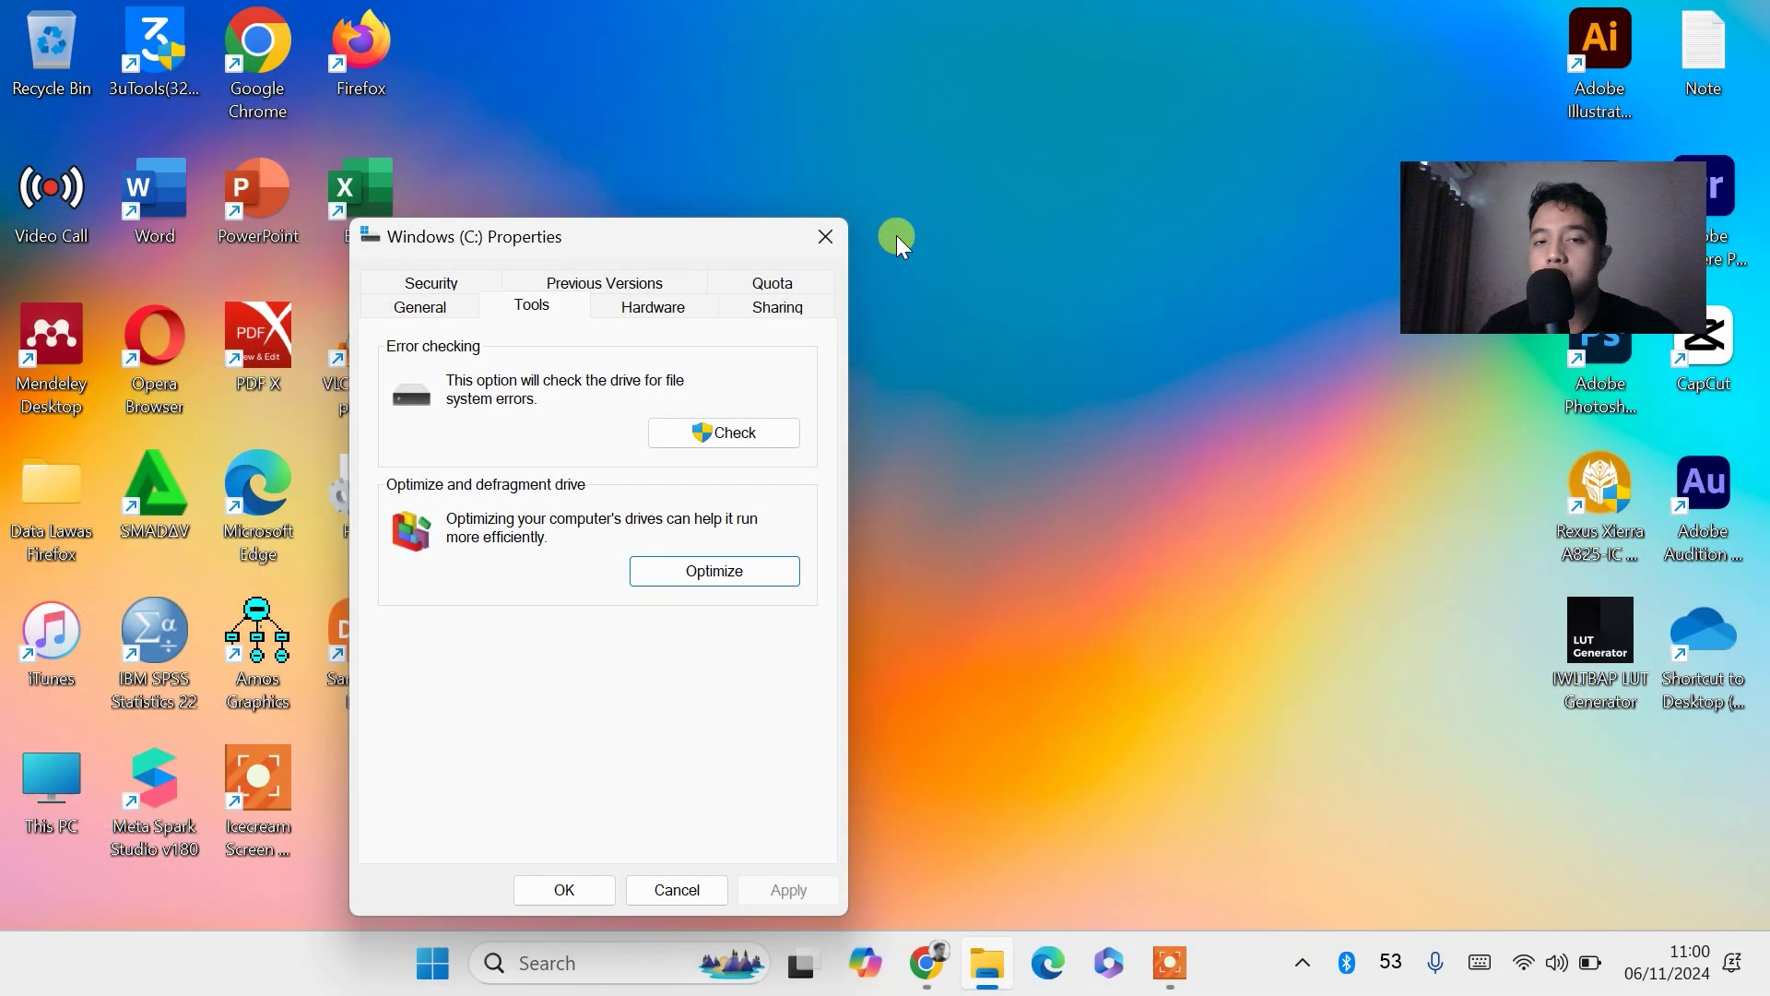
click(825, 232)
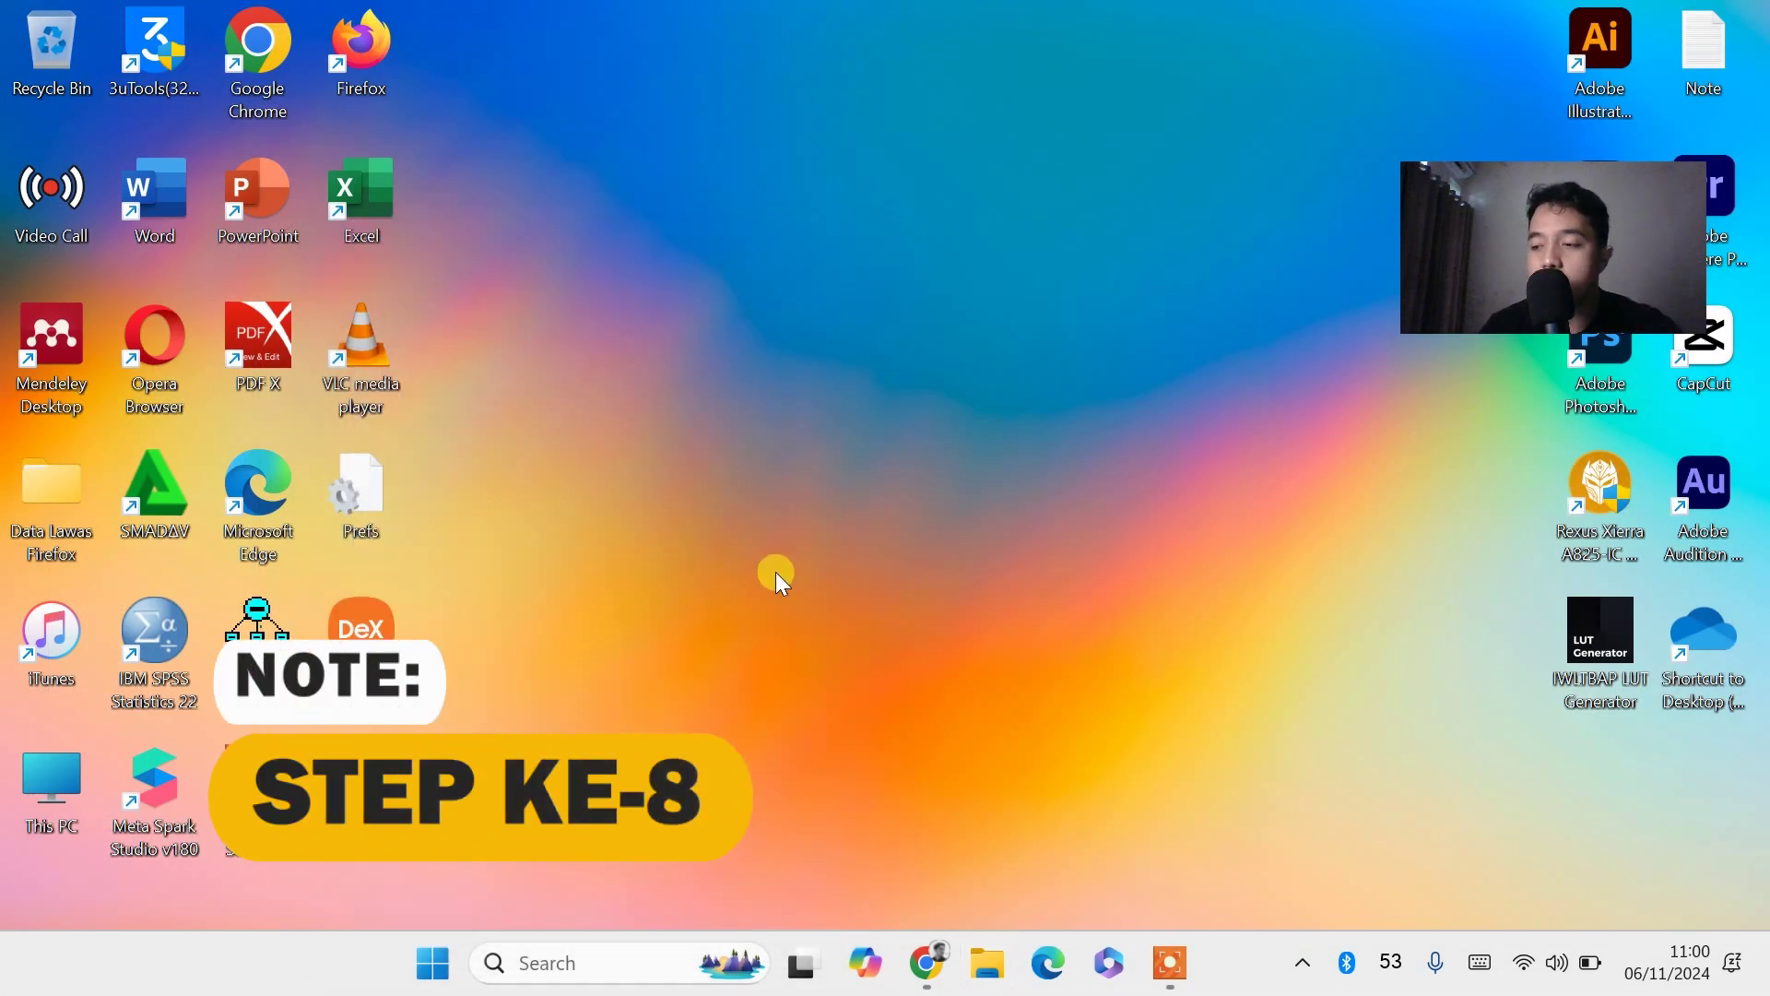
Step: Open System Configuration by running msconfig
right_click(435, 968)
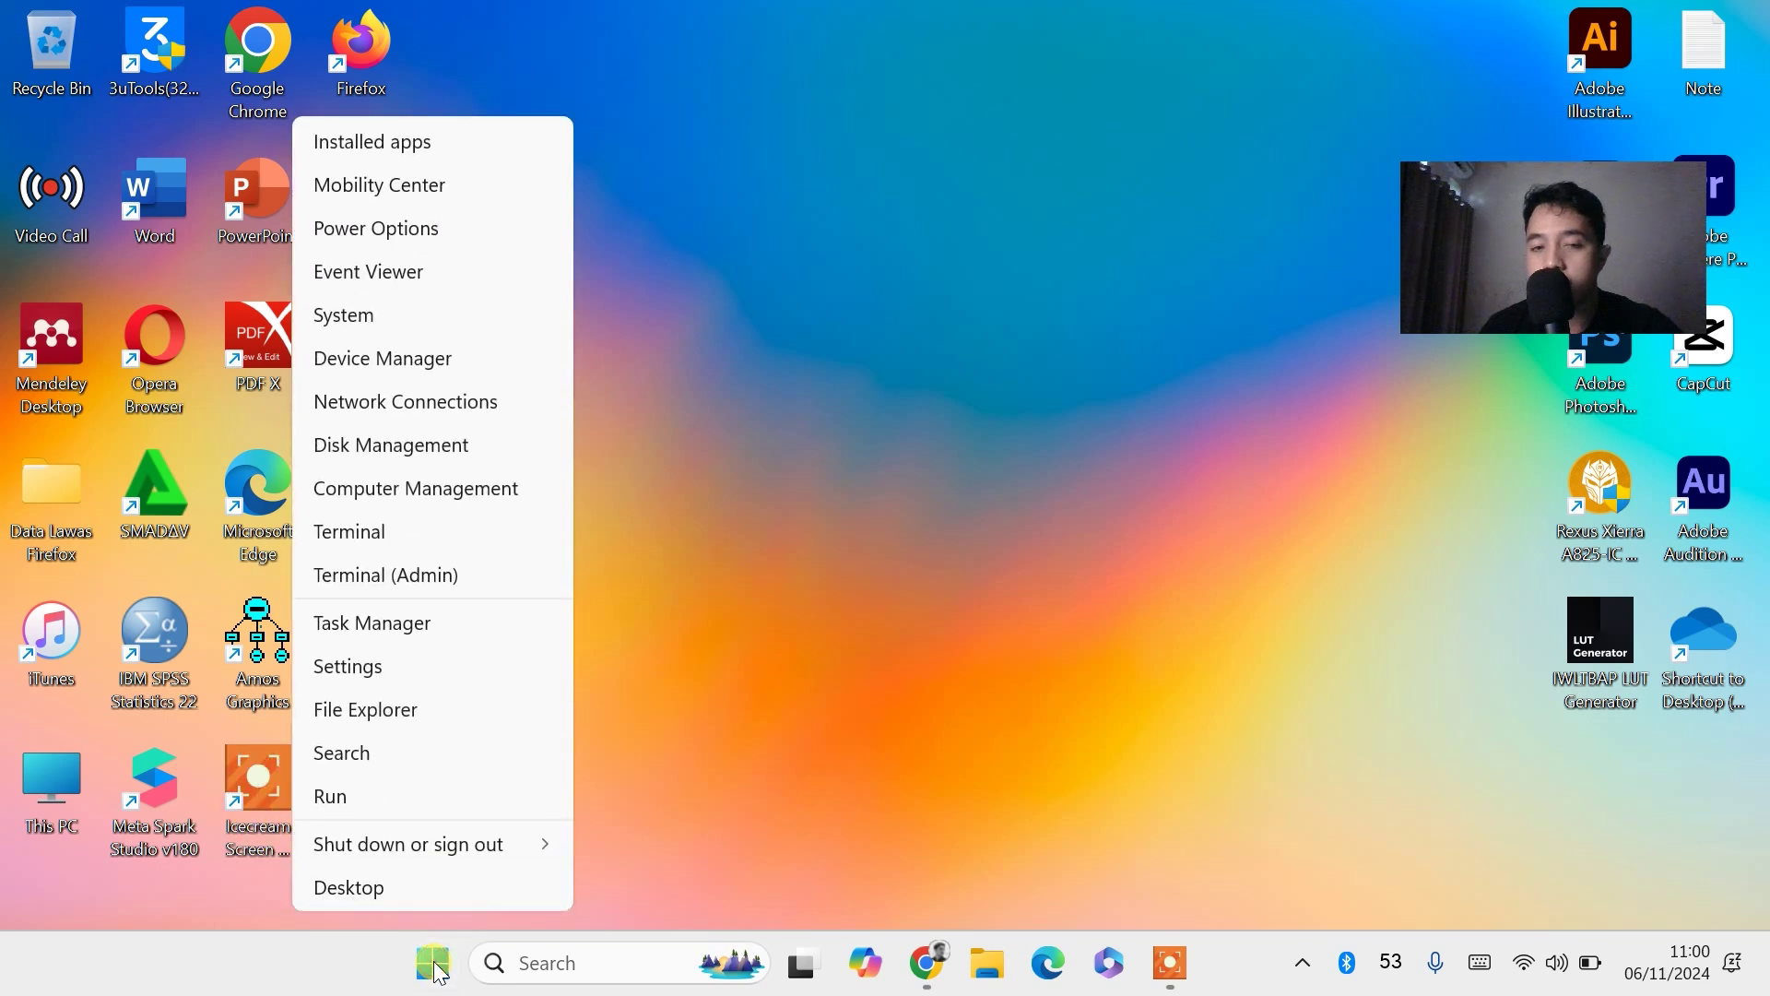
click(424, 798)
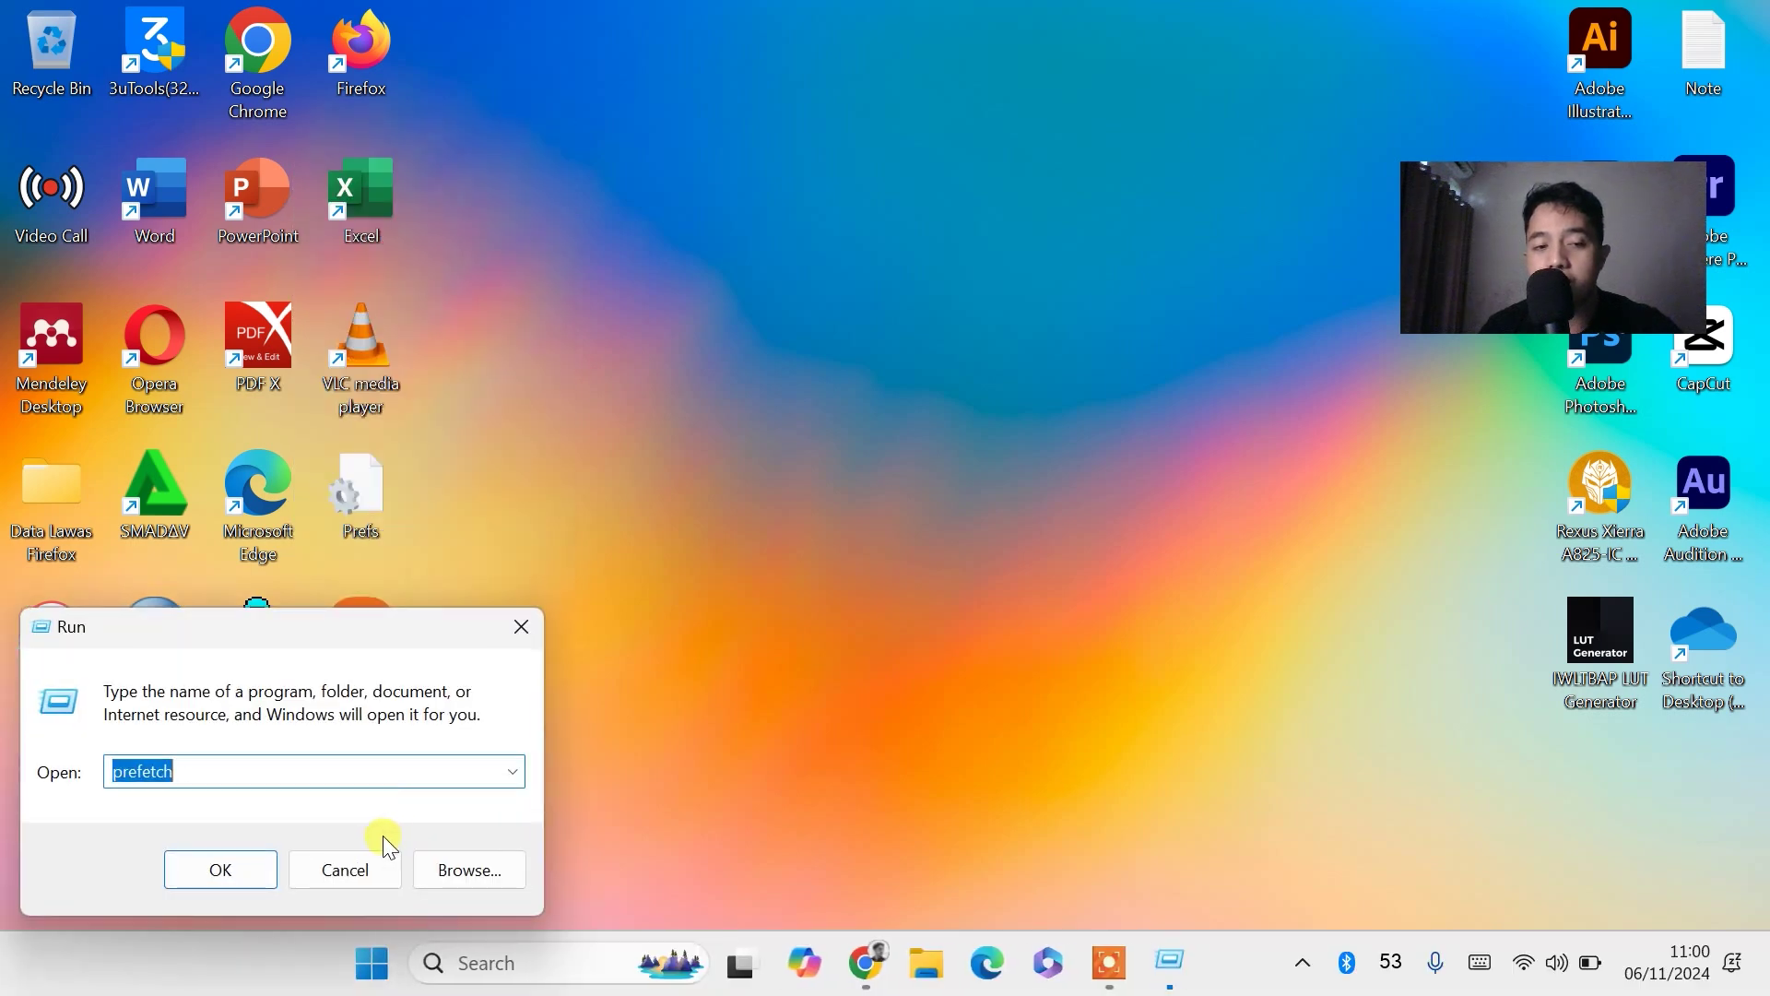
text(msconfig)
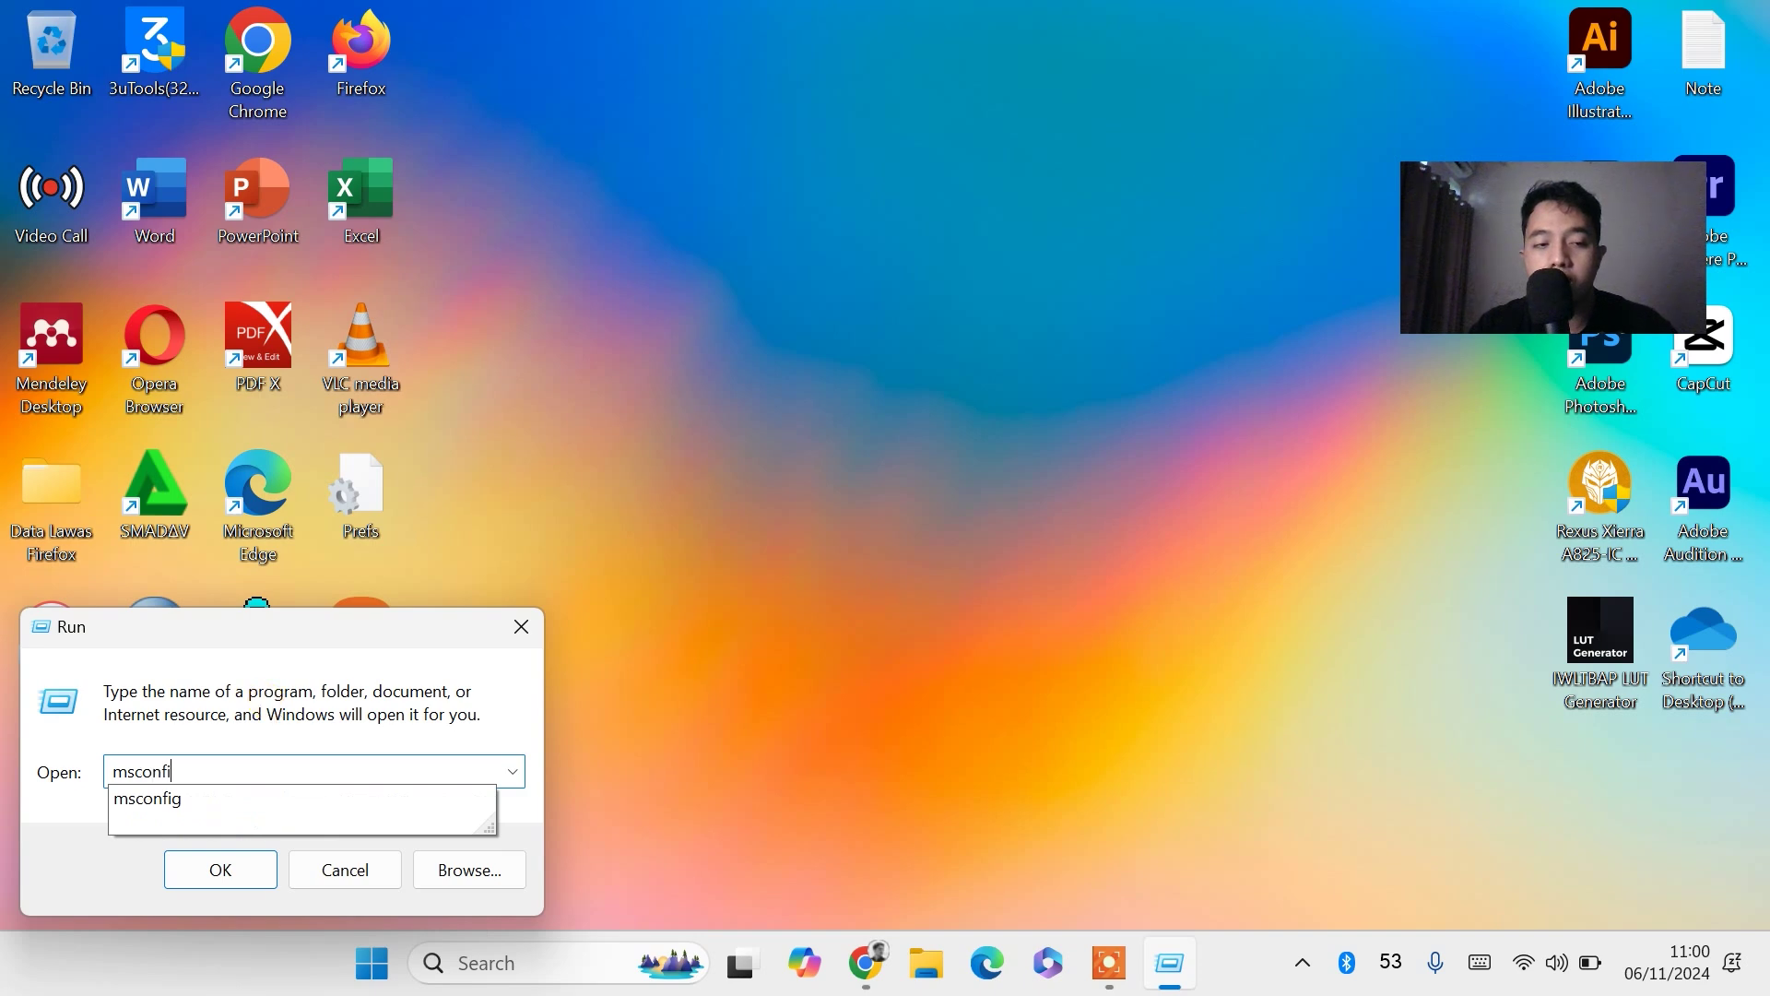
click(219, 884)
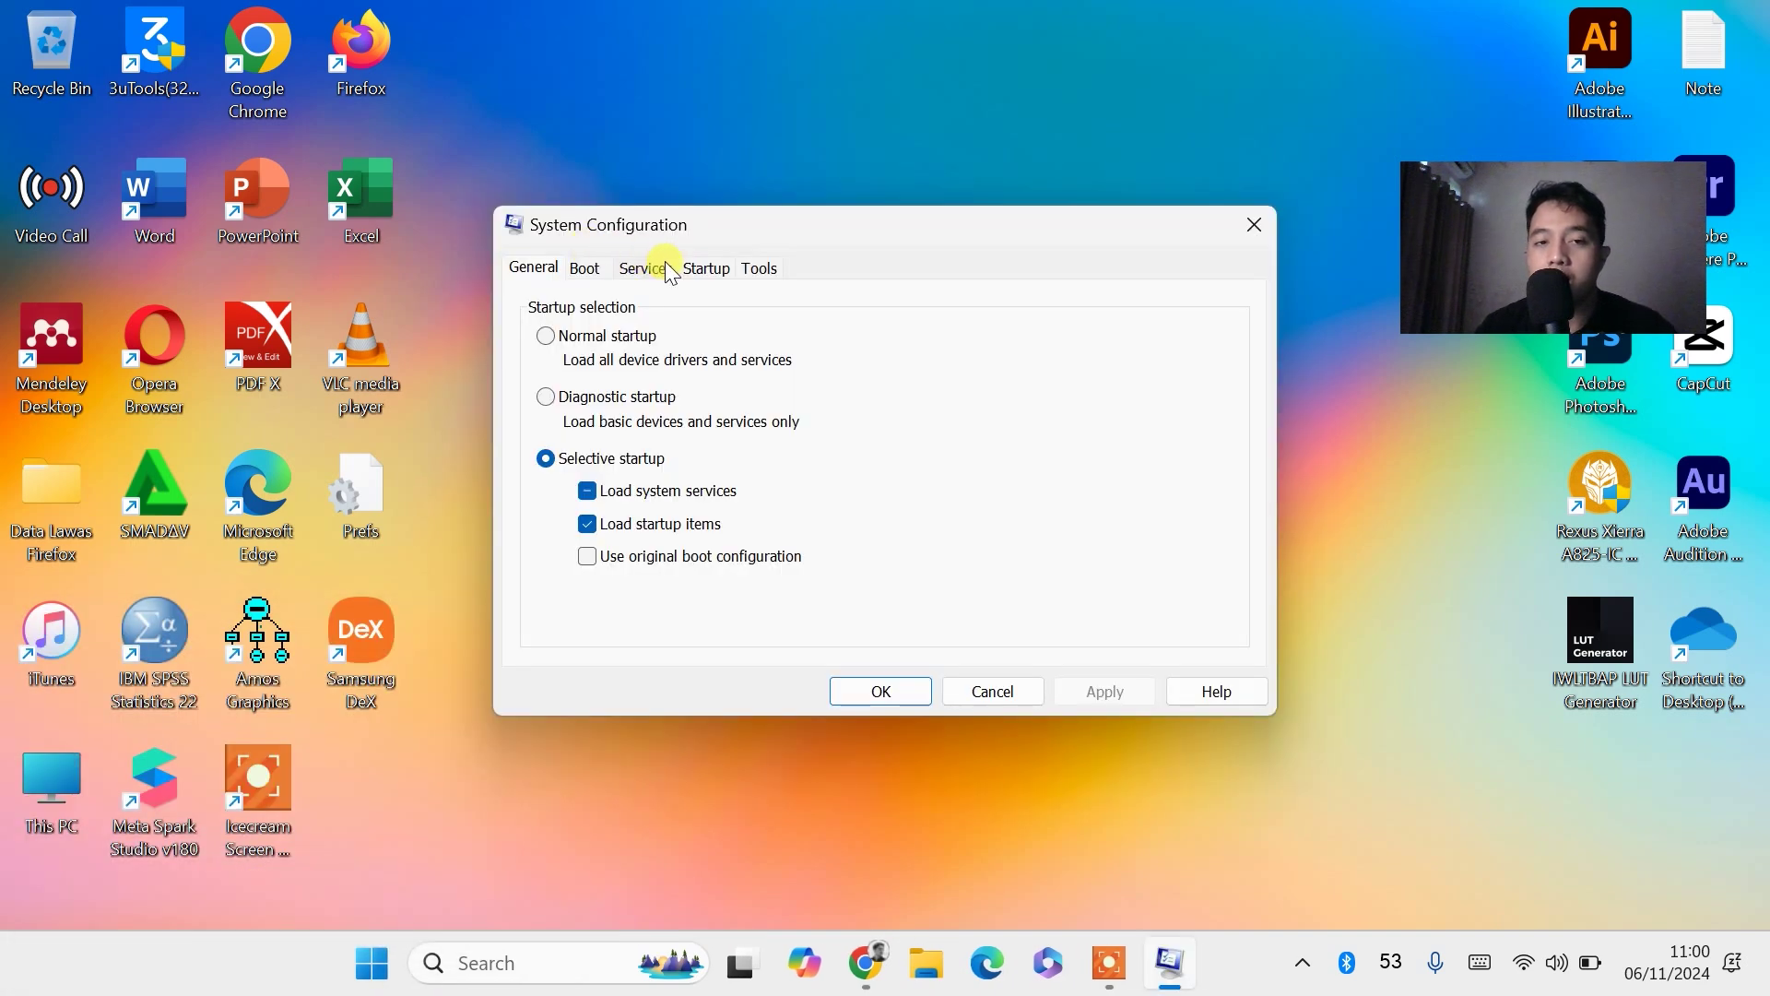
Step: Review the services, leave the Adobe Genuine Software Integrity and Apple Mobile Device services disabled, and apply the configuration
click(661, 269)
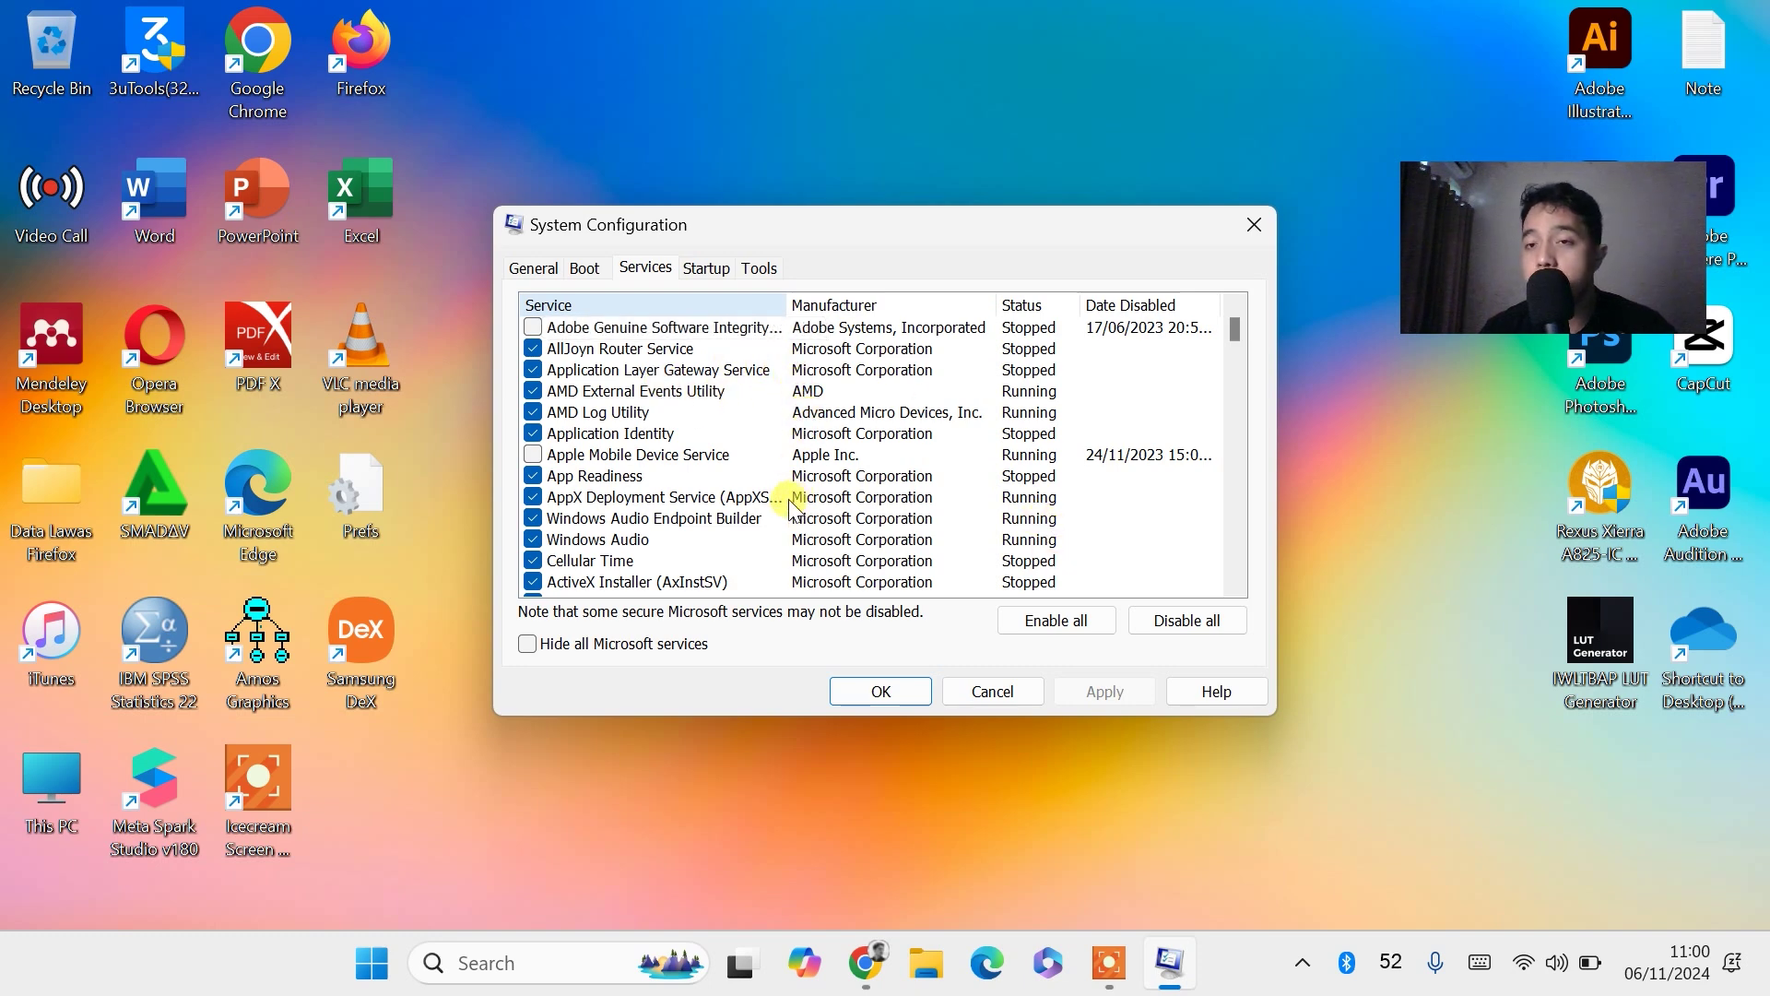
scroll(825, 498, down, 4)
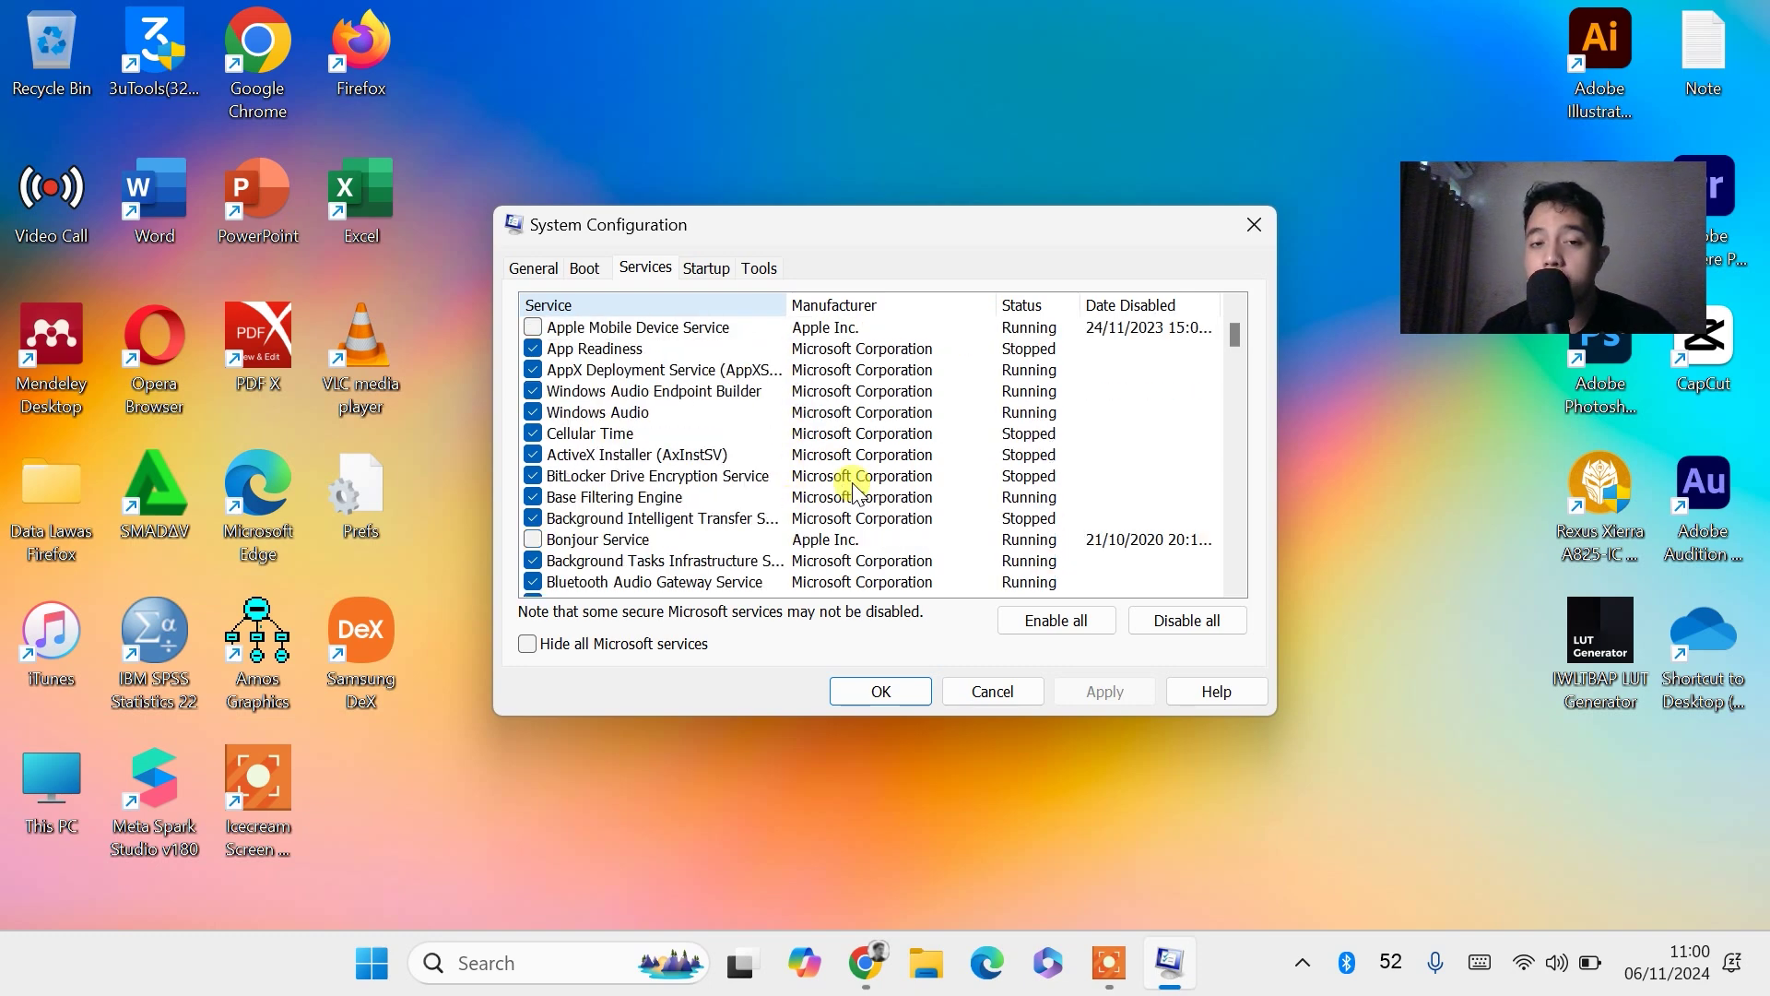
scroll(857, 496, down, 5)
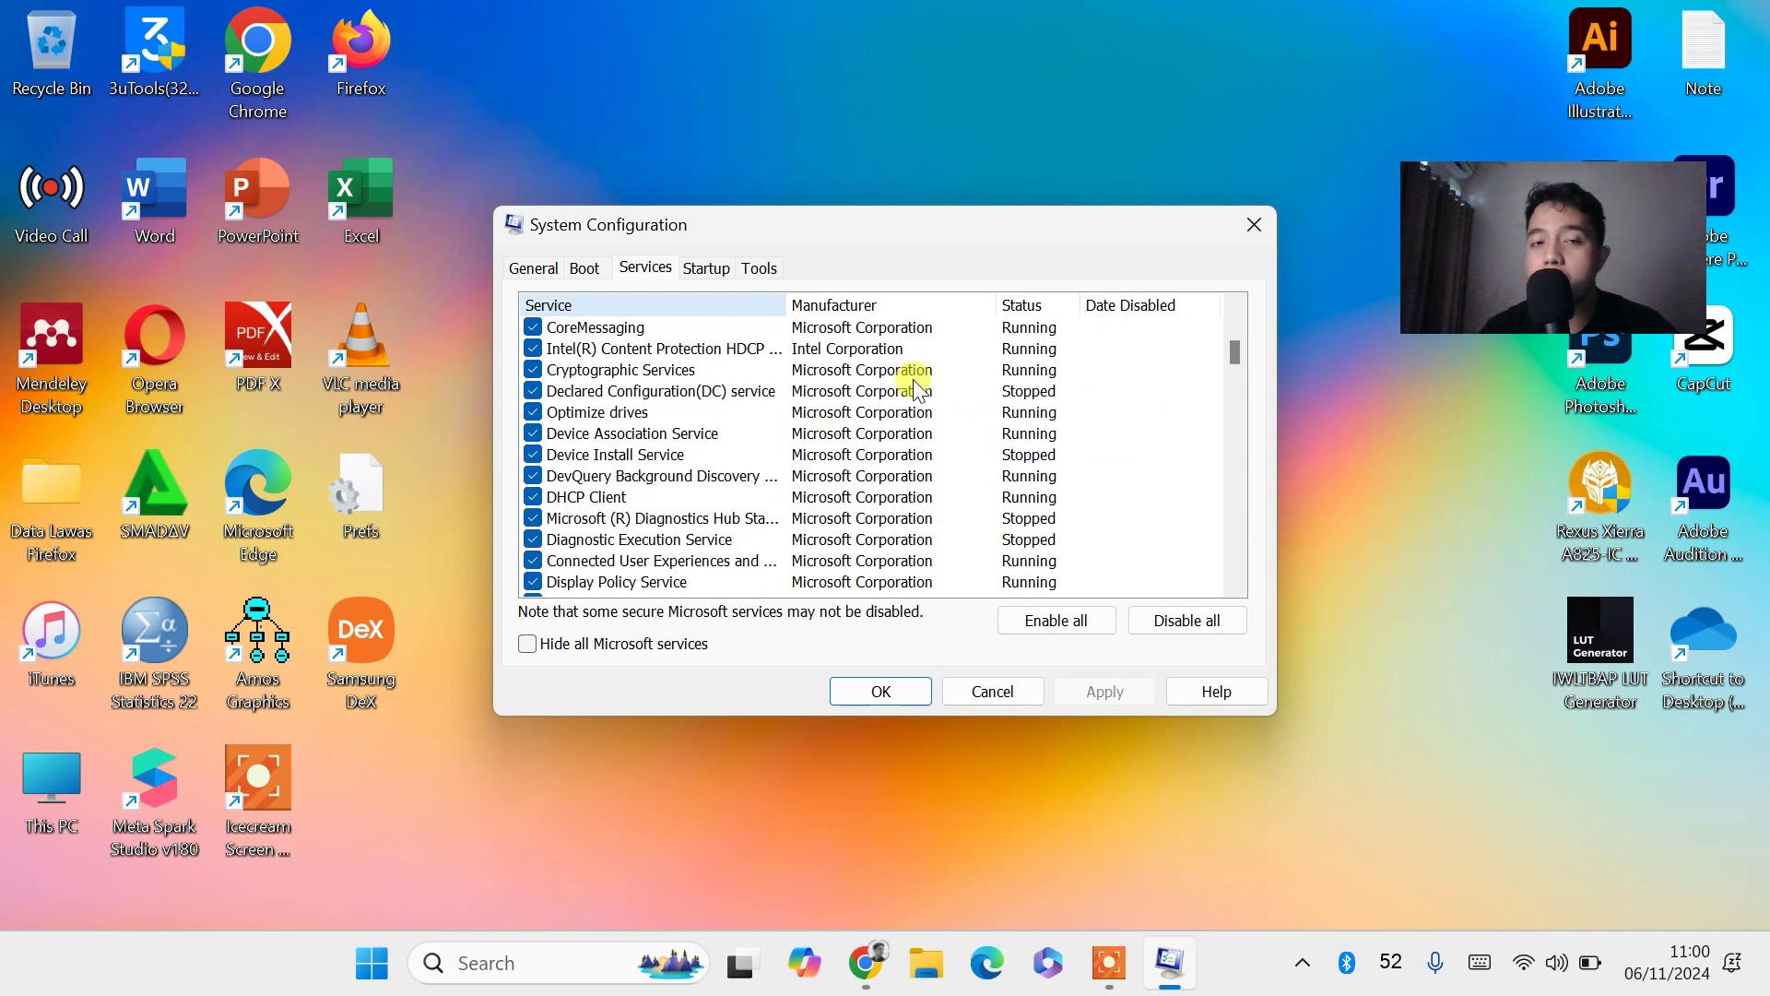
scroll(922, 406, down, 2)
scroll(958, 369, up, 4)
scroll(959, 378, up, 7)
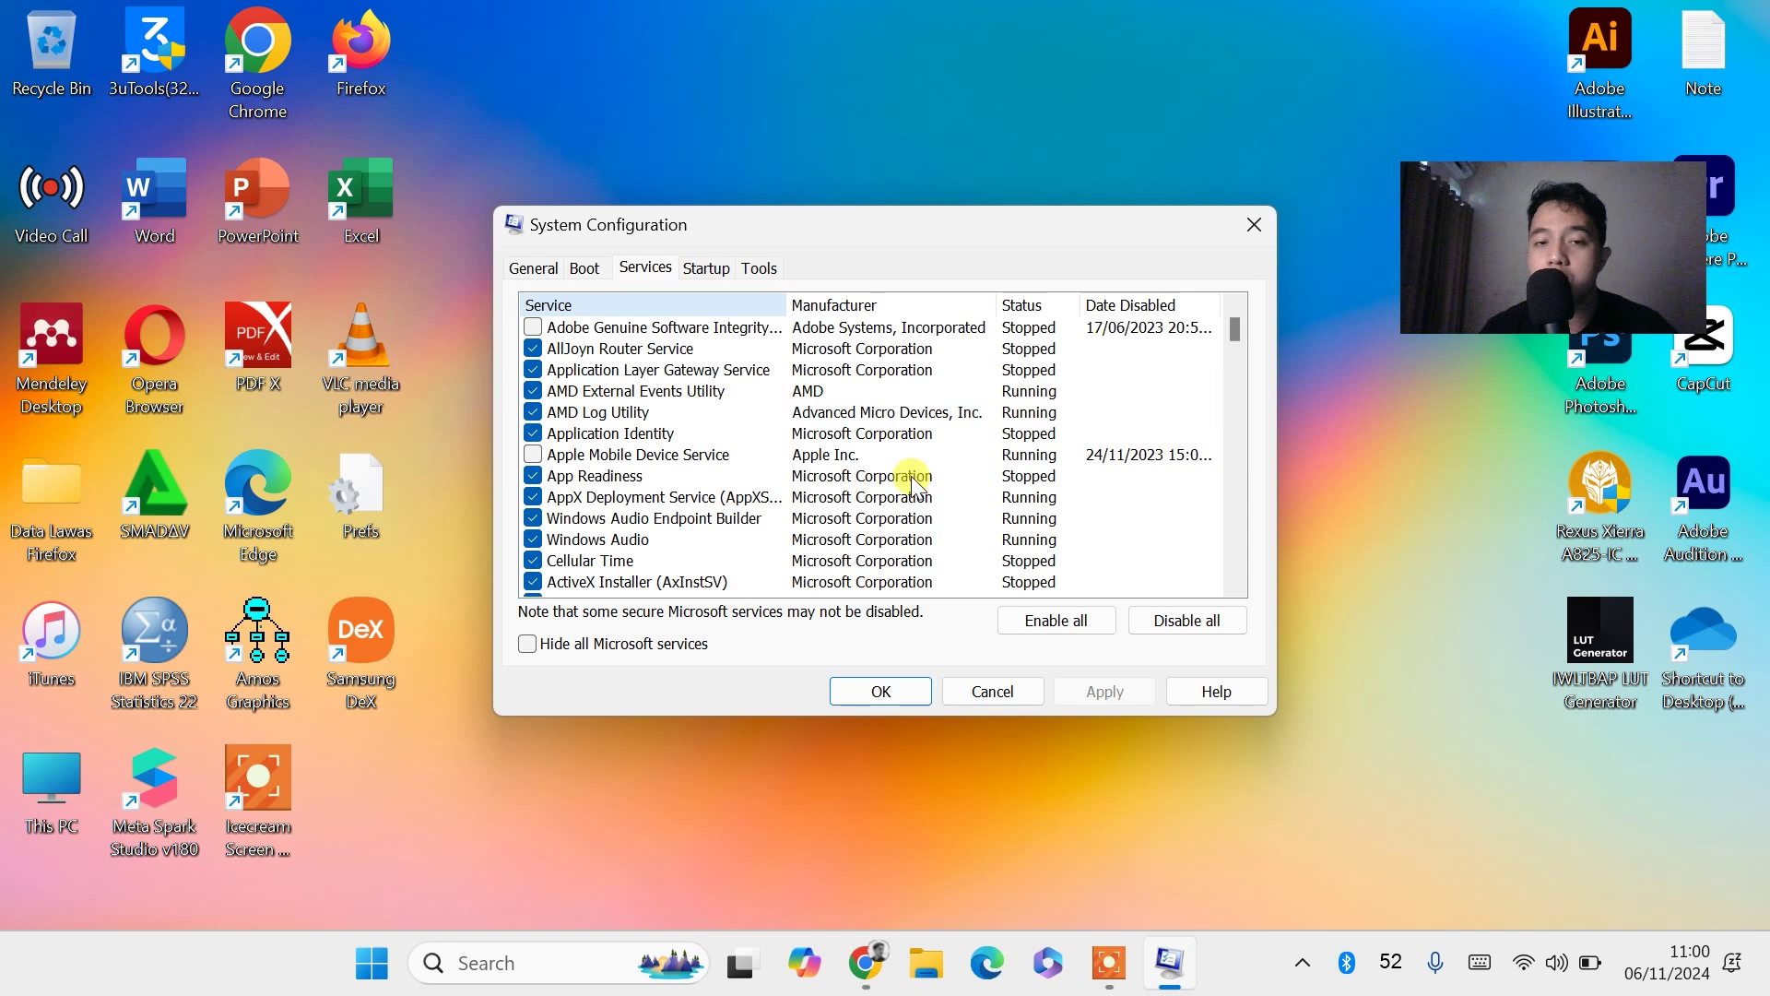
click(533, 455)
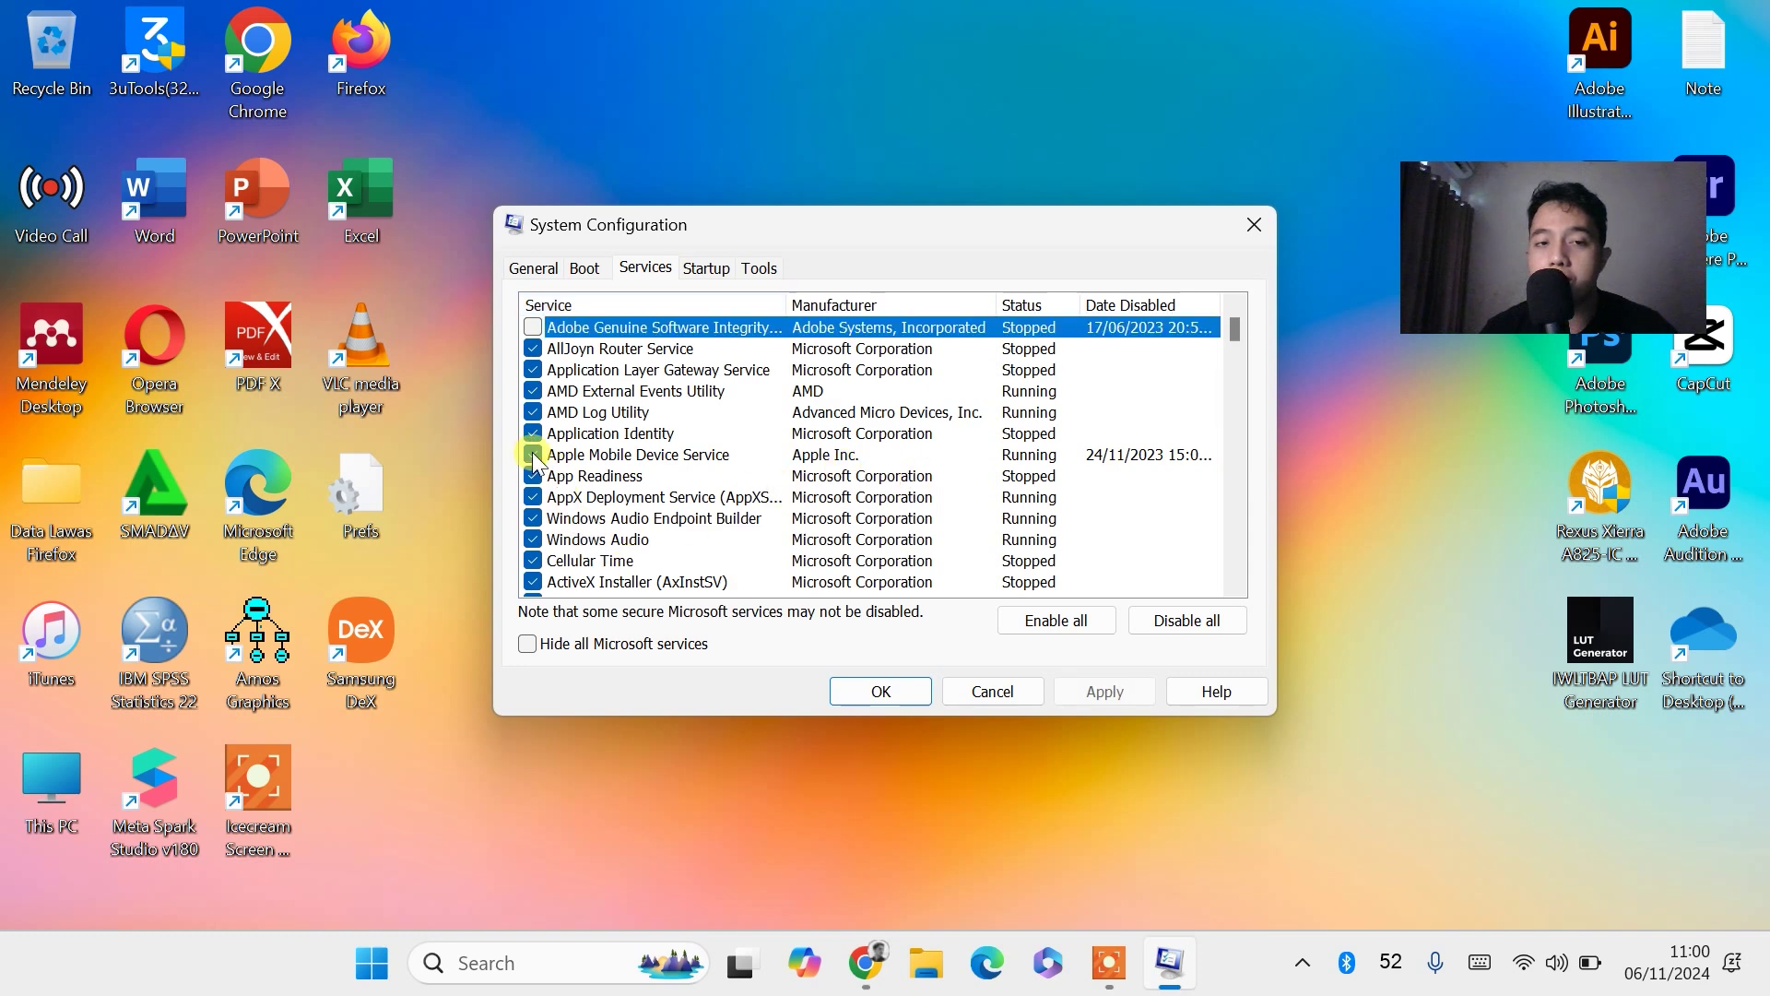
click(534, 329)
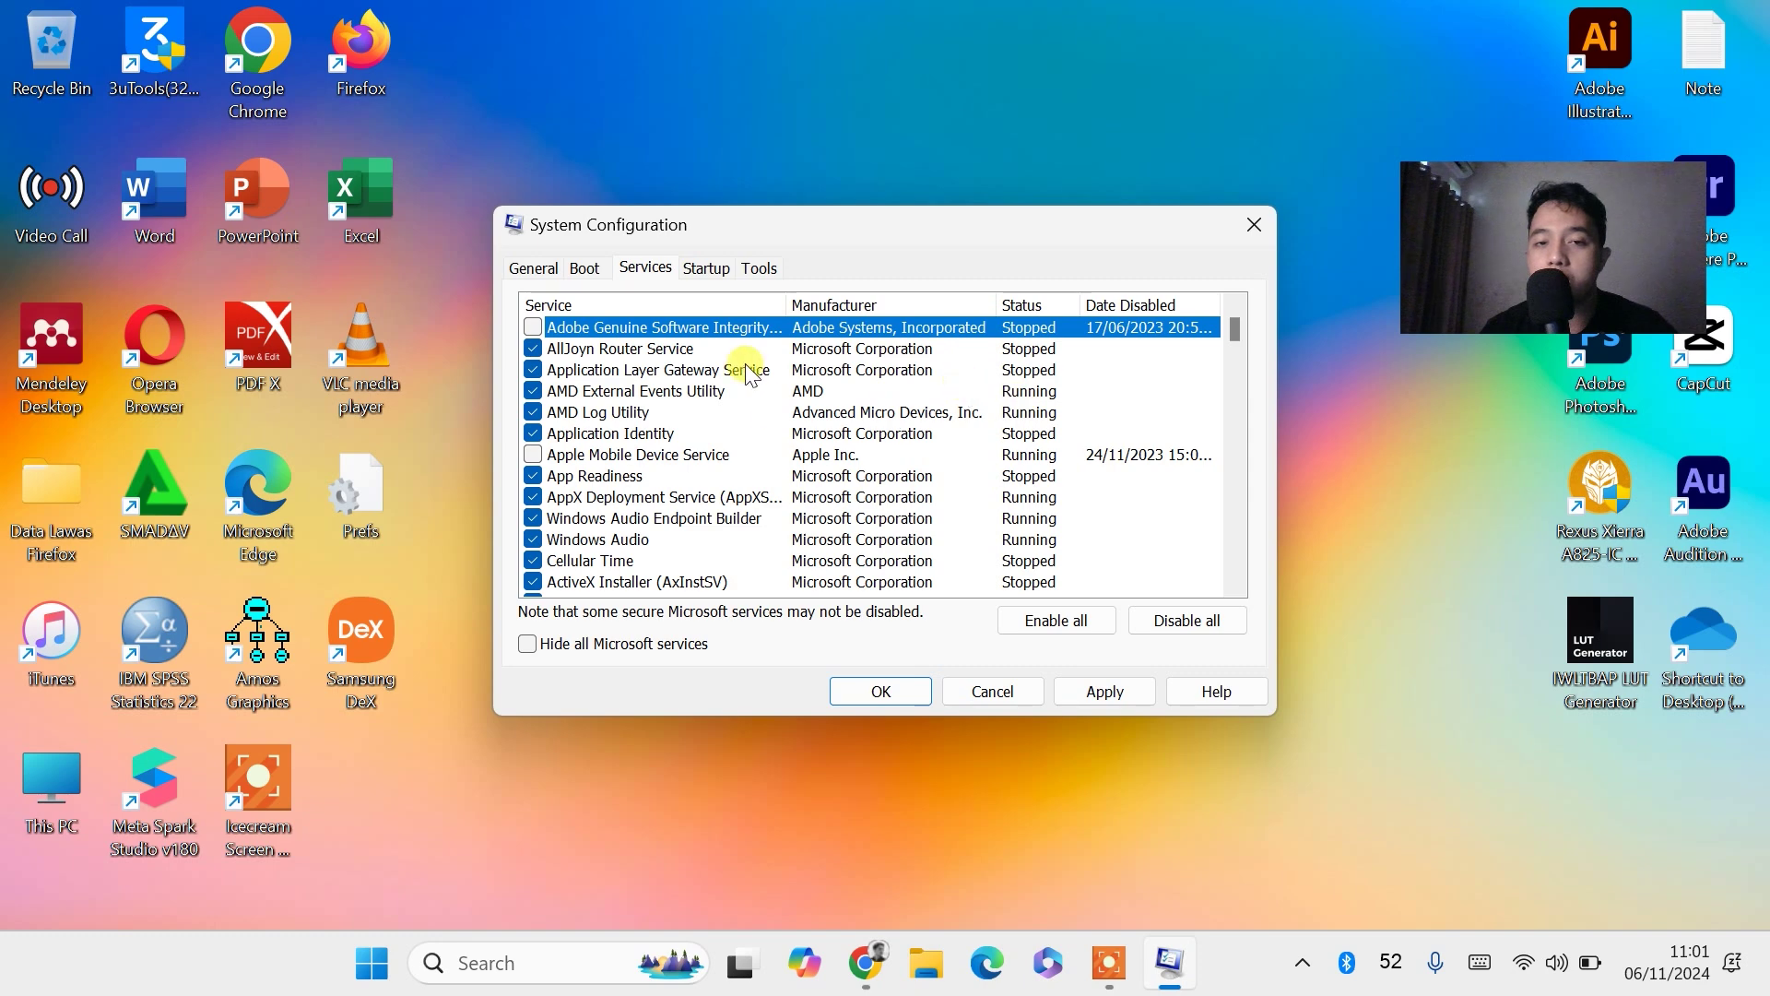
click(533, 329)
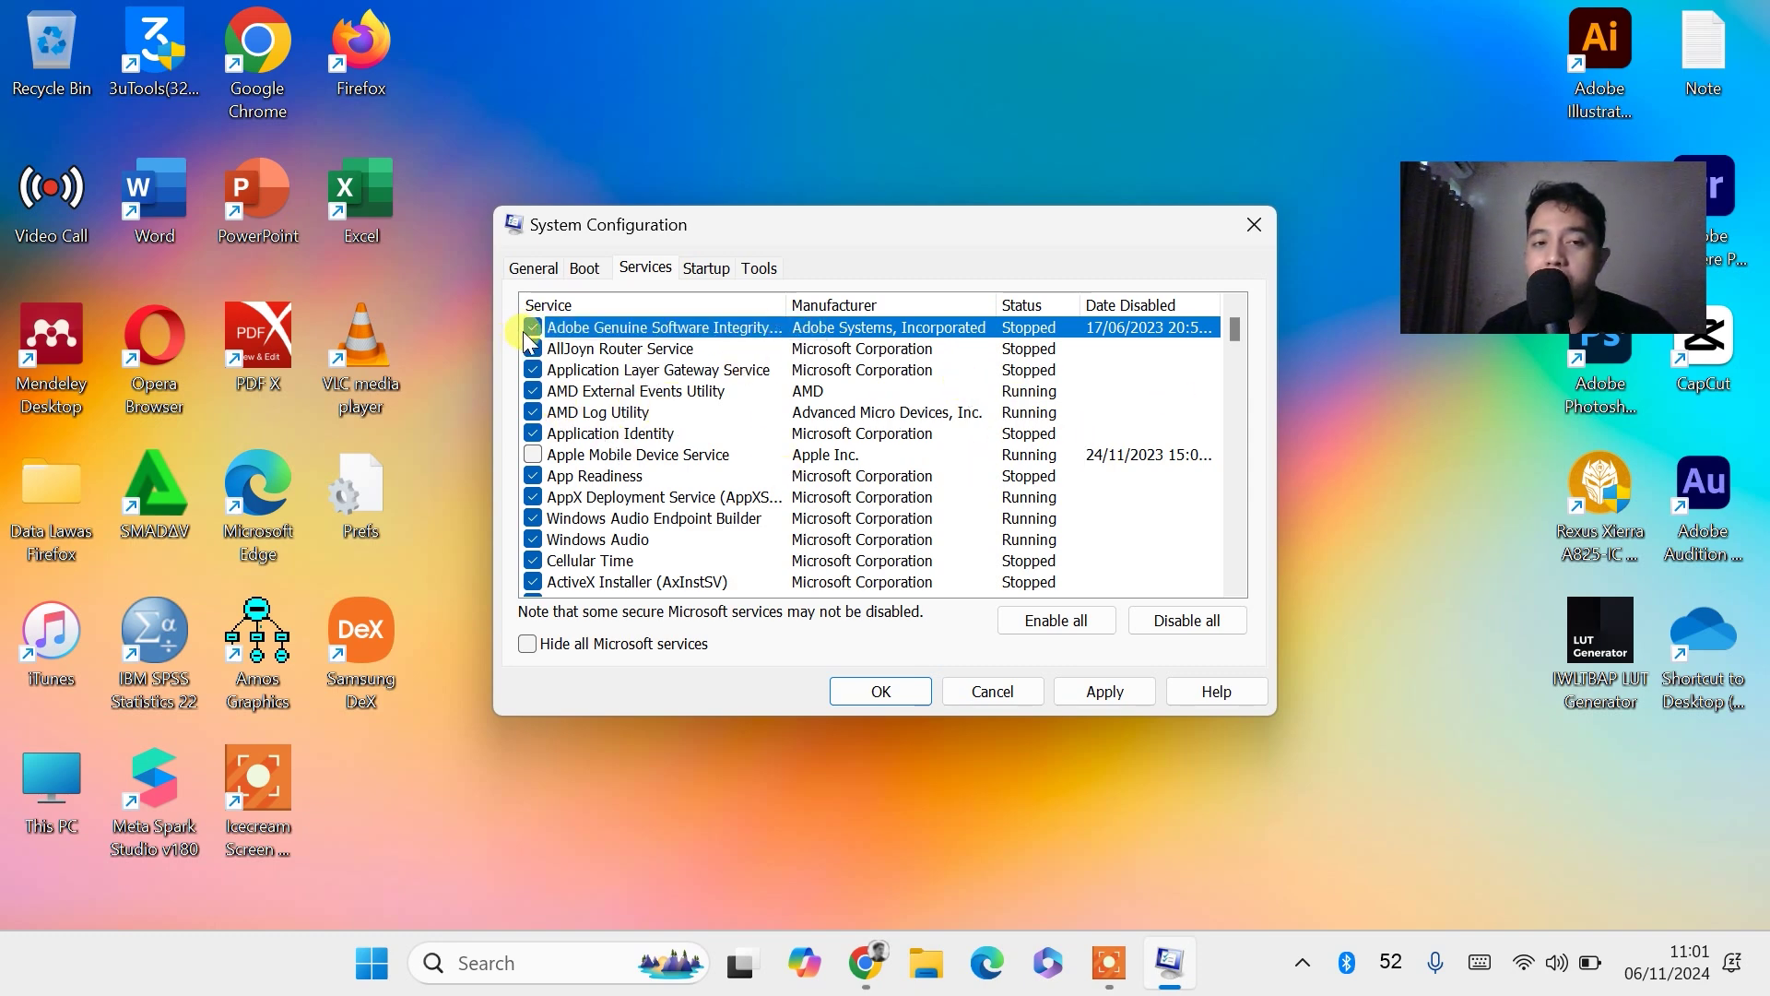
click(533, 329)
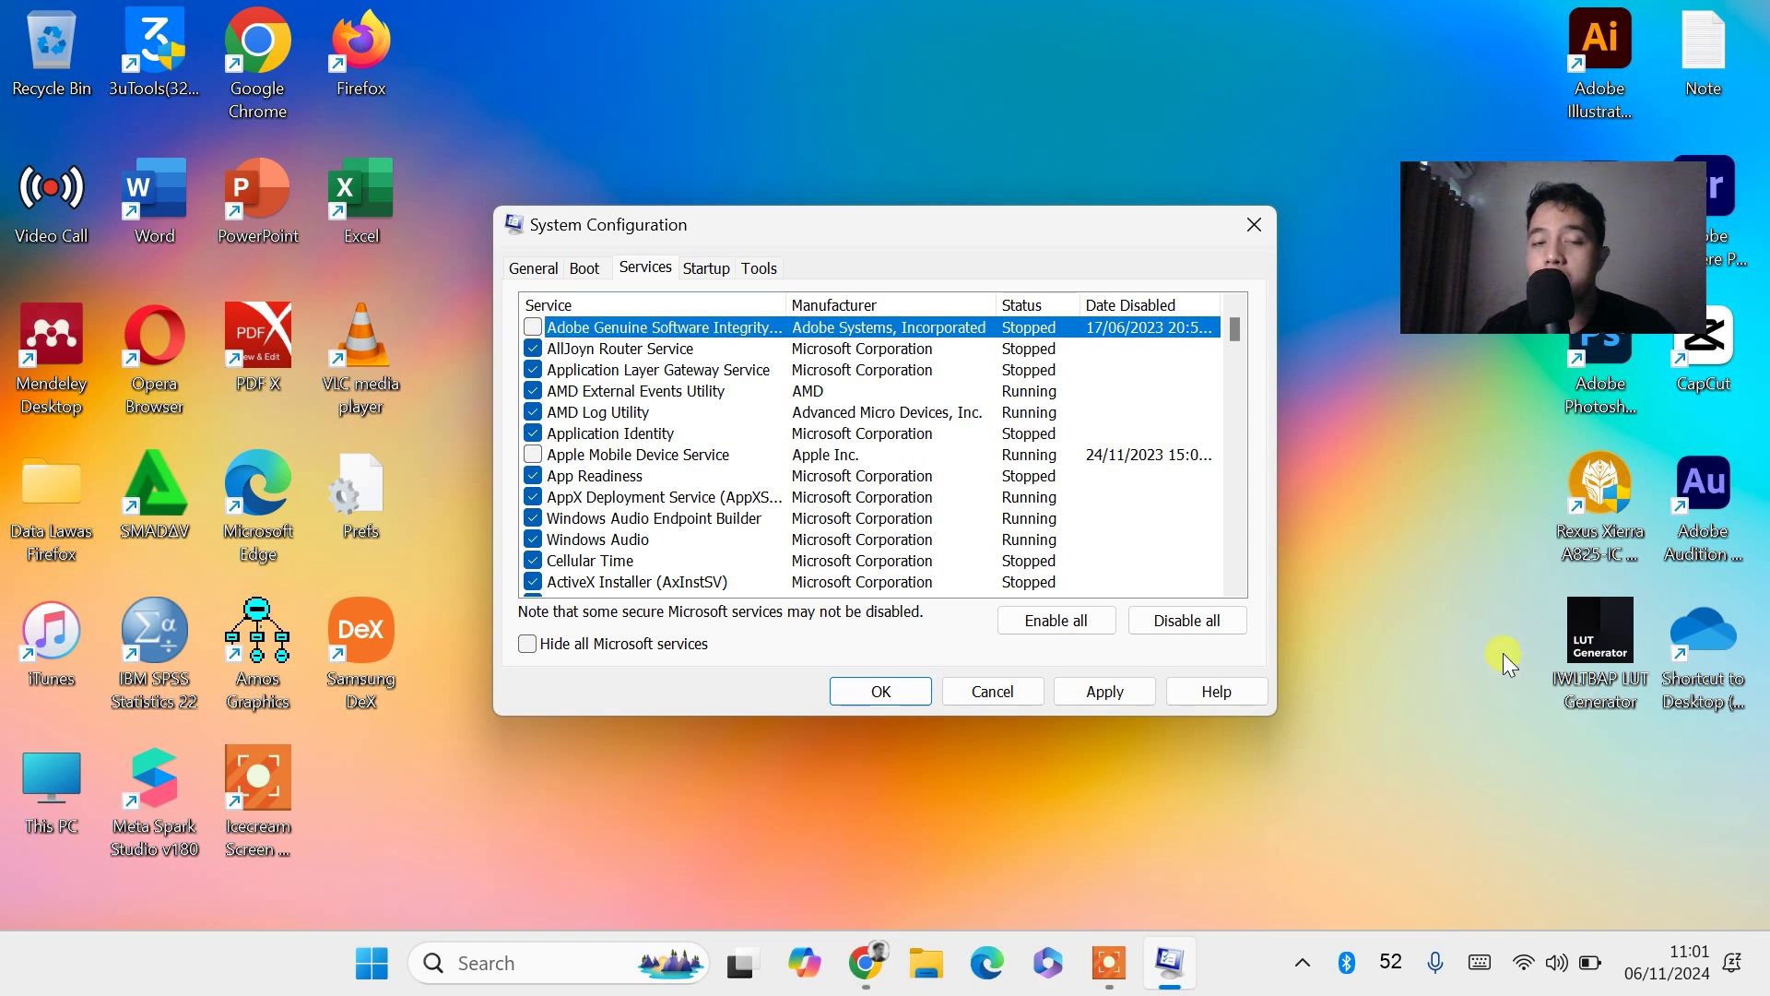
click(1112, 693)
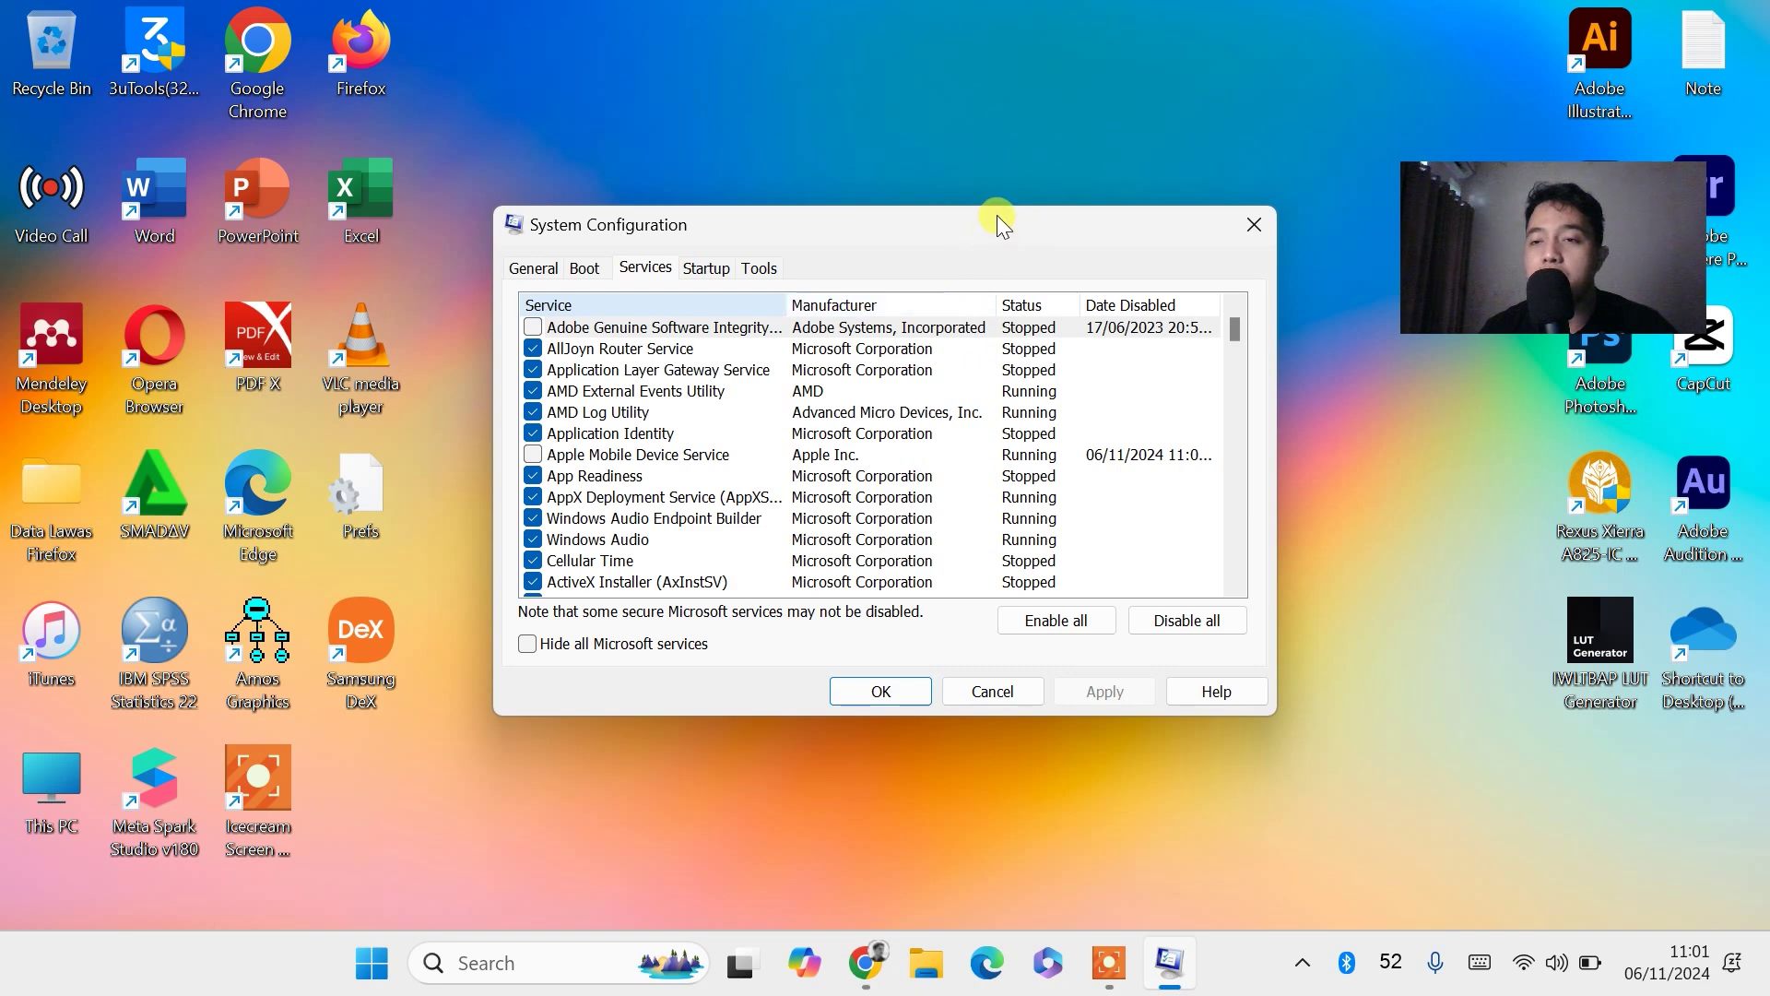
Step: Open the startup apps in Task Manager from System Configuration and disable PDF X Service at startup
click(712, 268)
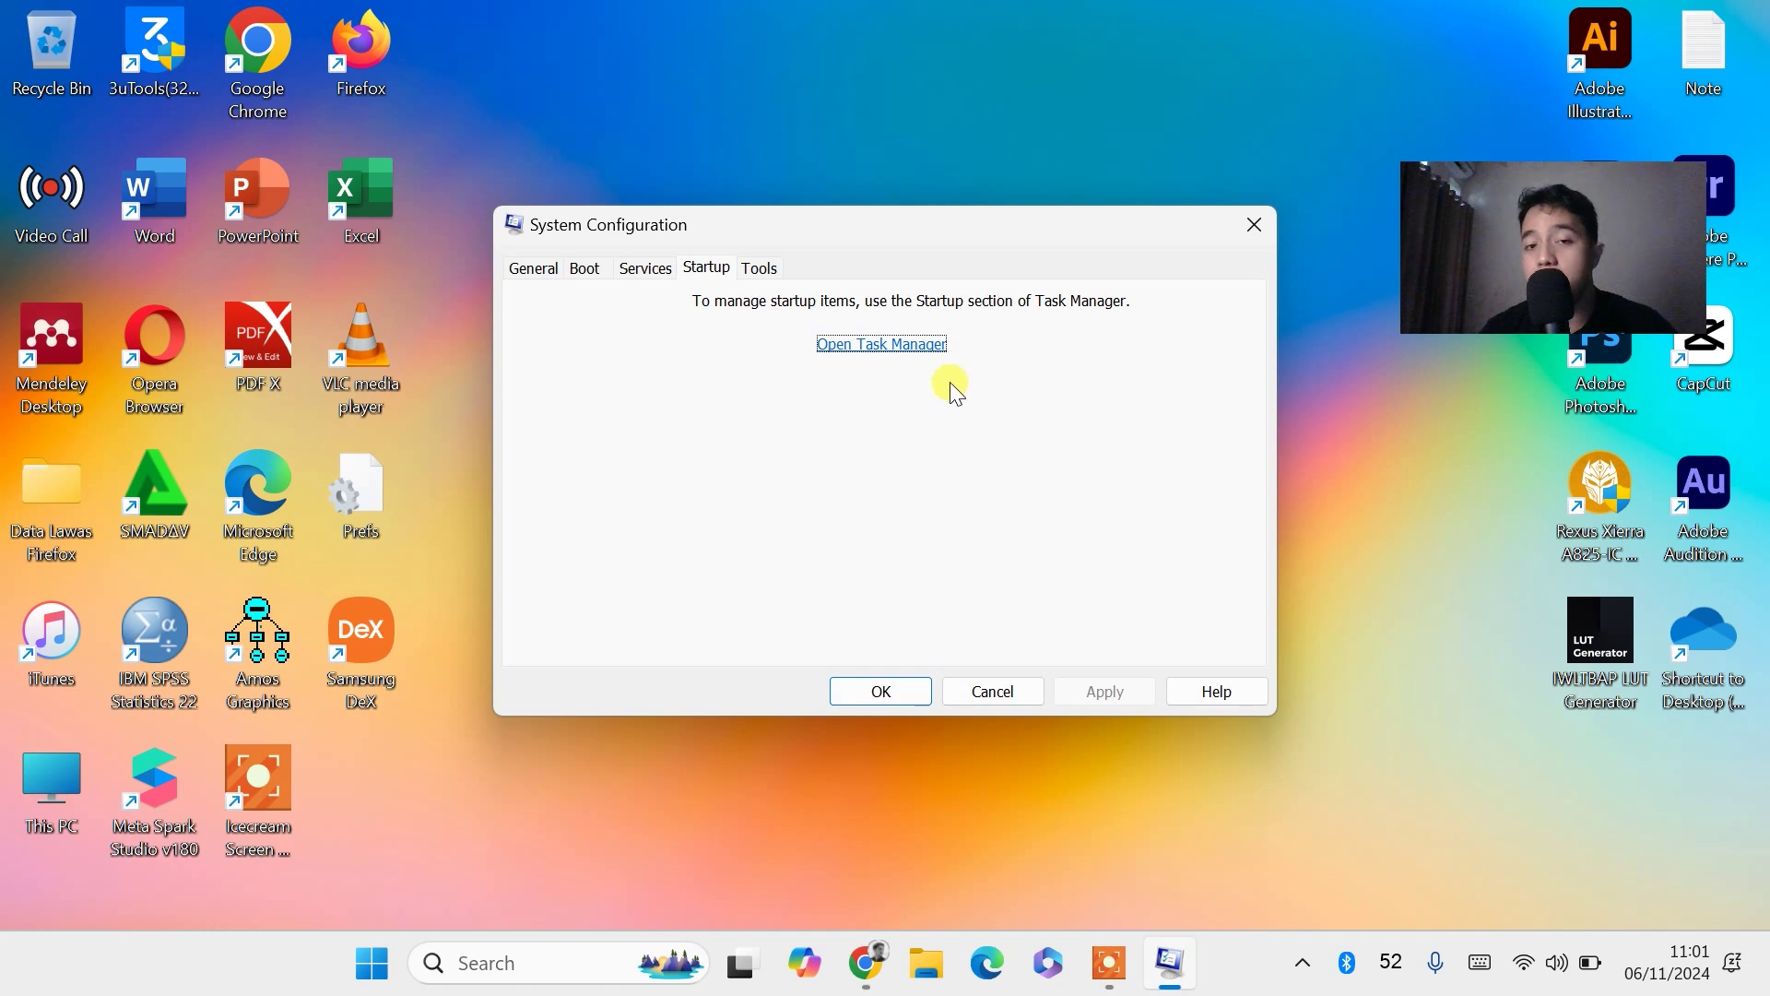
click(917, 355)
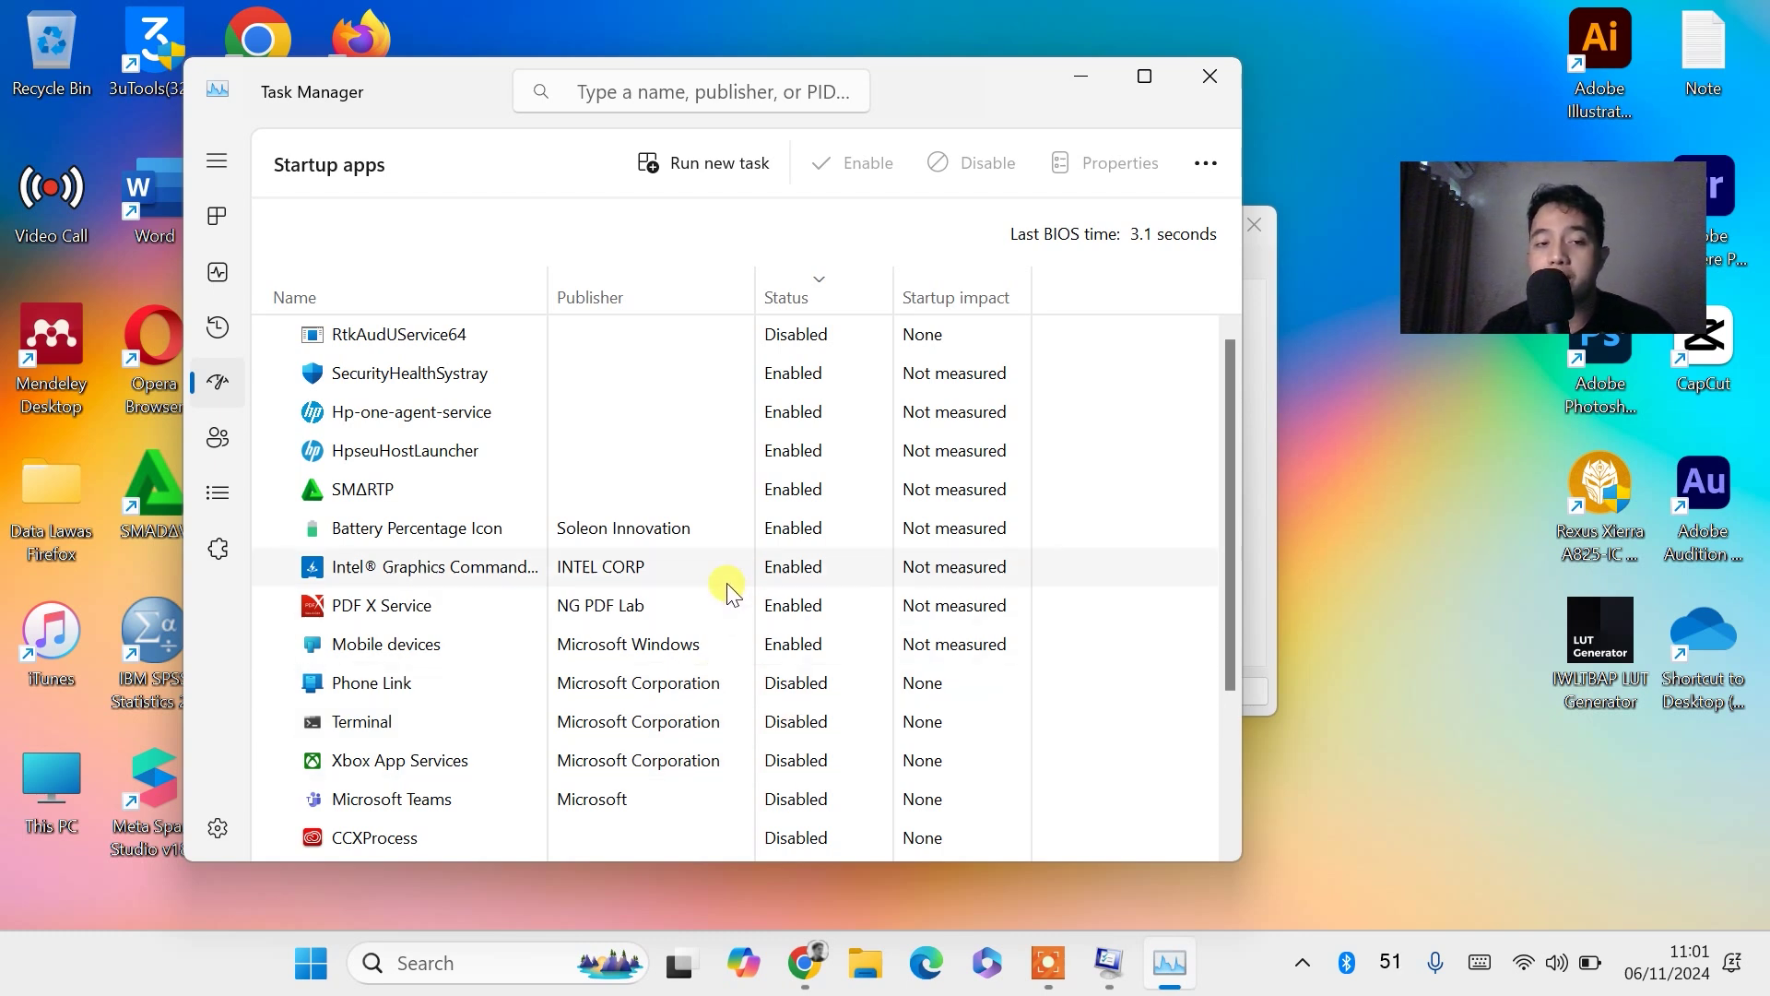
click(341, 608)
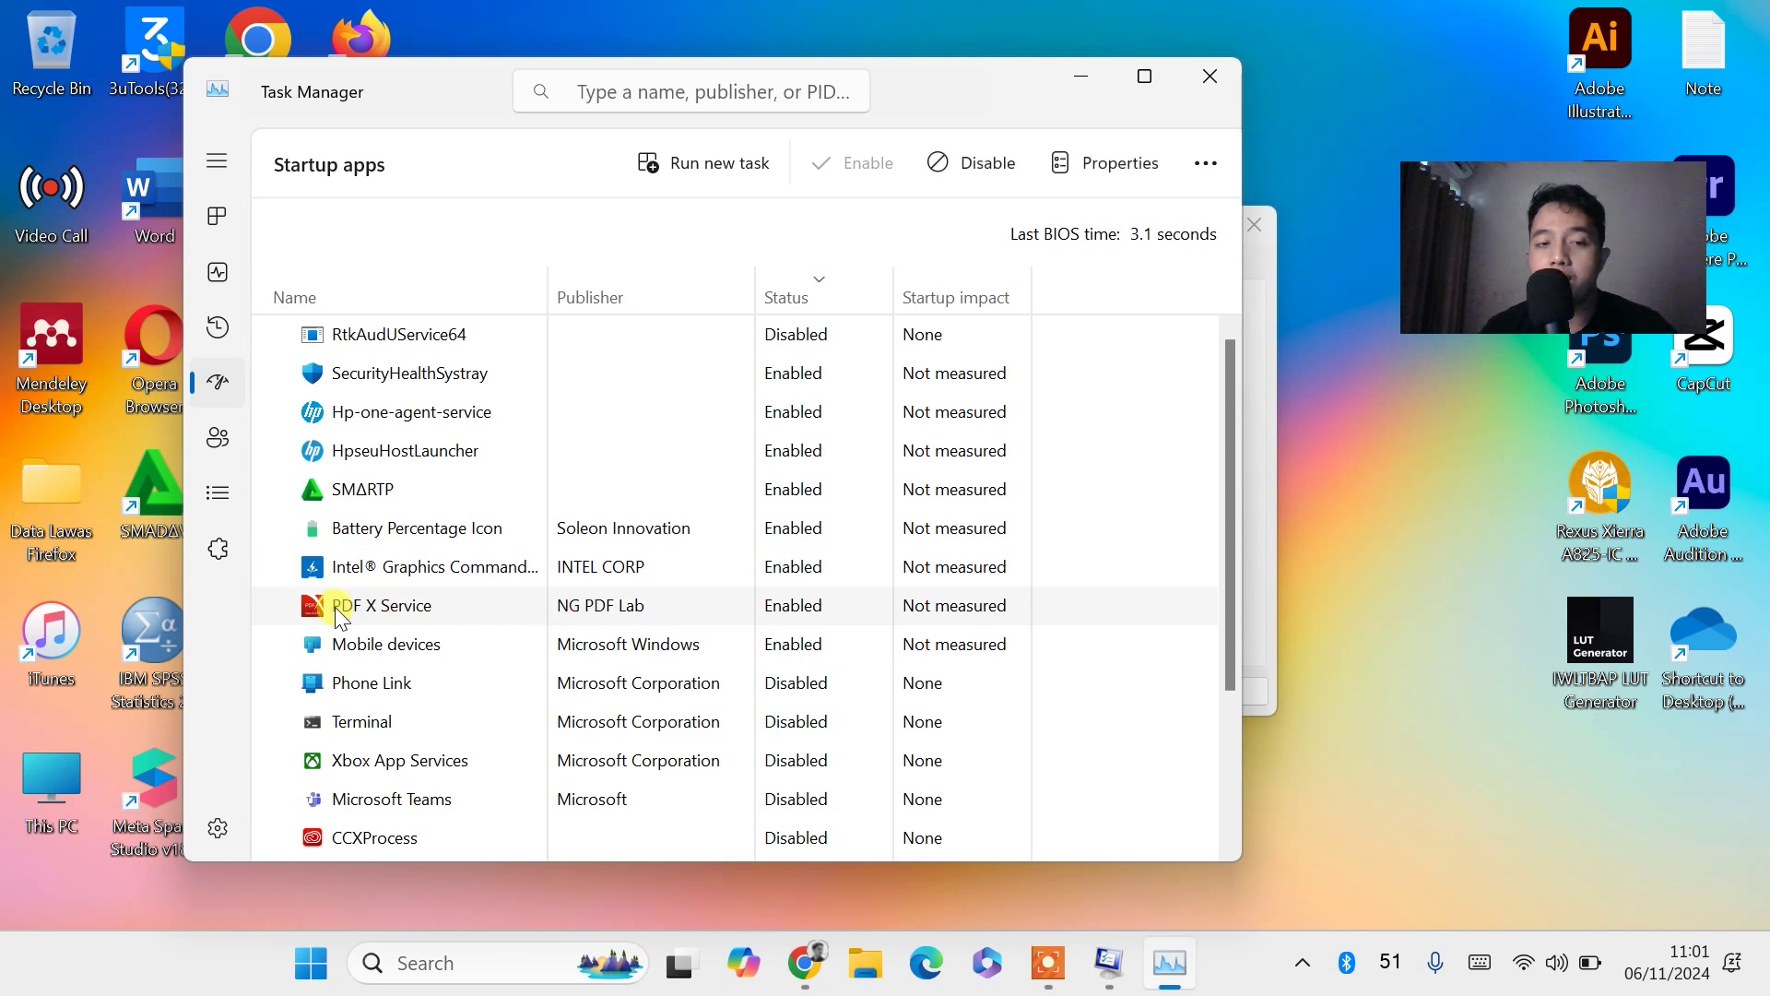
right_click(423, 617)
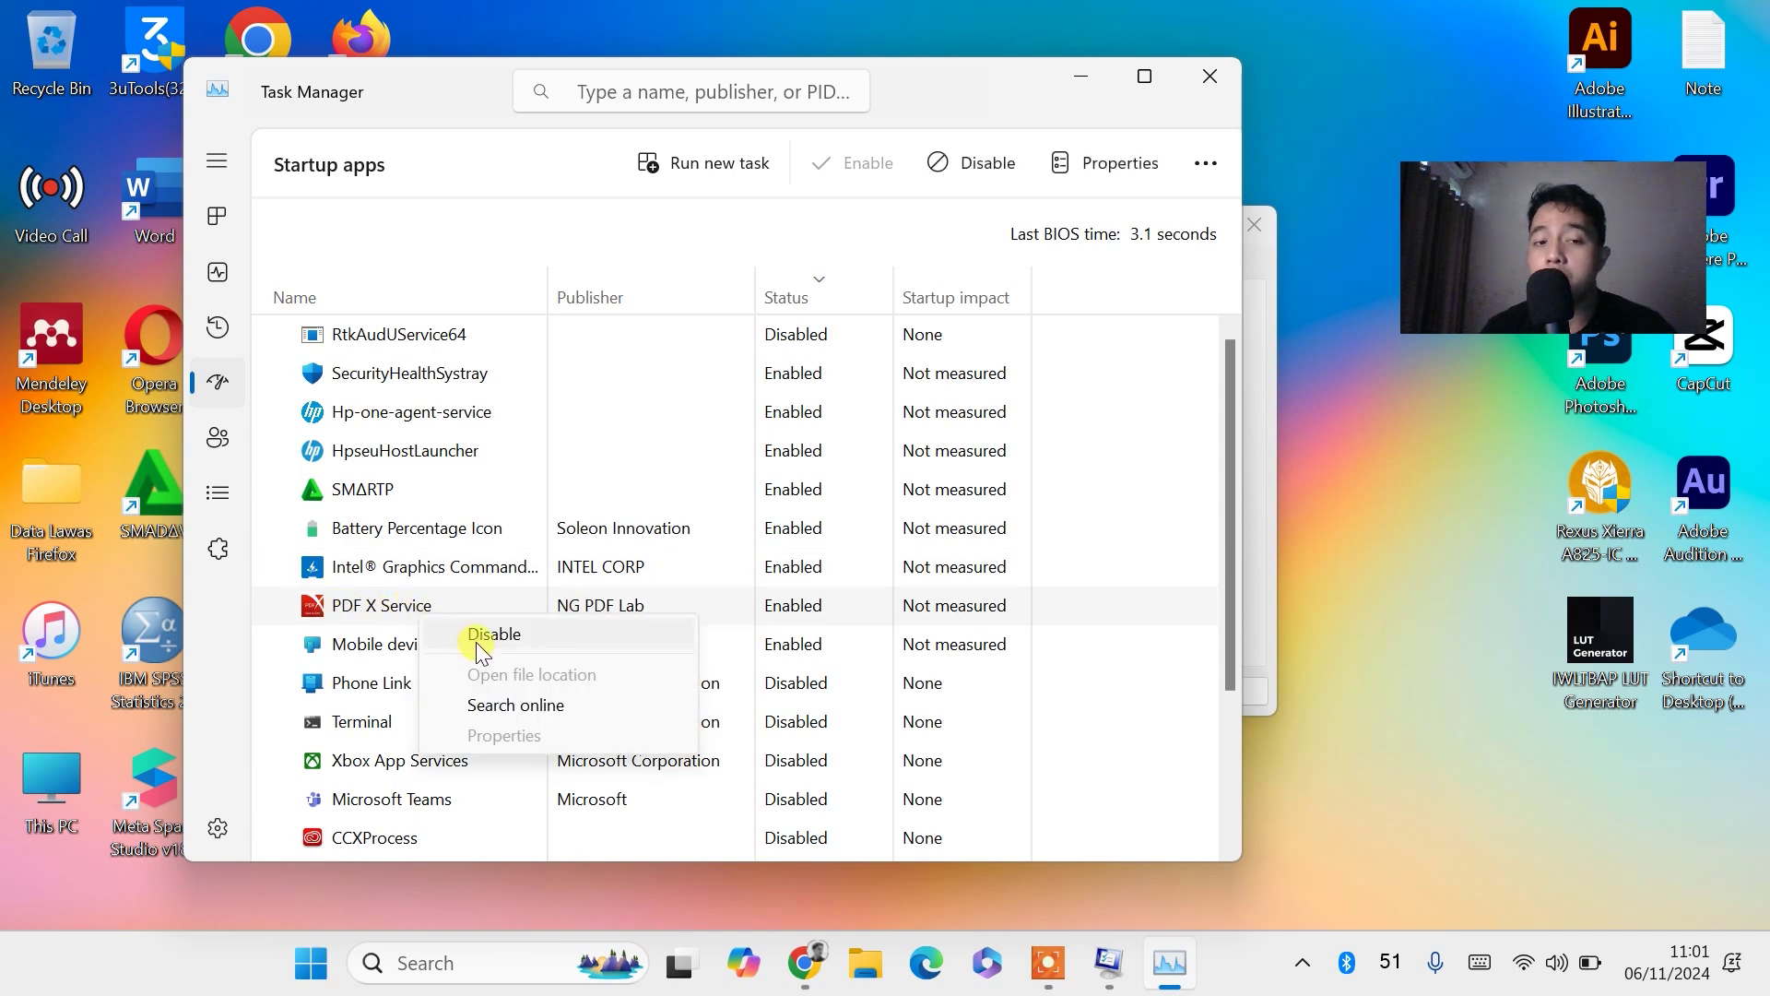
click(527, 639)
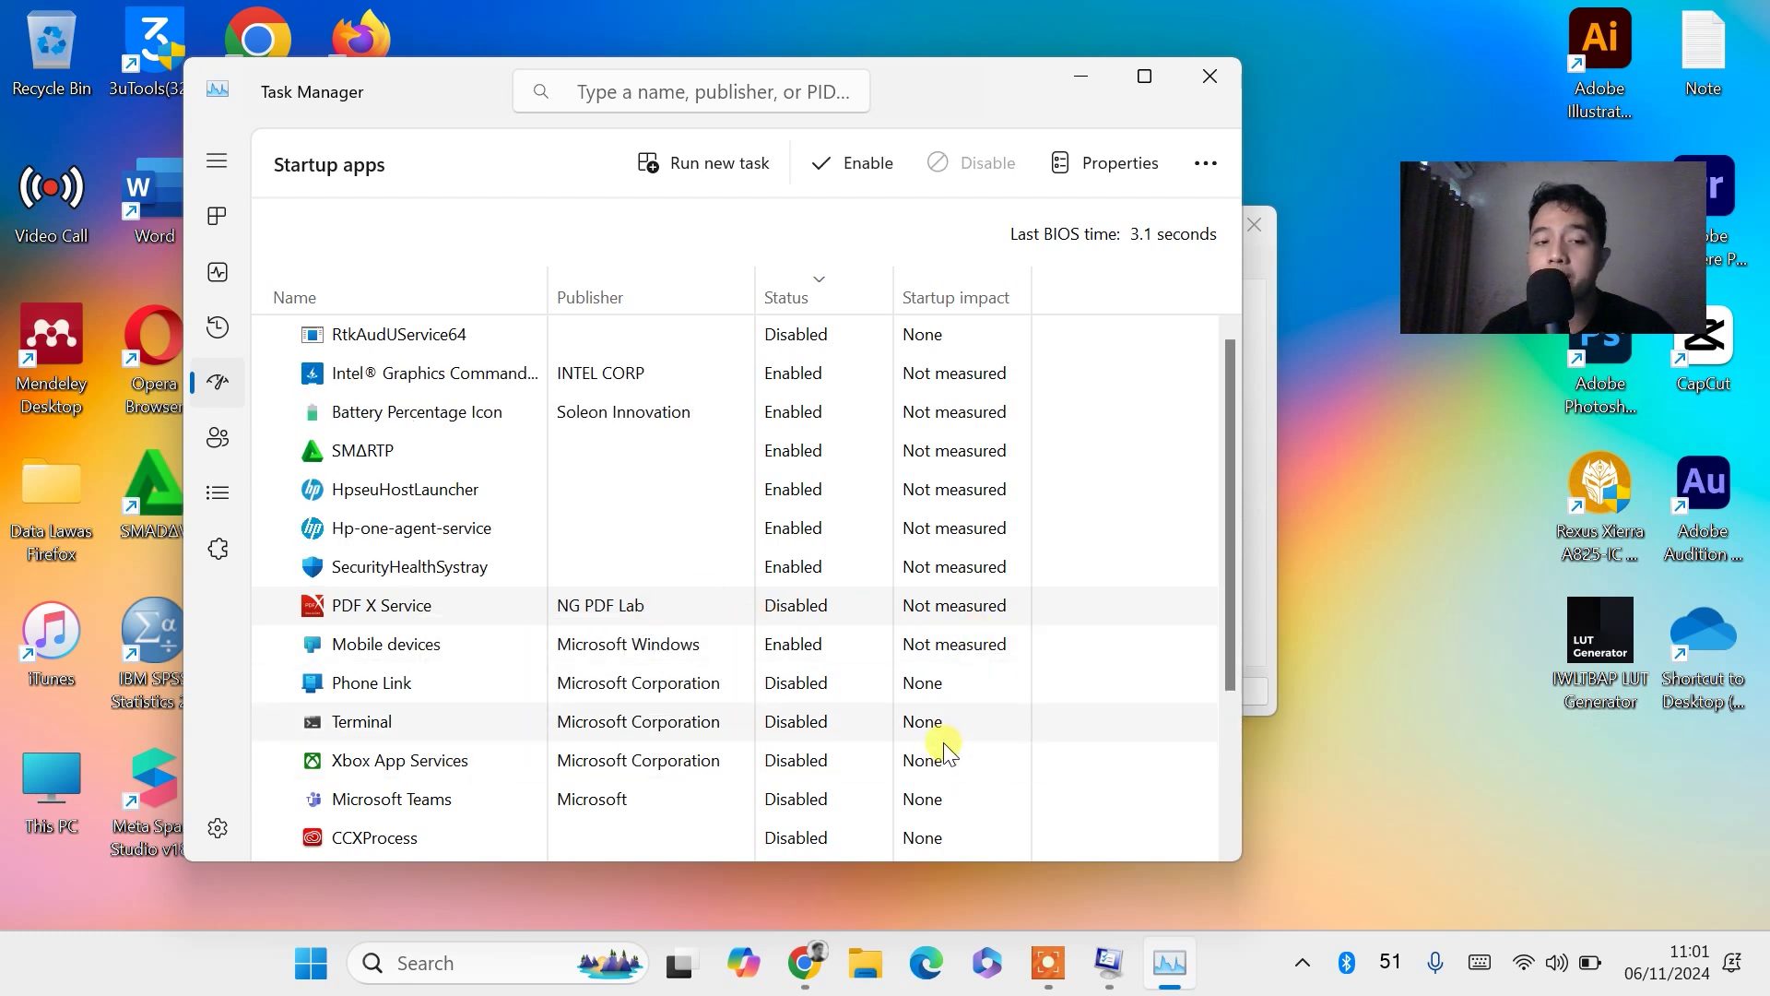
Step: Disable the SMΔRTP startup app, close Task Manager and confirm System Configuration
right_click(369, 452)
click(474, 472)
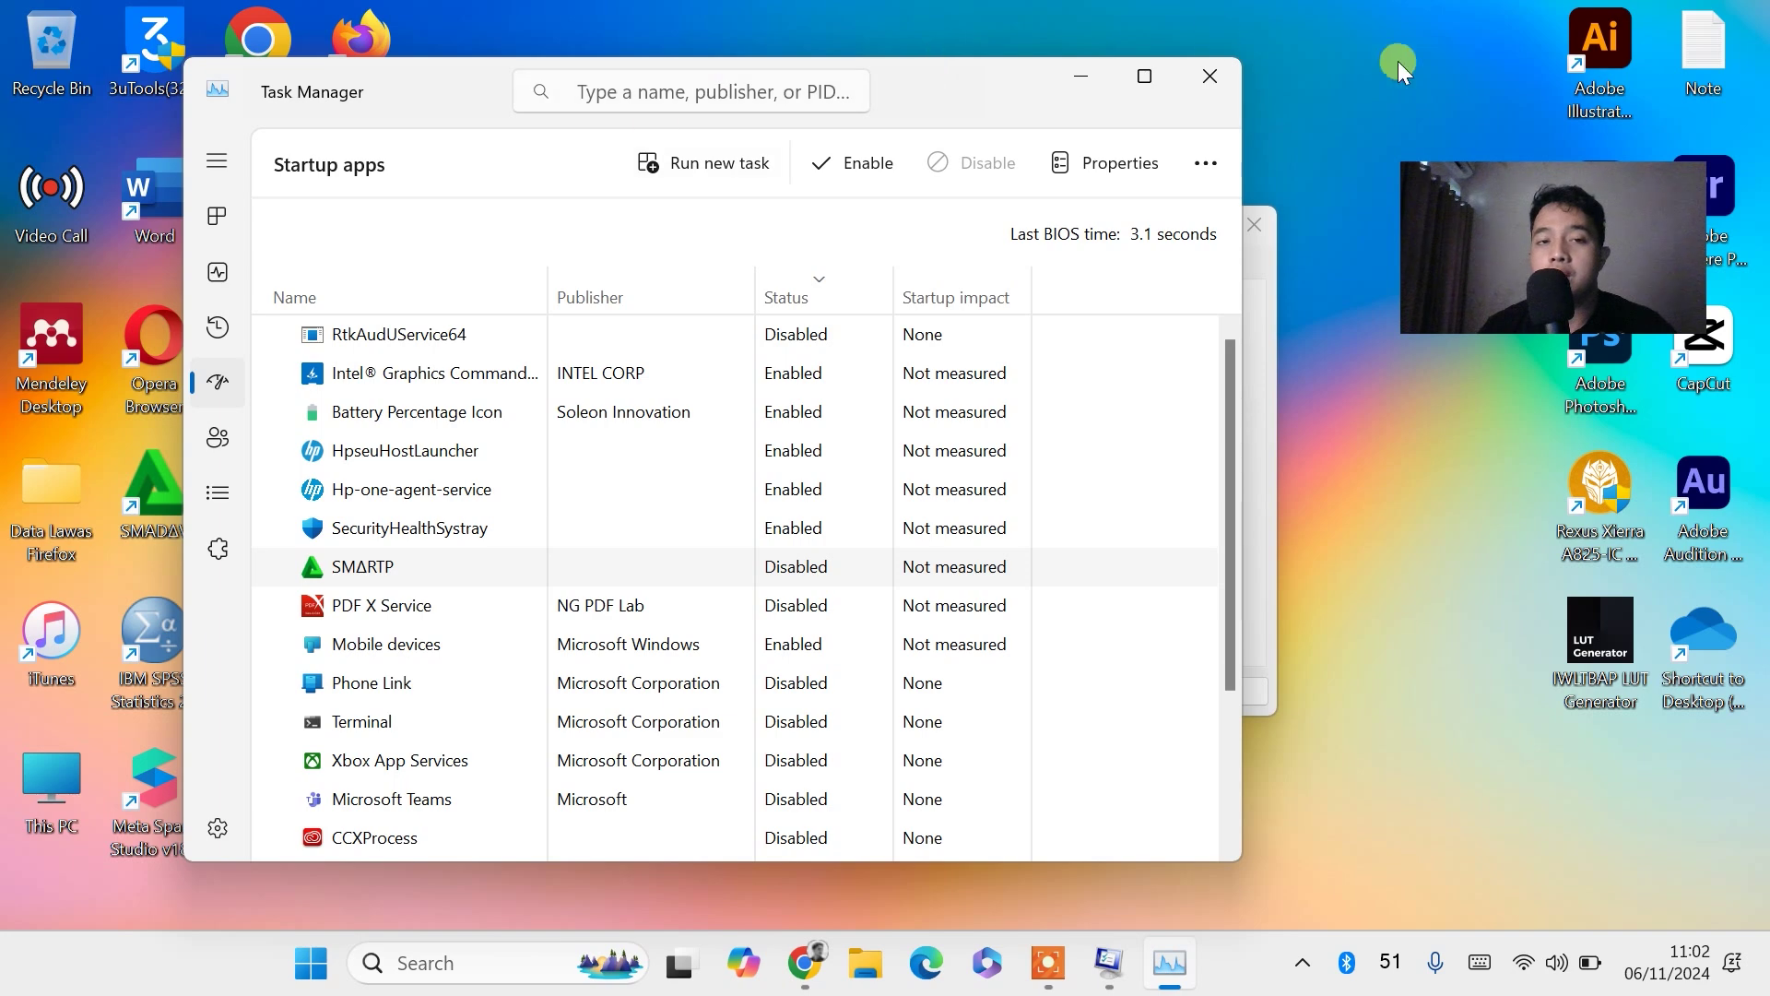
click(1231, 75)
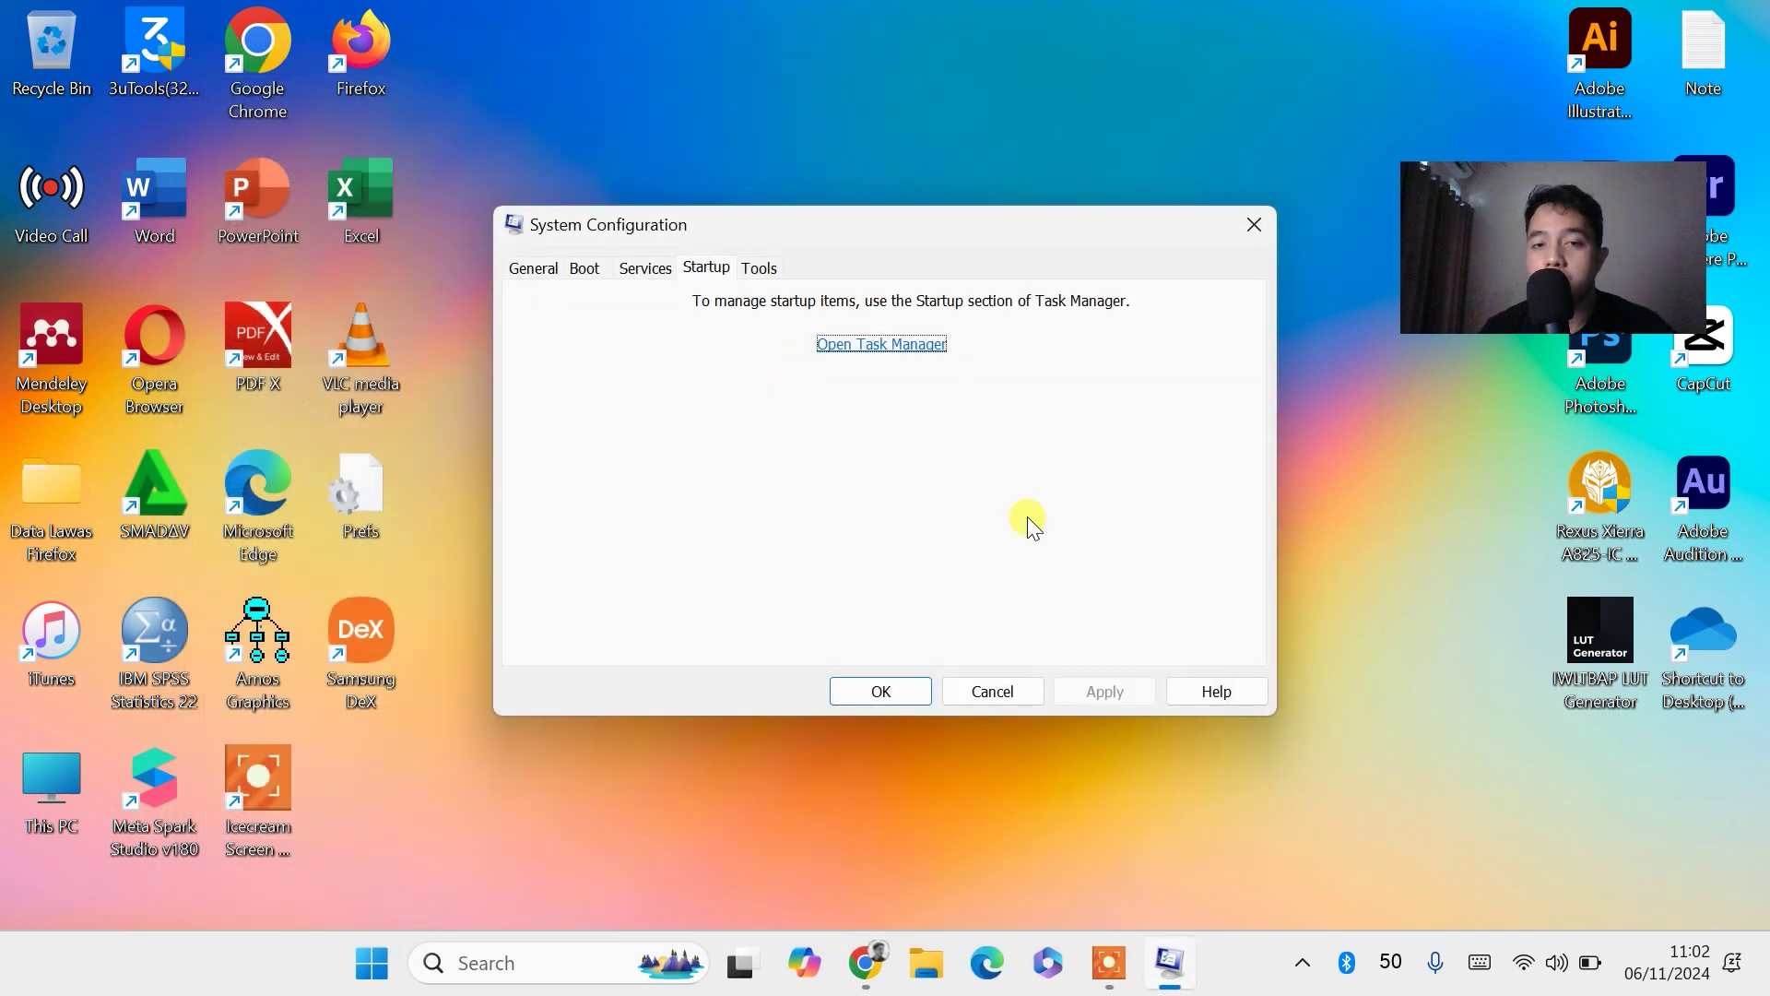
click(869, 680)
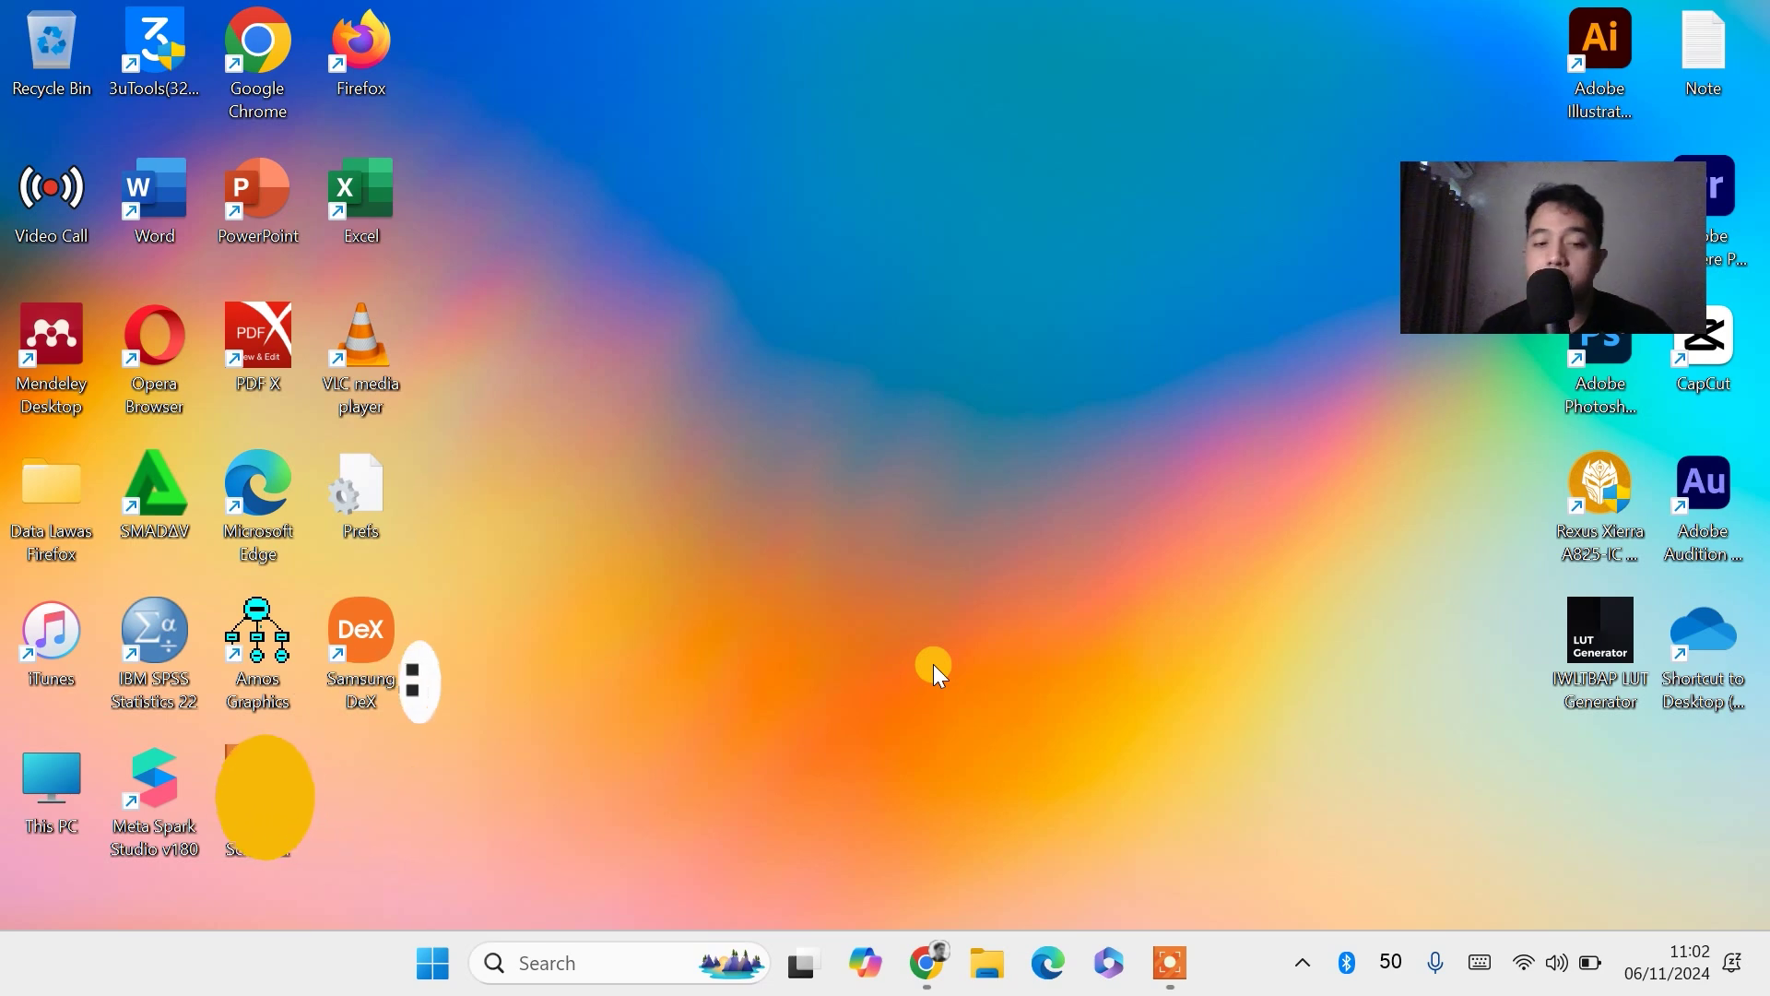
Step: Search Windows for "del", open the Delete temporary files settings maximized, and show the Temporary files details for drive C
click(604, 963)
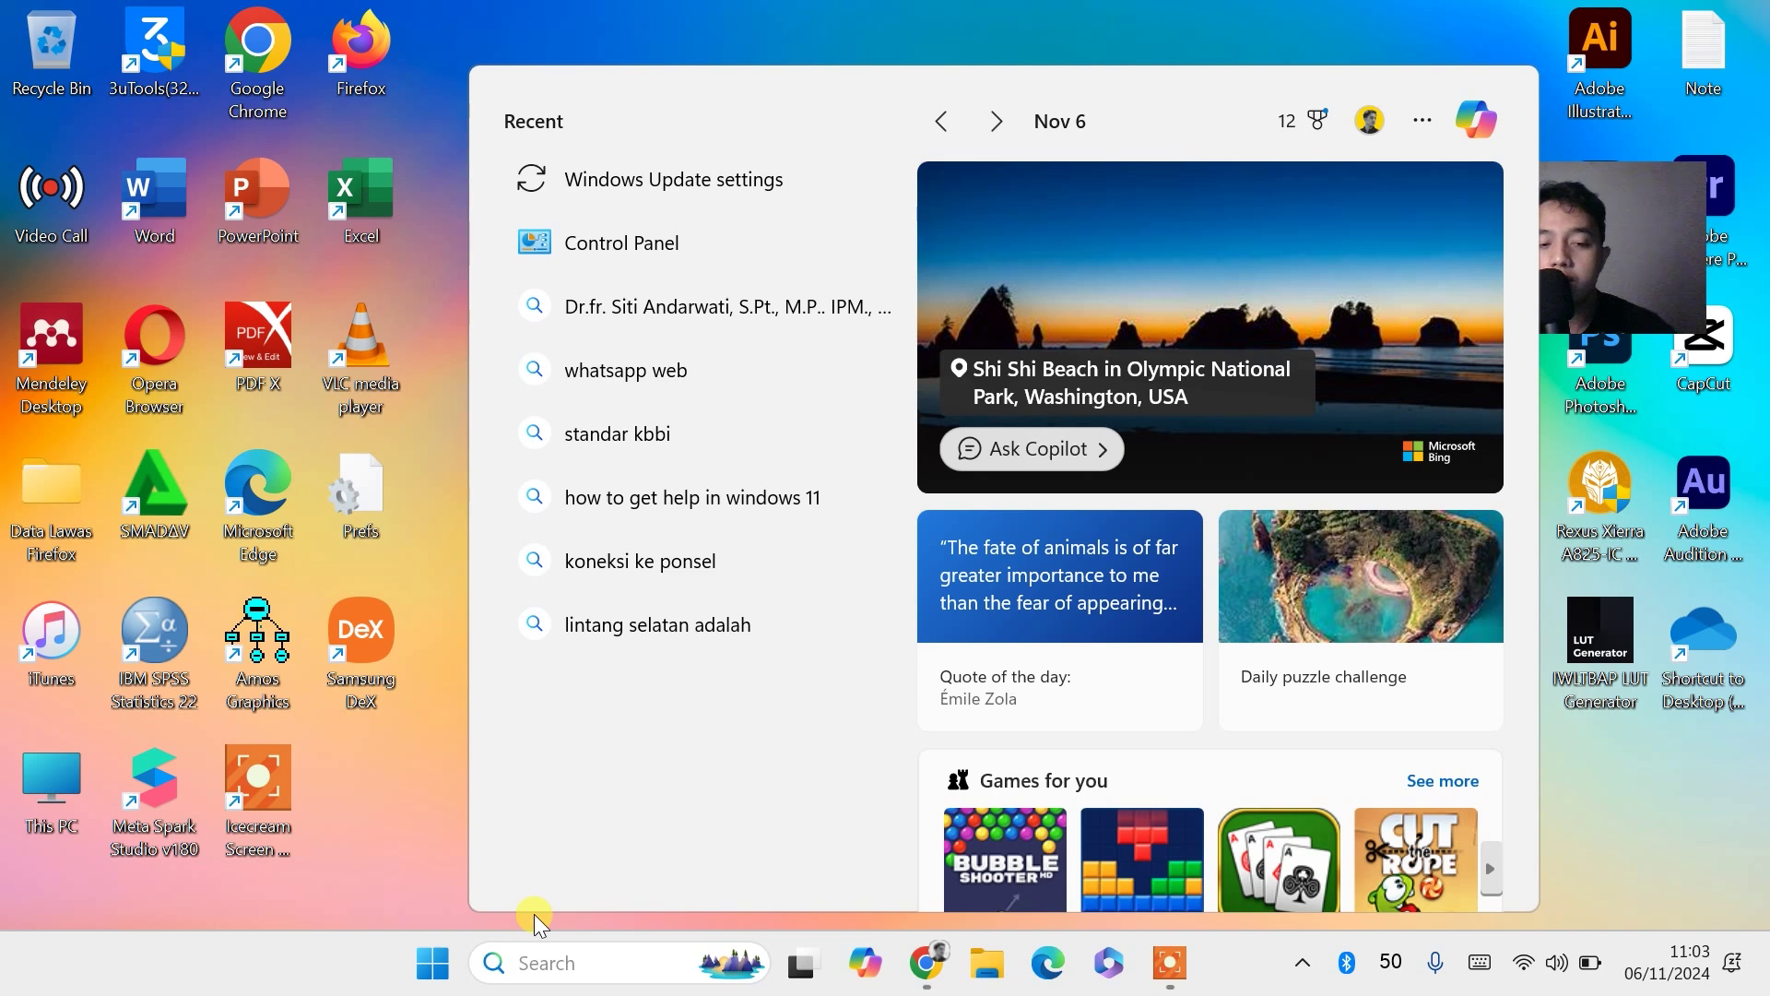
text(del)
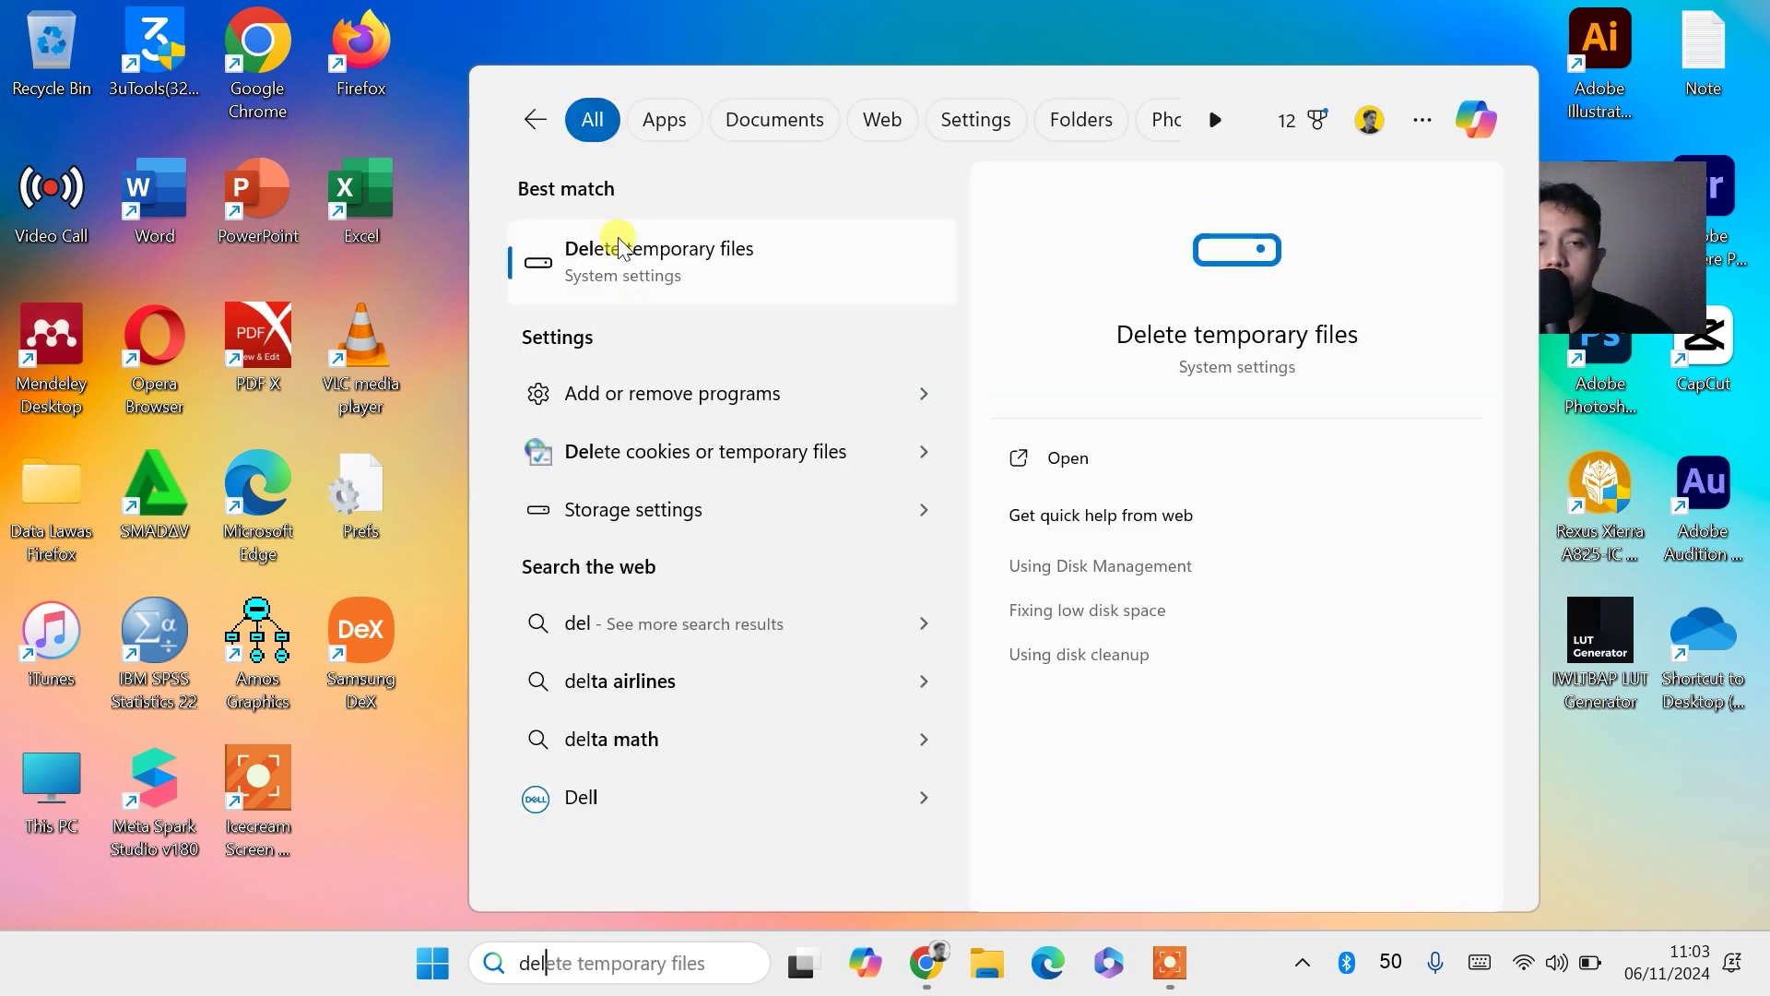
click(699, 238)
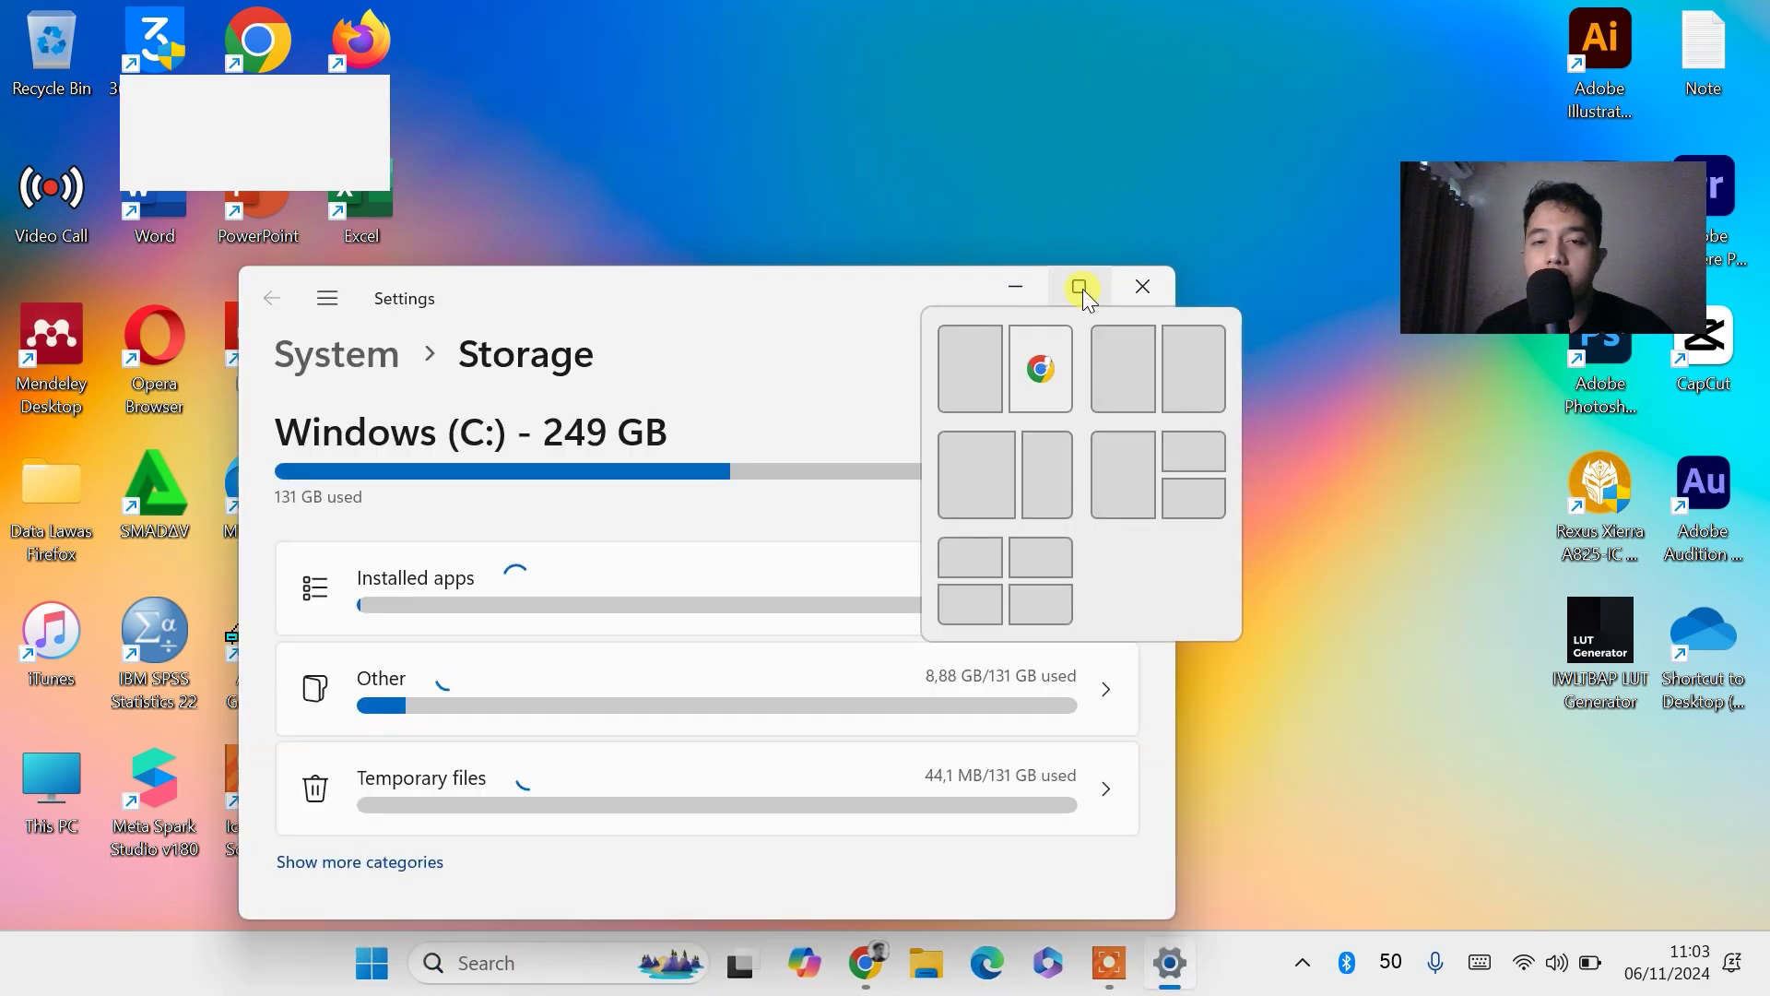
click(1081, 288)
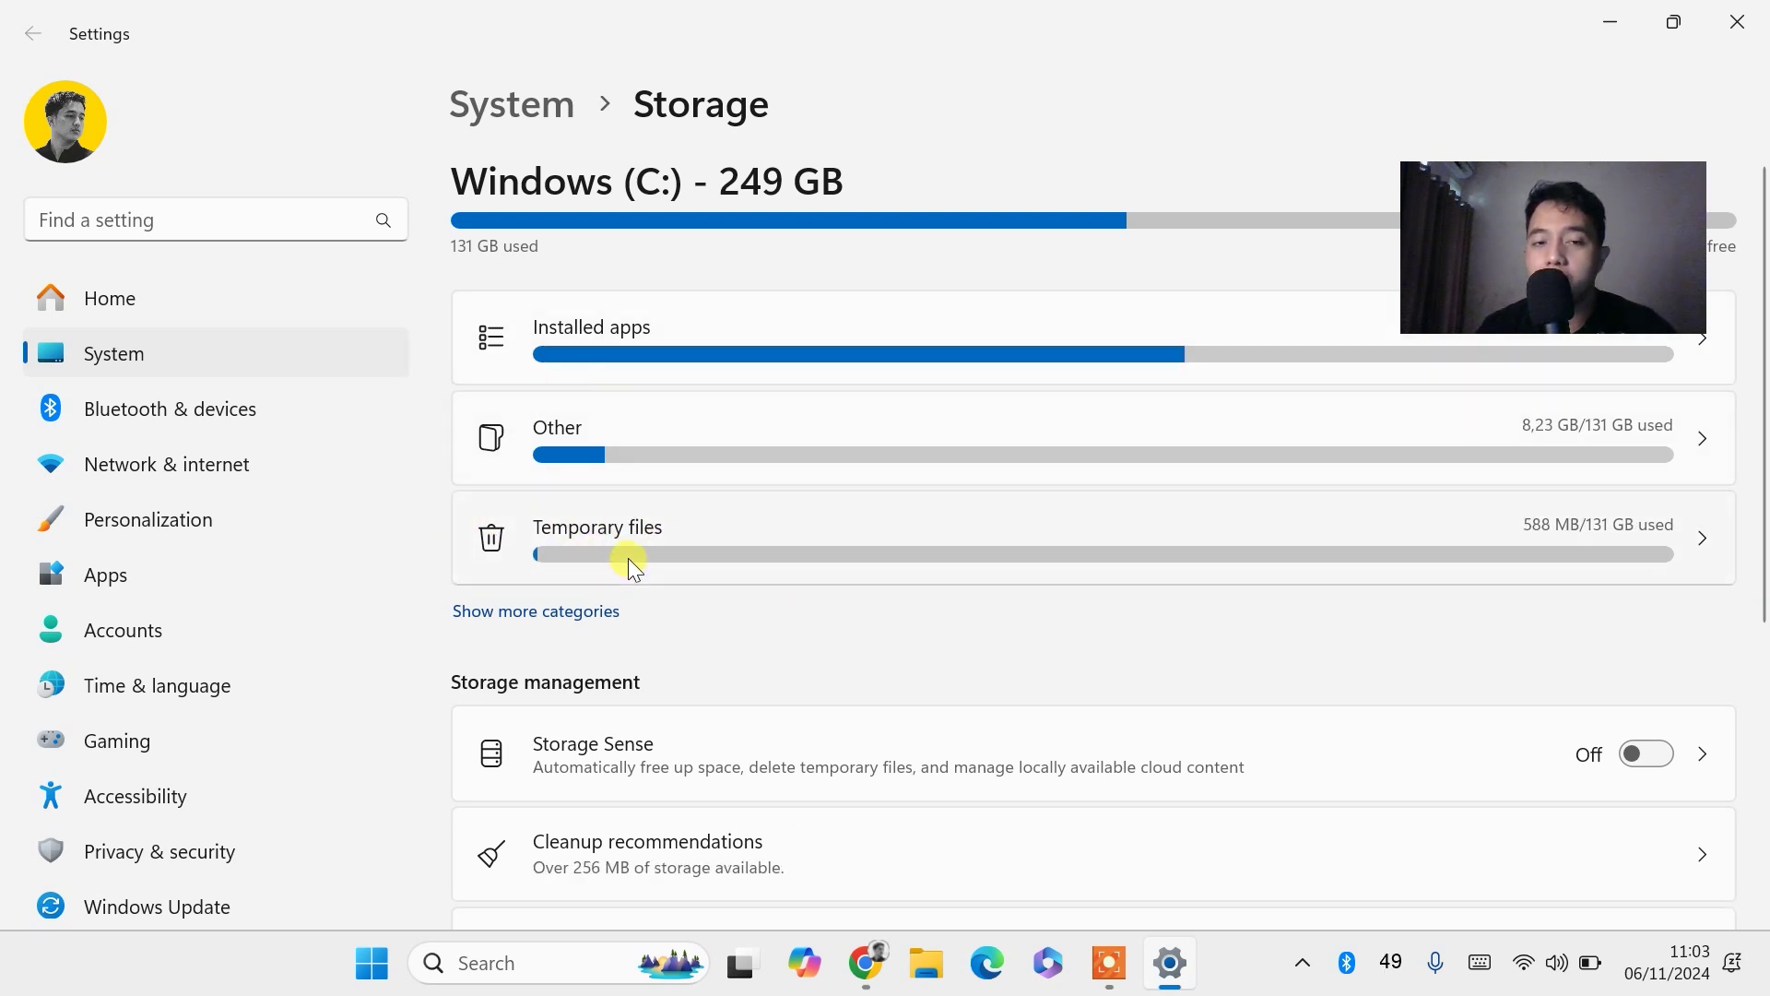
click(729, 539)
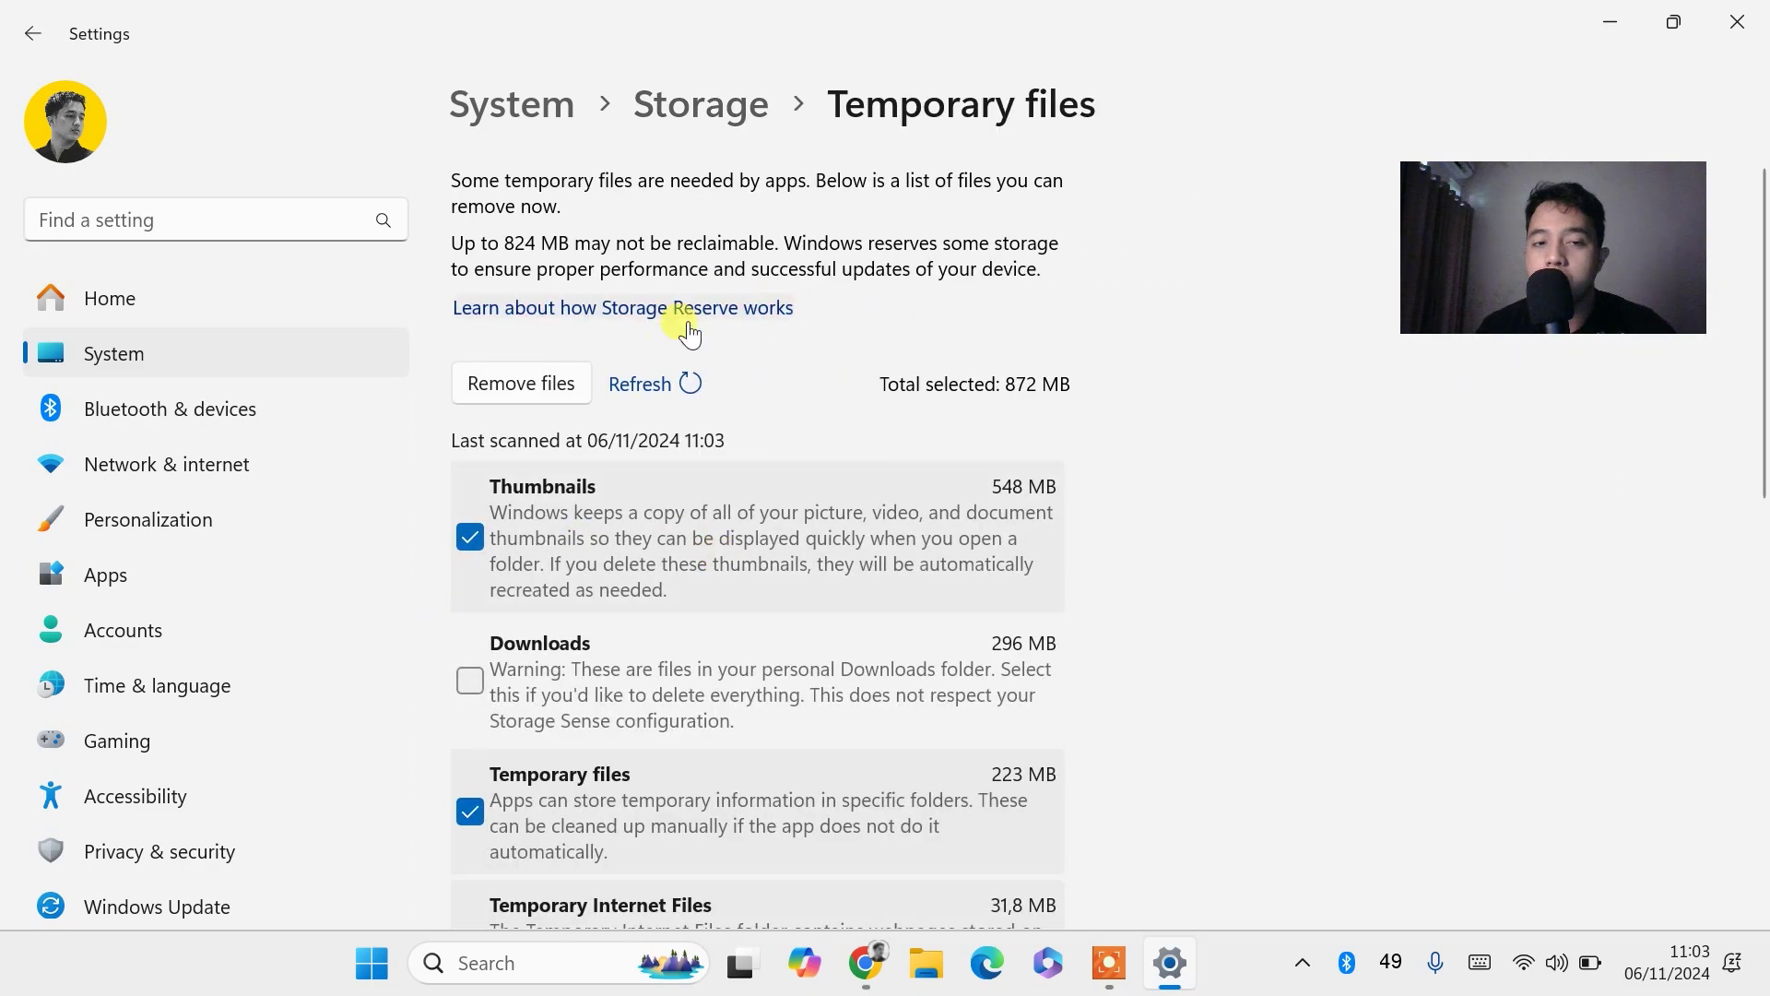
Step: Review the removable temporary file categories and include Downloads in the selection
scroll(879, 595, down, 10)
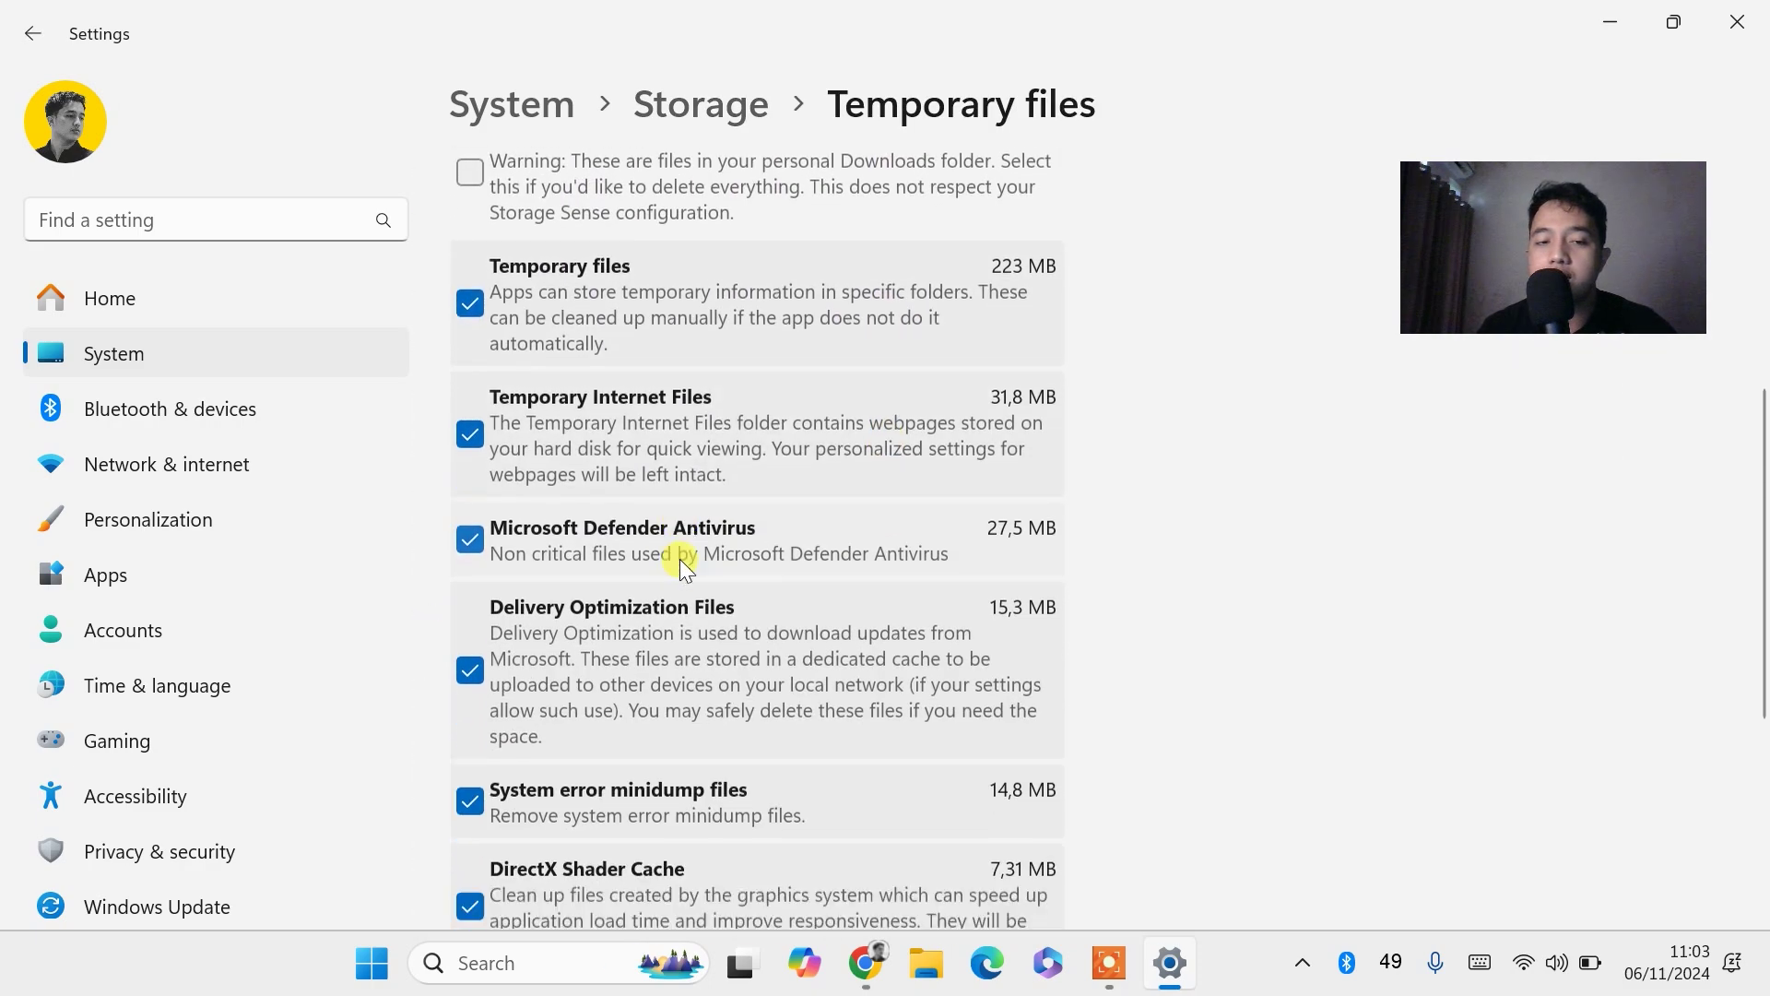
scroll(682, 559, up, 10)
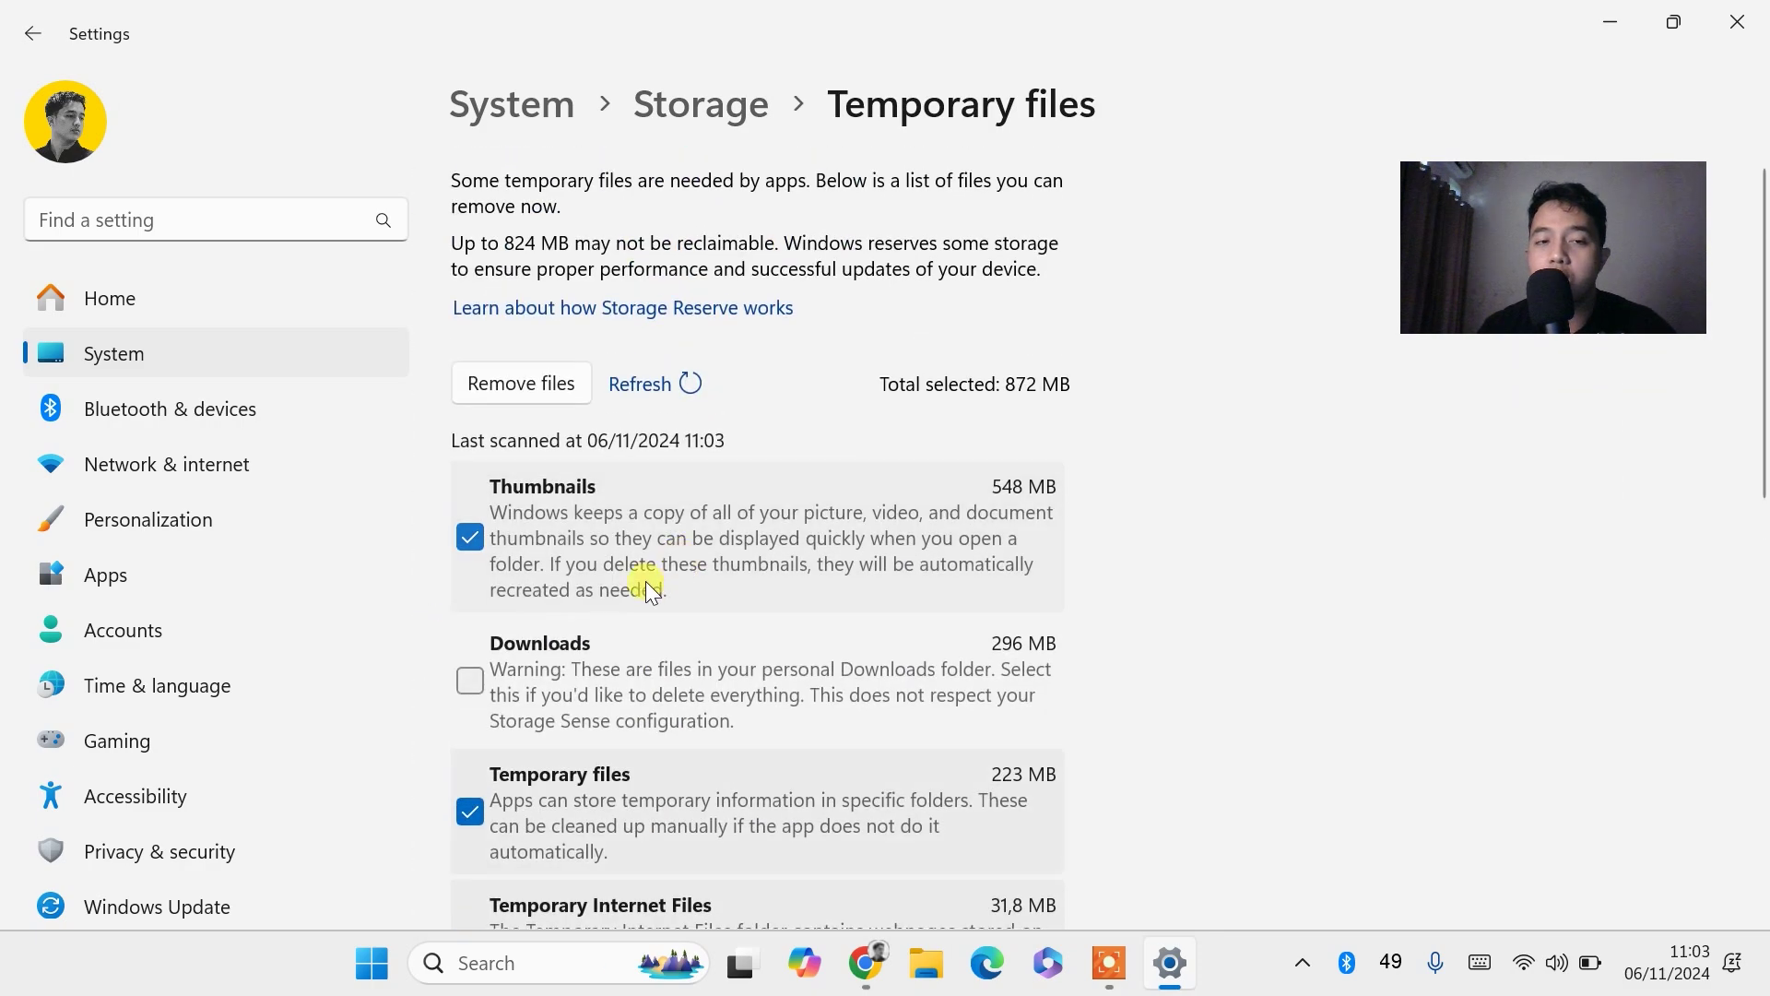
click(468, 687)
click(468, 687)
click(468, 687)
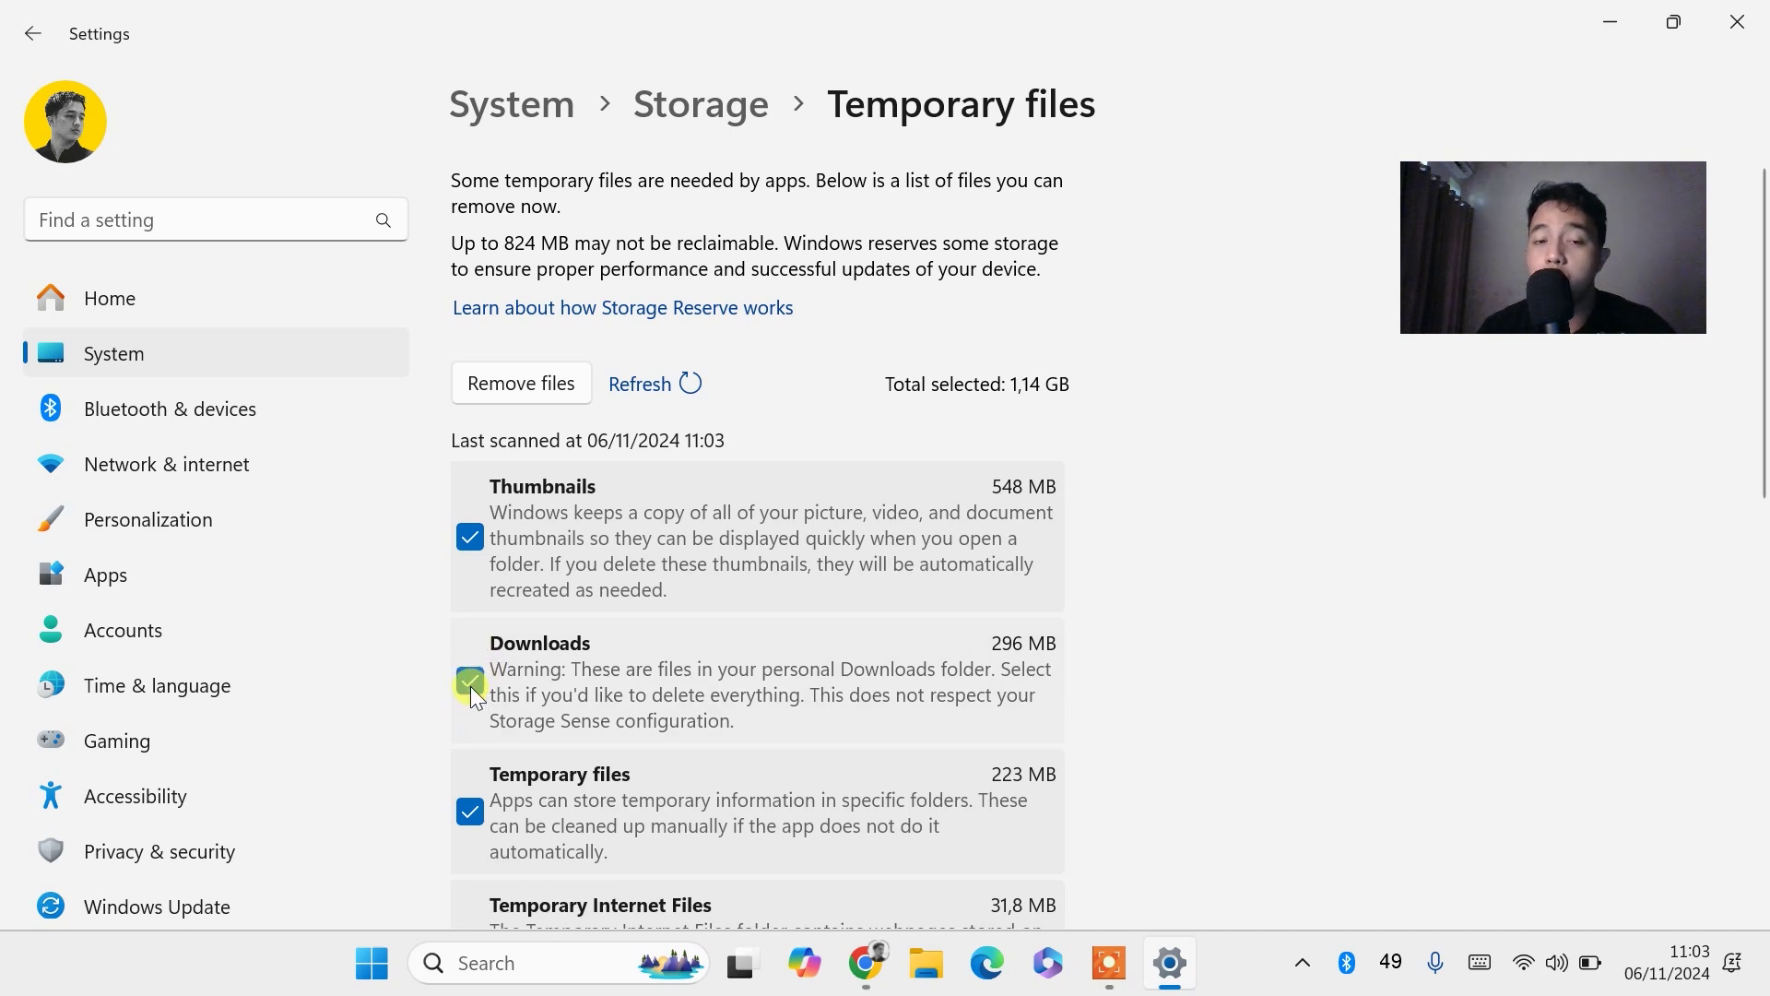
Step: Exclude Downloads from the temporary file categories selected for removal and review the remaining categories
click(472, 686)
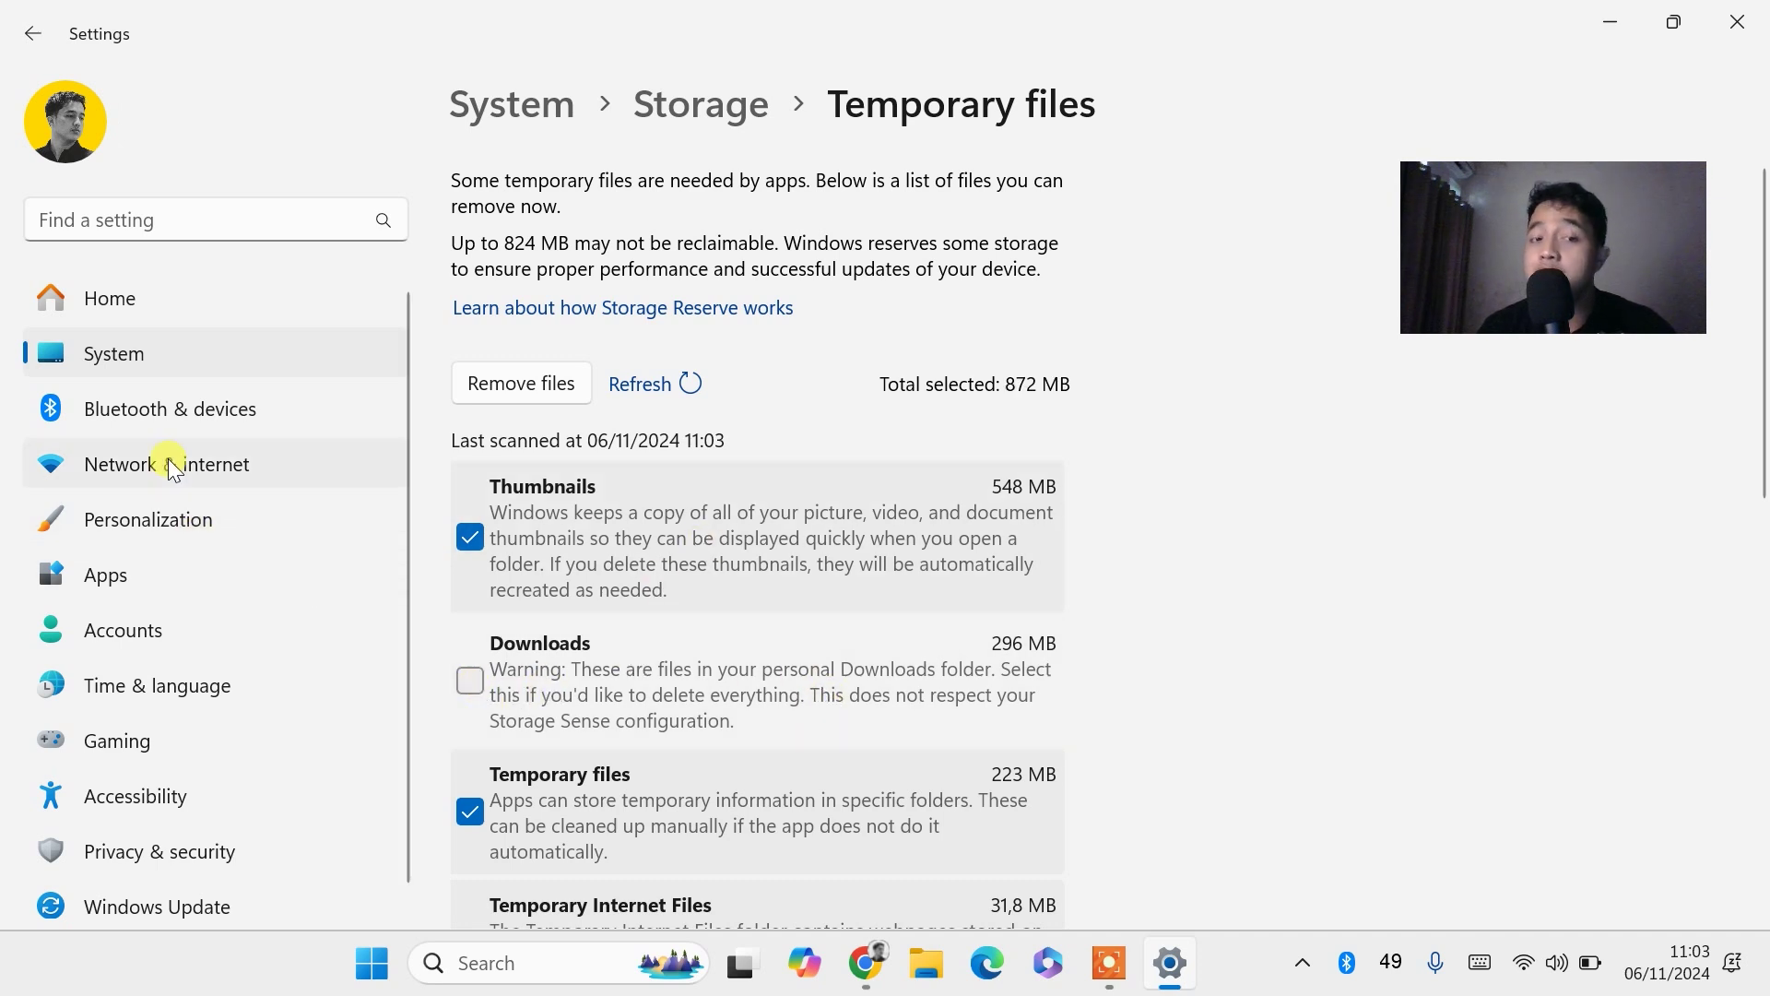
scroll(588, 552, down, 1)
scroll(588, 551, down, 1)
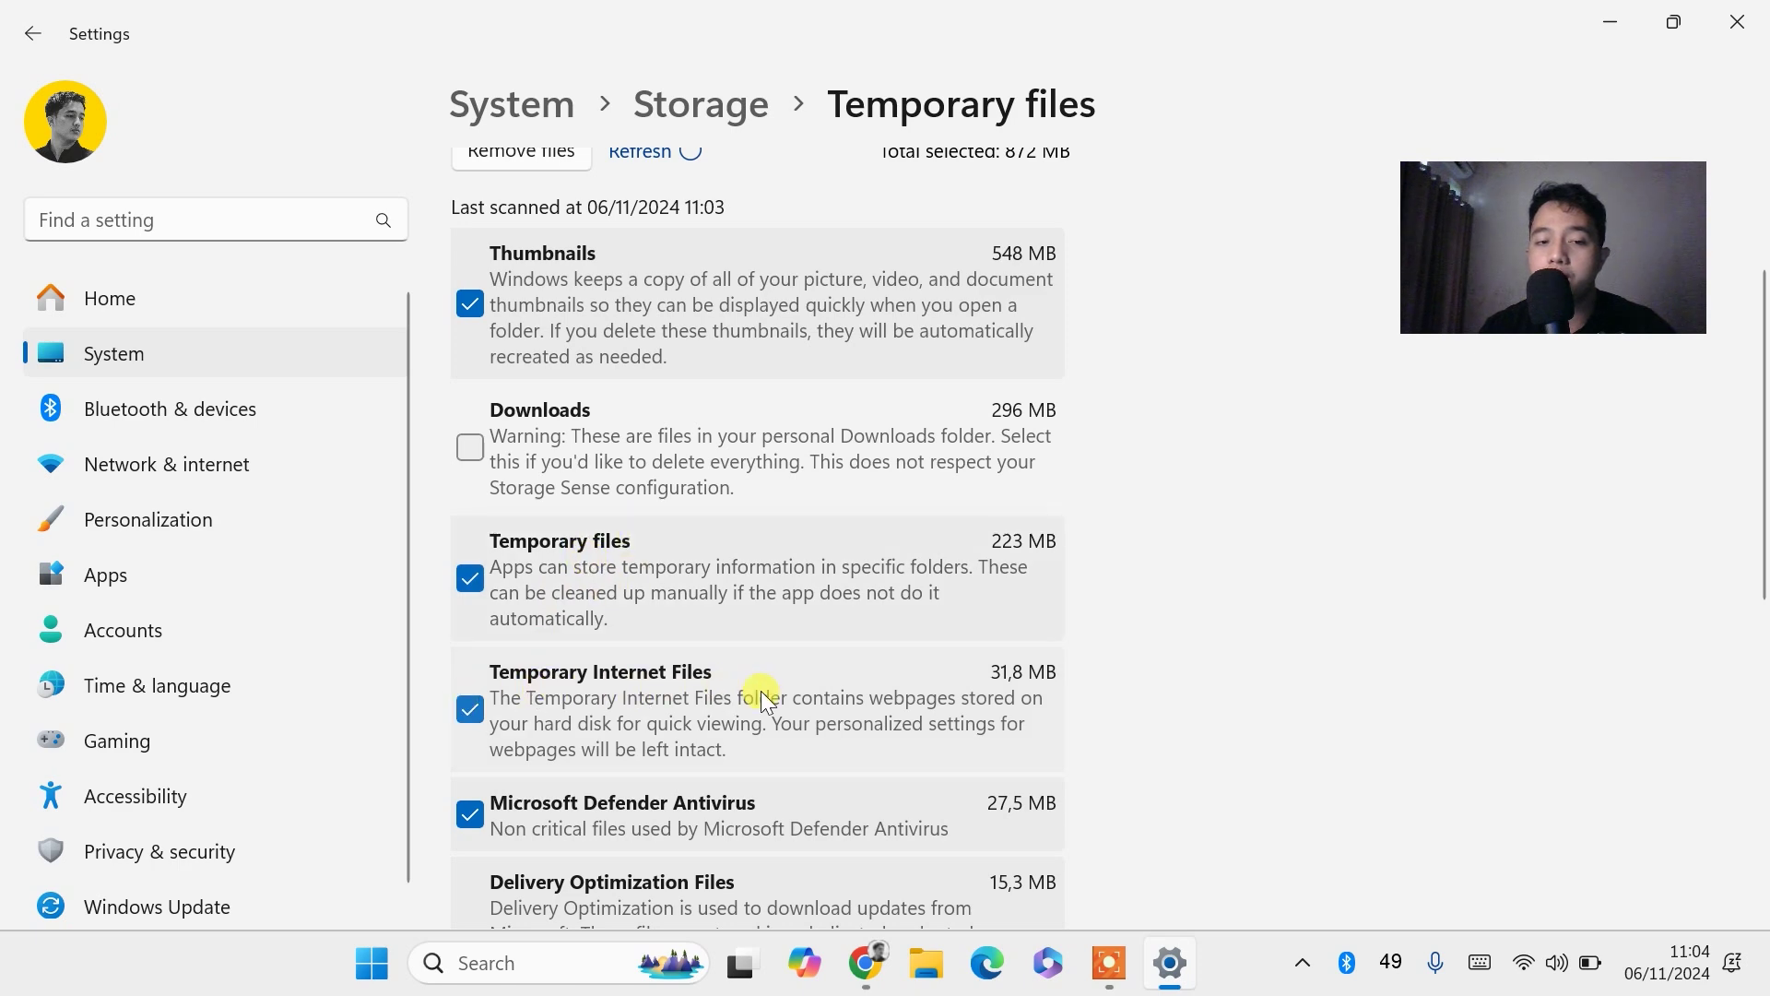
scroll(761, 700, down, 6)
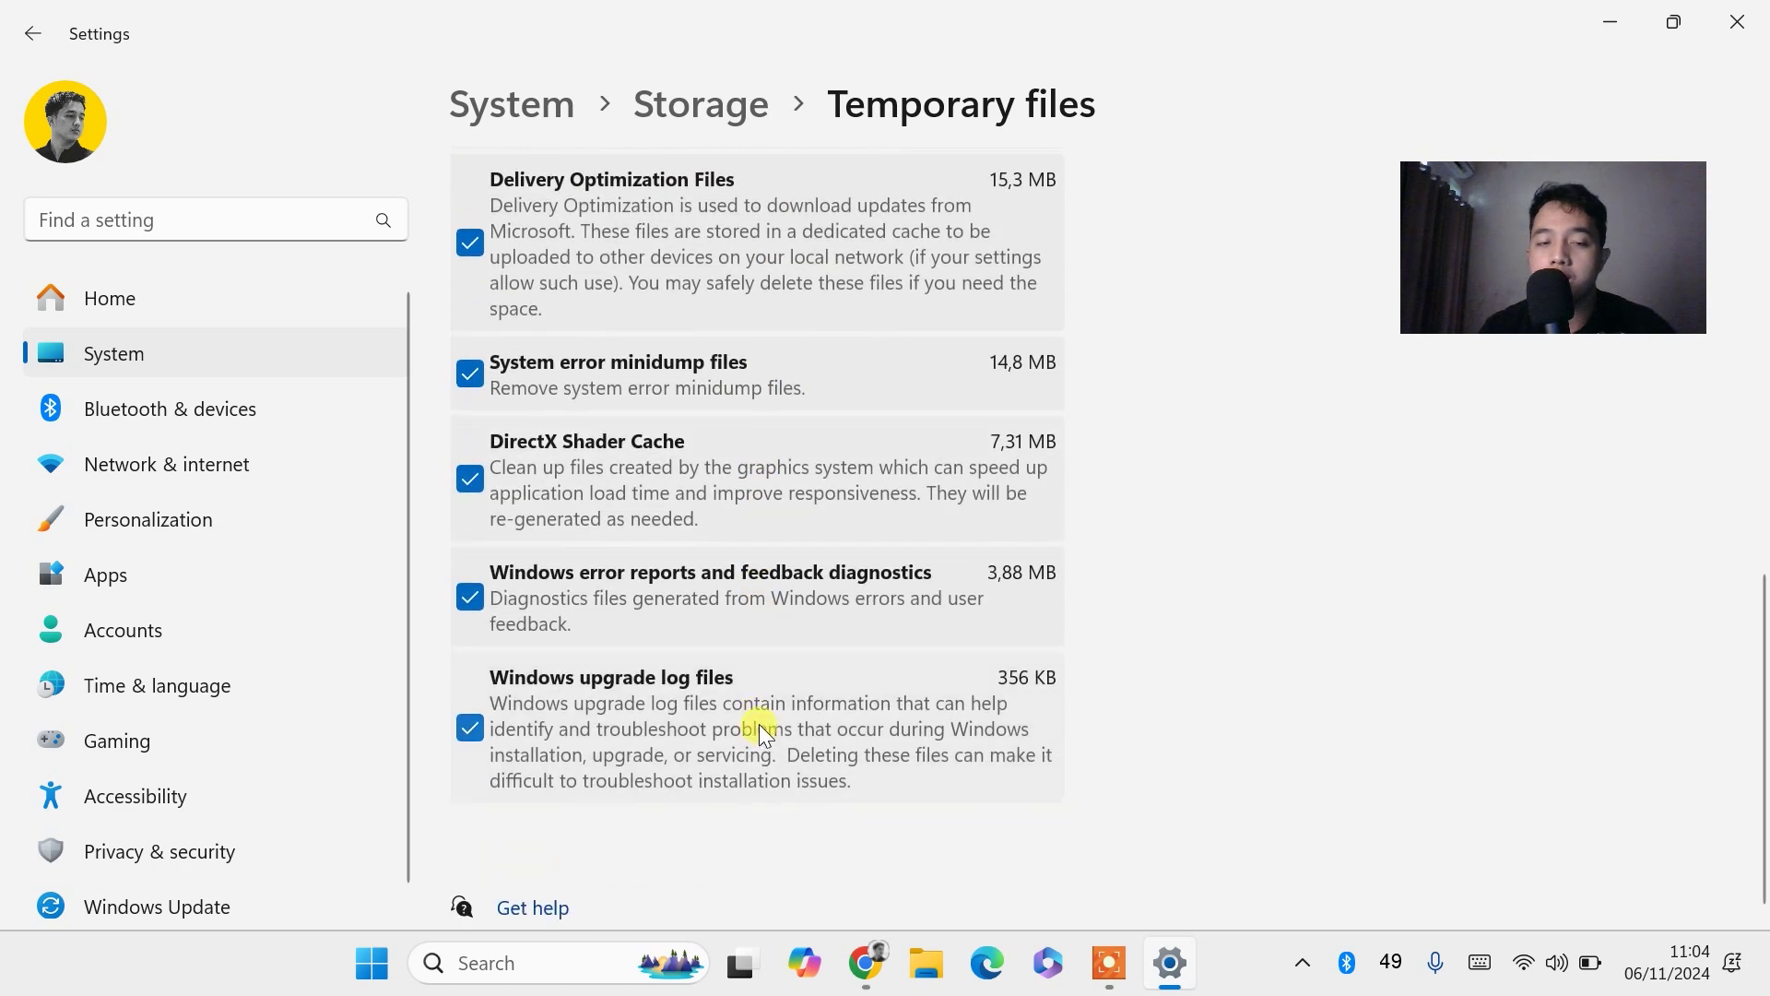
scroll(773, 742, up, 8)
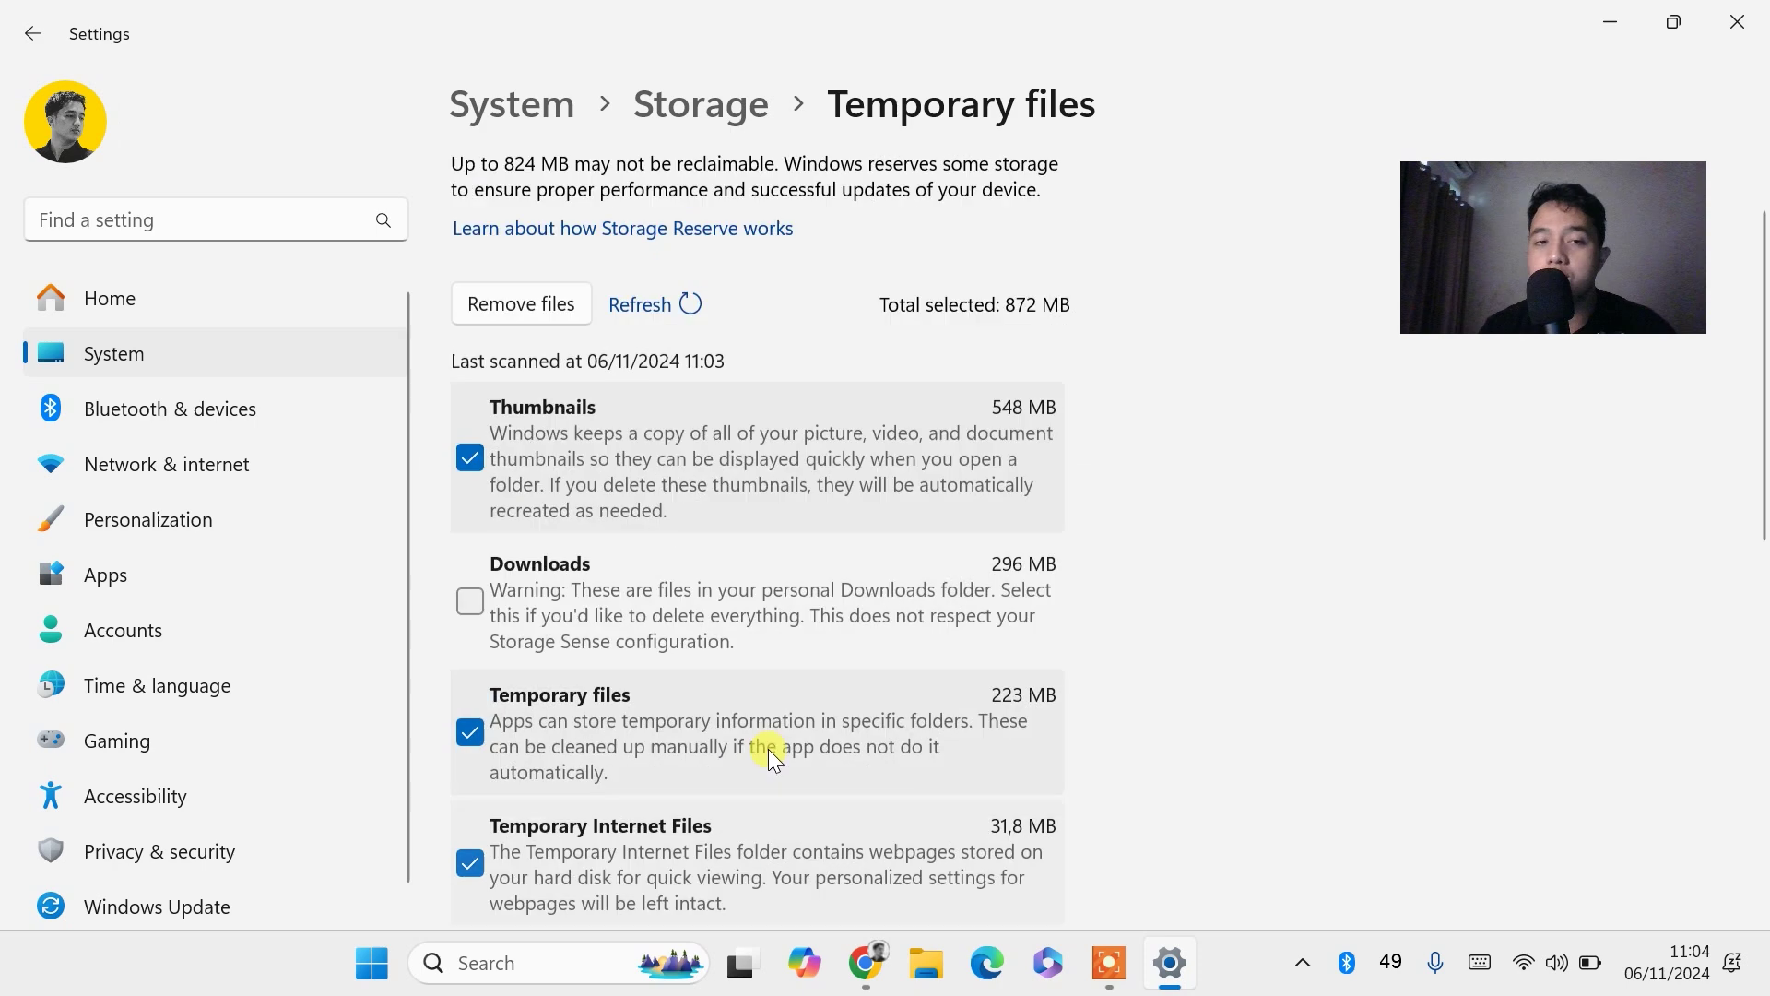
scroll(772, 758, up, 1)
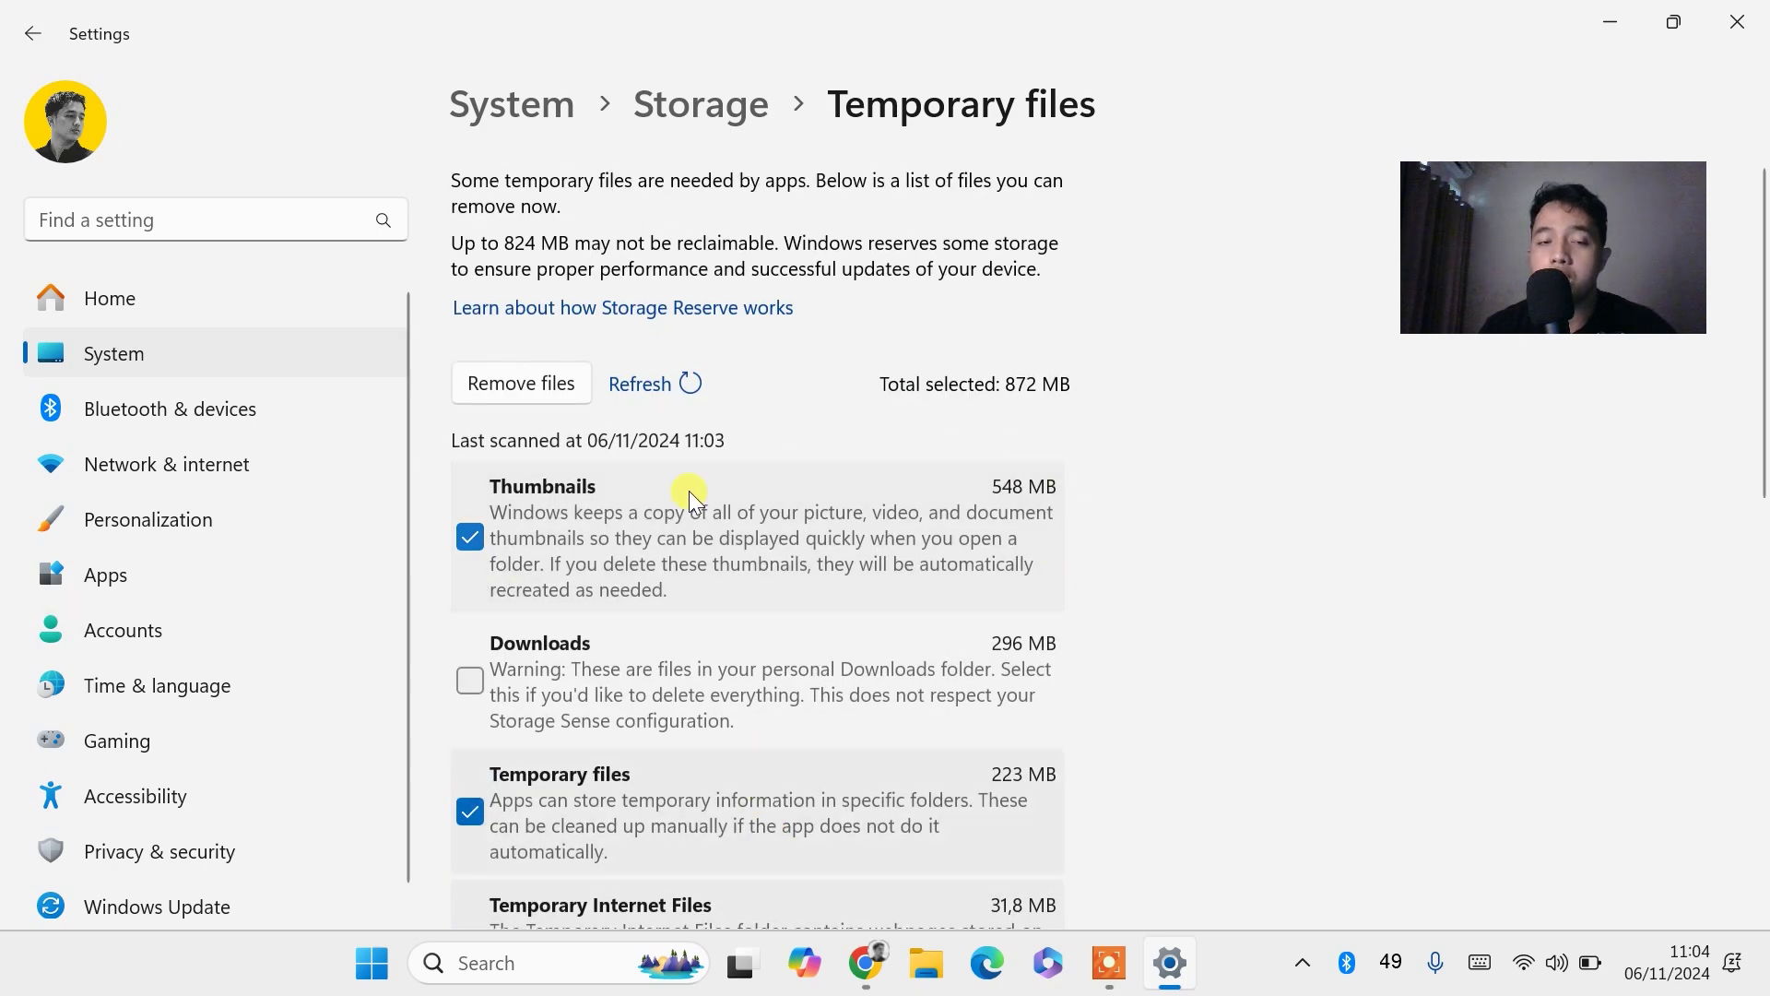
Step: Permanently remove the selected temporary files and close Settings
click(537, 386)
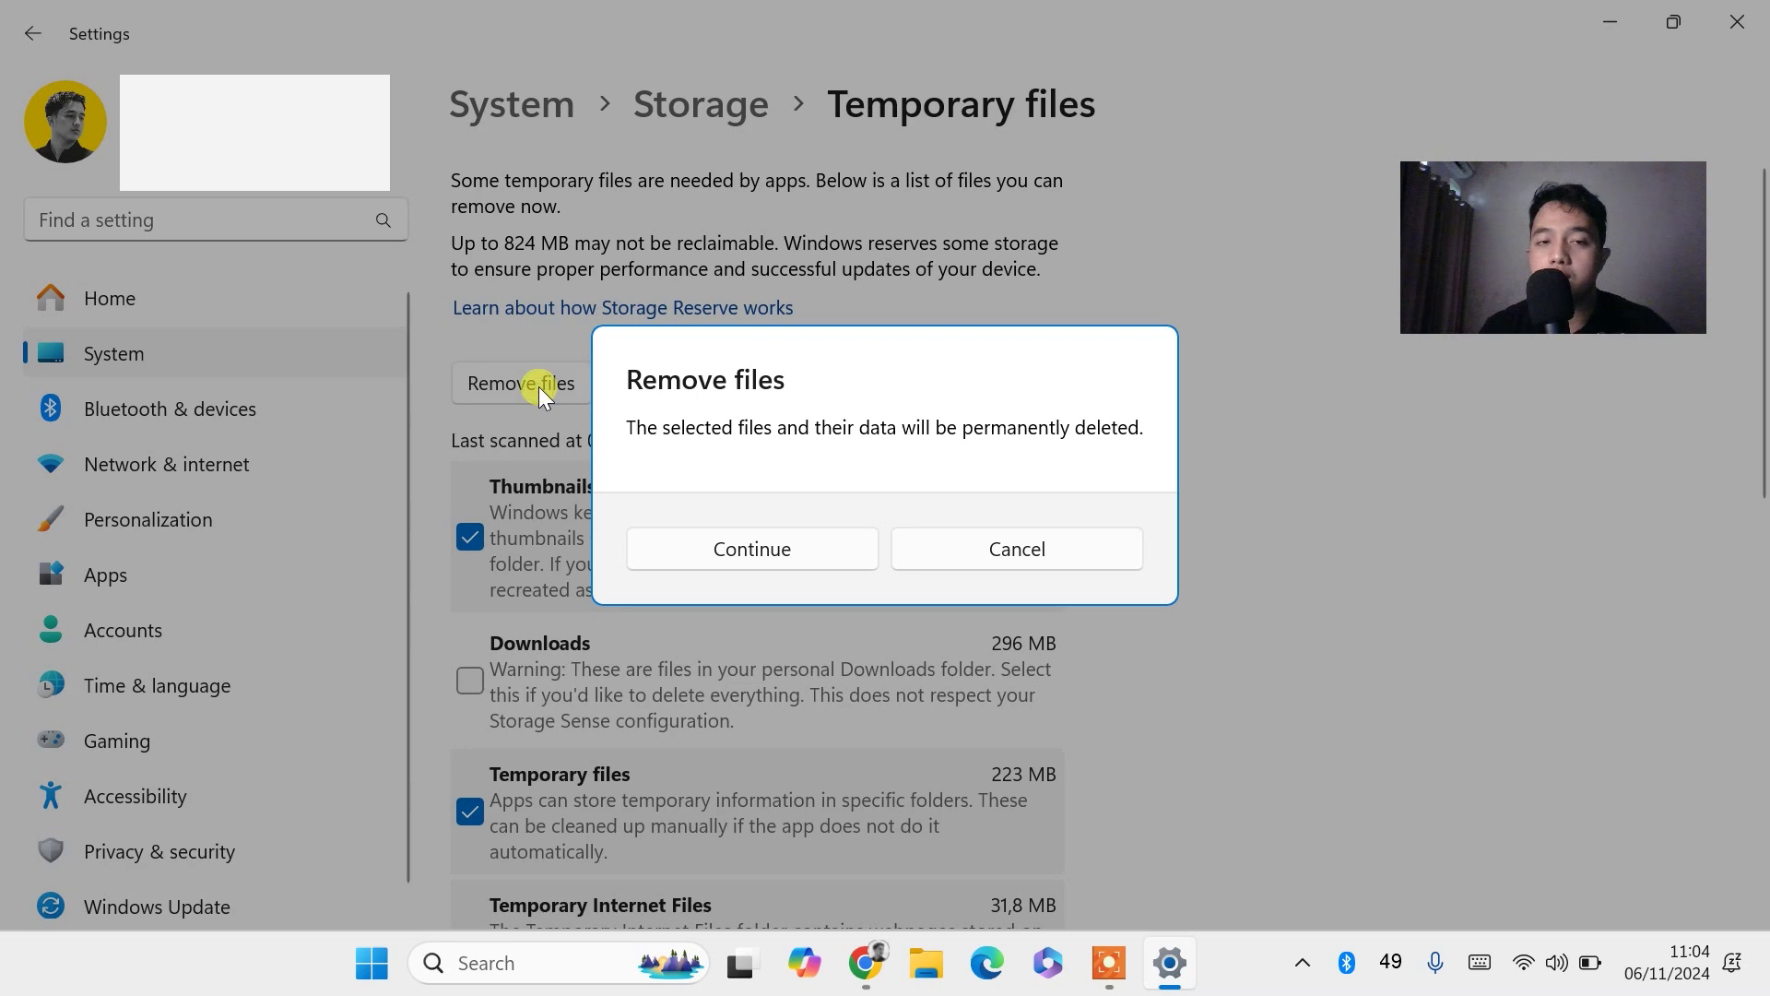
click(706, 539)
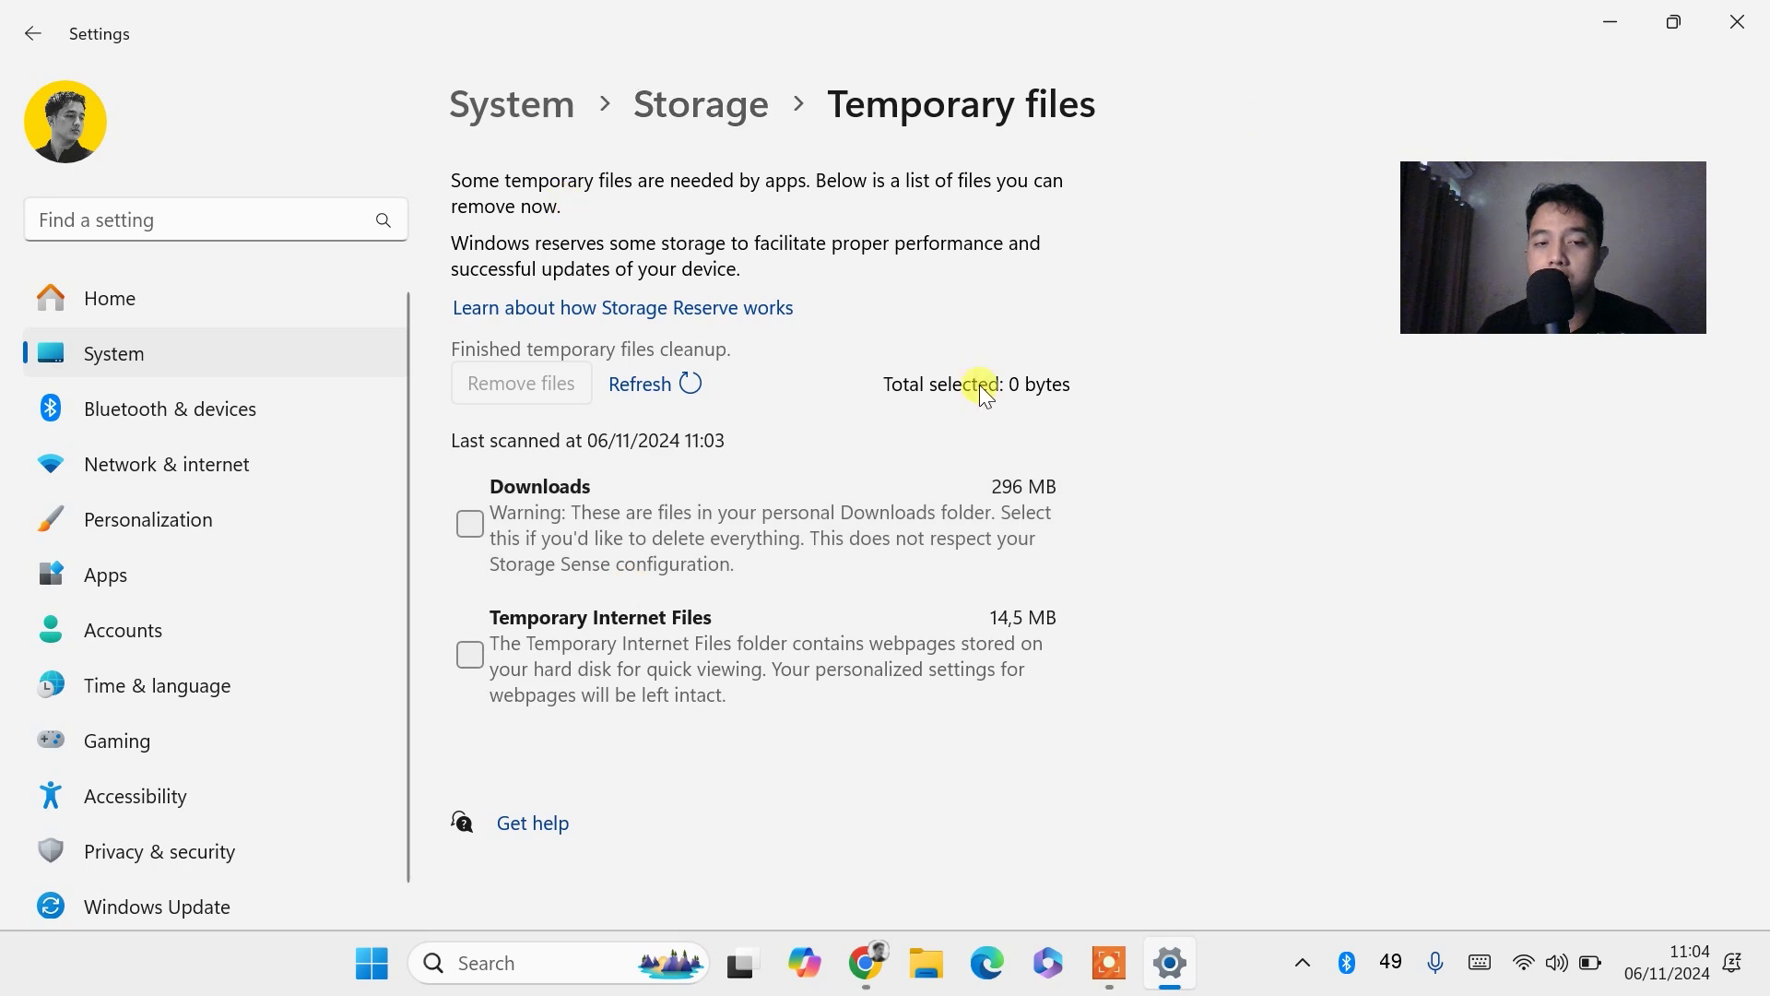
click(1738, 22)
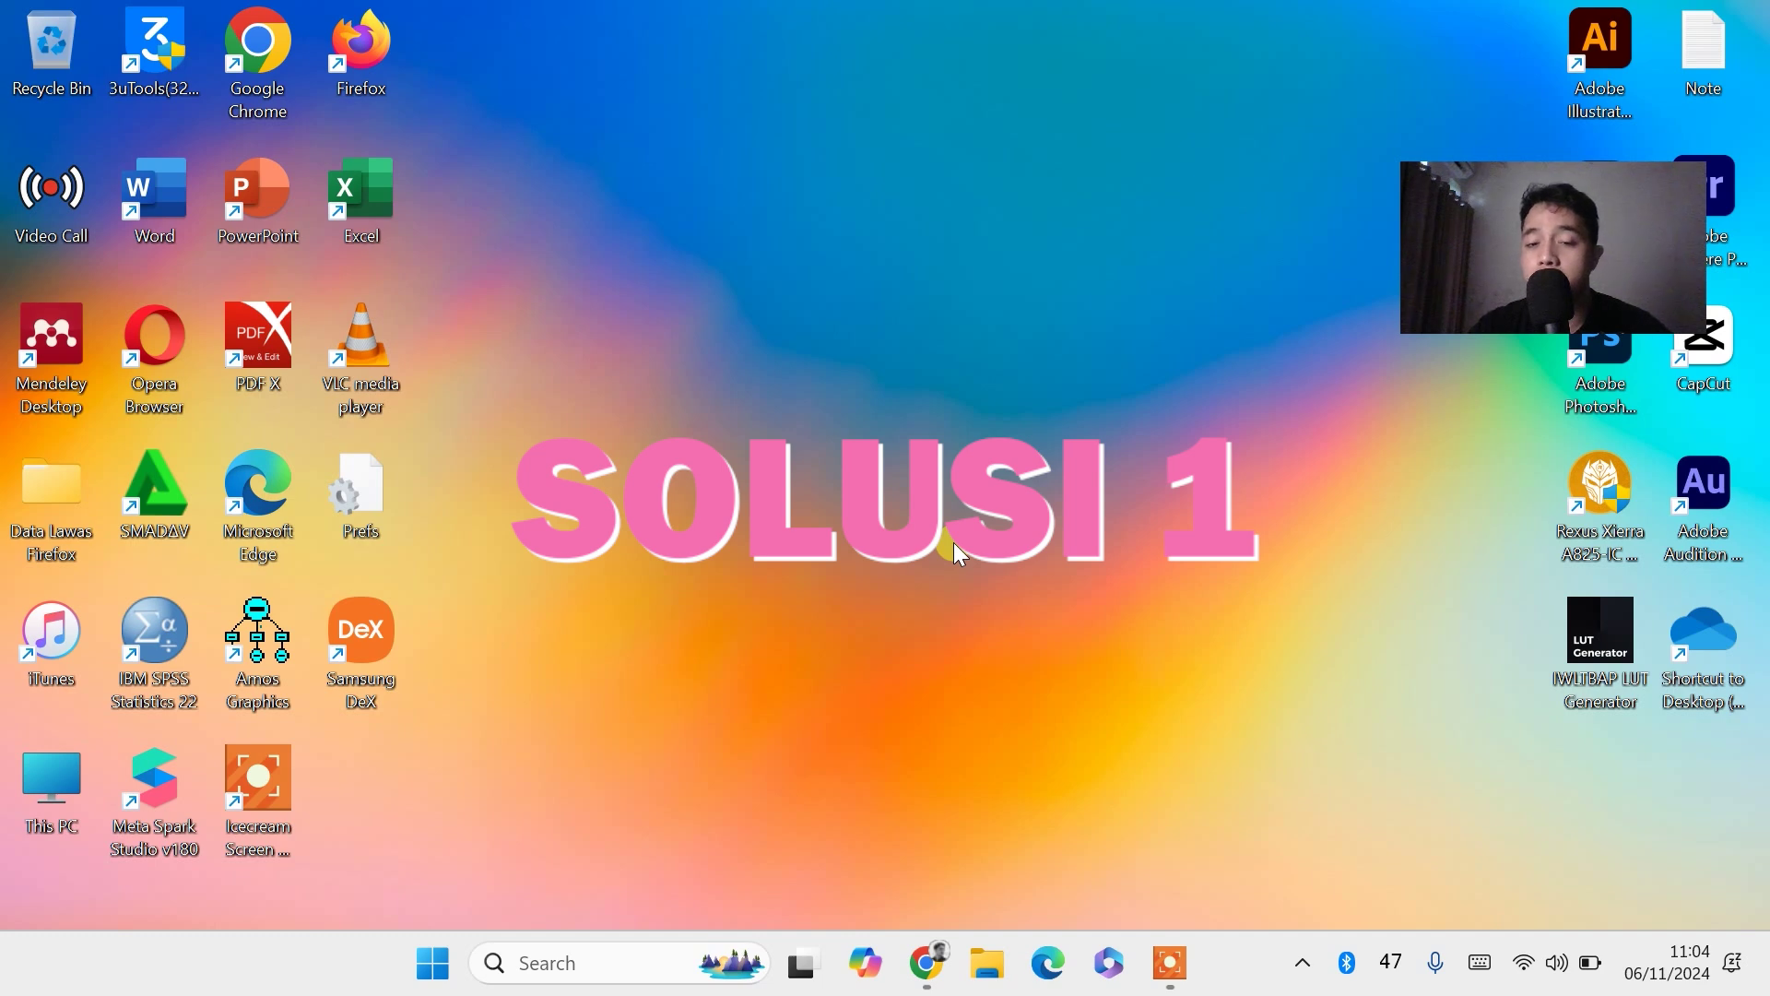
Step: Switch to Chrome and open the Download Hard Disk Sentinel page on hdsentinel.com from the "download hardisk sentinel" Google results
click(927, 964)
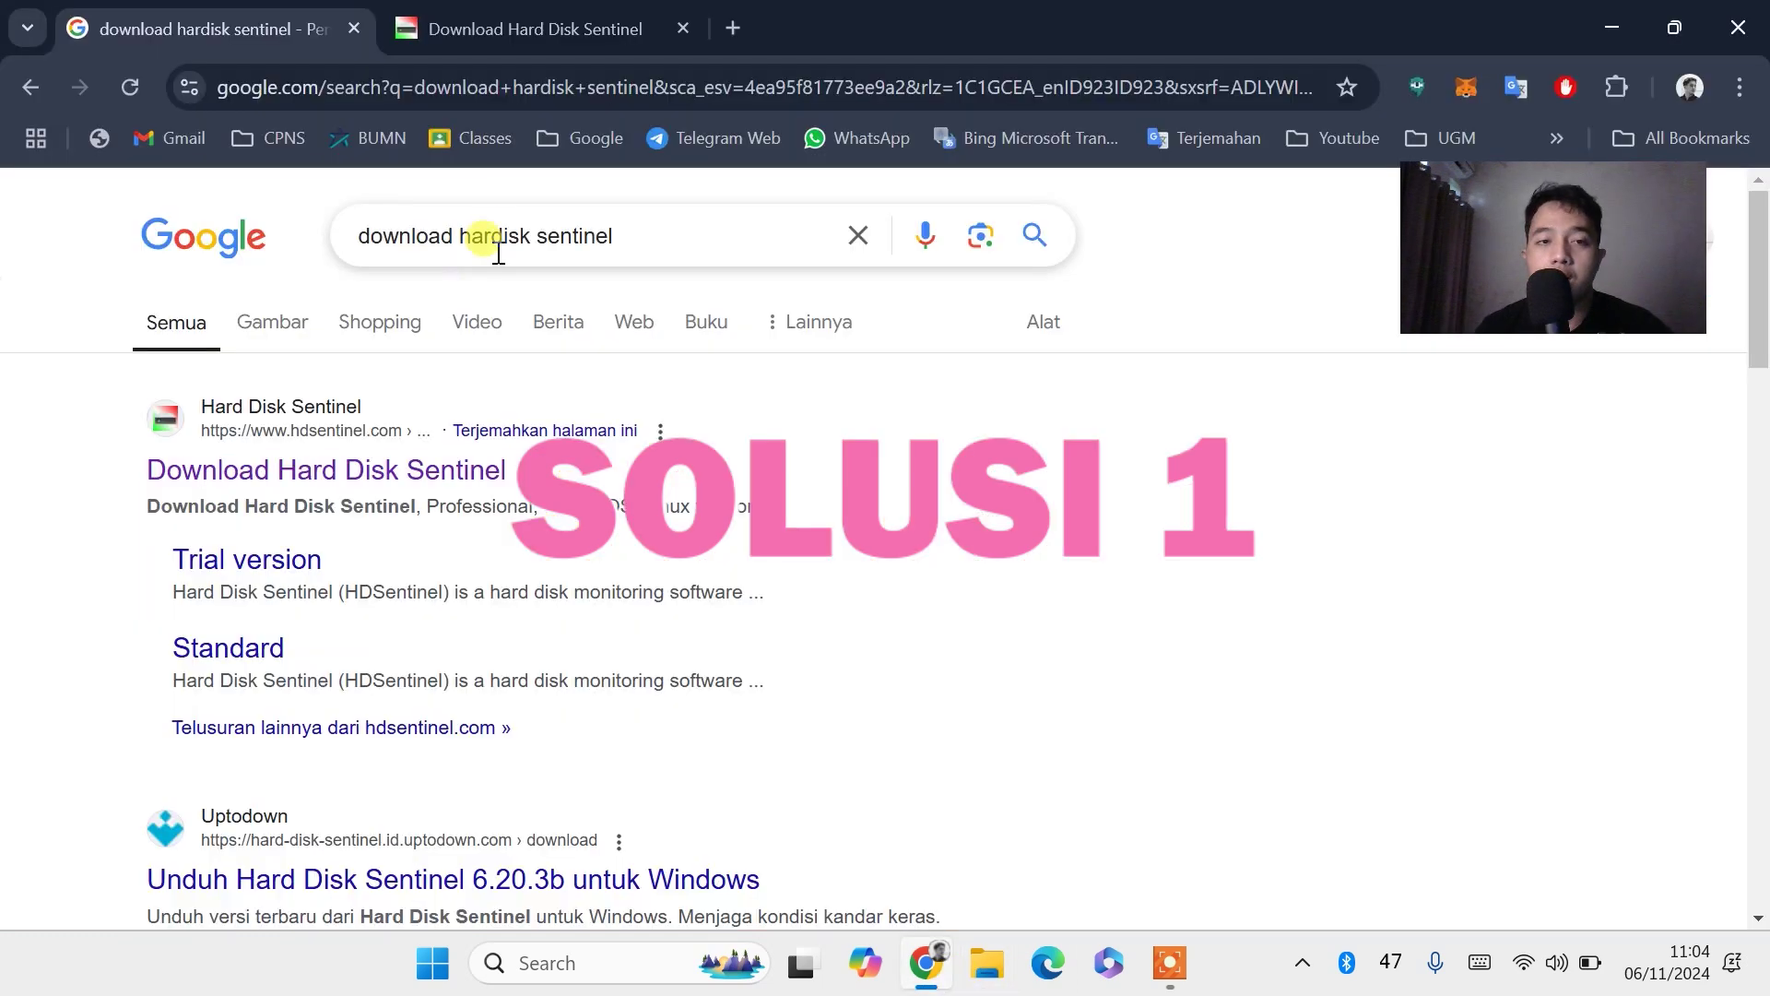
click(683, 236)
click(1235, 392)
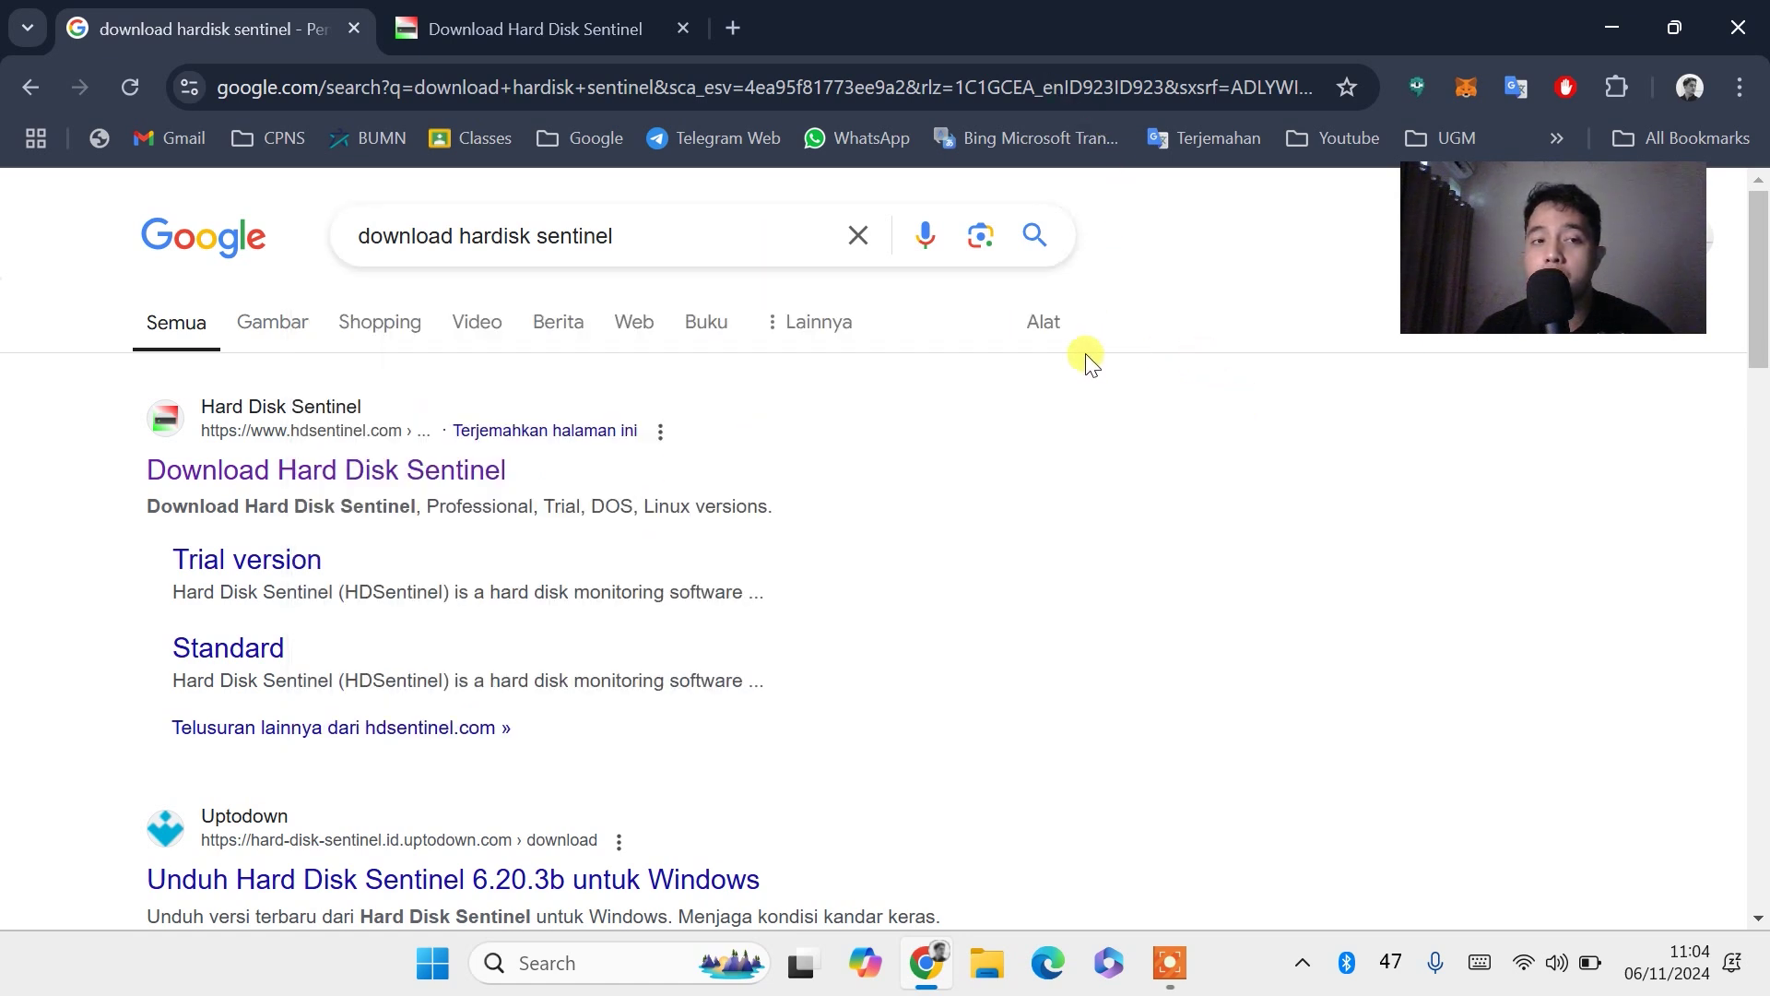
drag(717, 232, 316, 258)
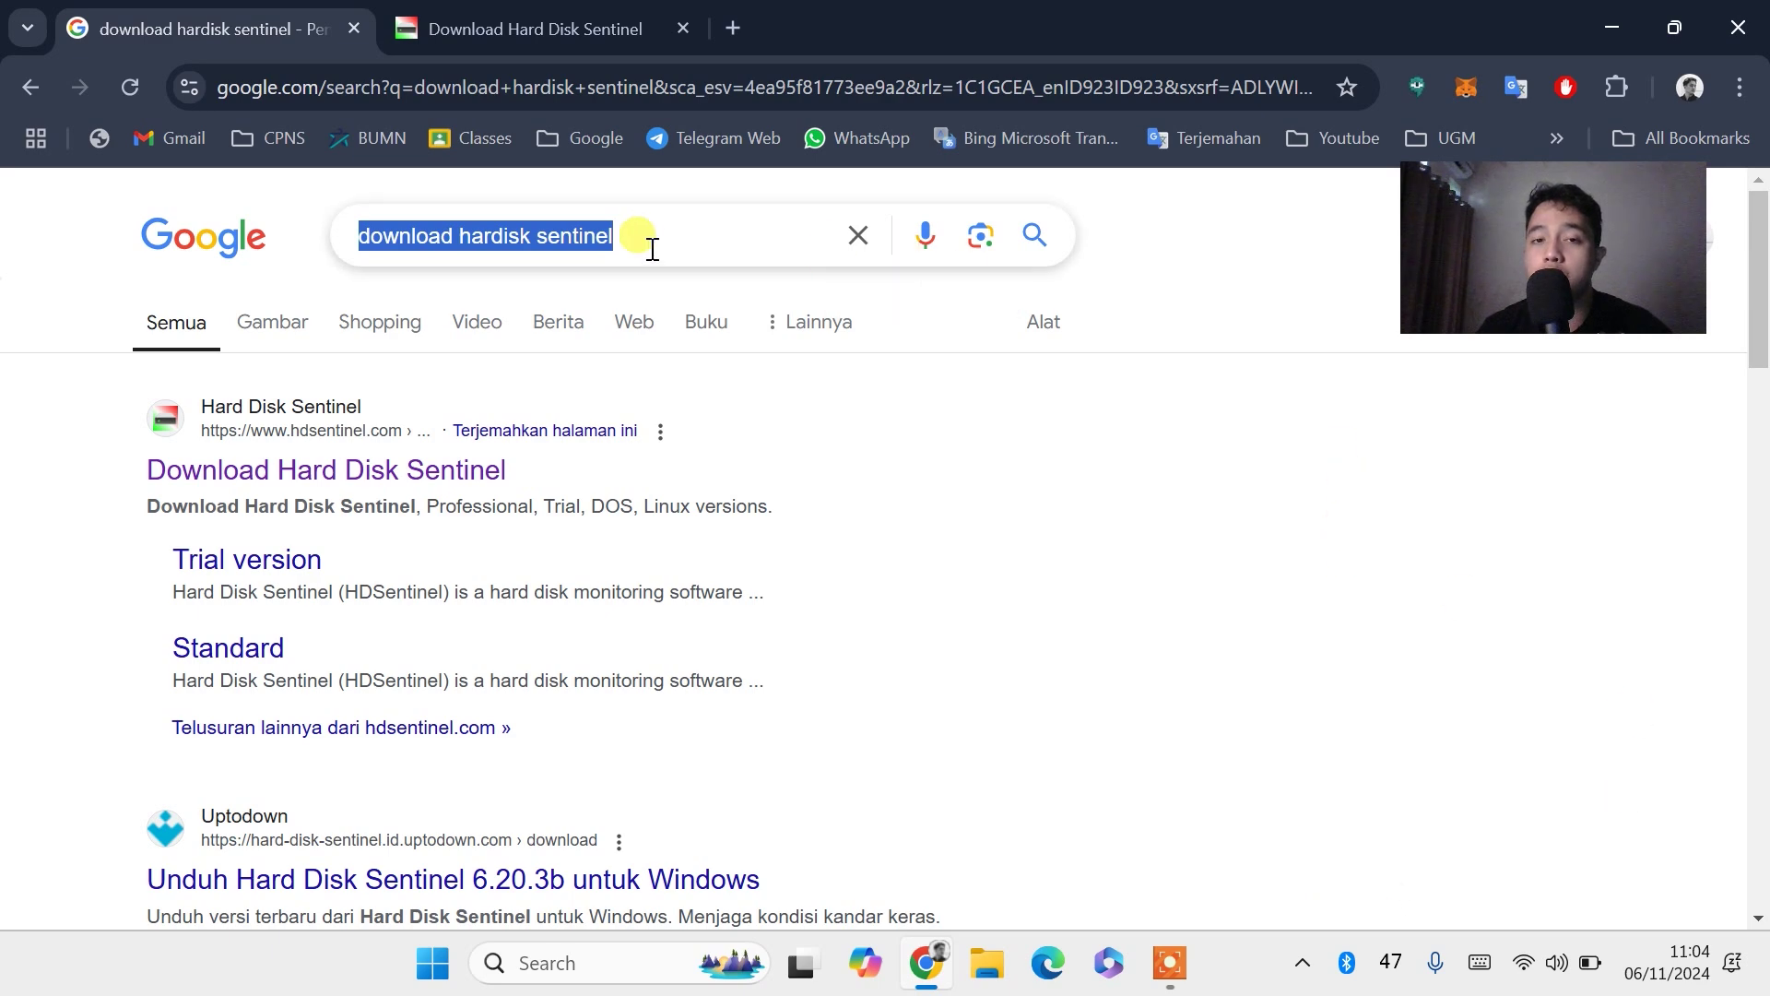
click(684, 241)
key(Return)
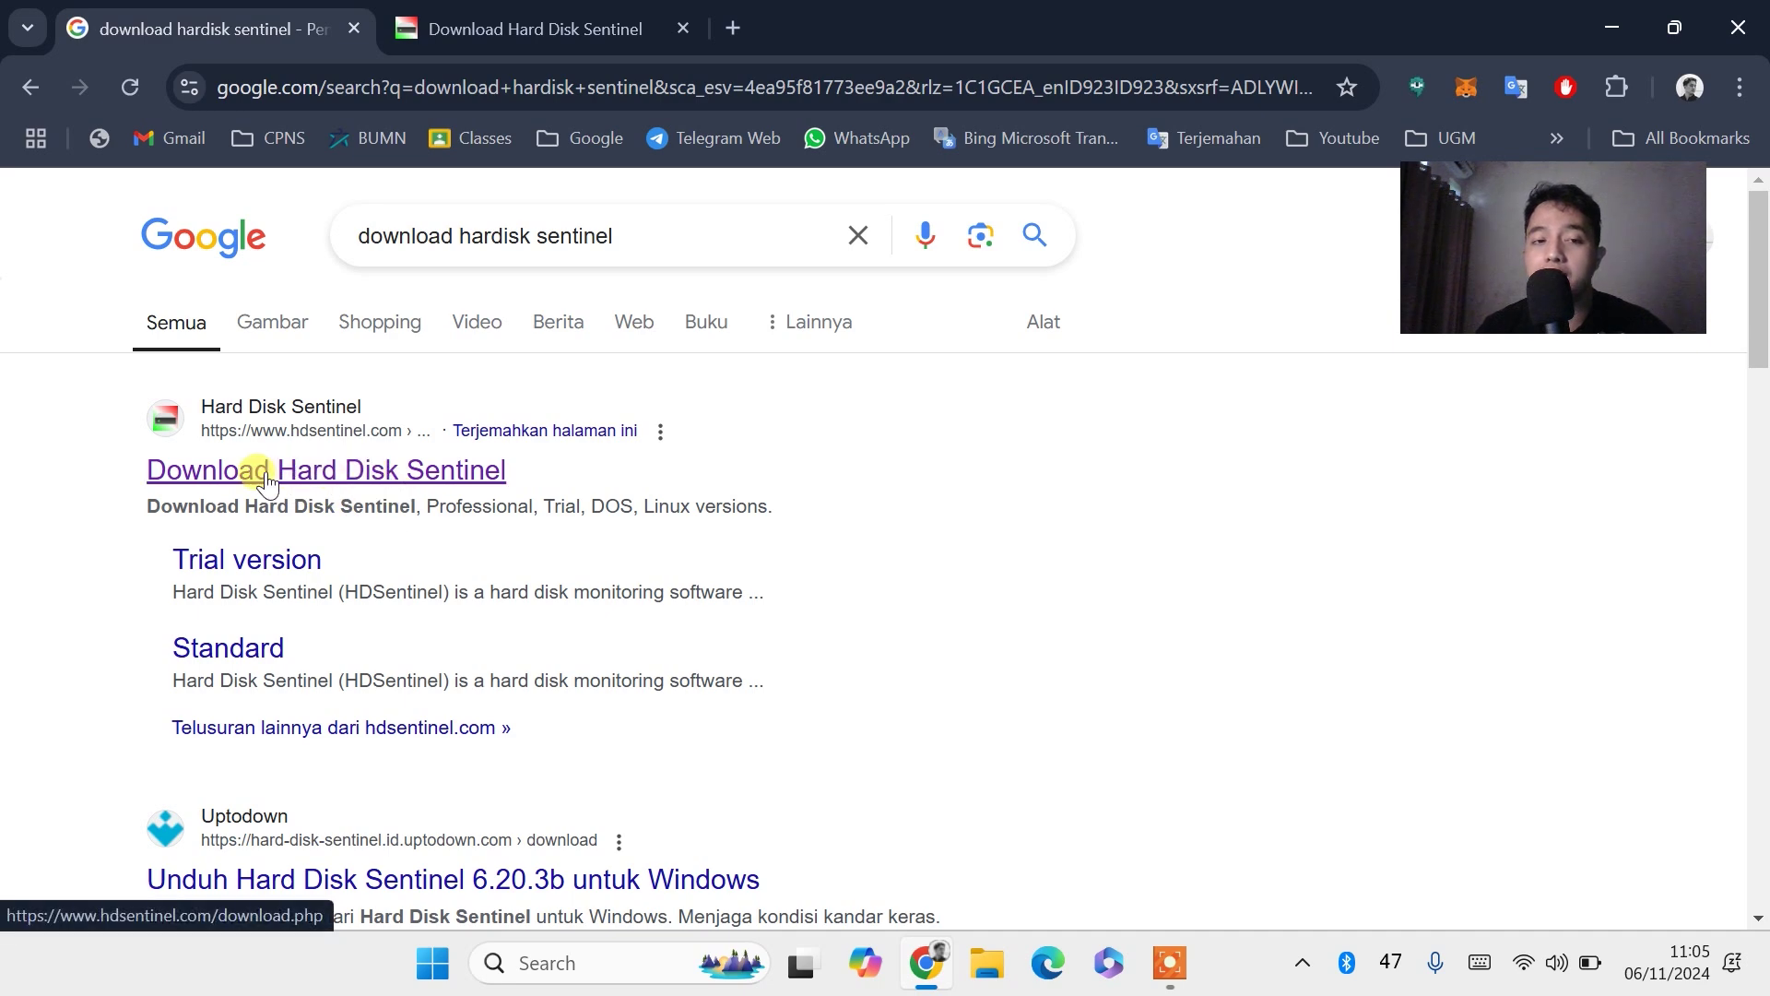
click(434, 470)
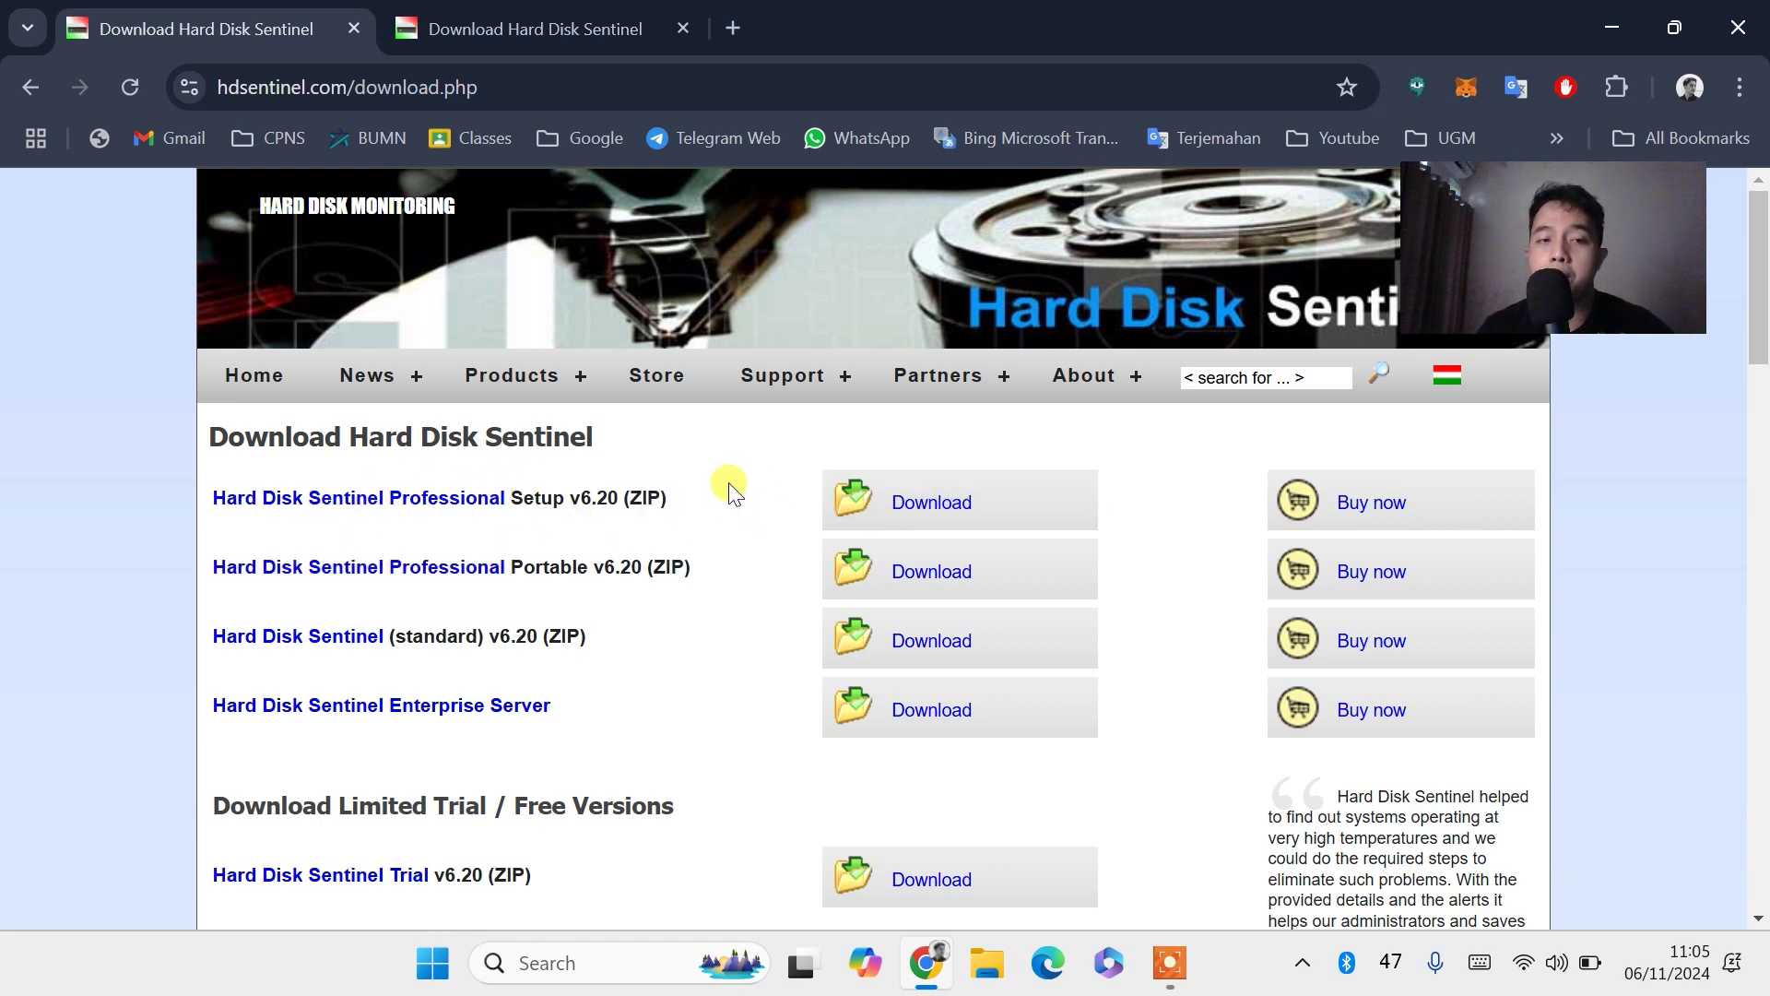
Step: Download the Hard Disk Sentinel Professional Setup v6.20 ZIP and show the recent downloads
click(948, 503)
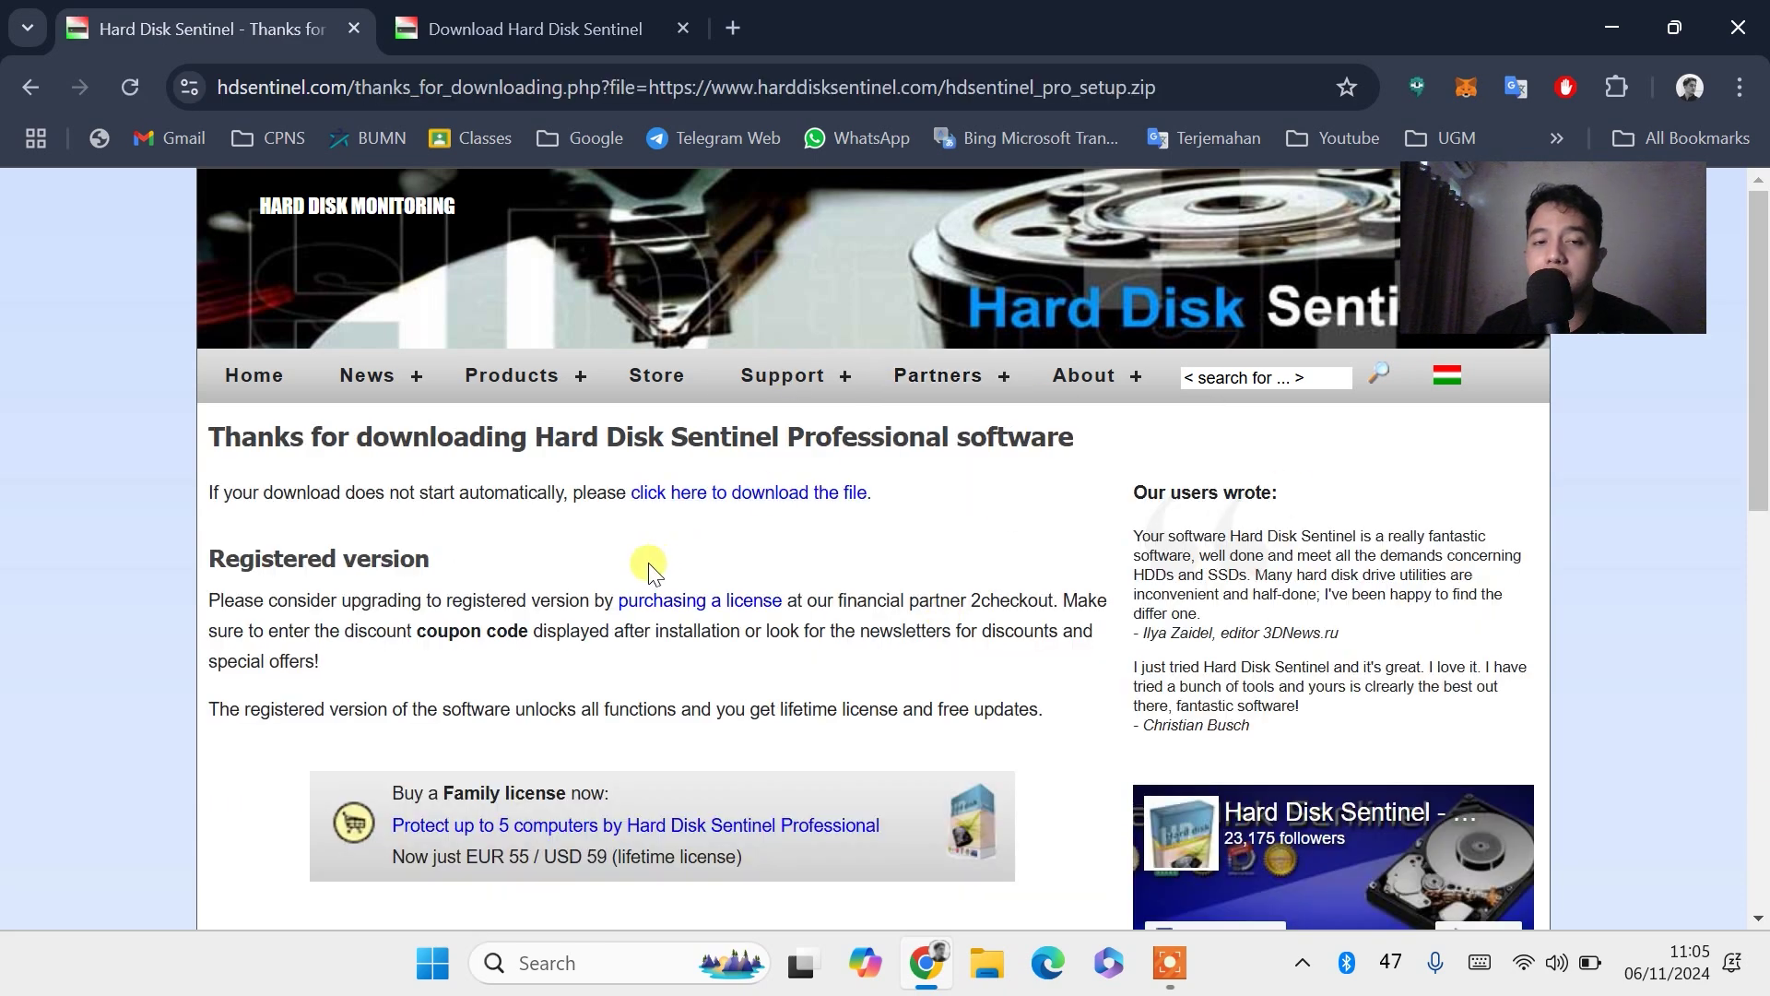
click(740, 499)
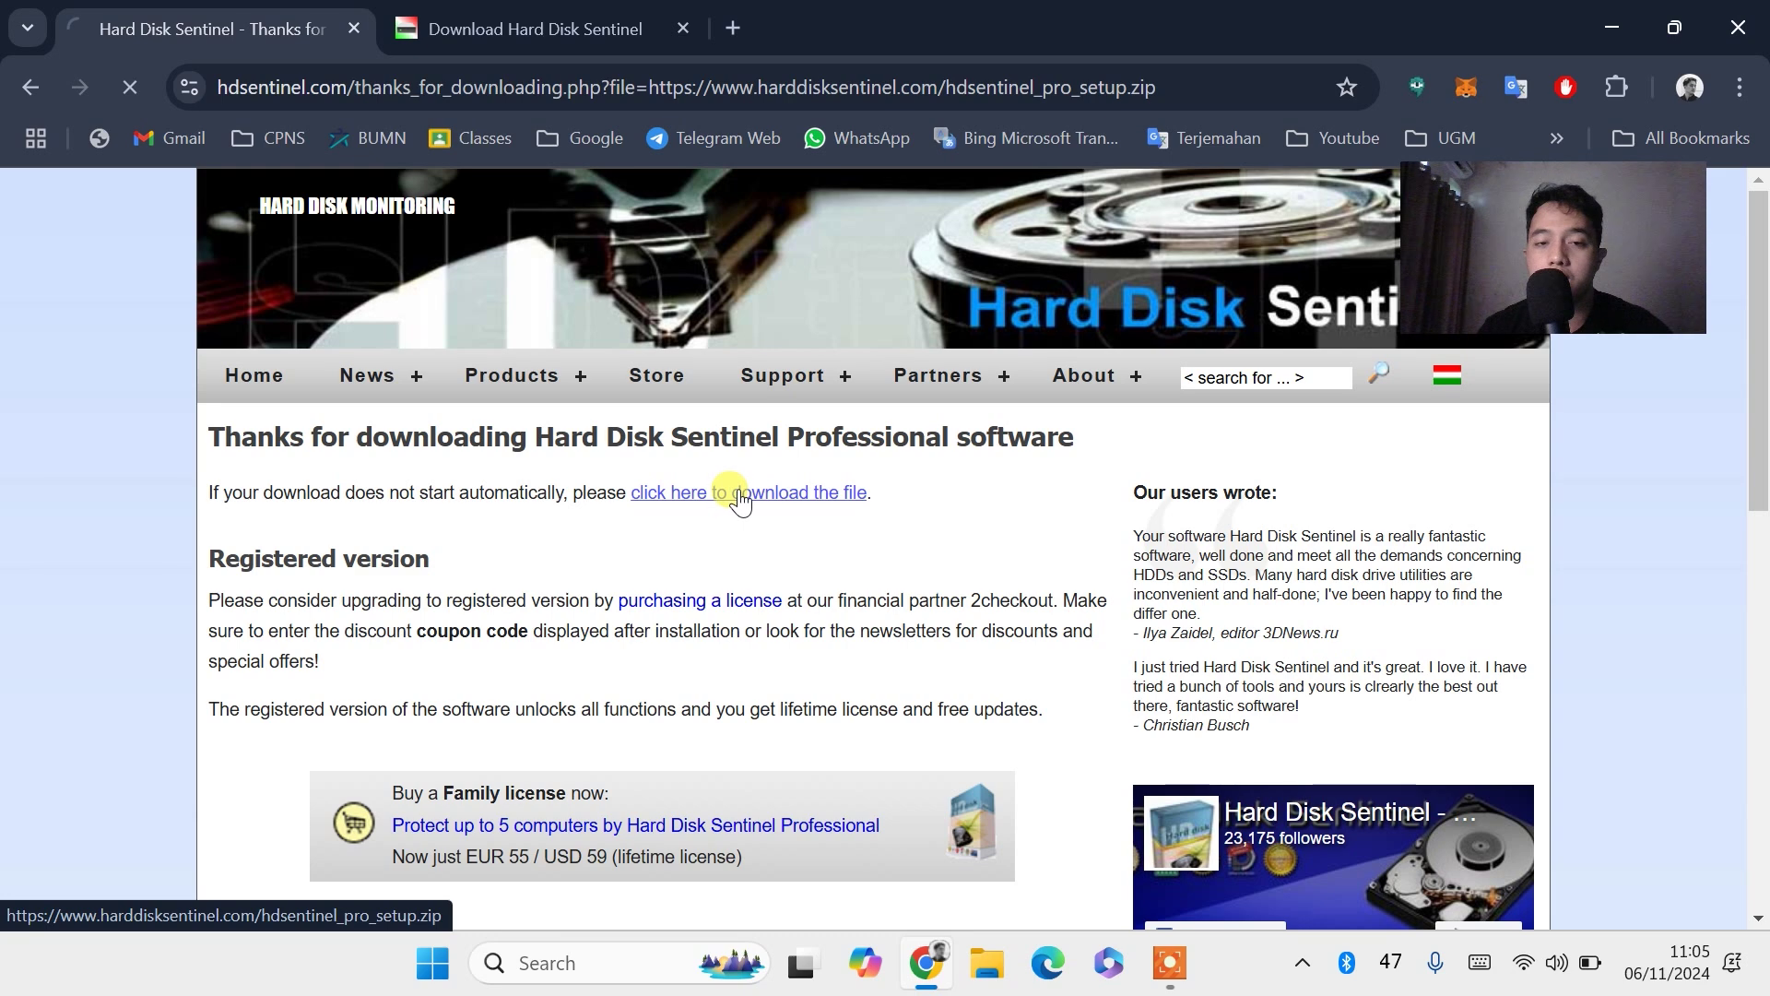
click(1647, 81)
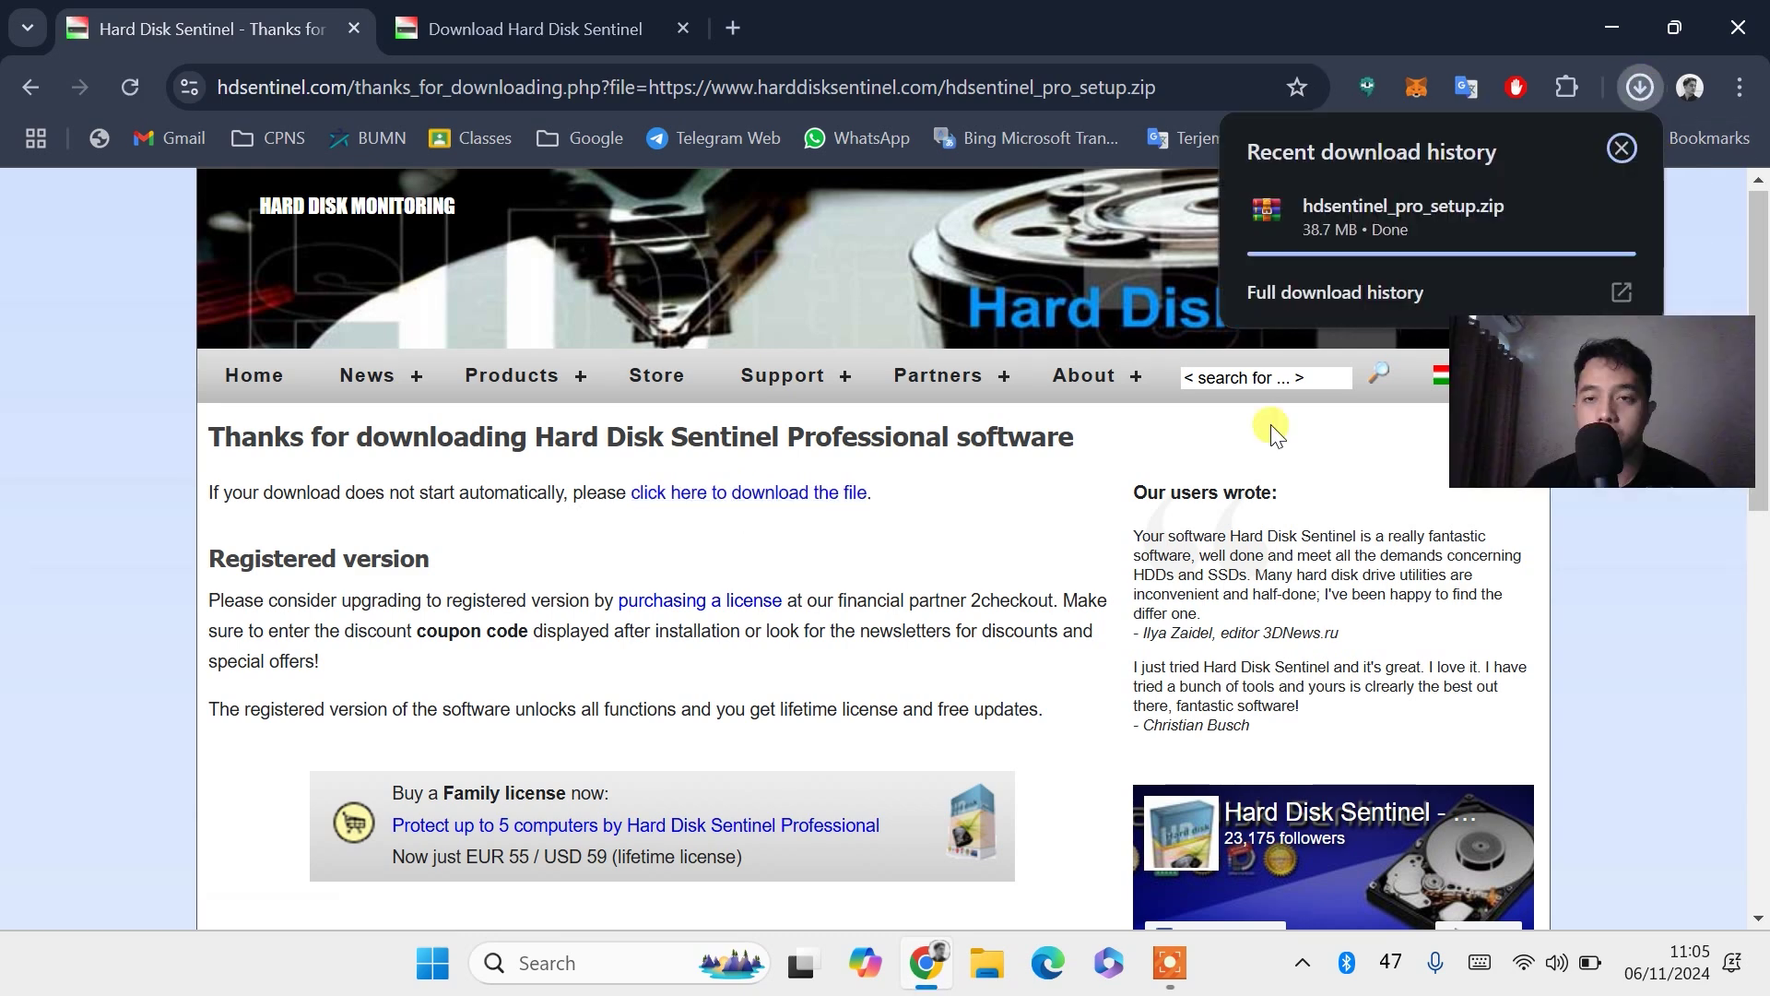
Step: Run the installer inside the downloaded hdsentinel_pro_setup.zip with English as the setup language
click(1369, 190)
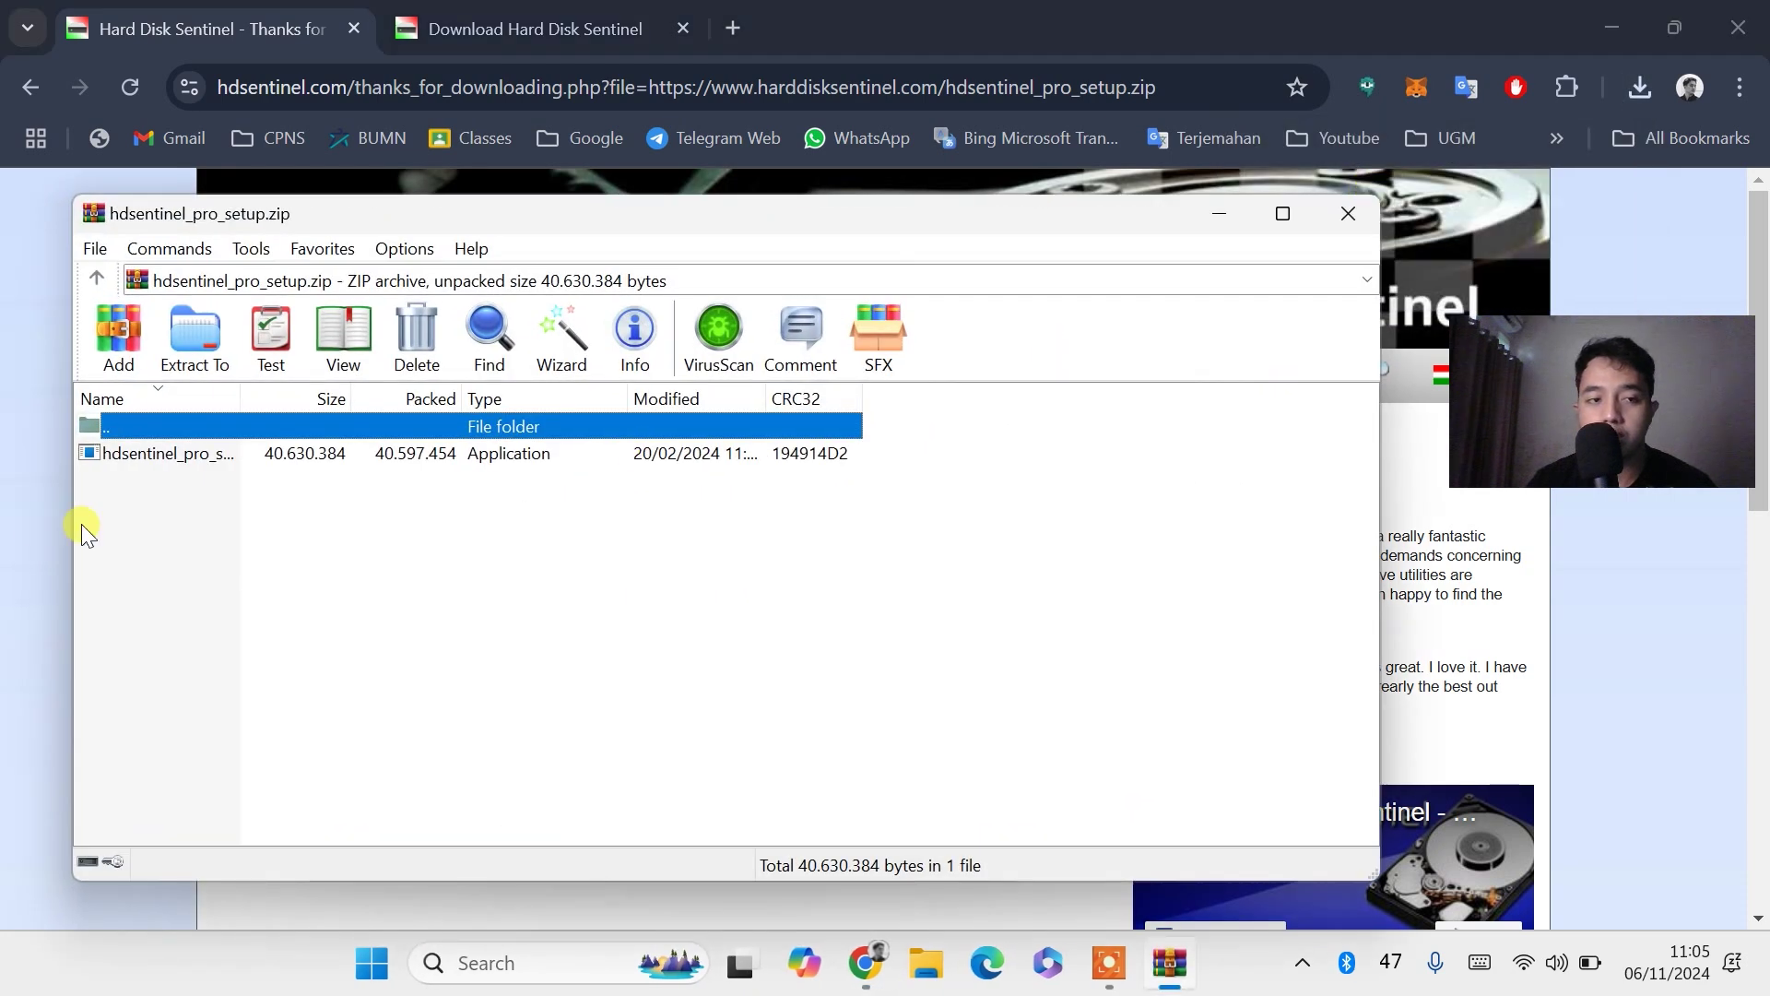
double_click(185, 455)
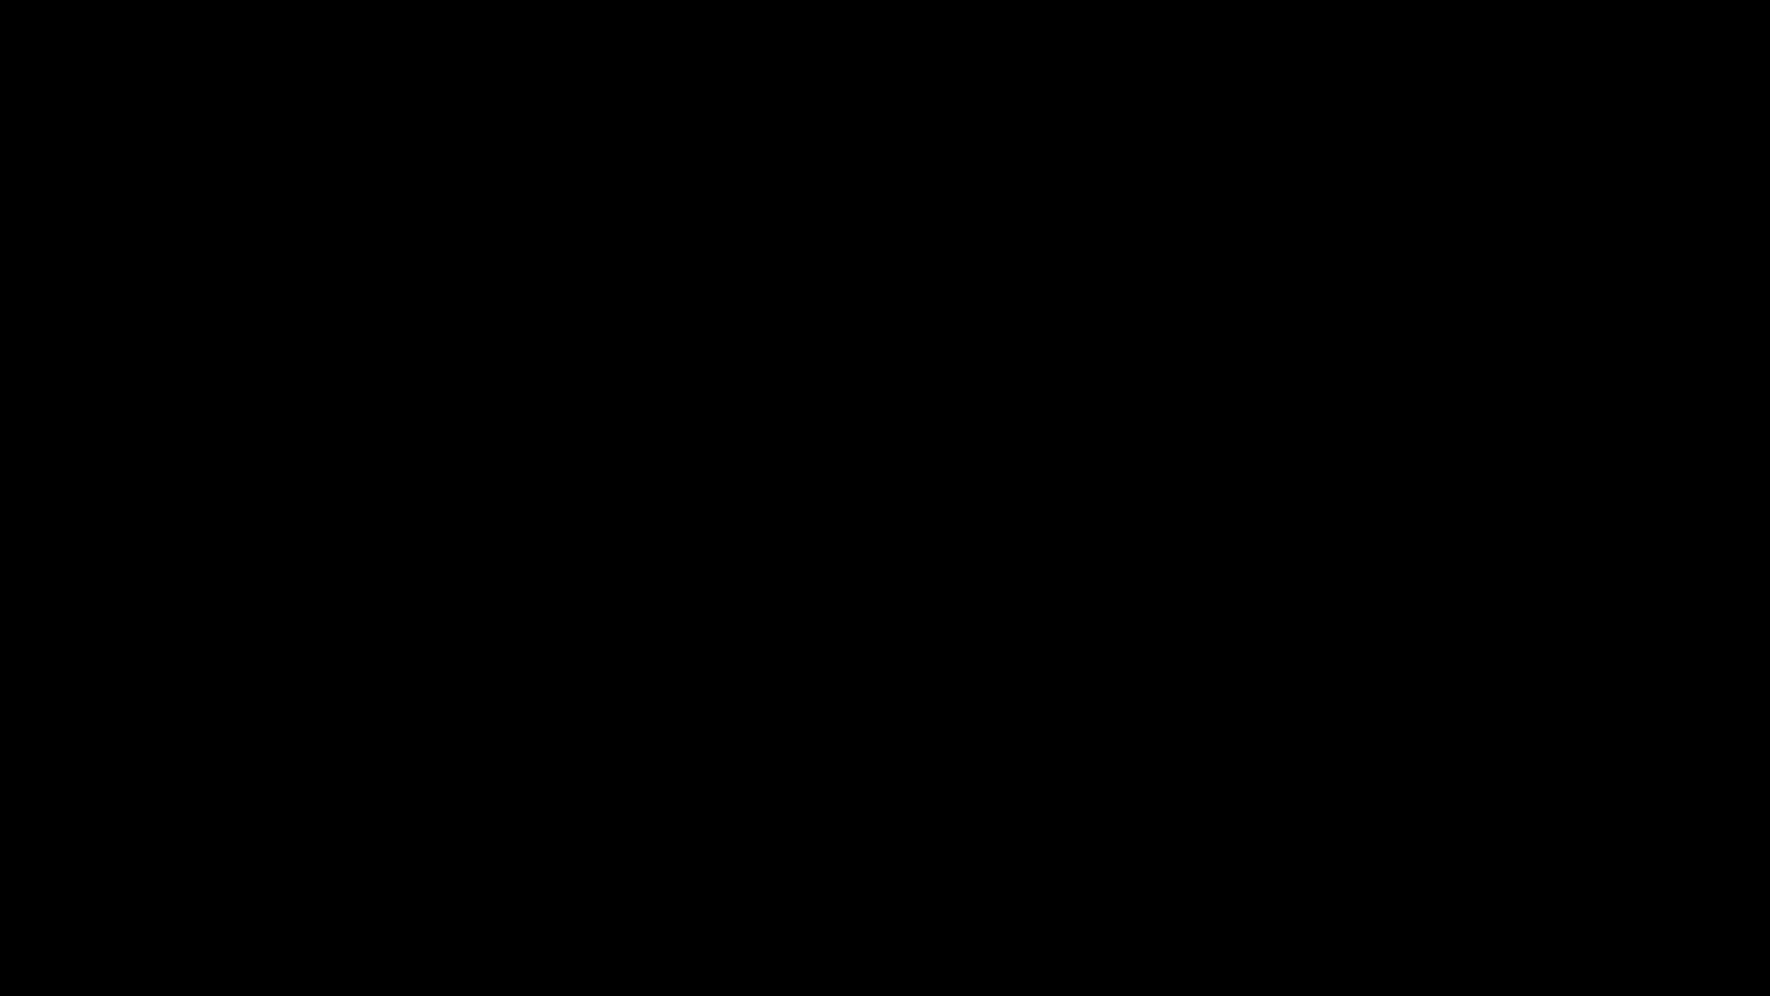
click(778, 708)
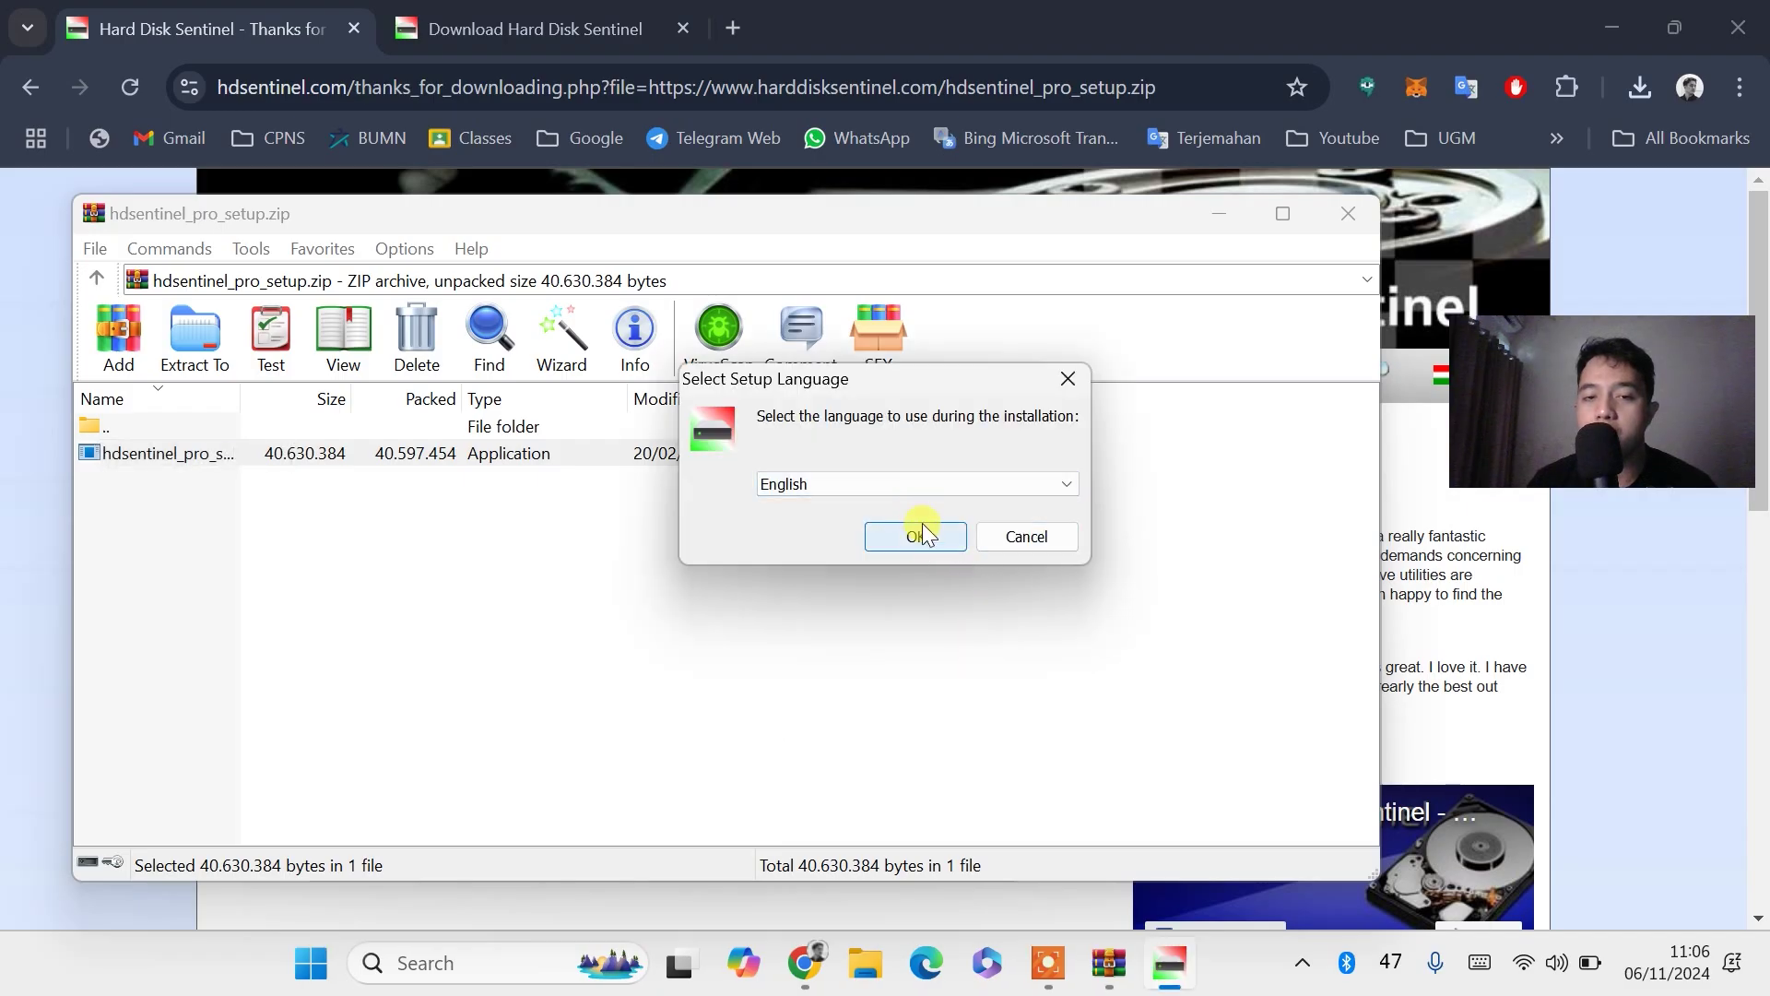
click(900, 489)
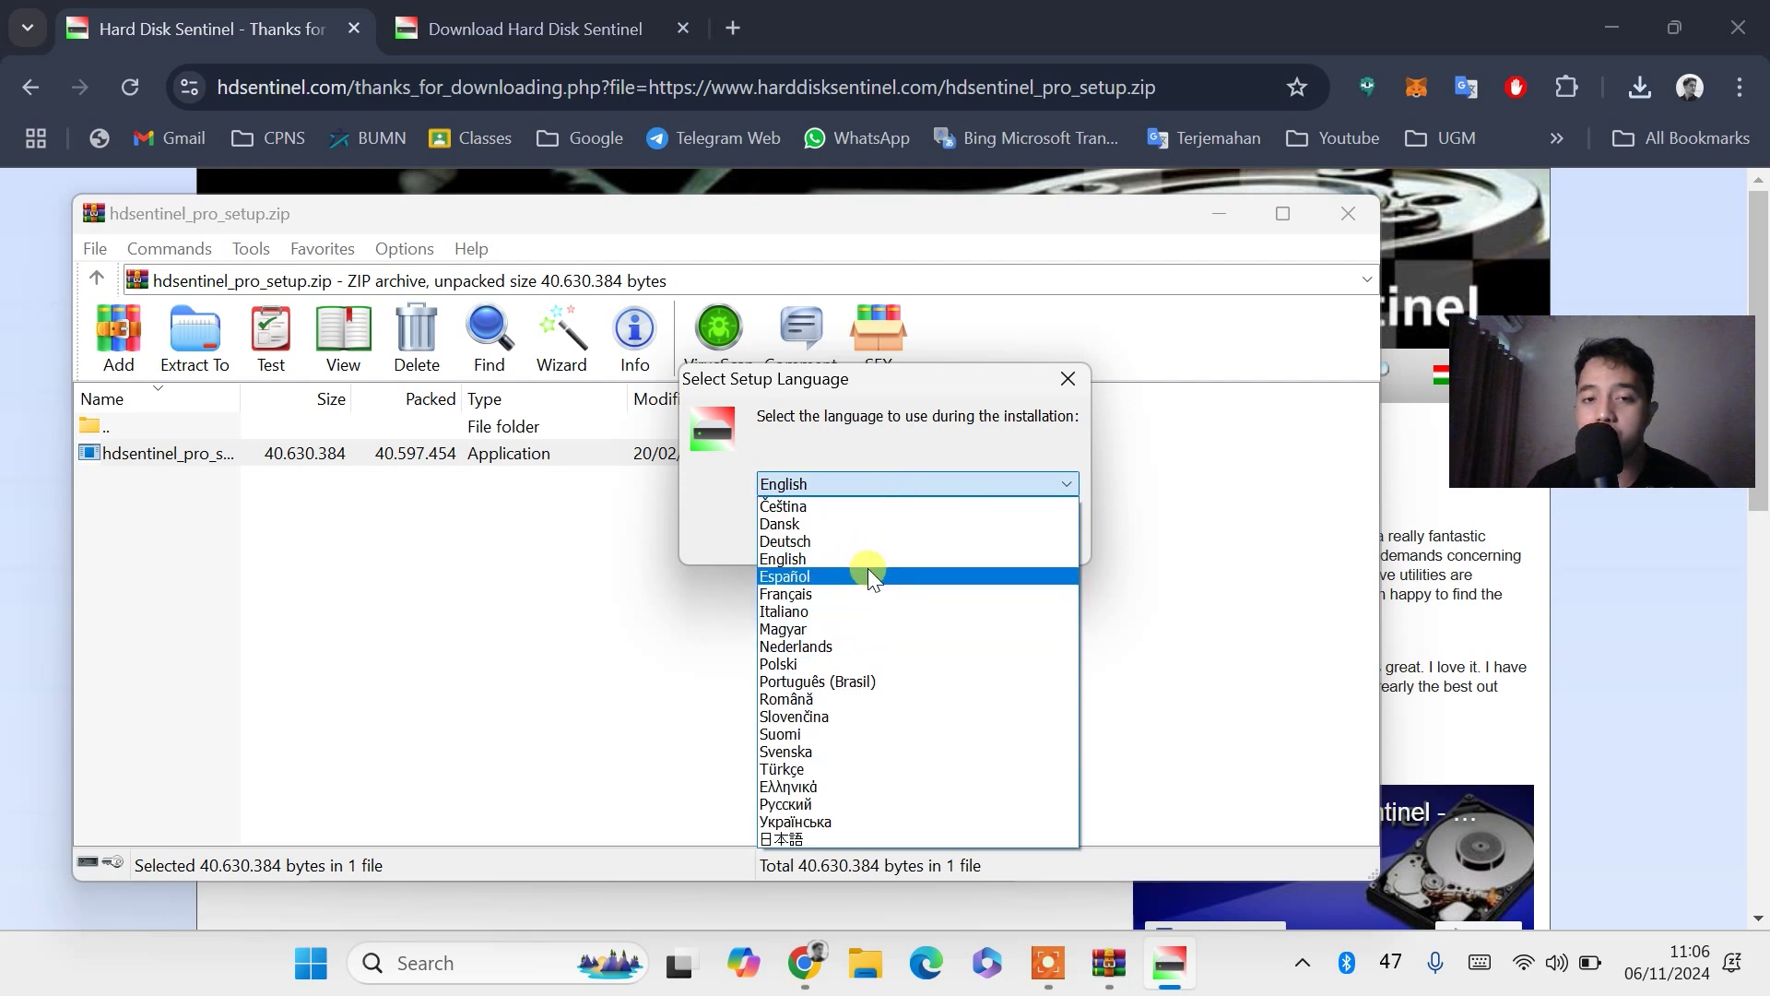
click(839, 557)
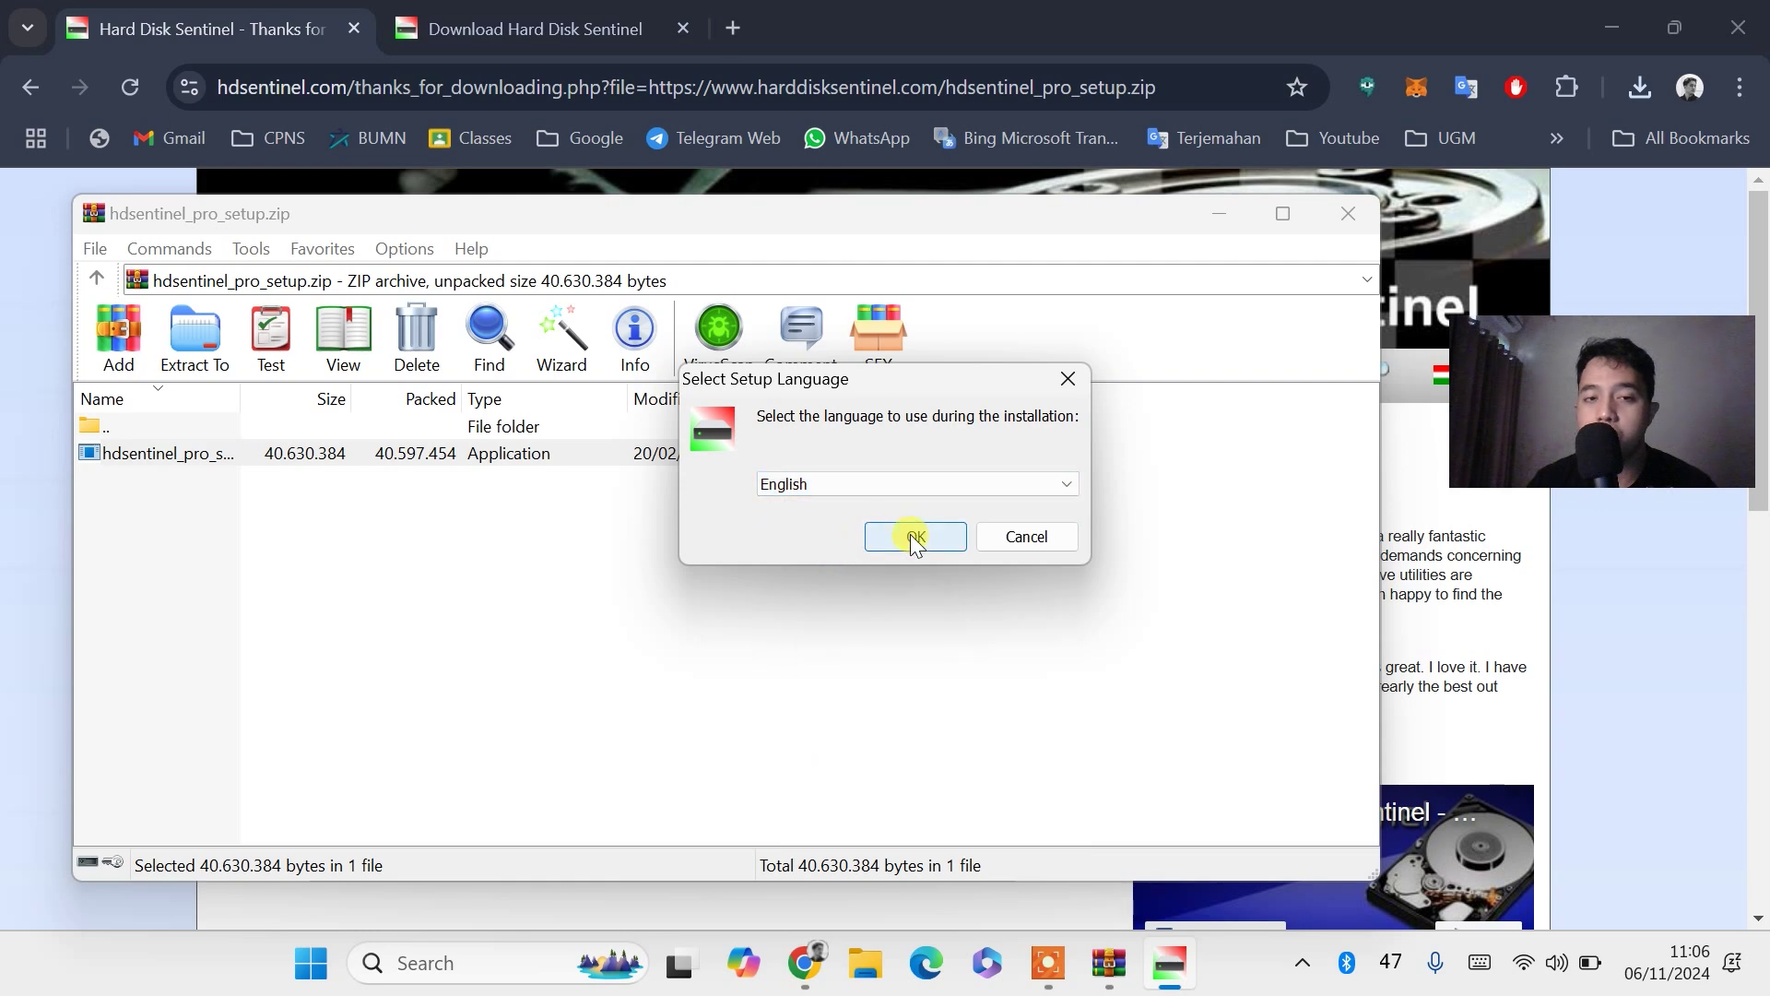
click(906, 533)
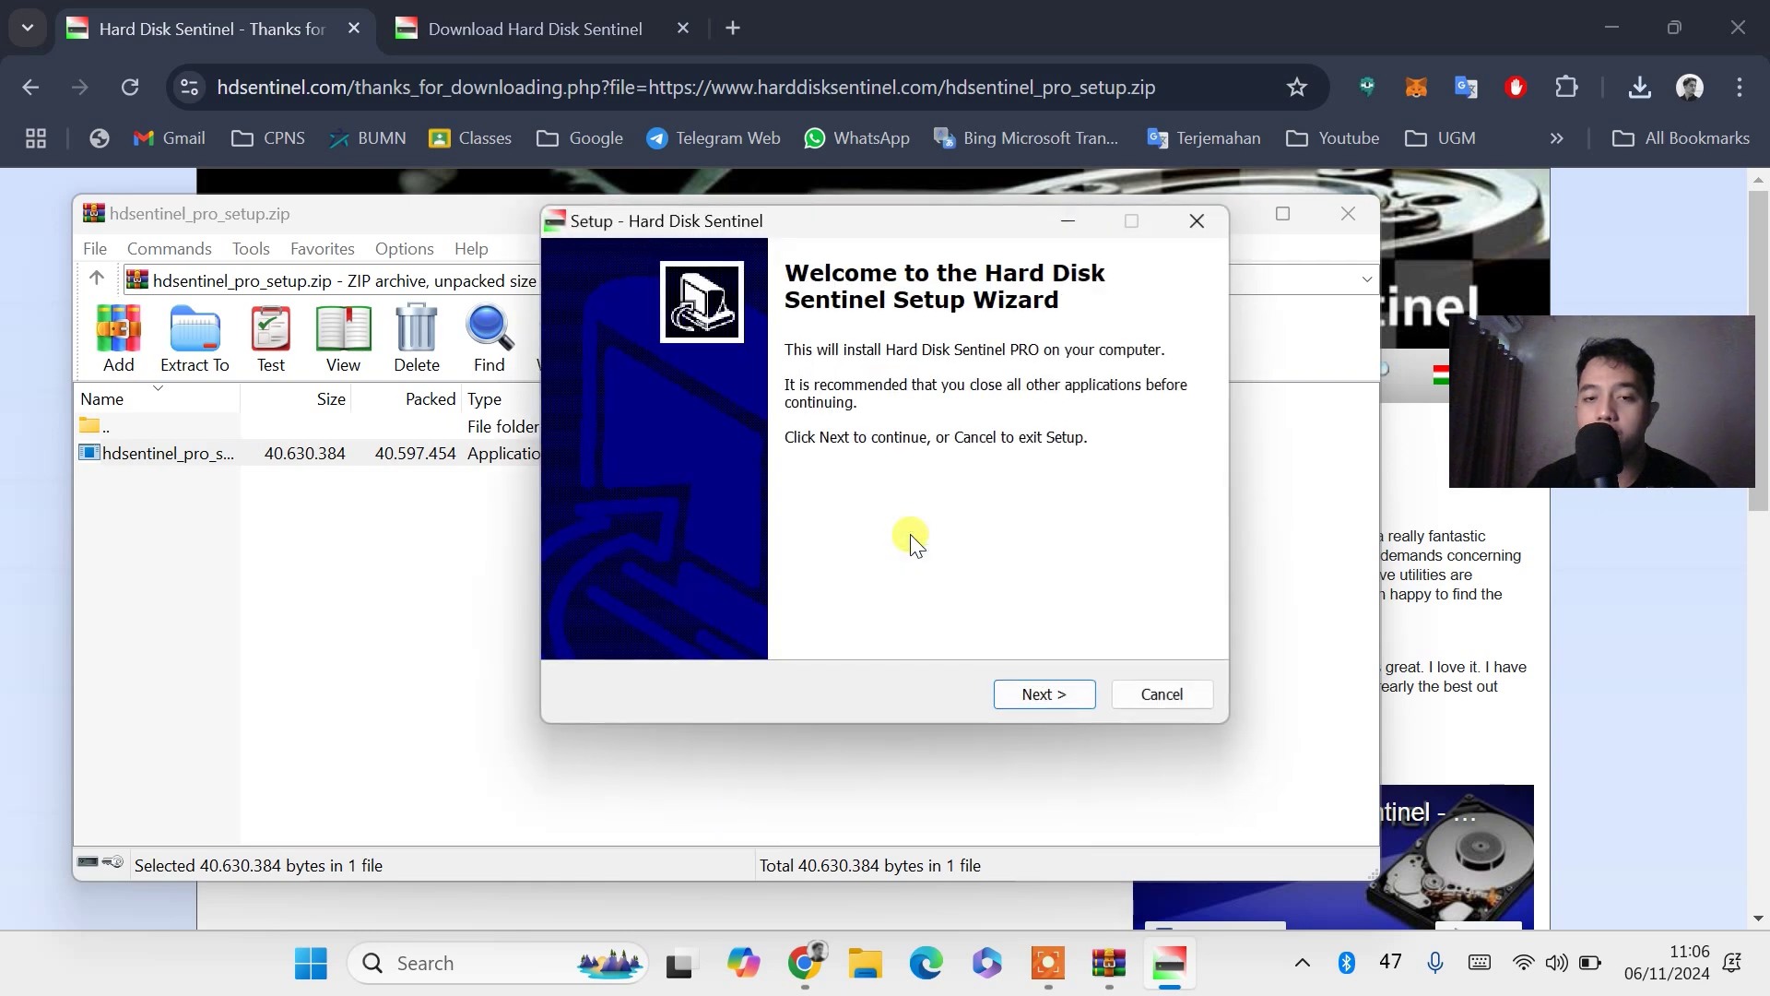
Step: Accept the licence agreement, install Hard Disk Sentinel in the default folder with desktop and Quick Launch icons, and launch it
click(1052, 694)
click(678, 613)
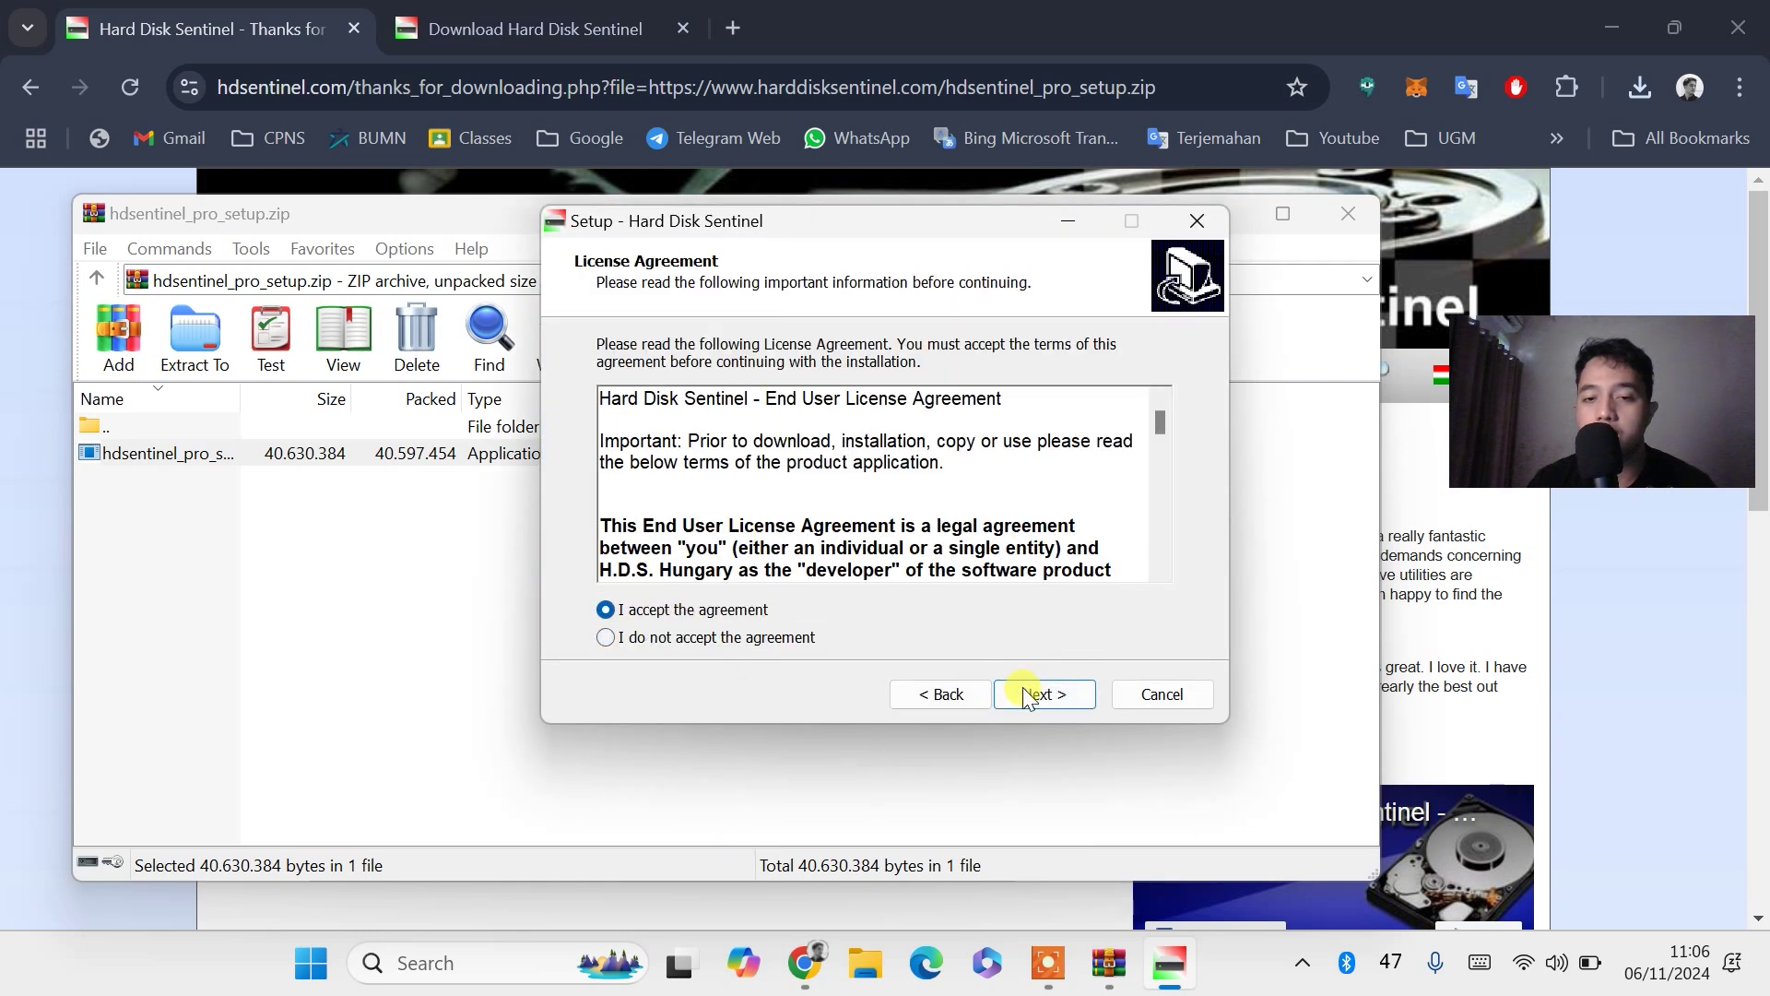
click(1026, 693)
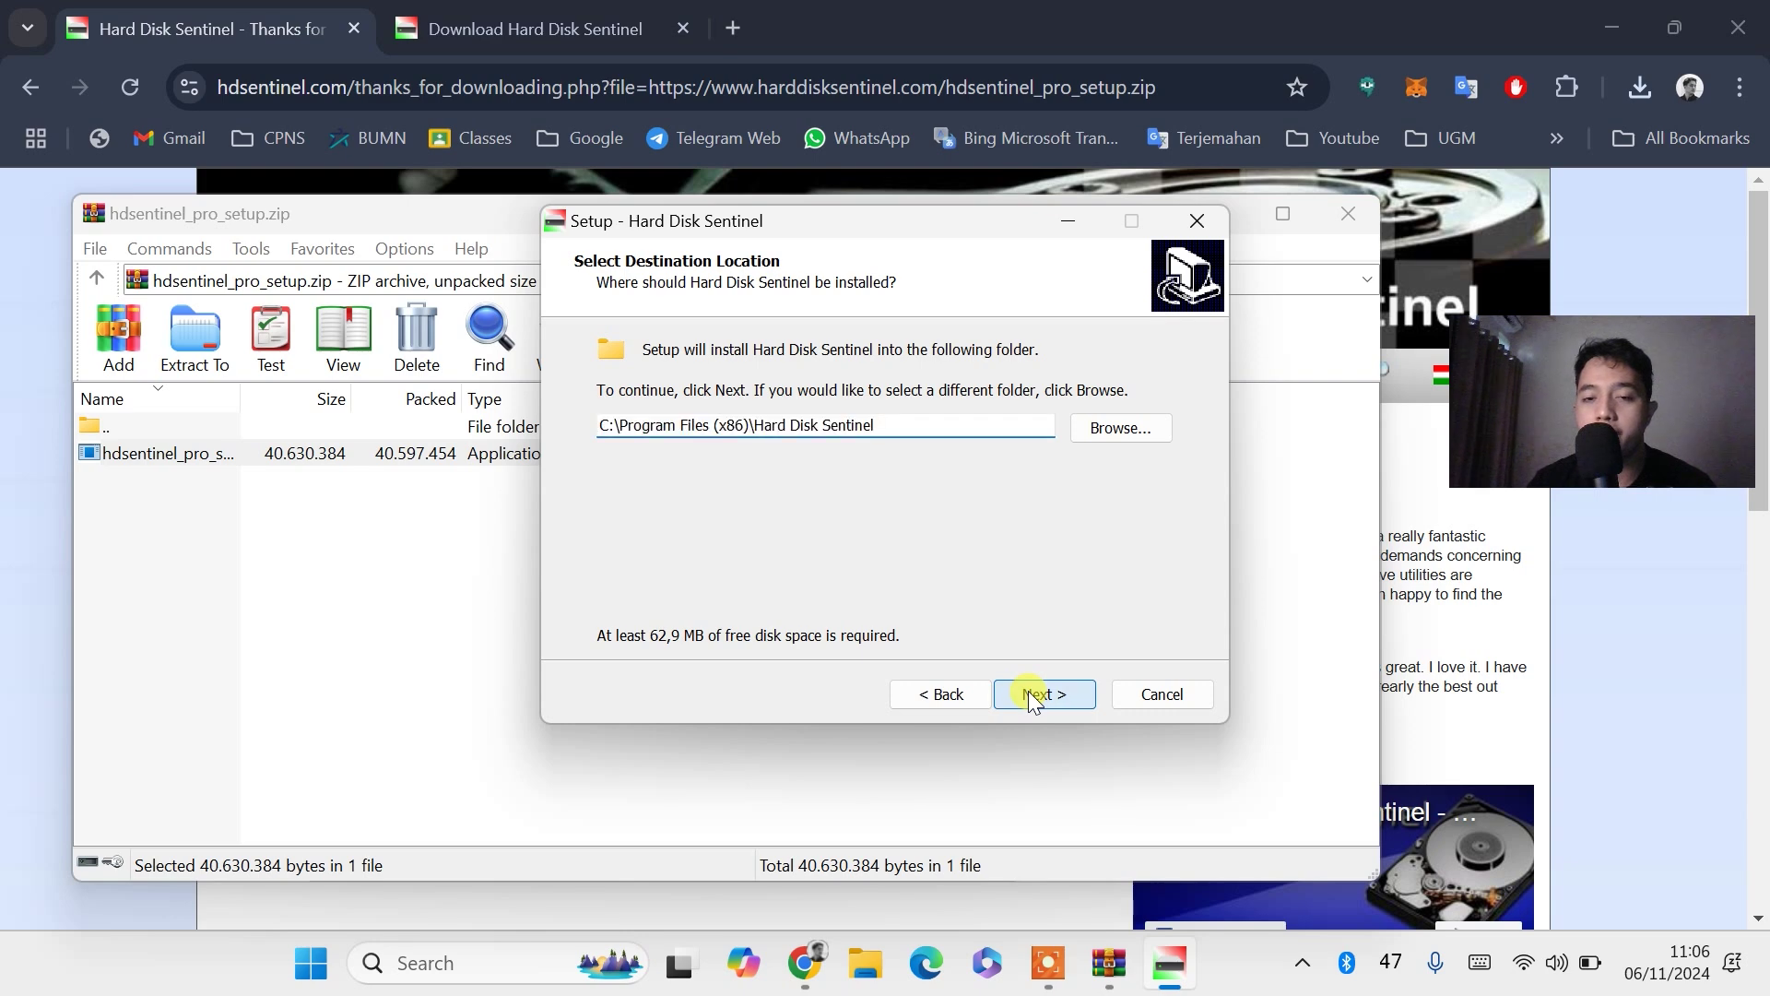
click(1034, 697)
click(1033, 697)
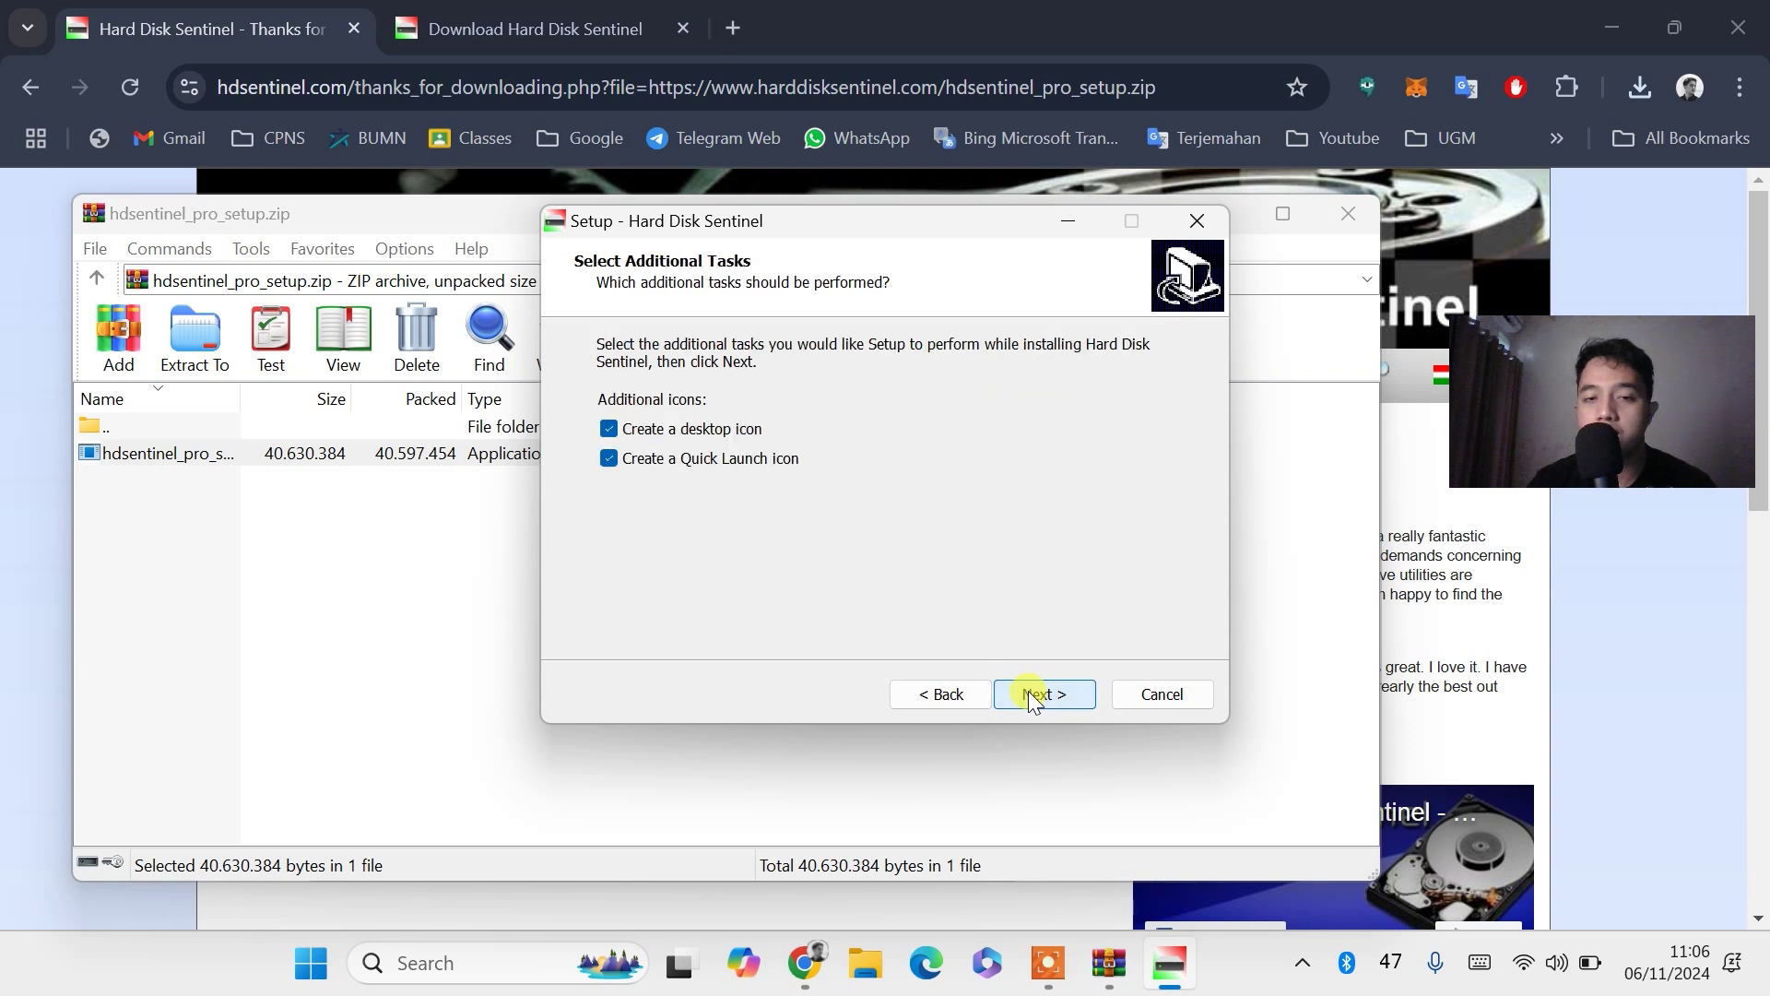
click(1033, 697)
click(1027, 691)
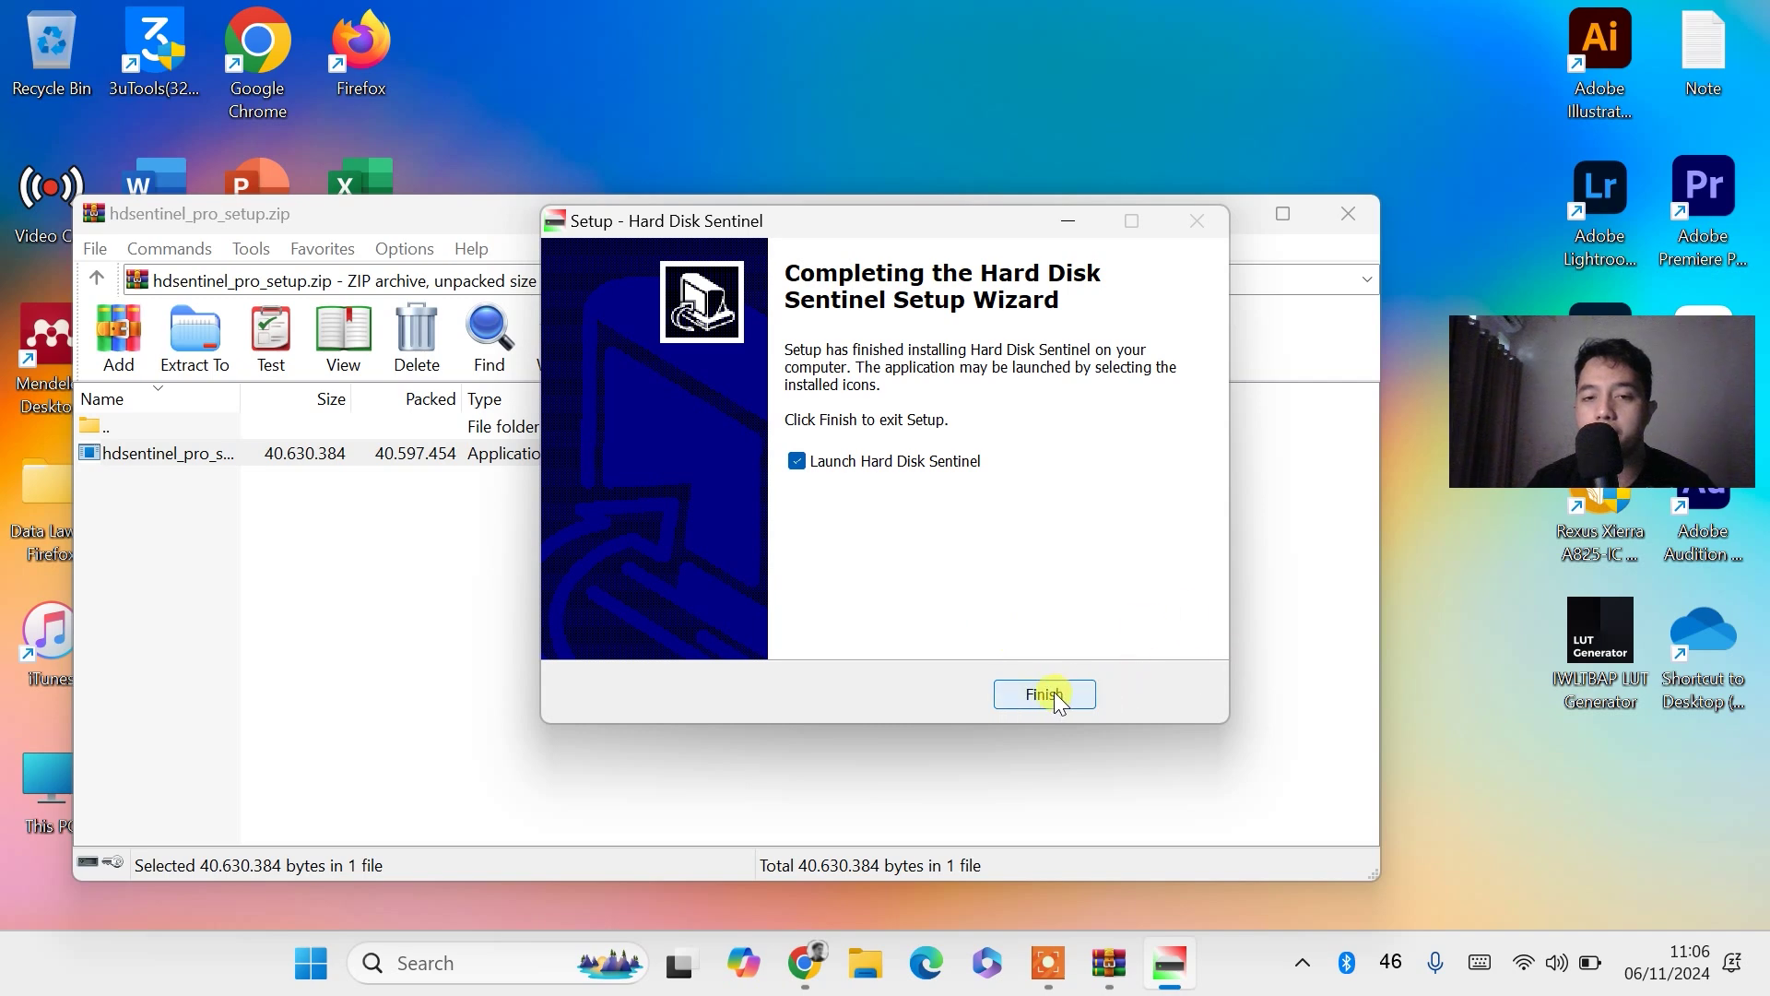
click(1063, 690)
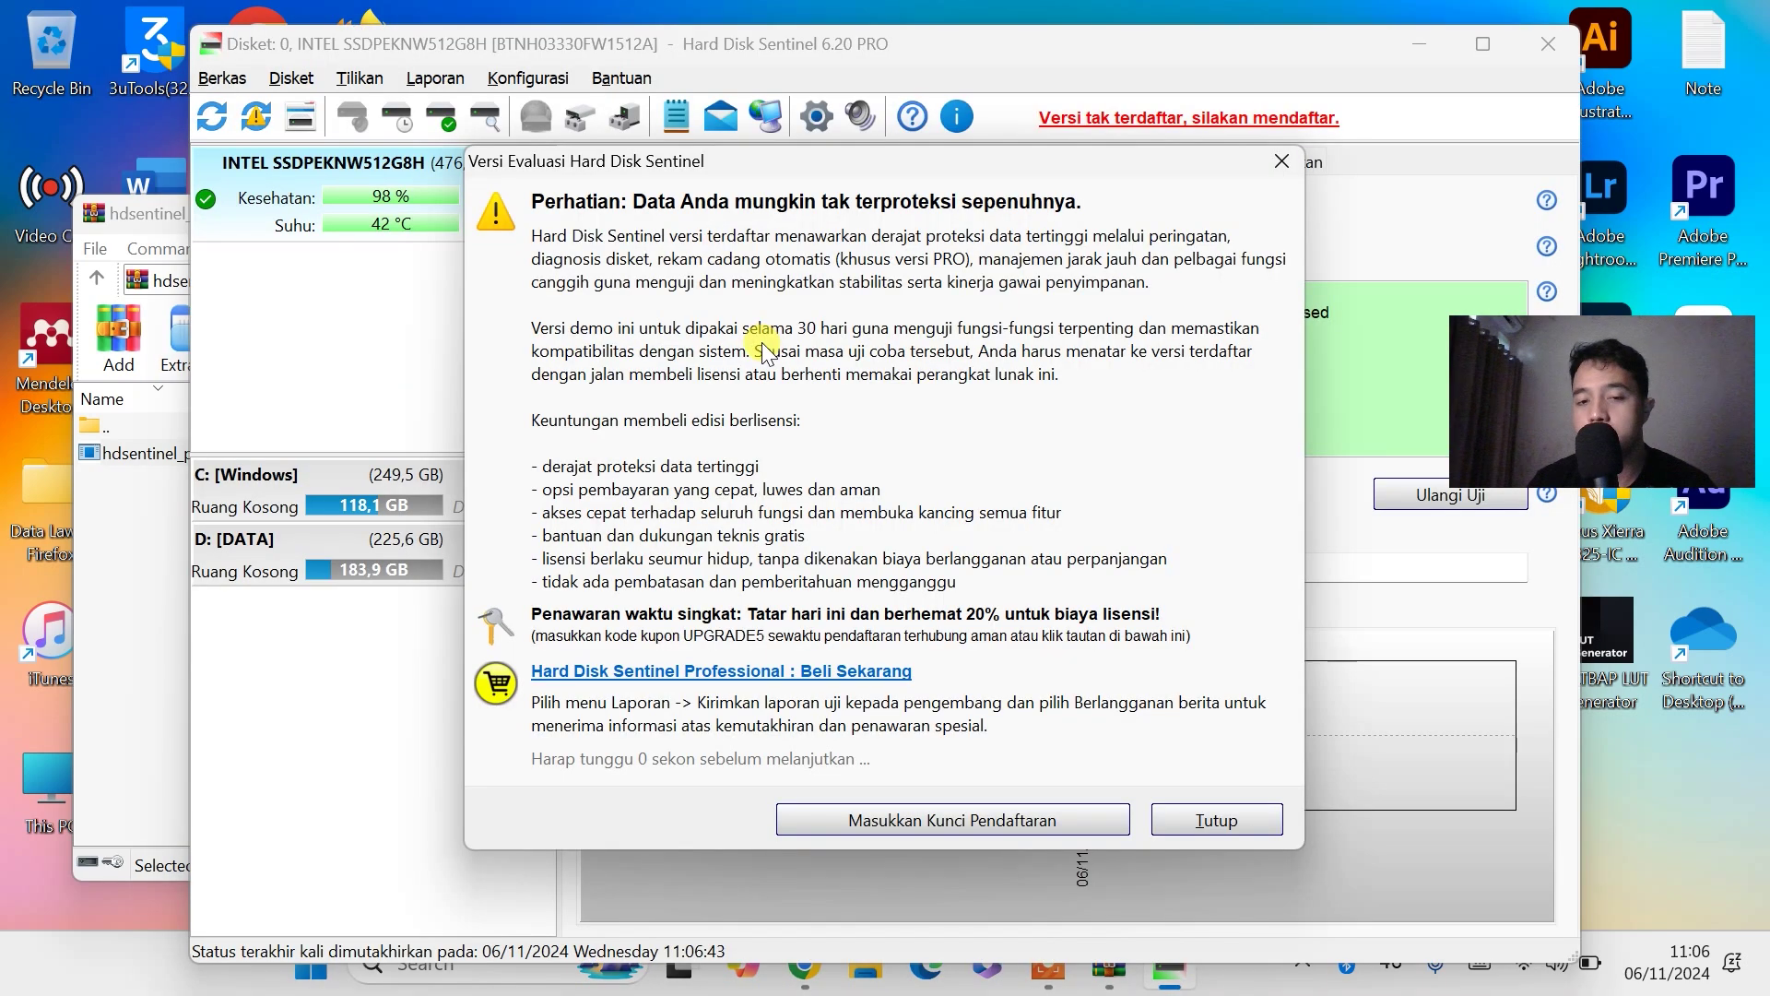
Step: Dismiss the evaluation version notice and examine the SSD's performance and health ratings in the overview
click(1300, 154)
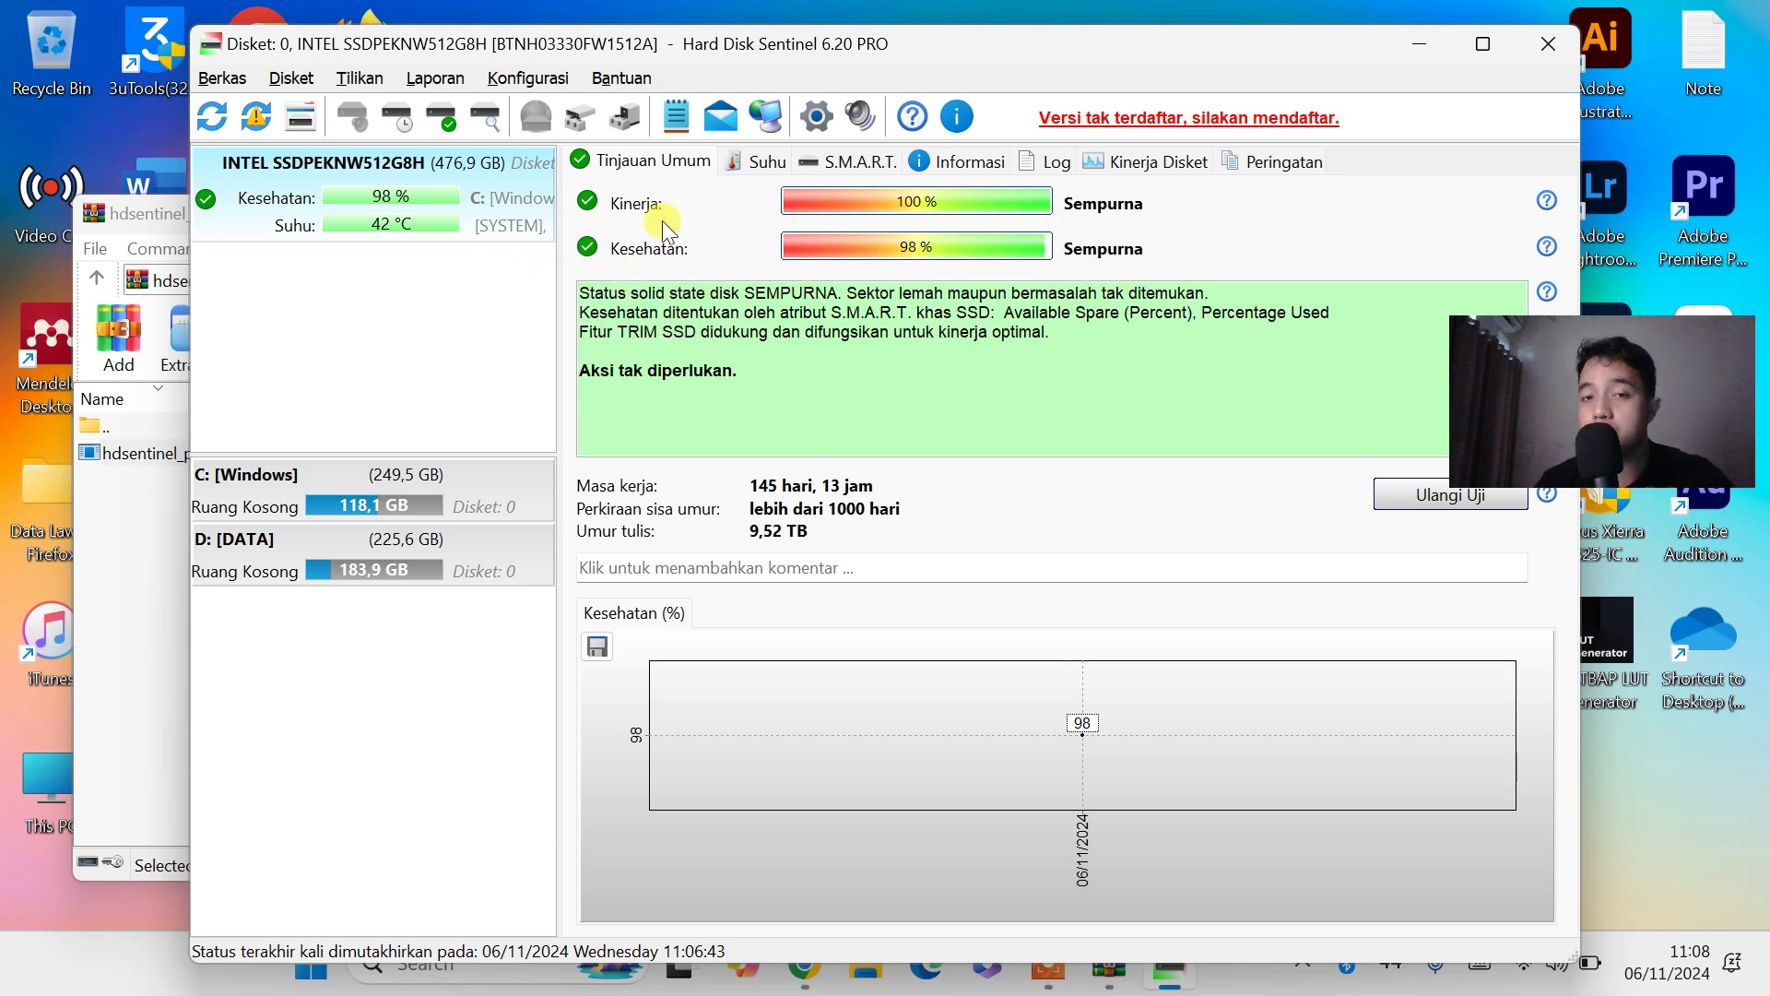
mouse_move(628, 257)
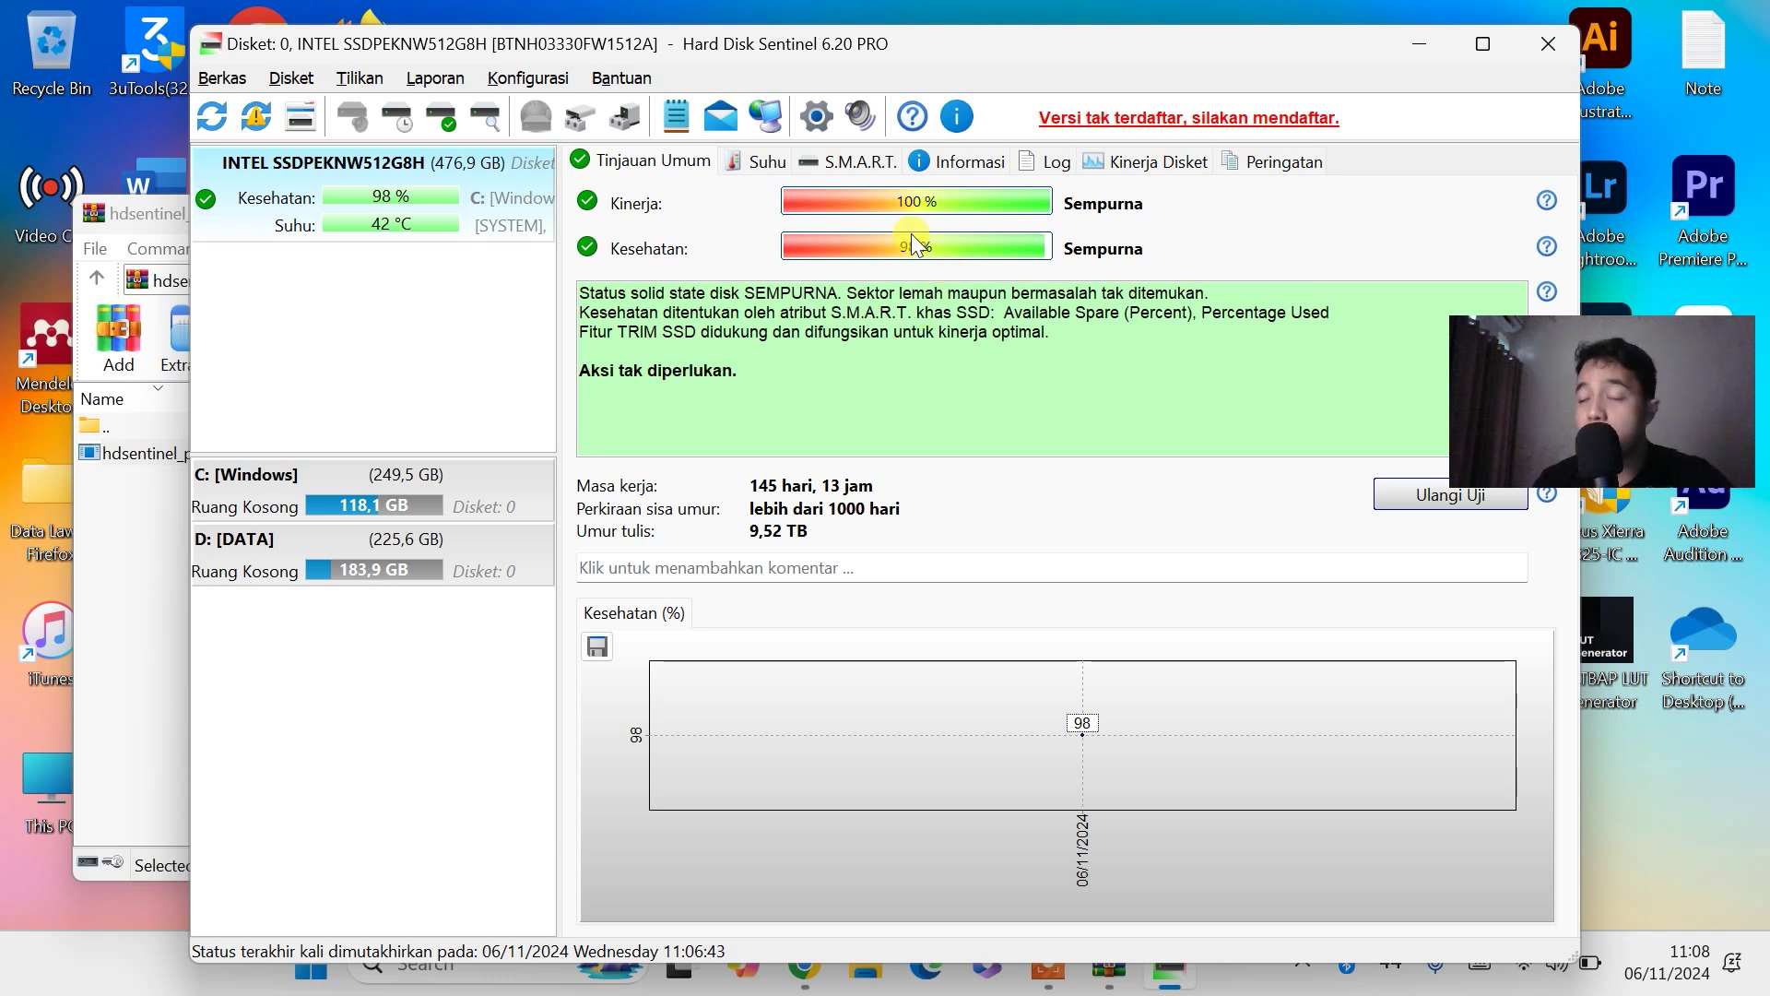
mouse_move(911, 236)
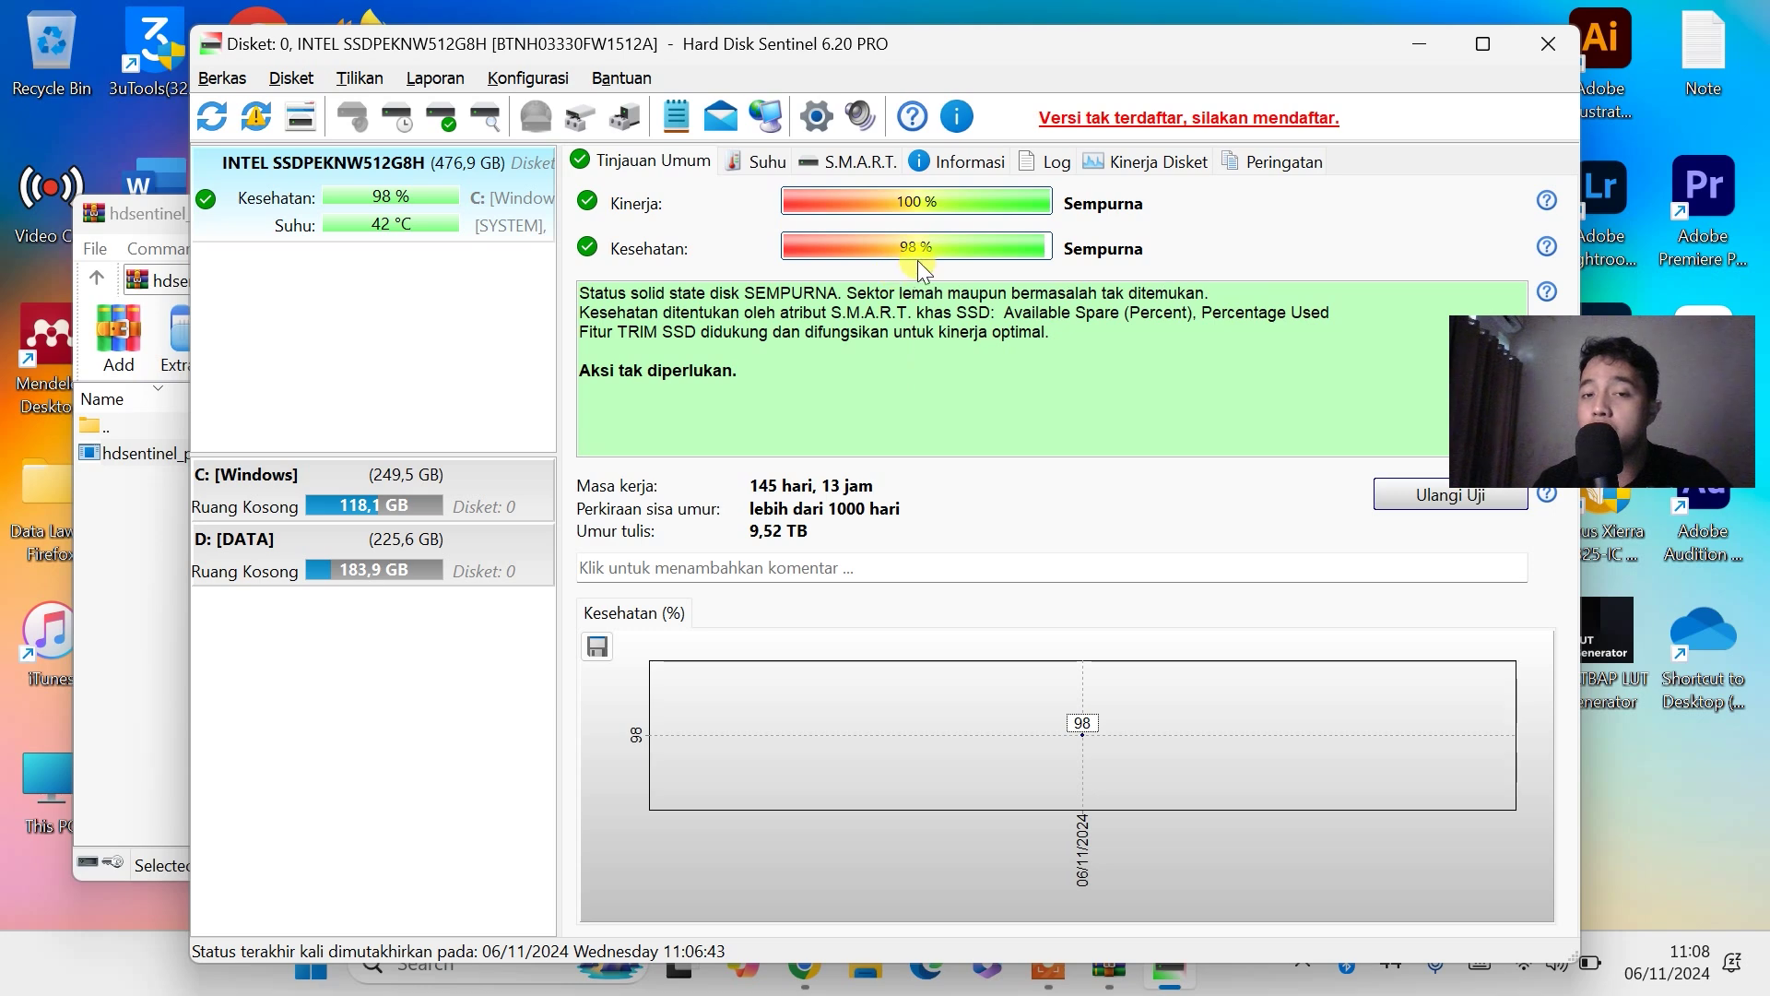